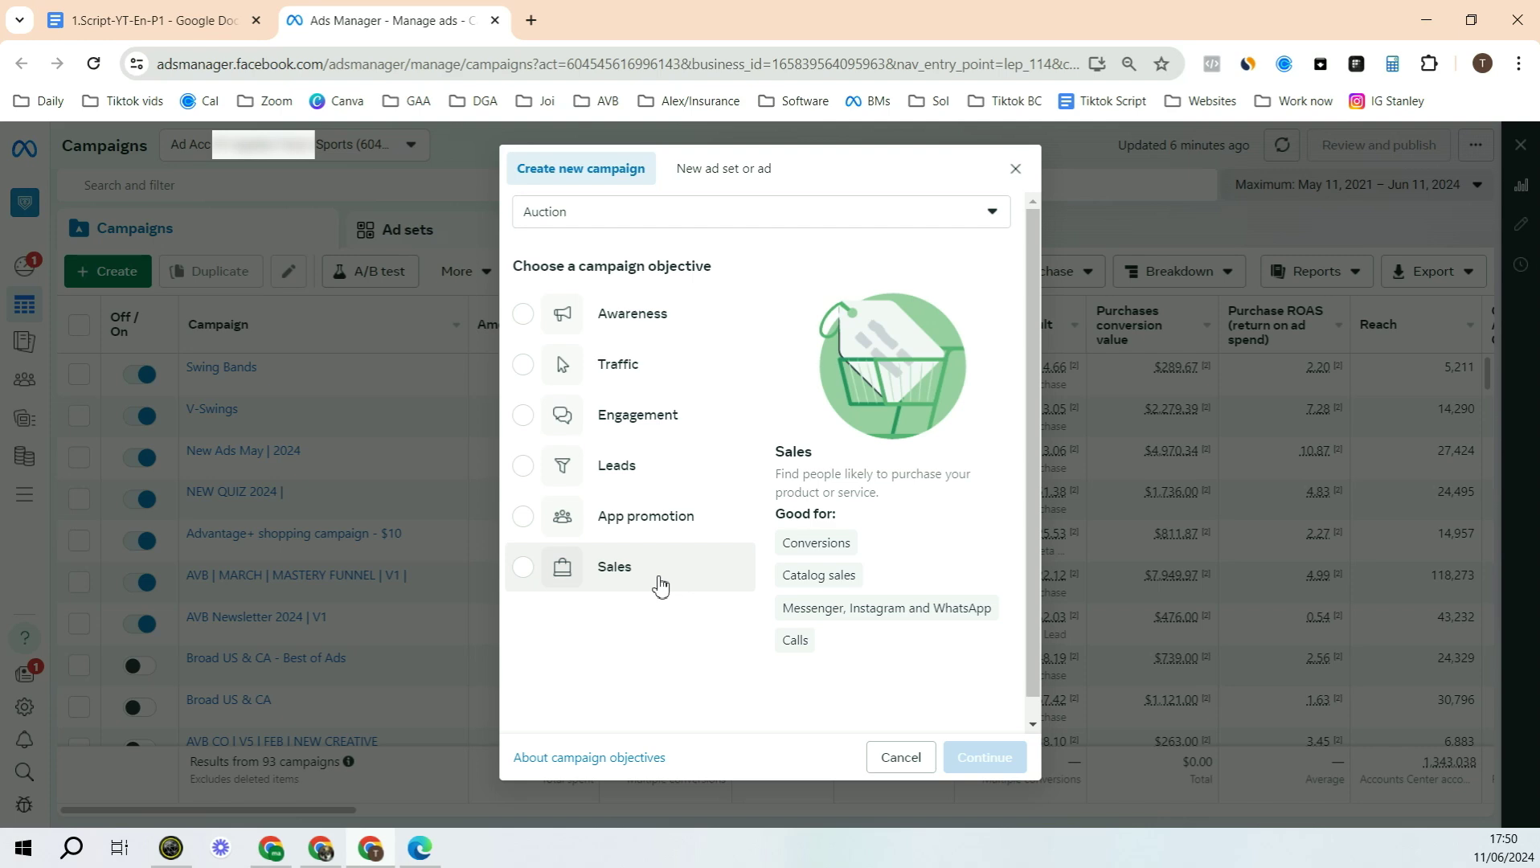
- Choose the Sales objective for the new campaign and create it with the Manual sales campaign setup
click(611, 572)
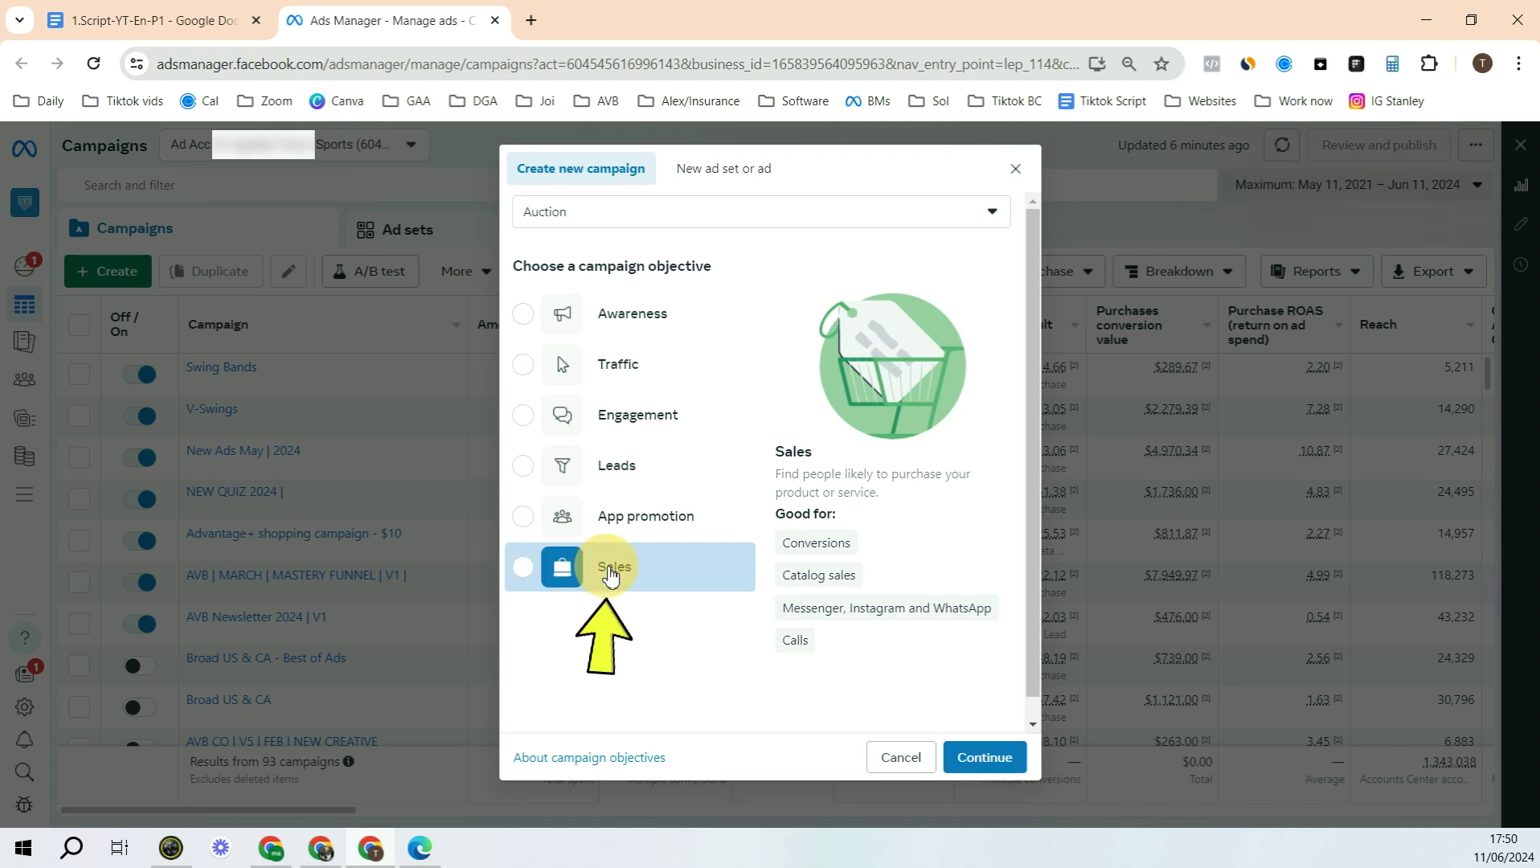
click(982, 758)
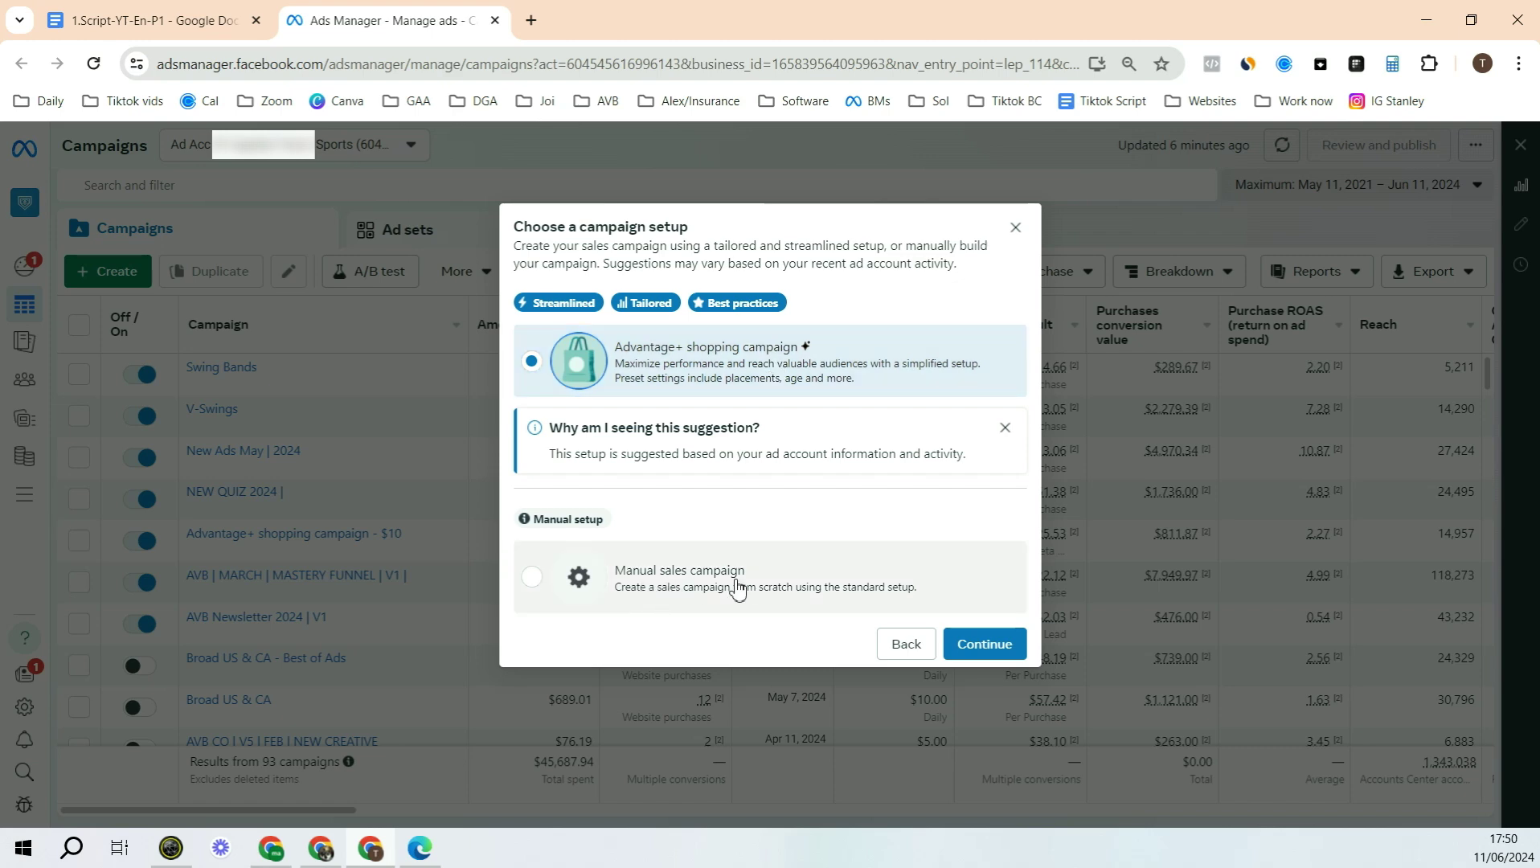
click(752, 577)
click(1004, 646)
- Name the campaign "C1 | Name you campaign |"
drag(726, 235, 719, 286)
click(821, 275)
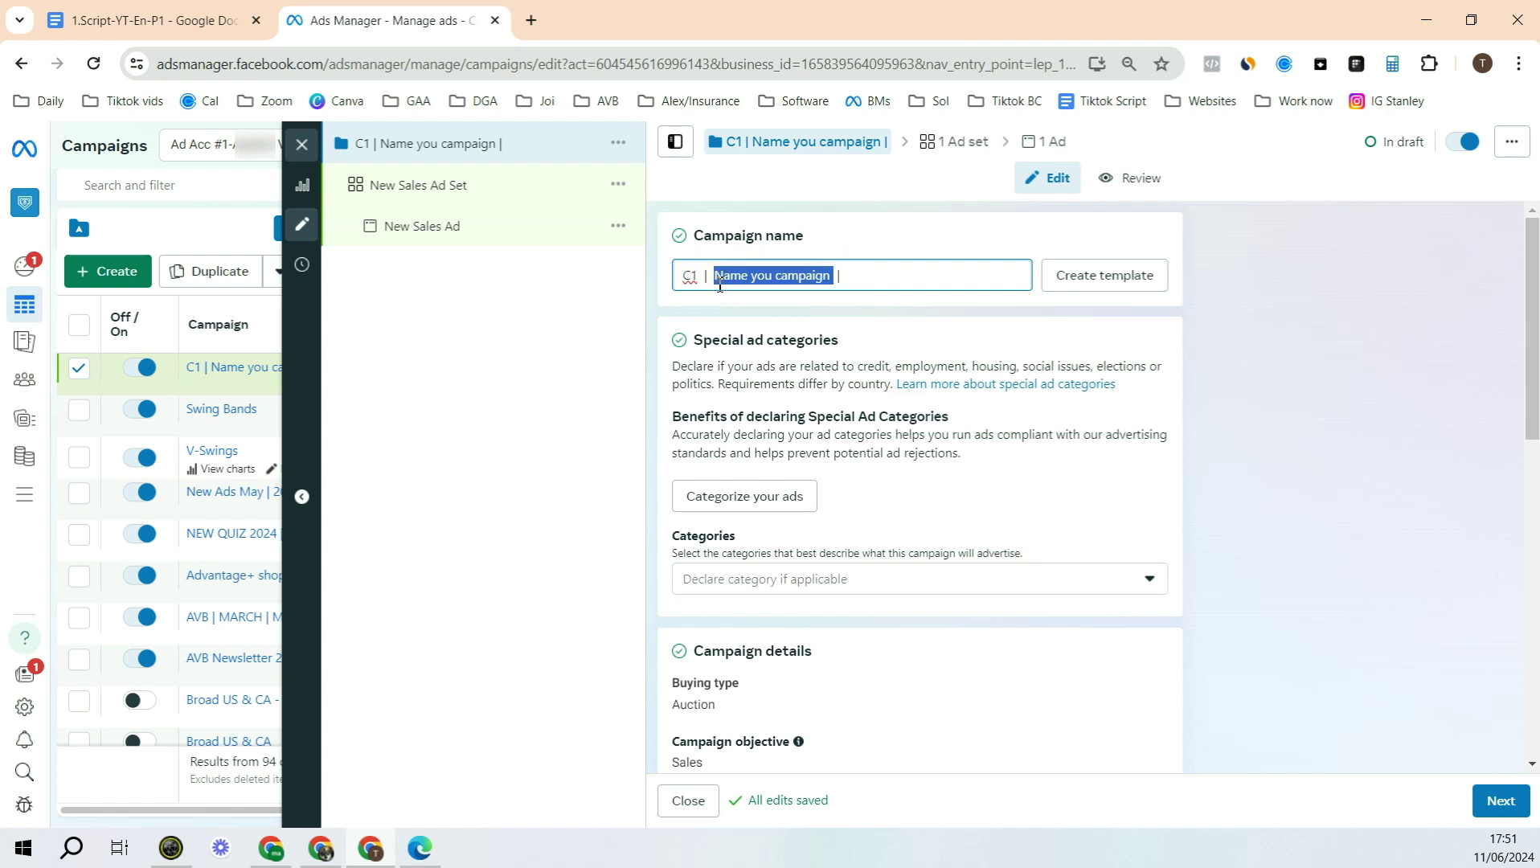
click(748, 278)
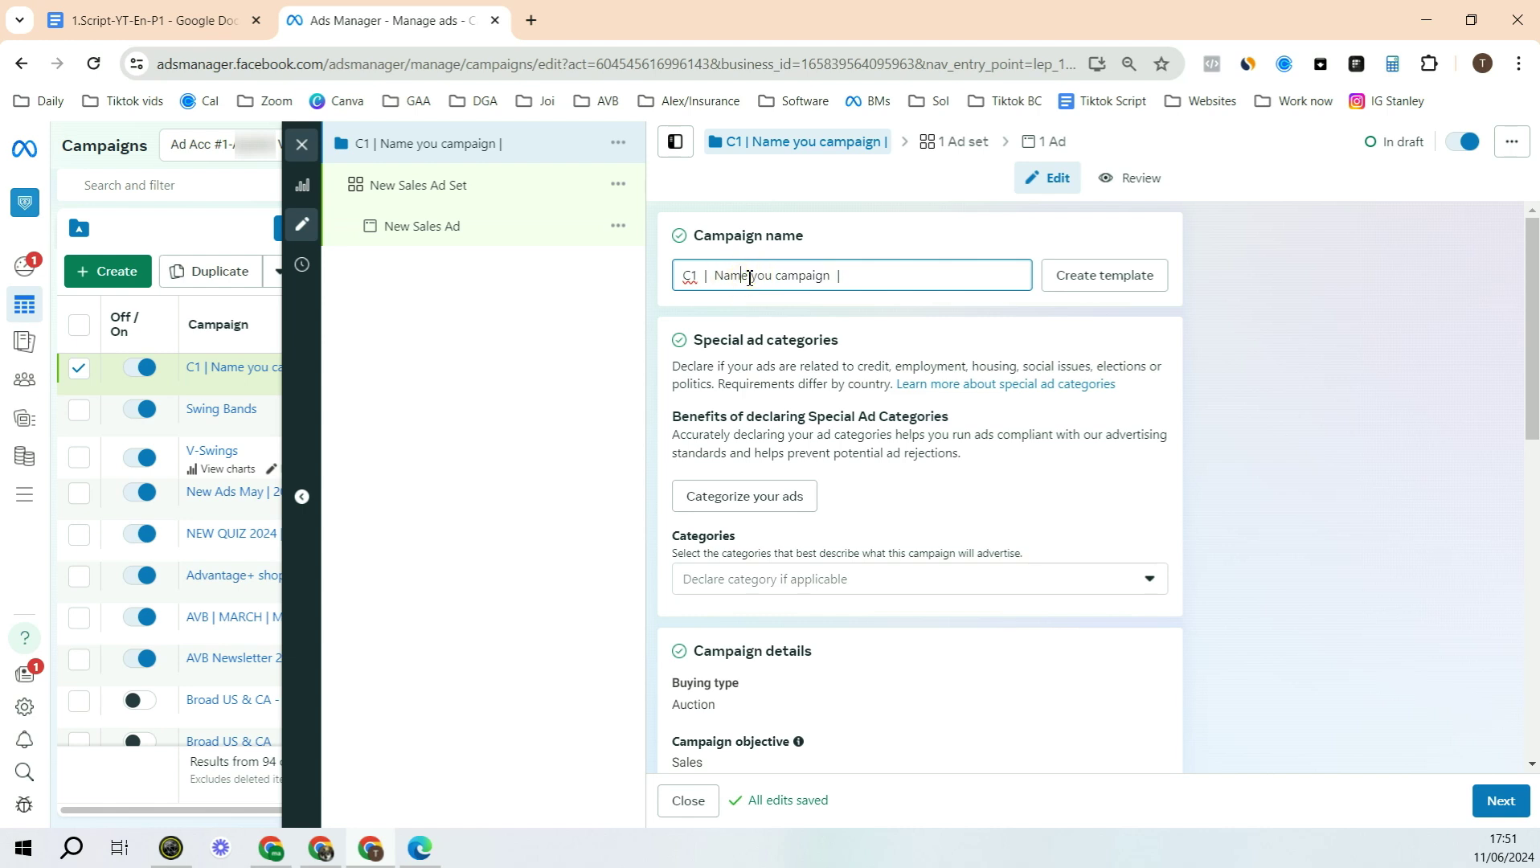
drag(831, 278, 711, 278)
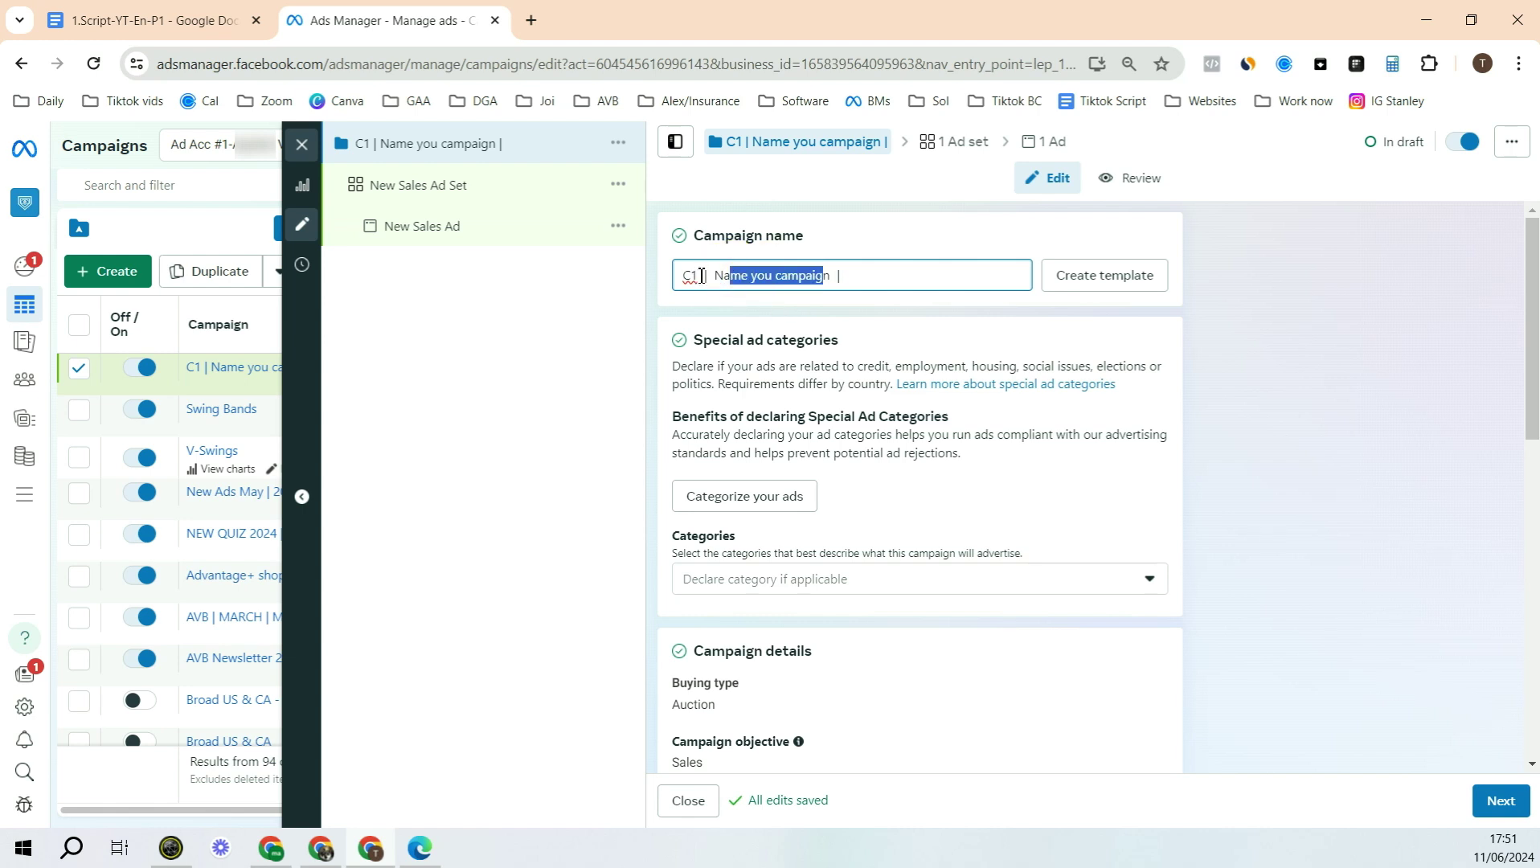
double_click(679, 281)
- Turn off the campaign's catalog option and continue to the ad set settings
scroll(880, 273, down, 5)
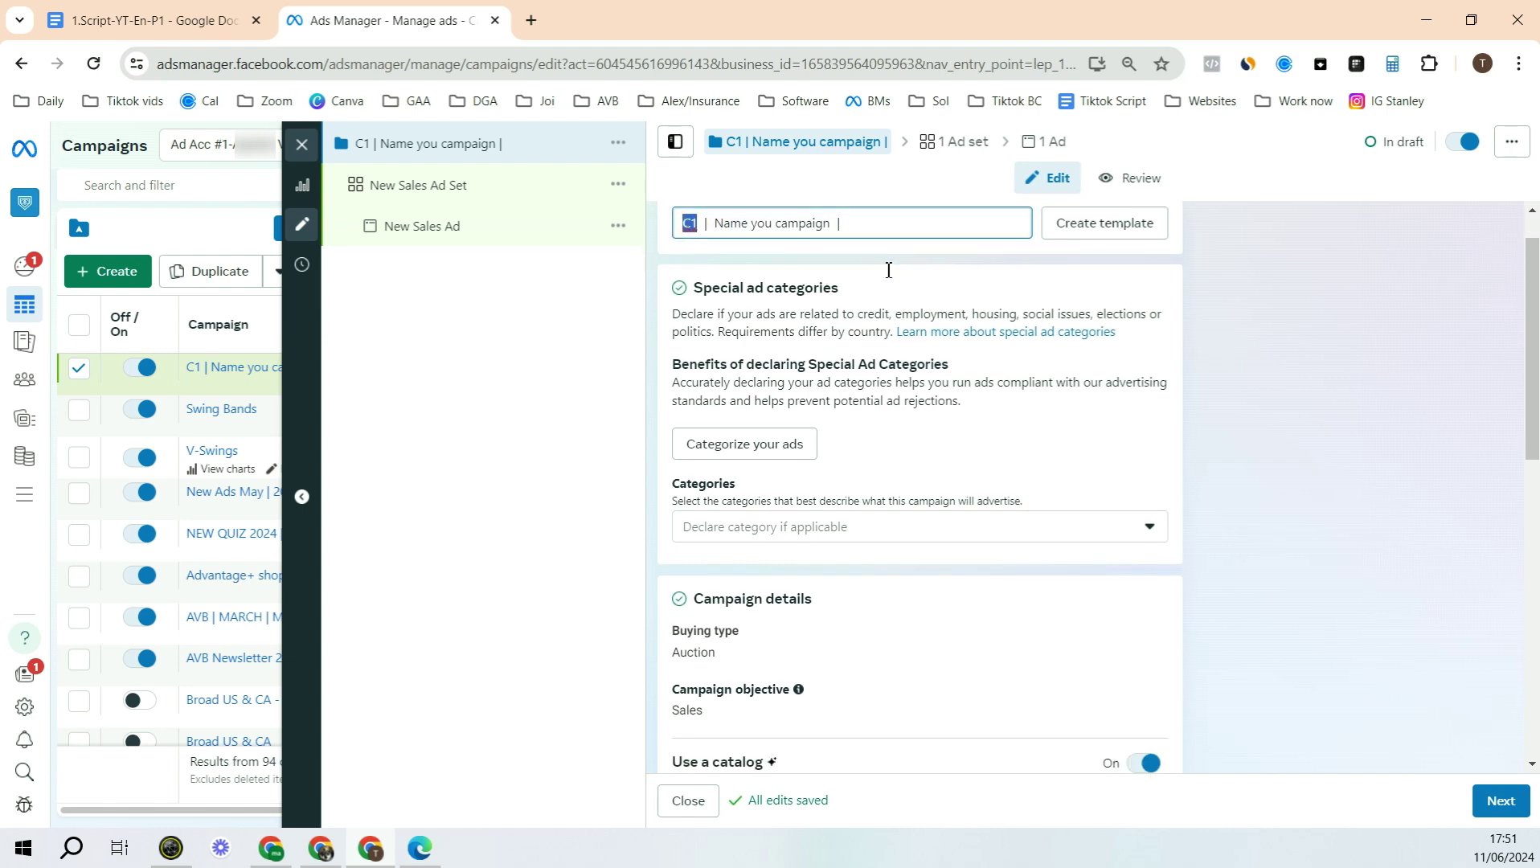
drag(682, 411, 746, 412)
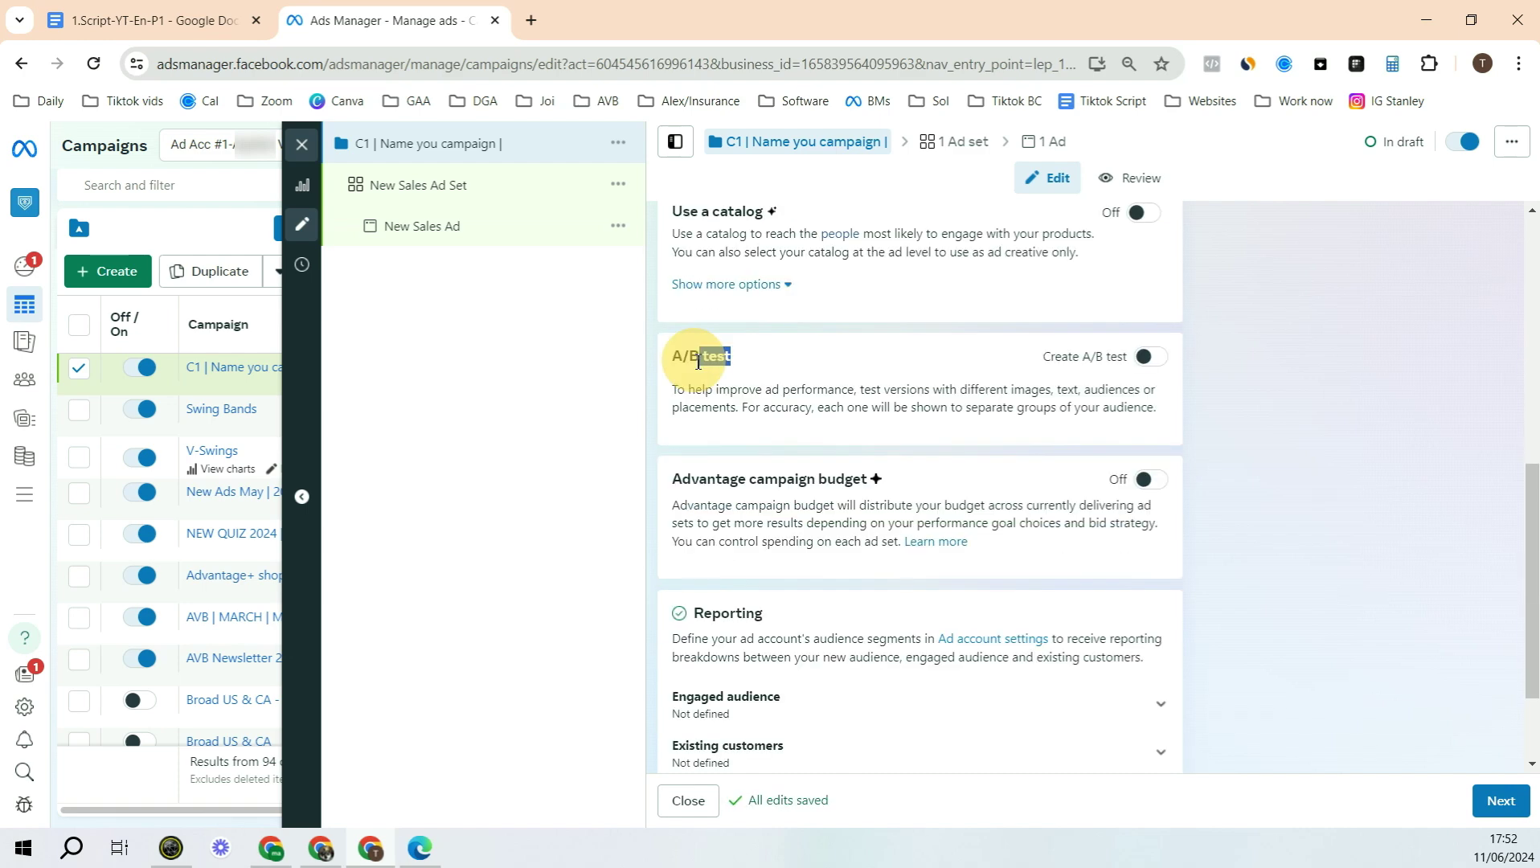
drag(708, 479, 812, 476)
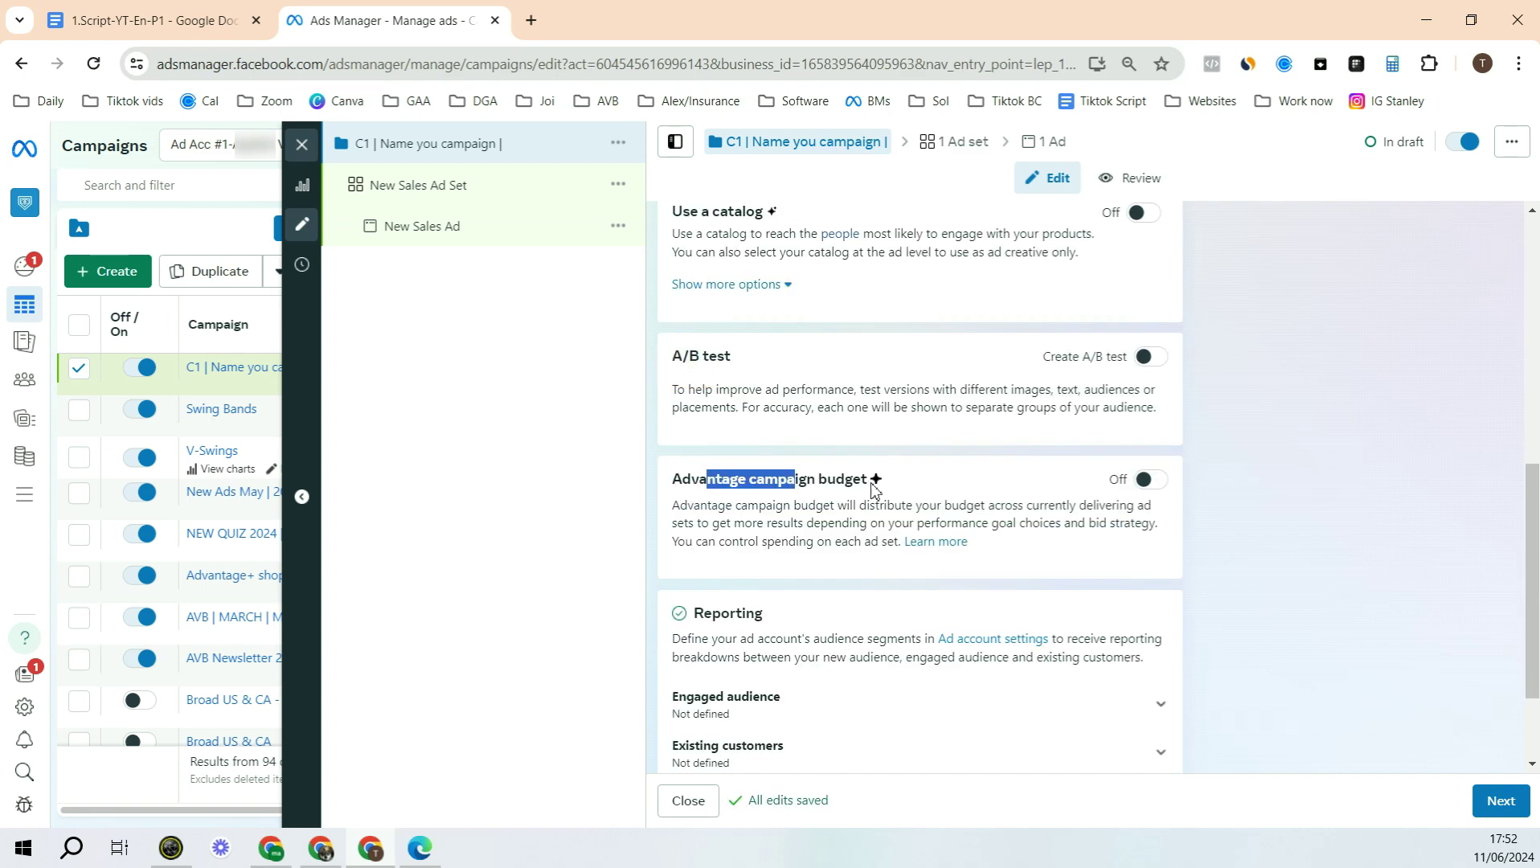
scroll(844, 539, down, 2)
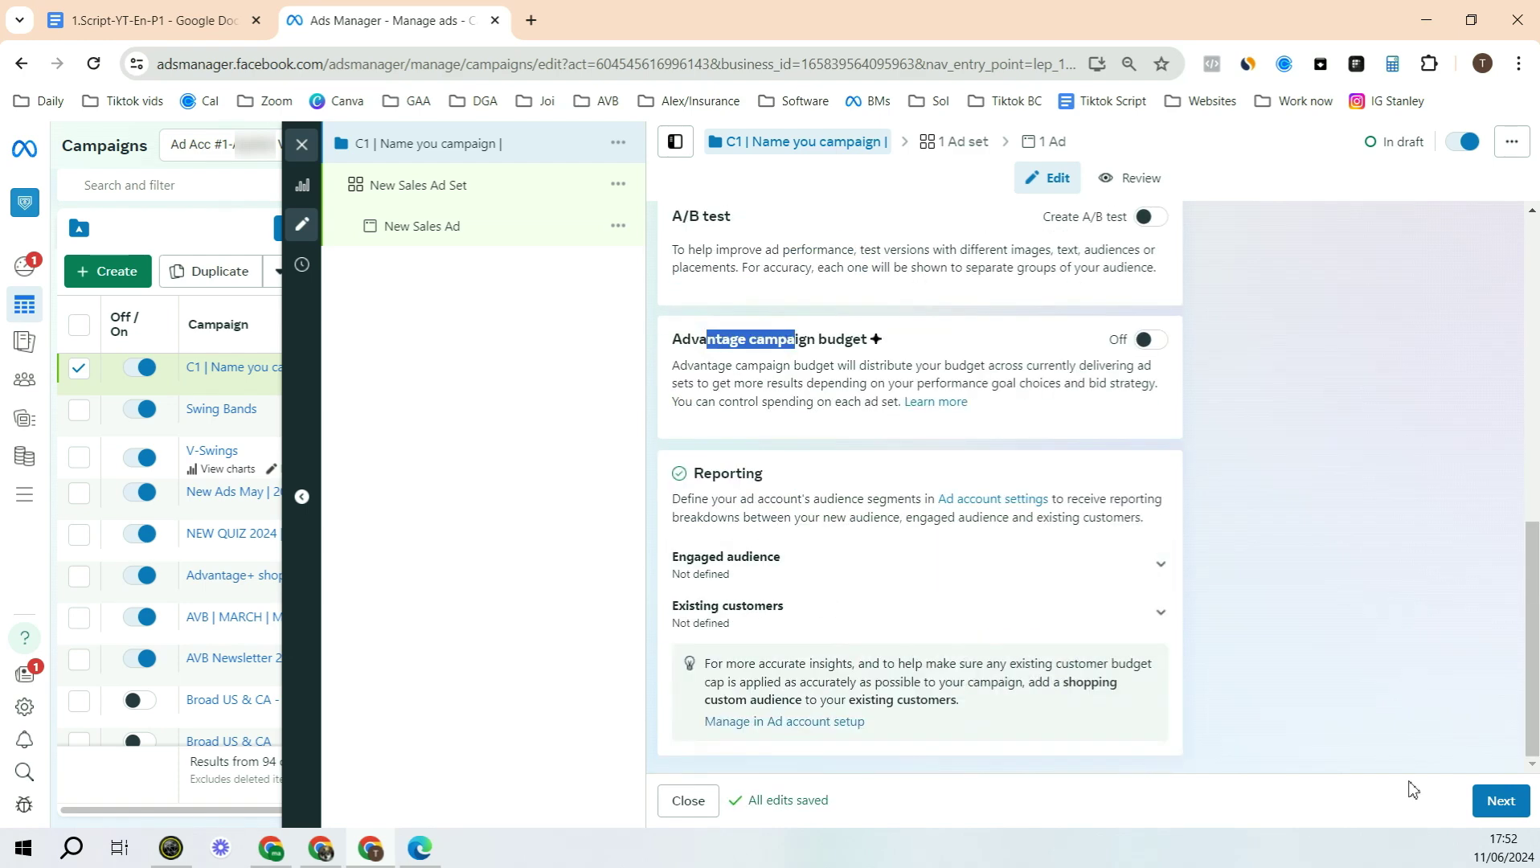
click(1500, 801)
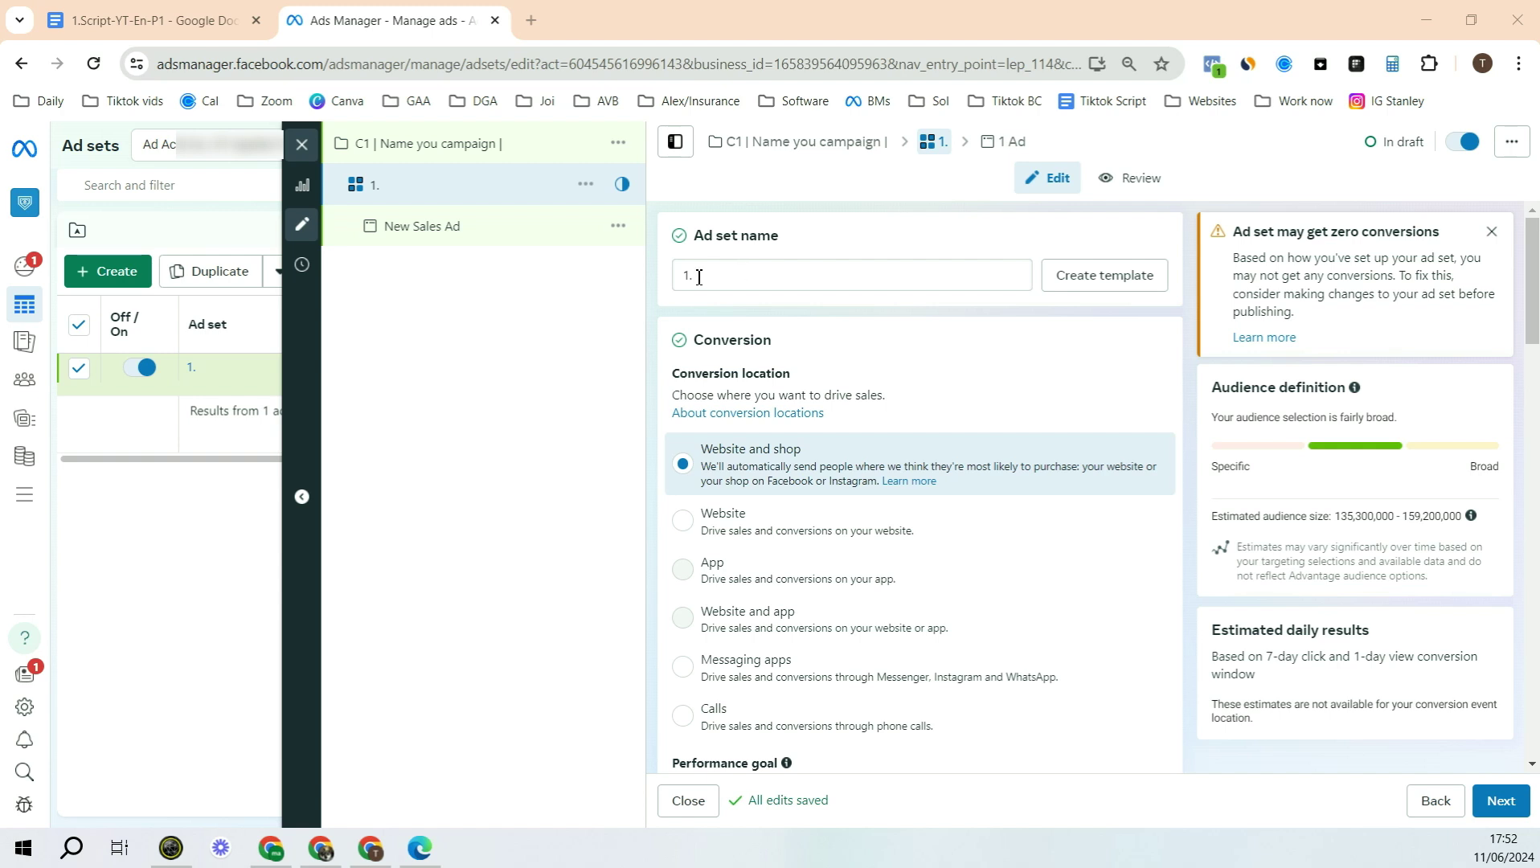
- Set the ad set's conversion location to Website
drag(701, 275, 755, 277)
scroll(804, 277, down, 1)
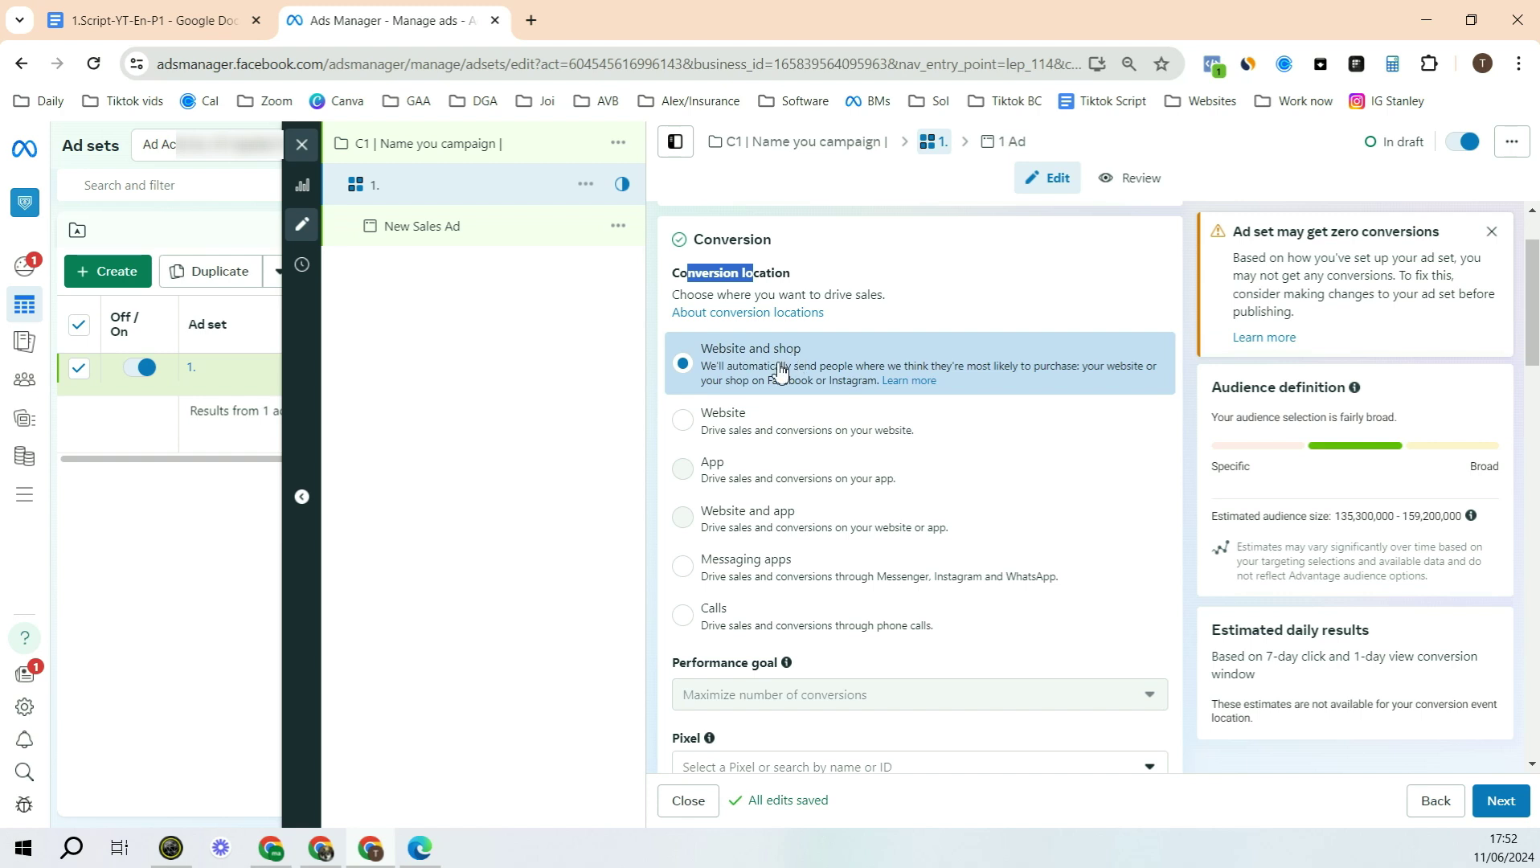
click(720, 419)
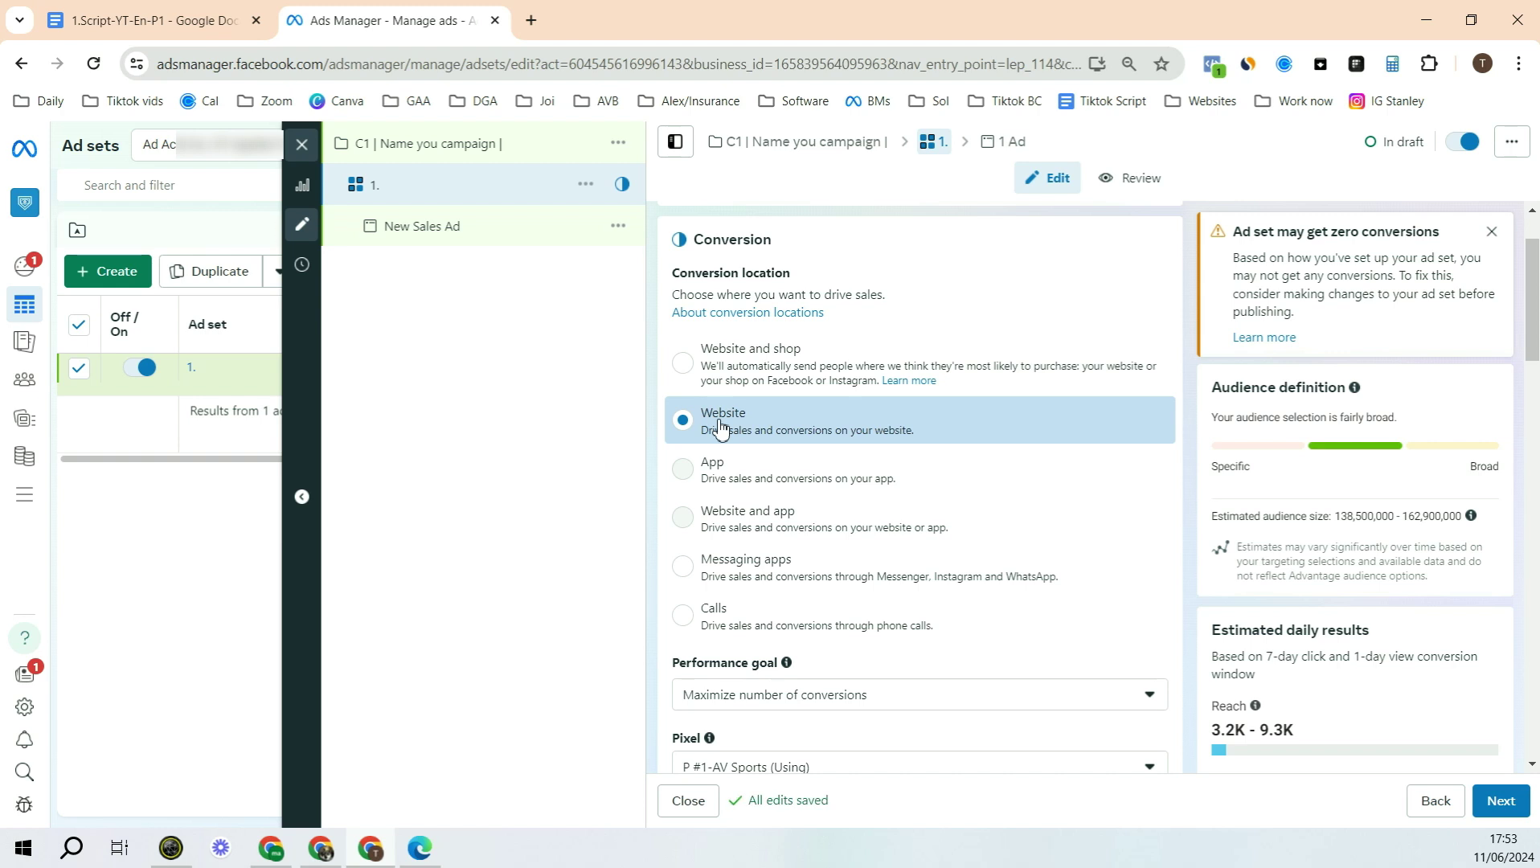
- Choose Purchase as the ad set's conversion event under the performance goal and pixel settings
scroll(719, 422, down, 4)
drag(705, 364, 747, 402)
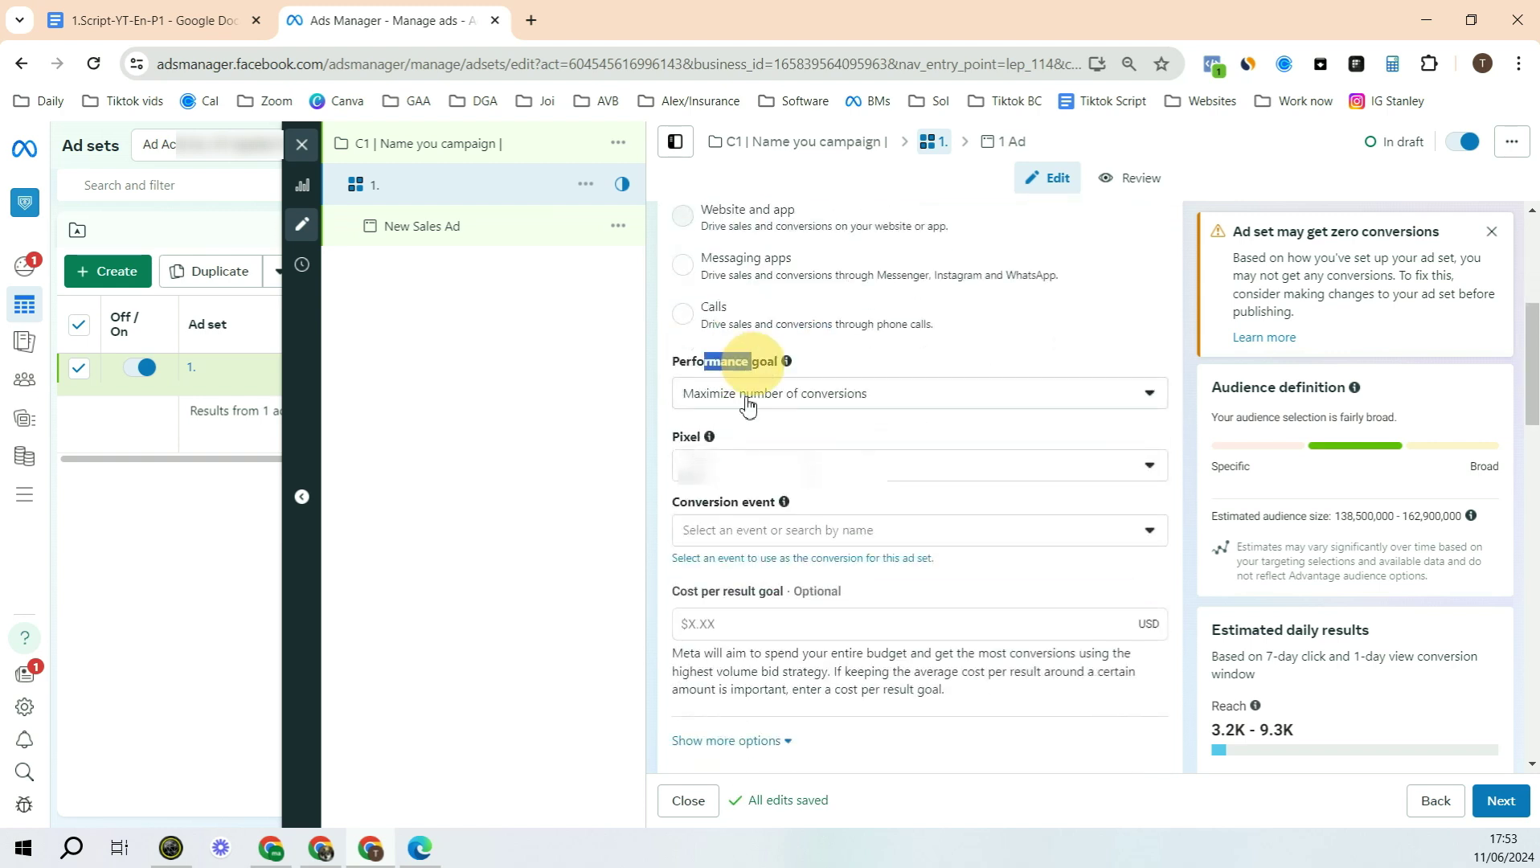
drag(681, 438, 700, 438)
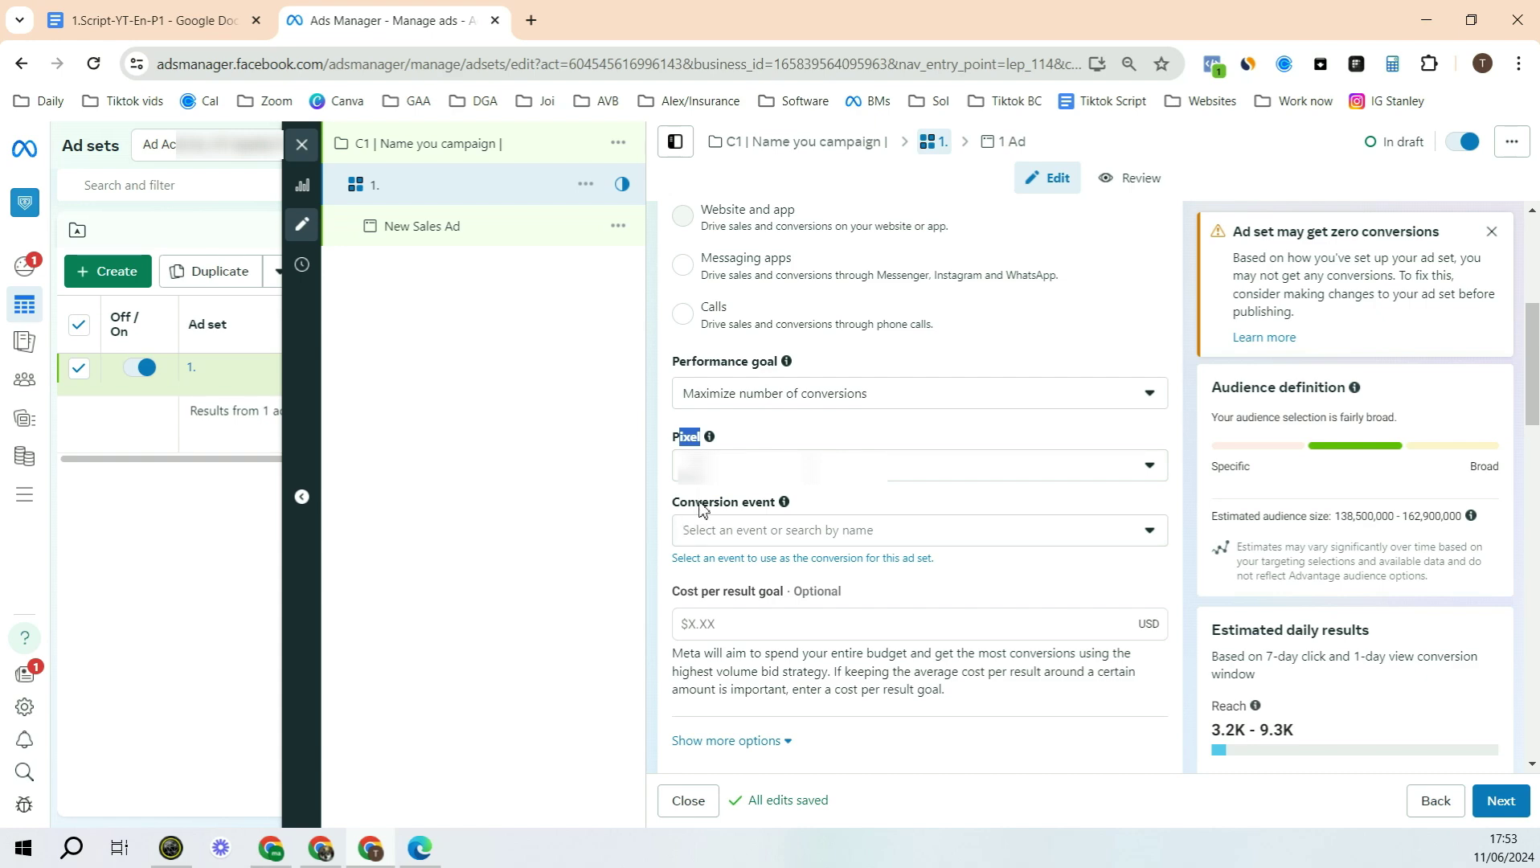
drag(702, 504, 754, 540)
click(754, 532)
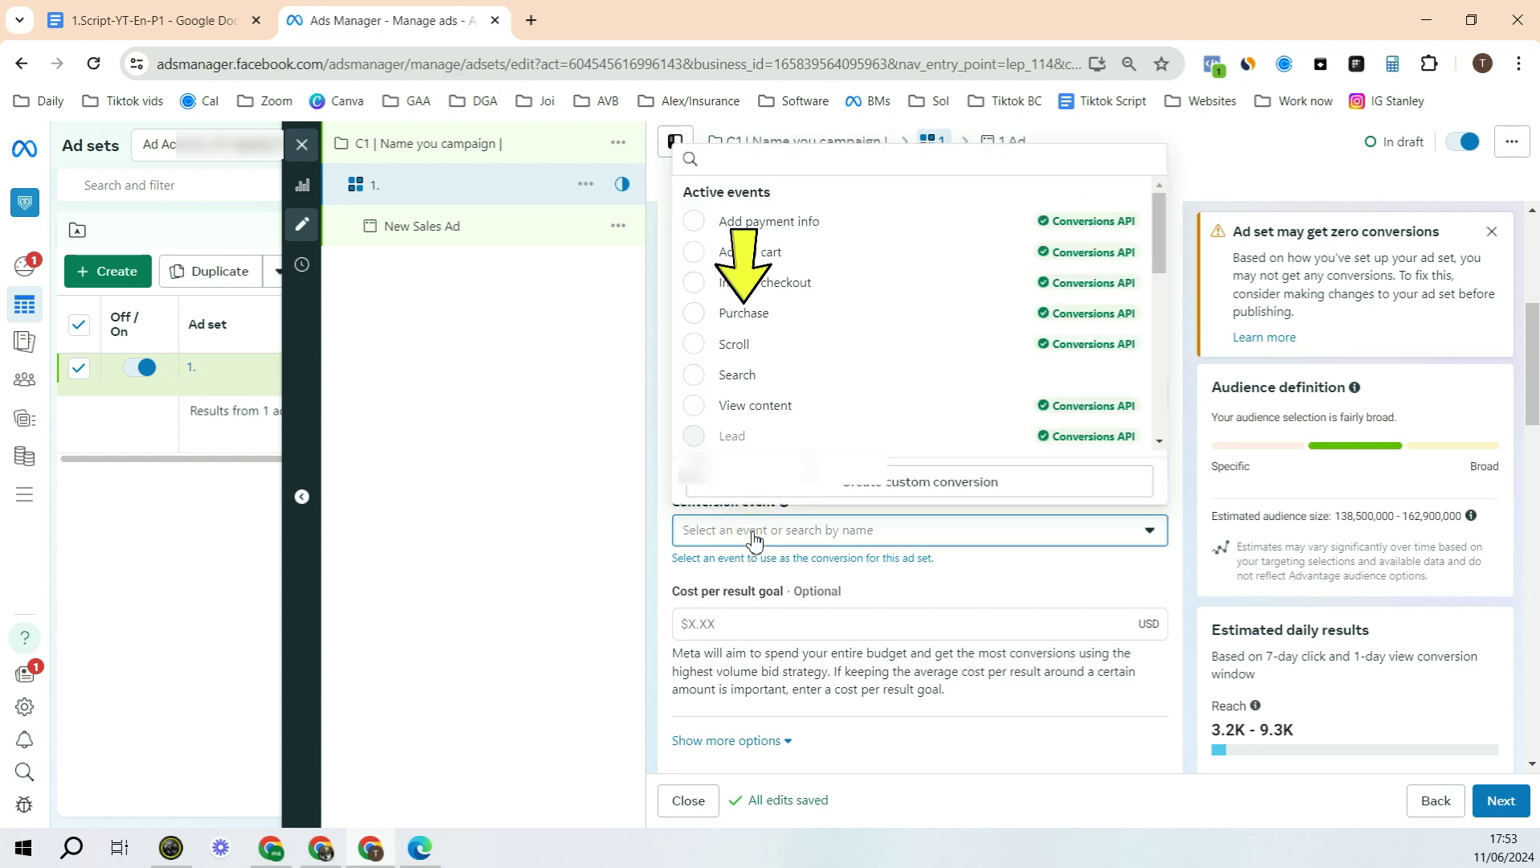
click(732, 312)
- Examine the ad set's dynamic creative, daily budget and name settings
scroll(700, 482, down, 3)
drag(691, 487, 784, 490)
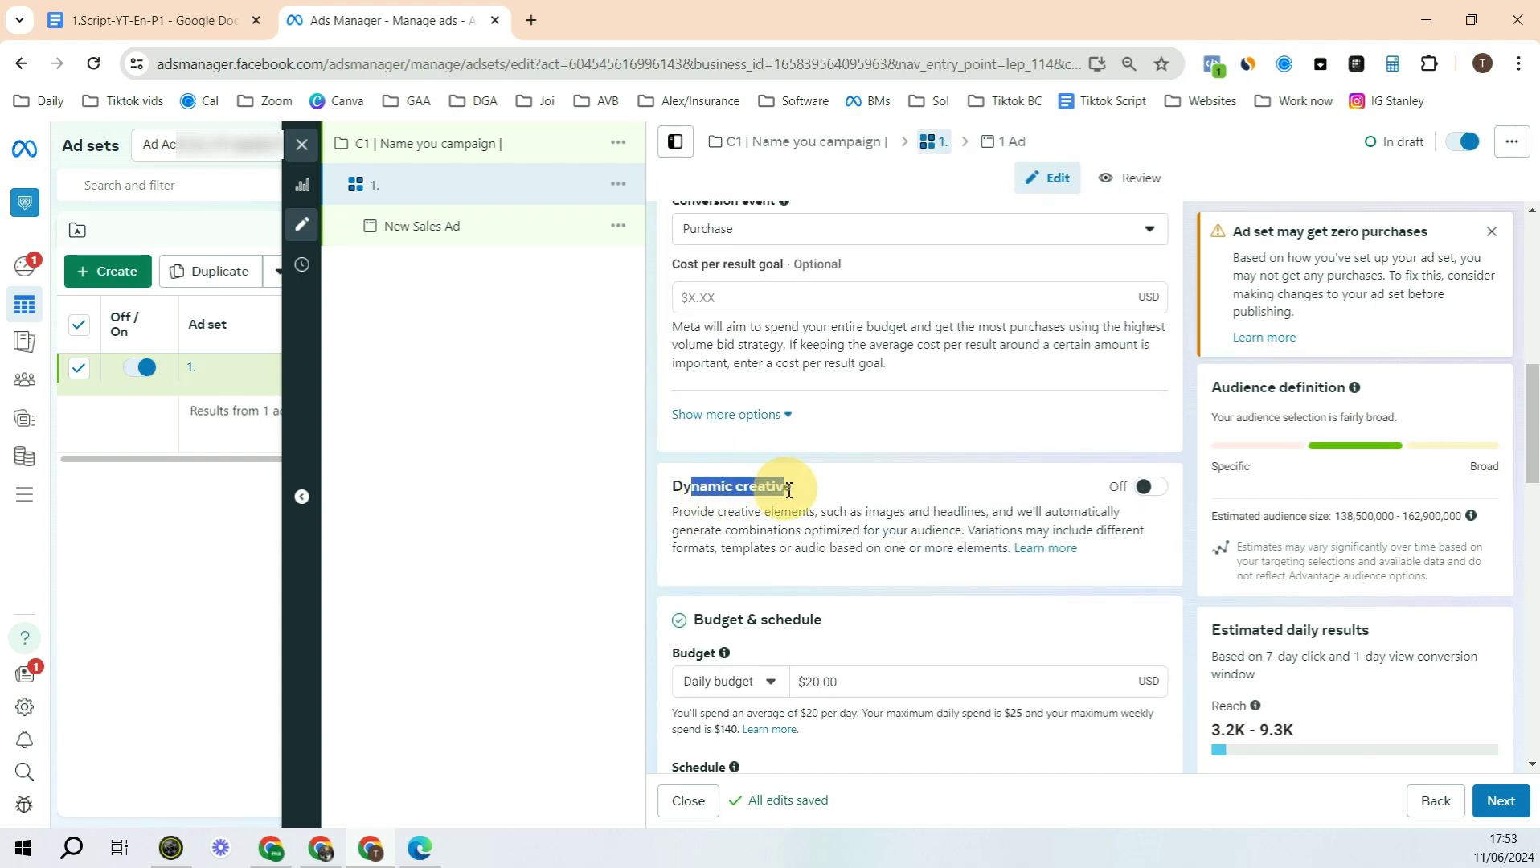
scroll(784, 490, down, 2)
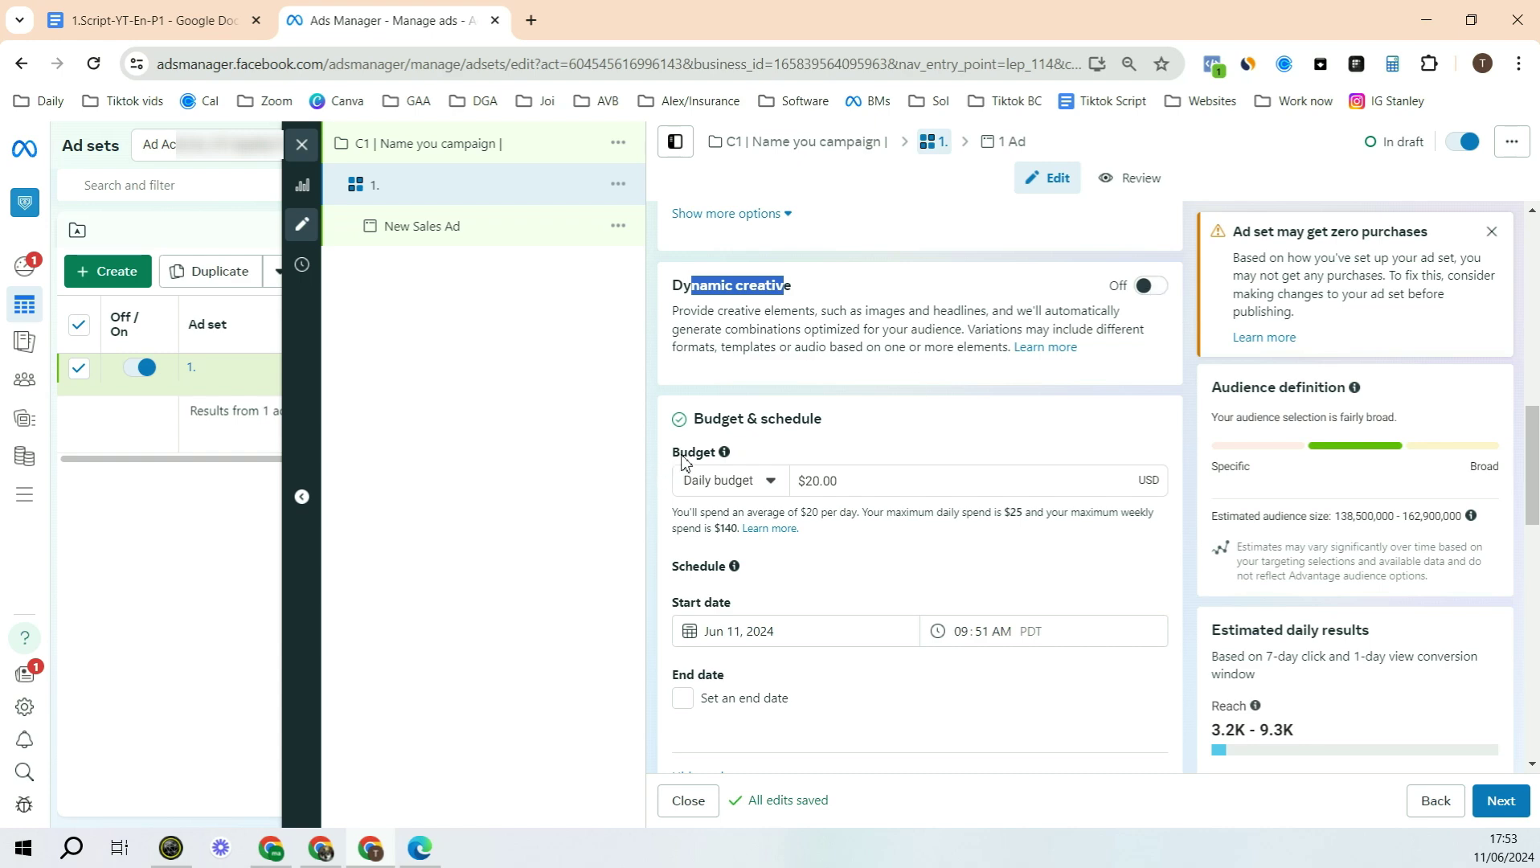
drag(712, 418, 768, 418)
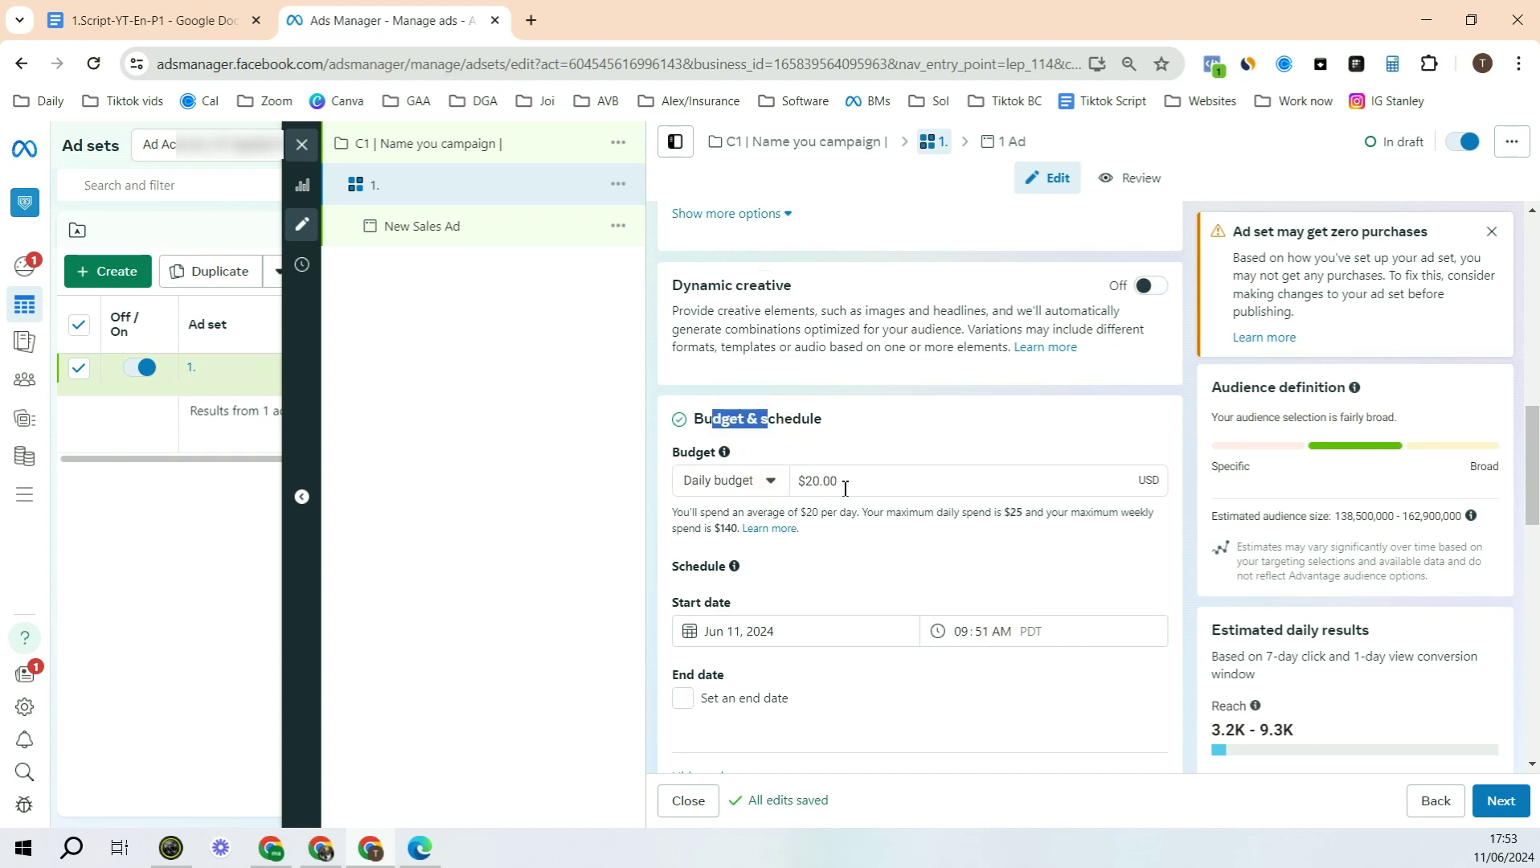
scroll(834, 486, up, 10)
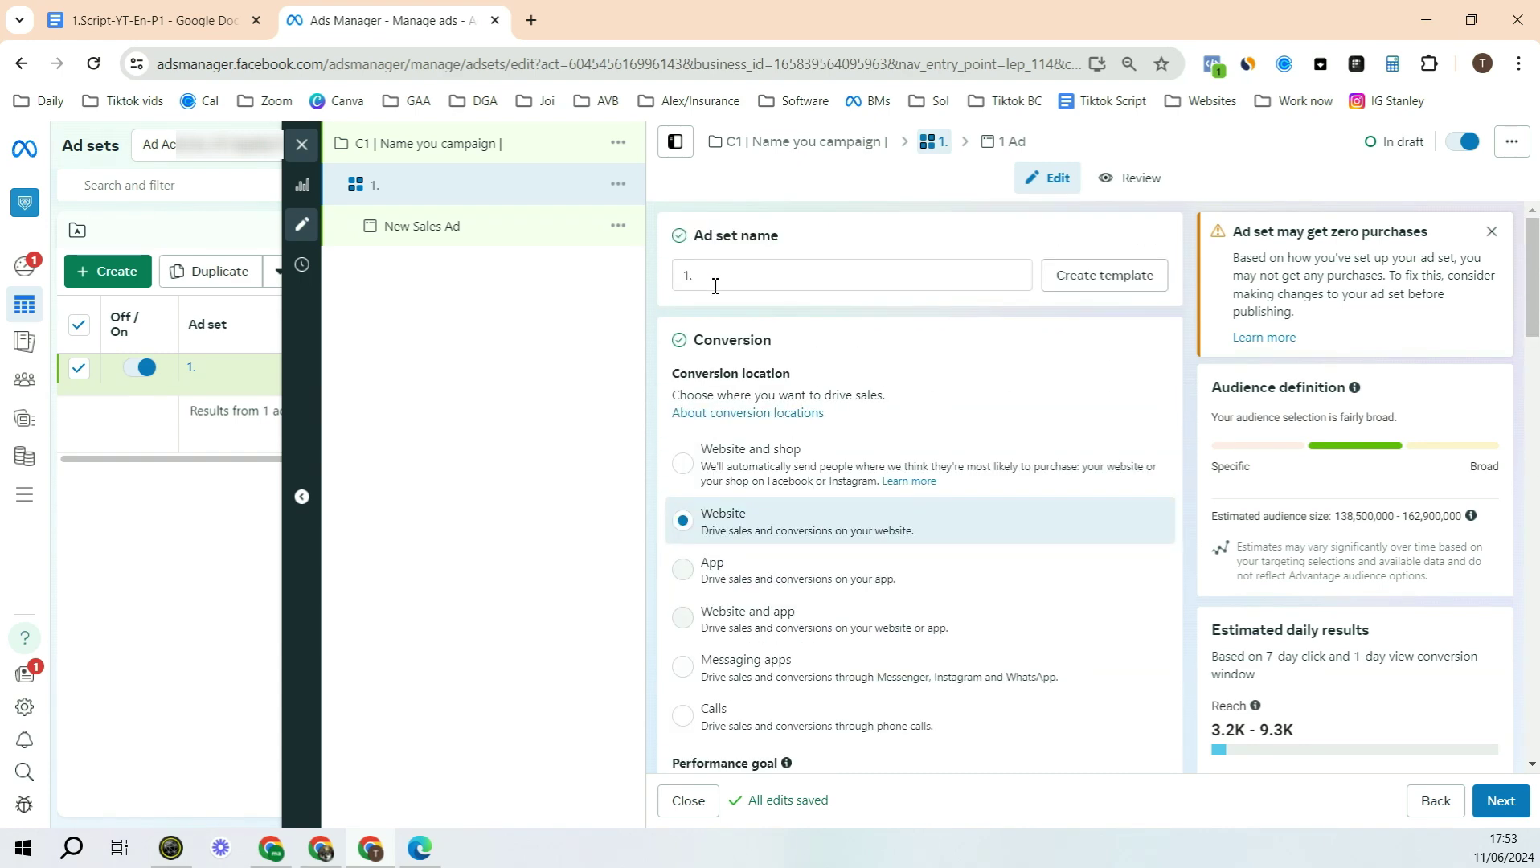
triple_click(687, 275)
scroll(820, 378, down, 12)
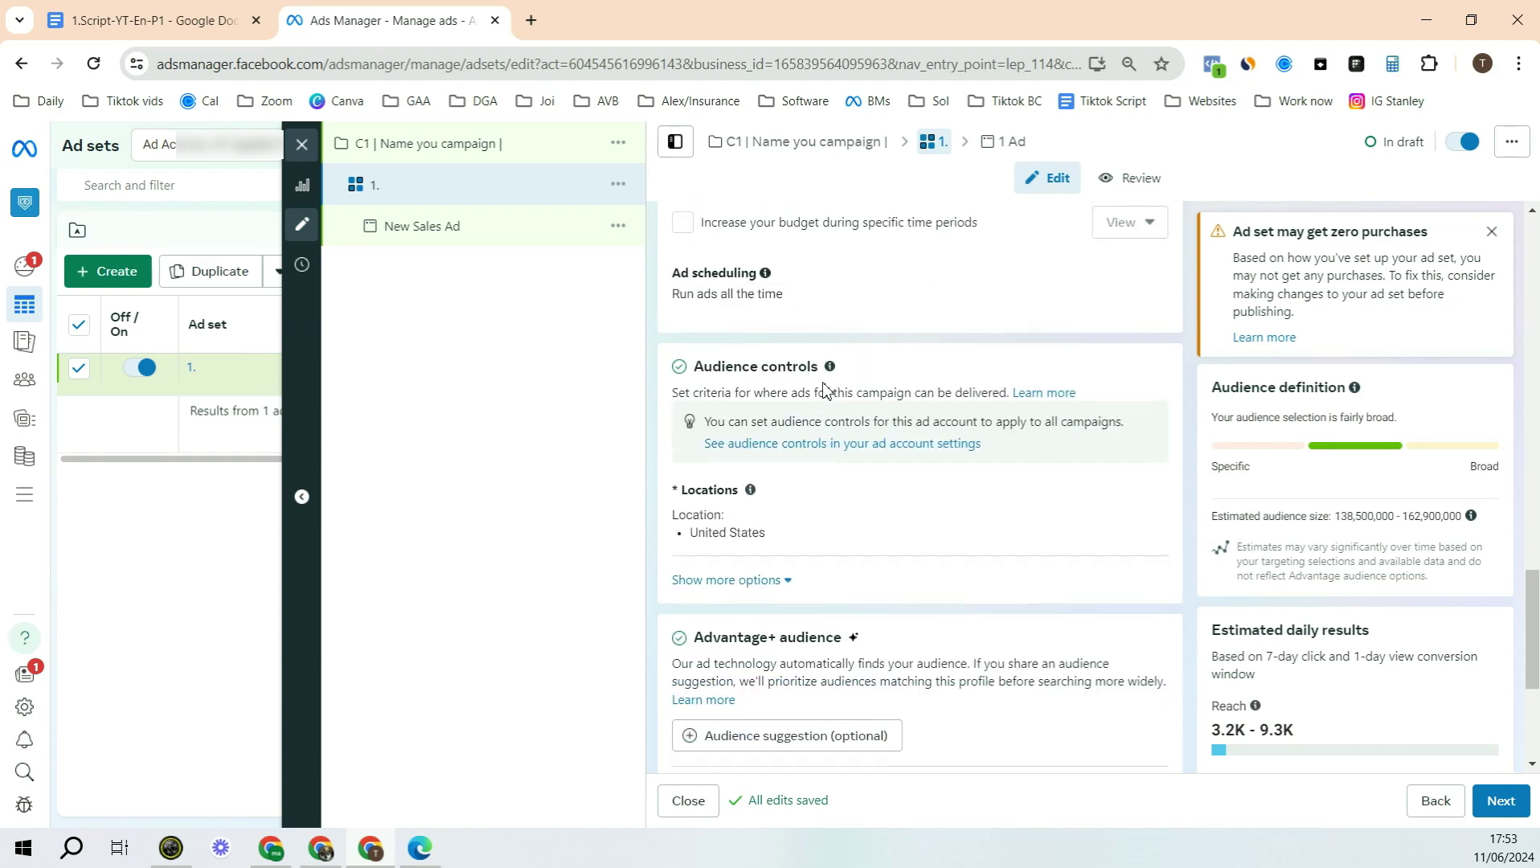
triple_click(808, 480)
- Schedule the ad set to start on Jun 12, 2024 at 08:00 AM PDT and enable an end date
drag(690, 603, 721, 608)
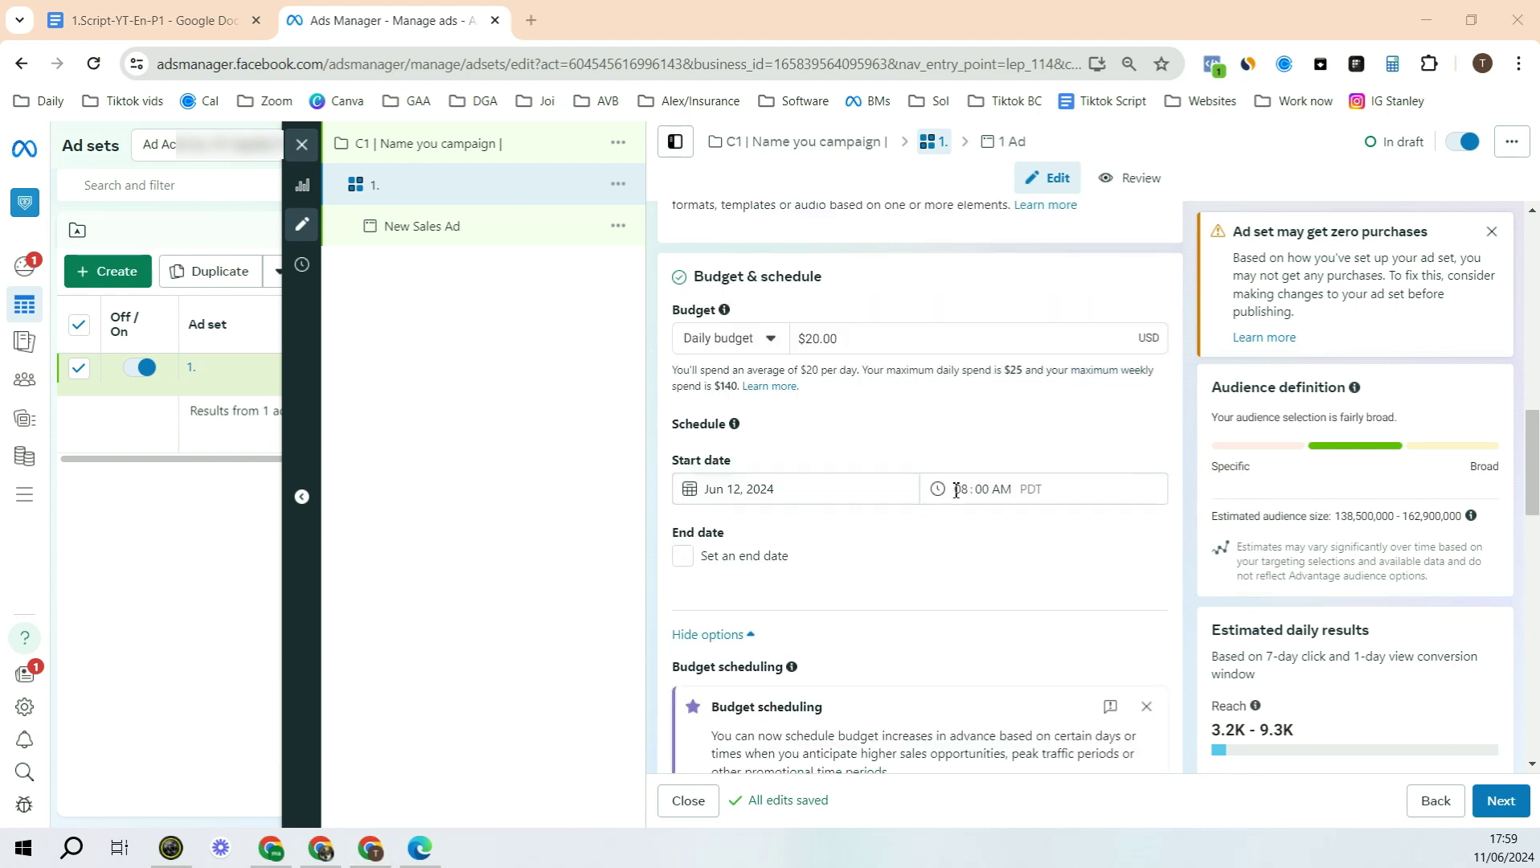
click(978, 488)
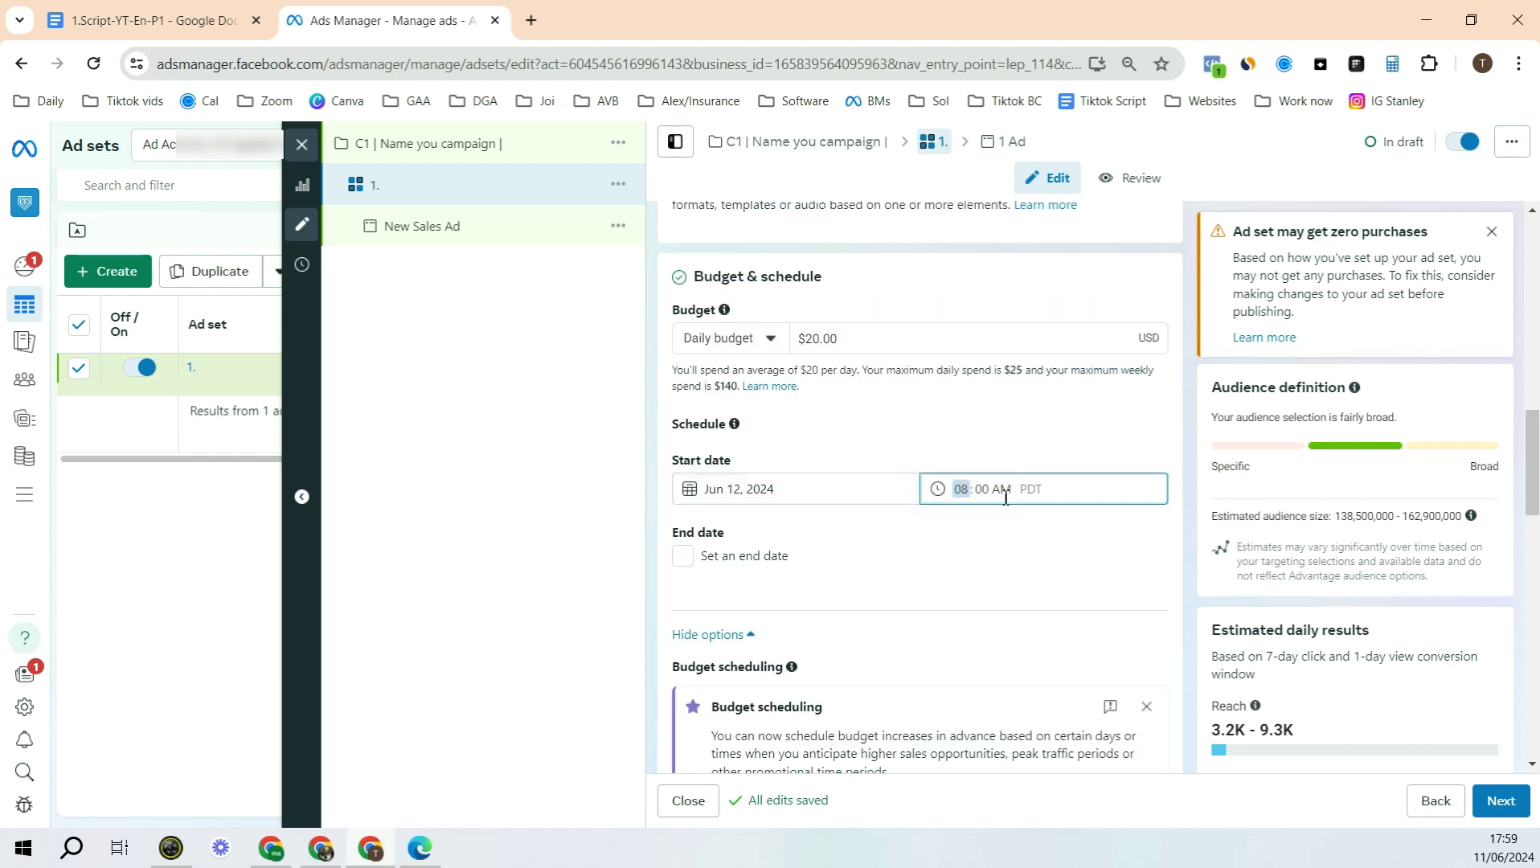
drag(688, 533, 698, 535)
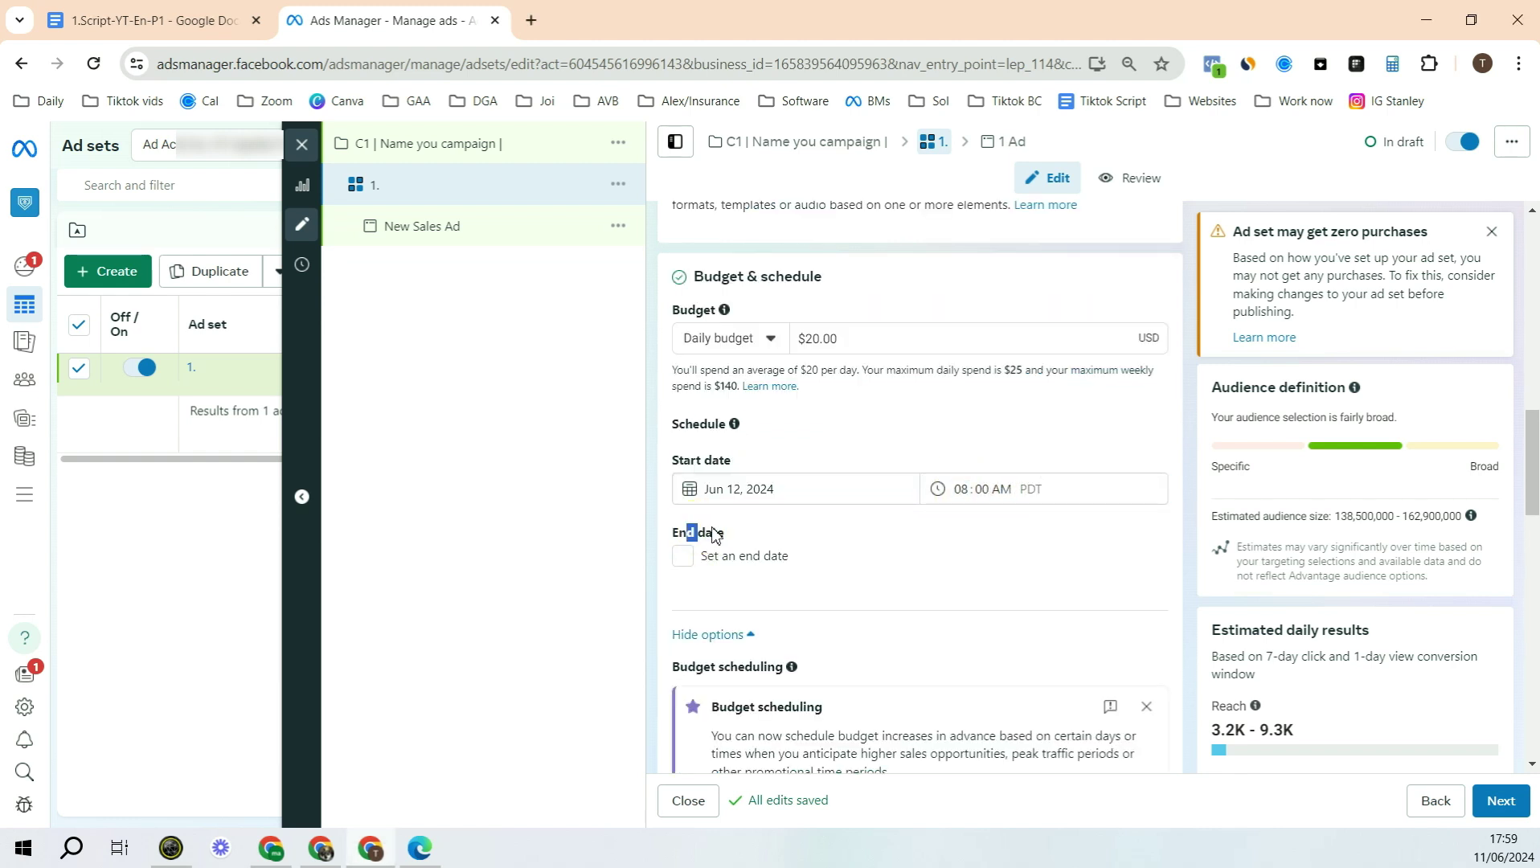
click(682, 557)
click(748, 602)
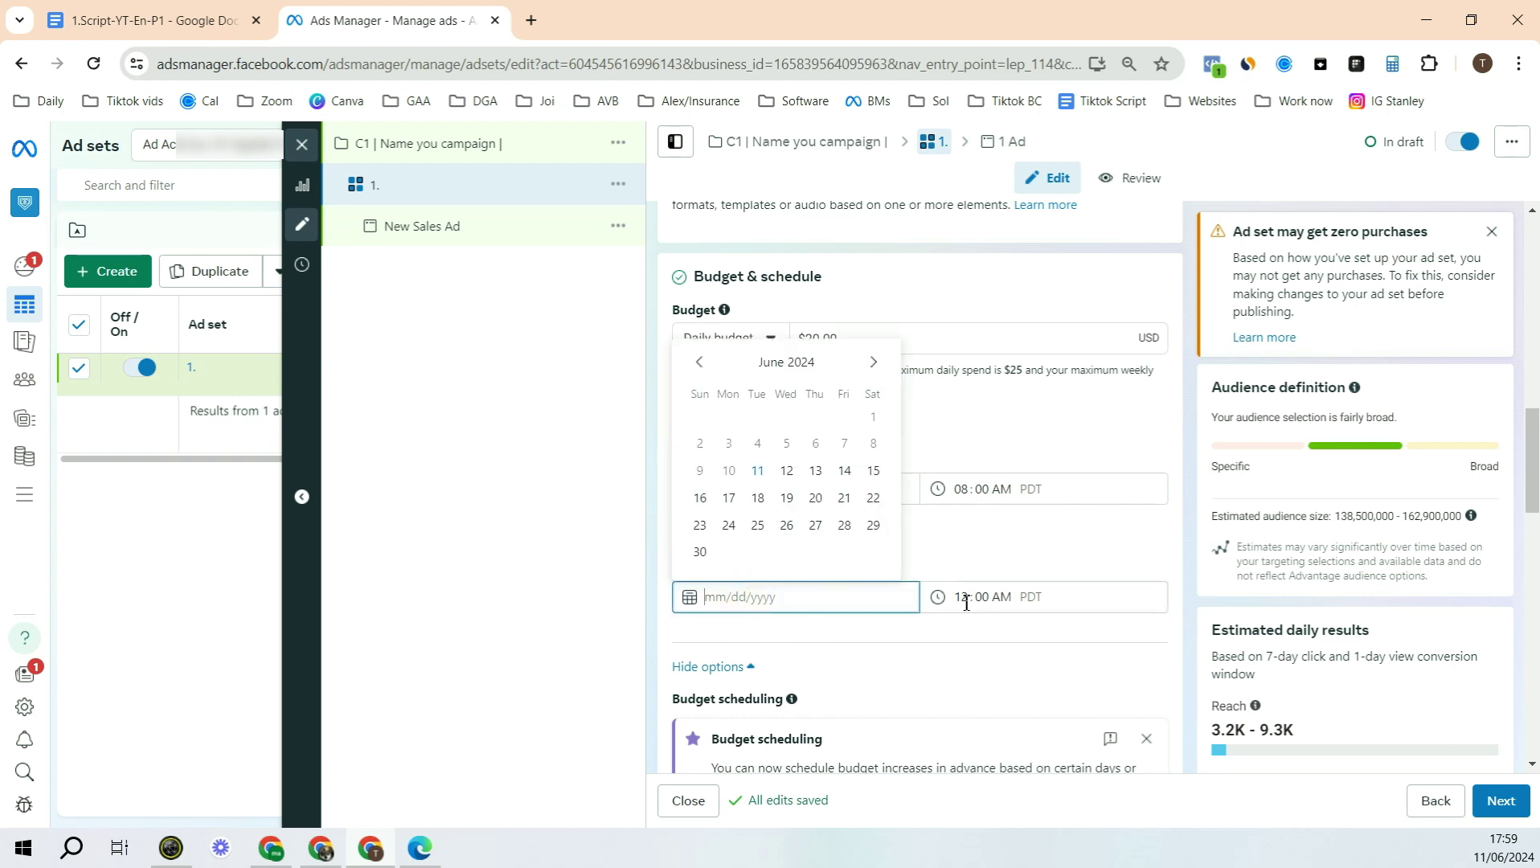
- Switch the ad set from Advantage+ audience to the original audience options
scroll(965, 619, down, 14)
drag(664, 554, 799, 563)
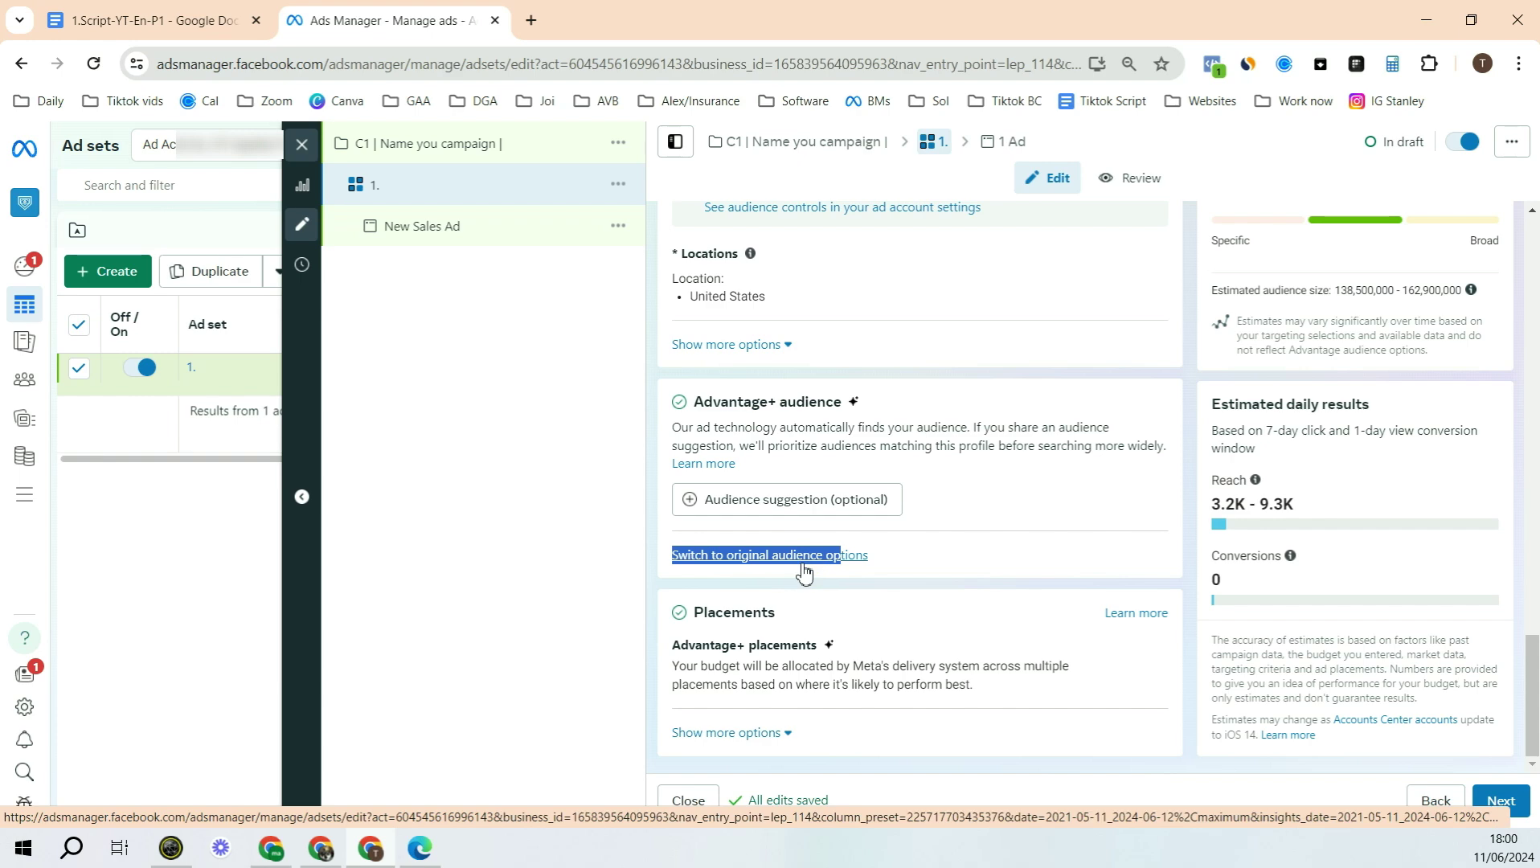
click(782, 493)
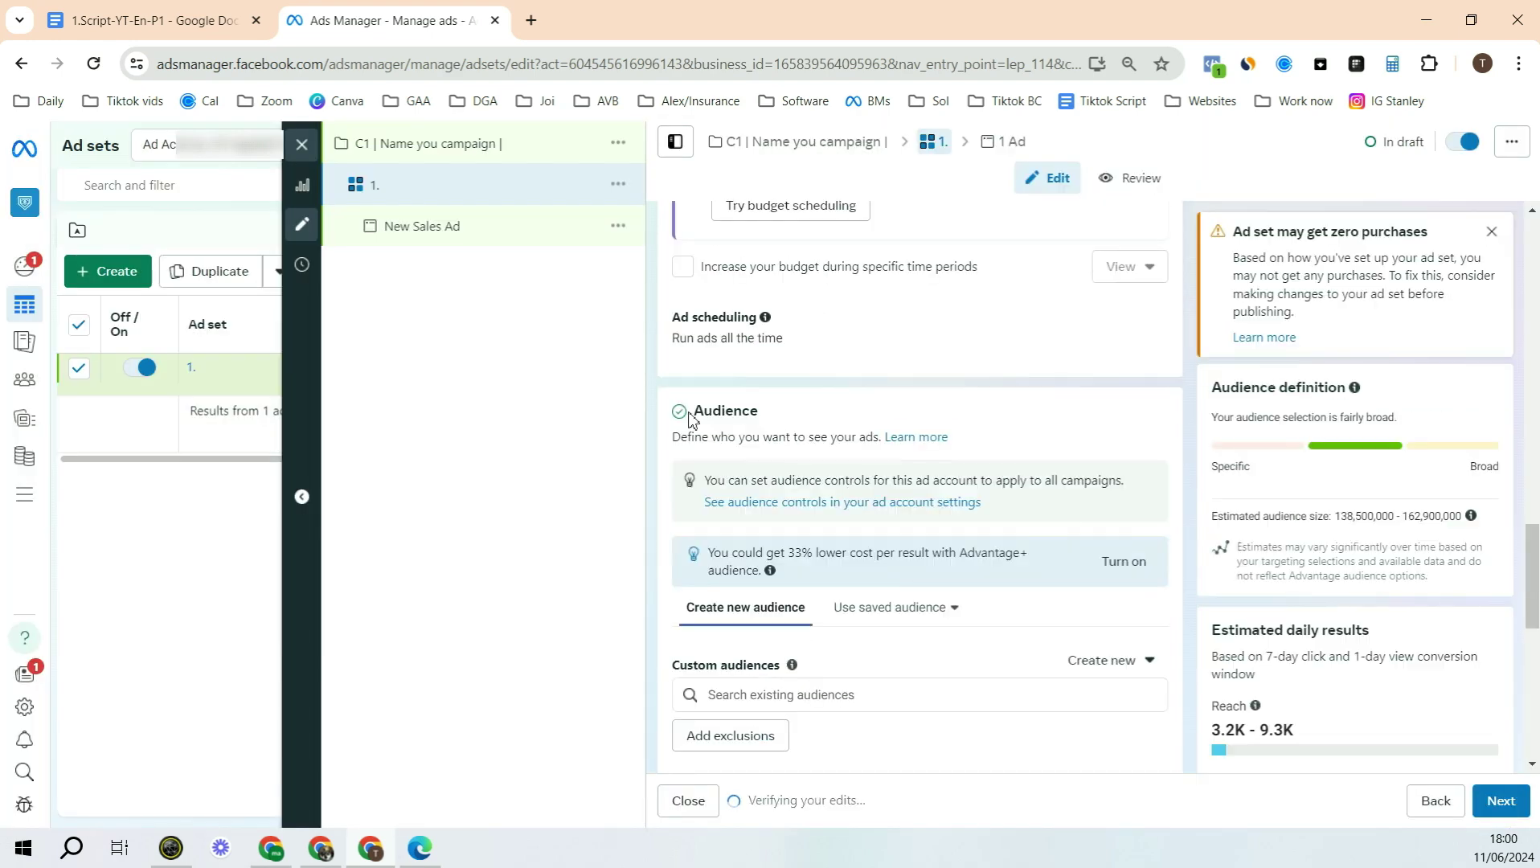
- Examine the Audience section's custom audiences, location and age settings
drag(693, 411, 730, 411)
scroll(877, 398, down, 3)
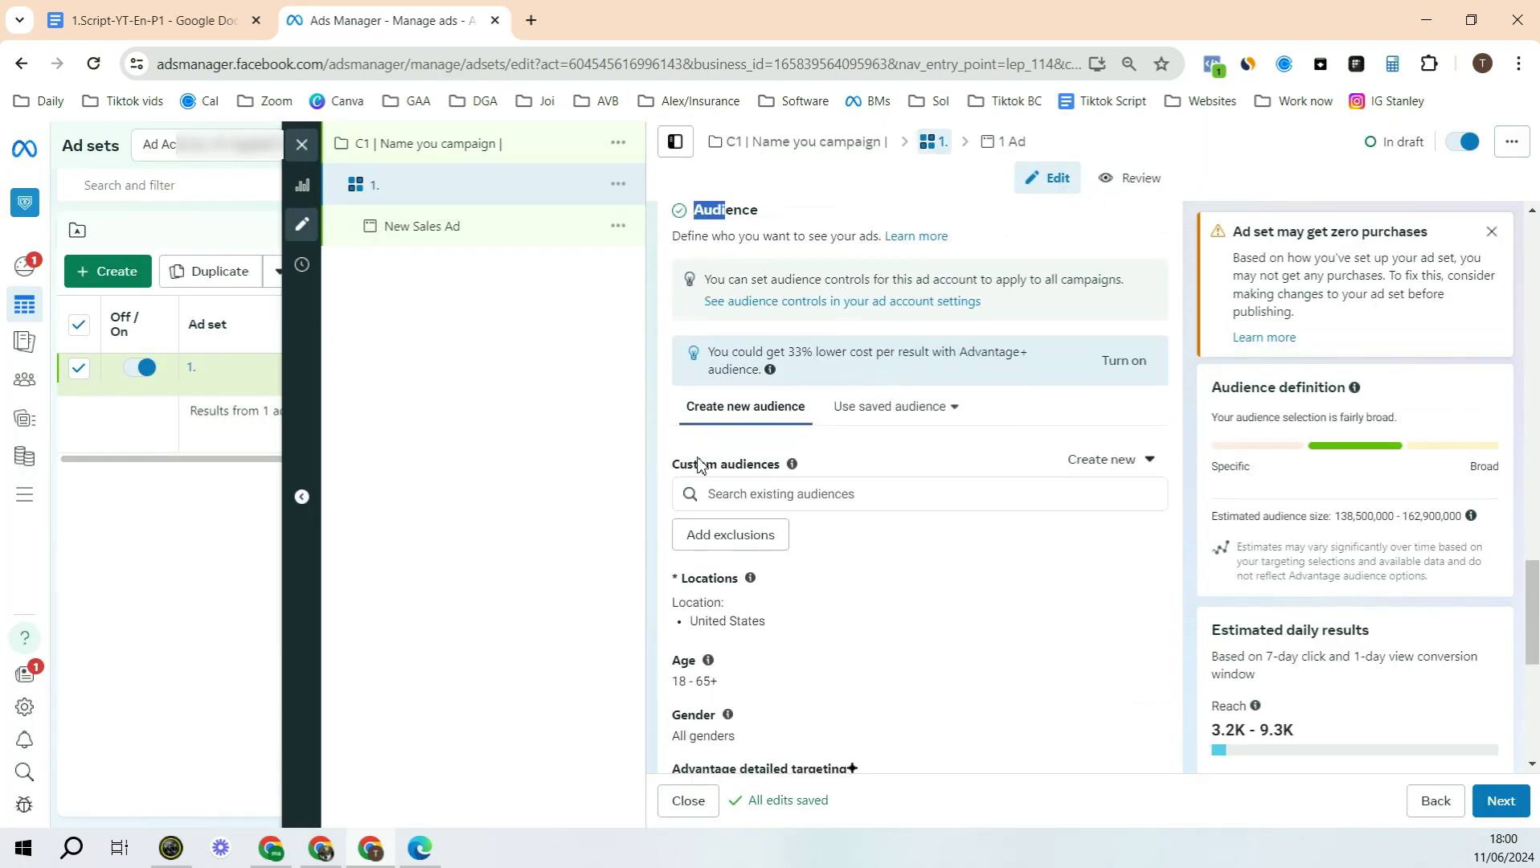
drag(688, 464, 748, 474)
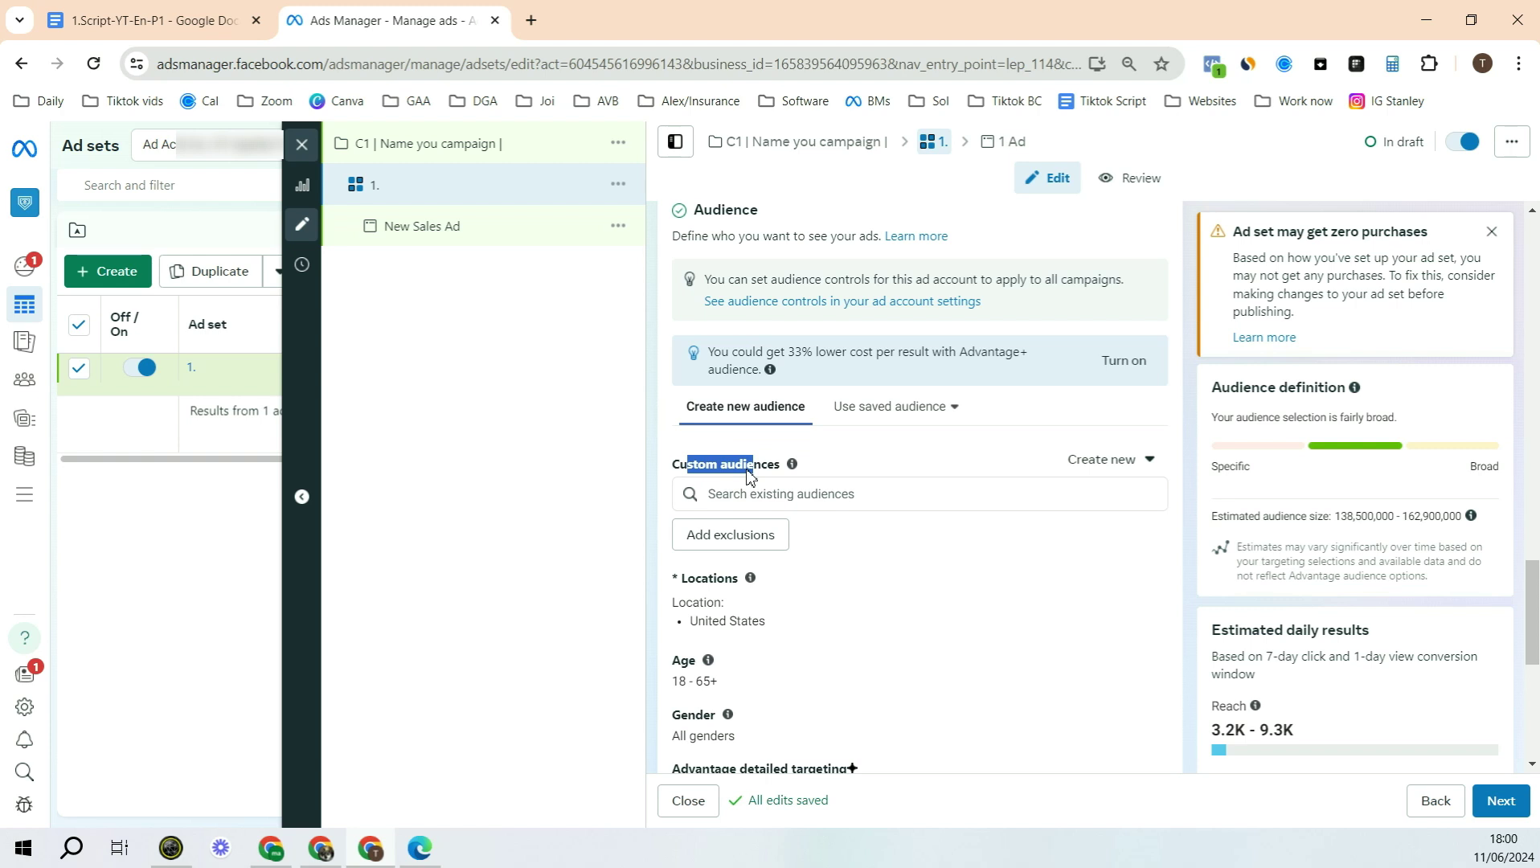
scroll(749, 475, down, 3)
drag(693, 402, 748, 422)
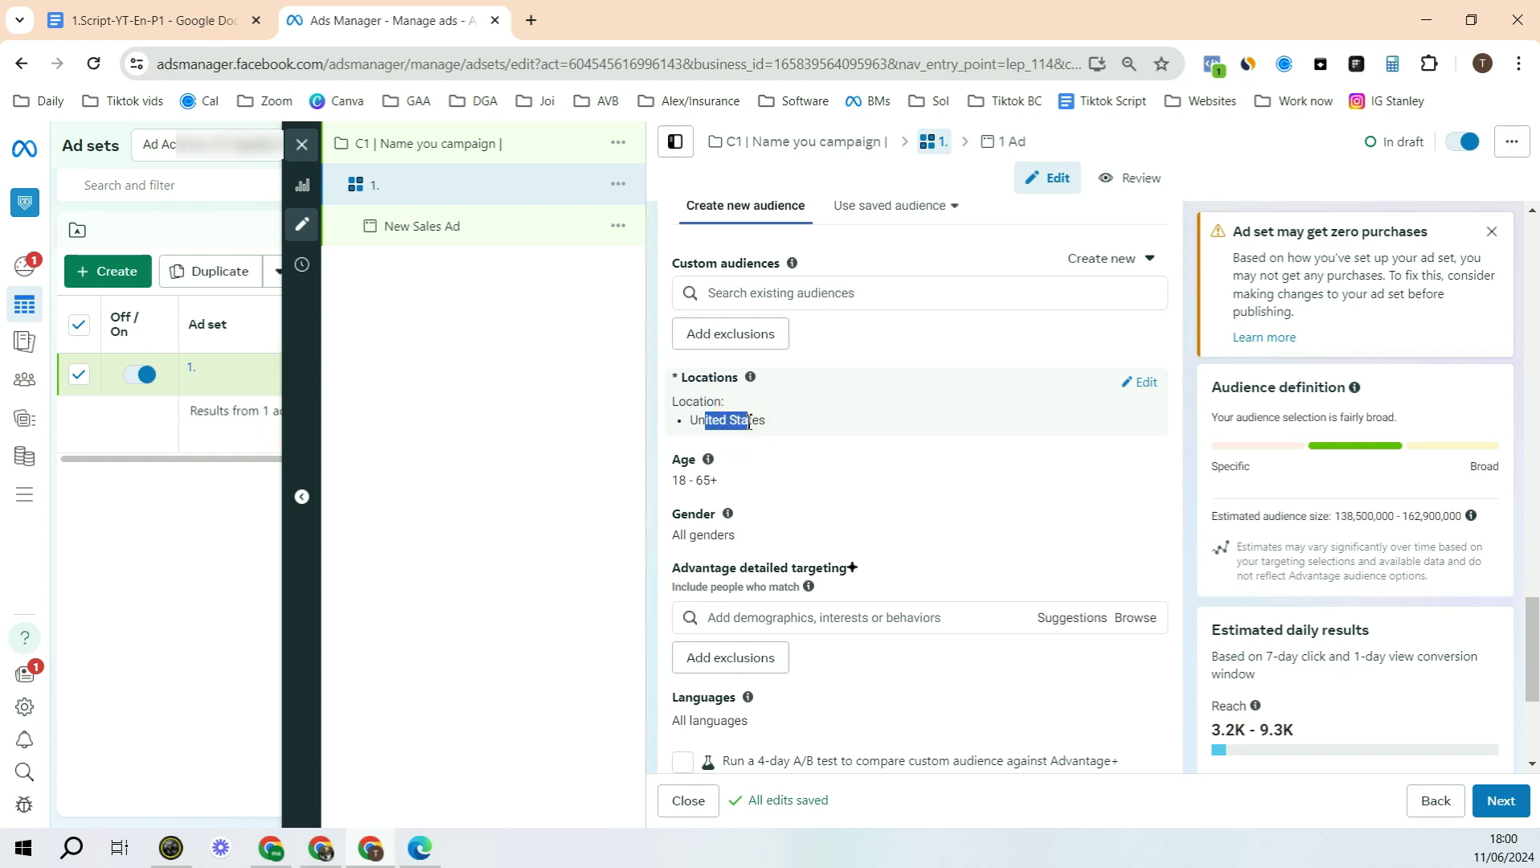
drag(683, 481, 718, 482)
click(679, 486)
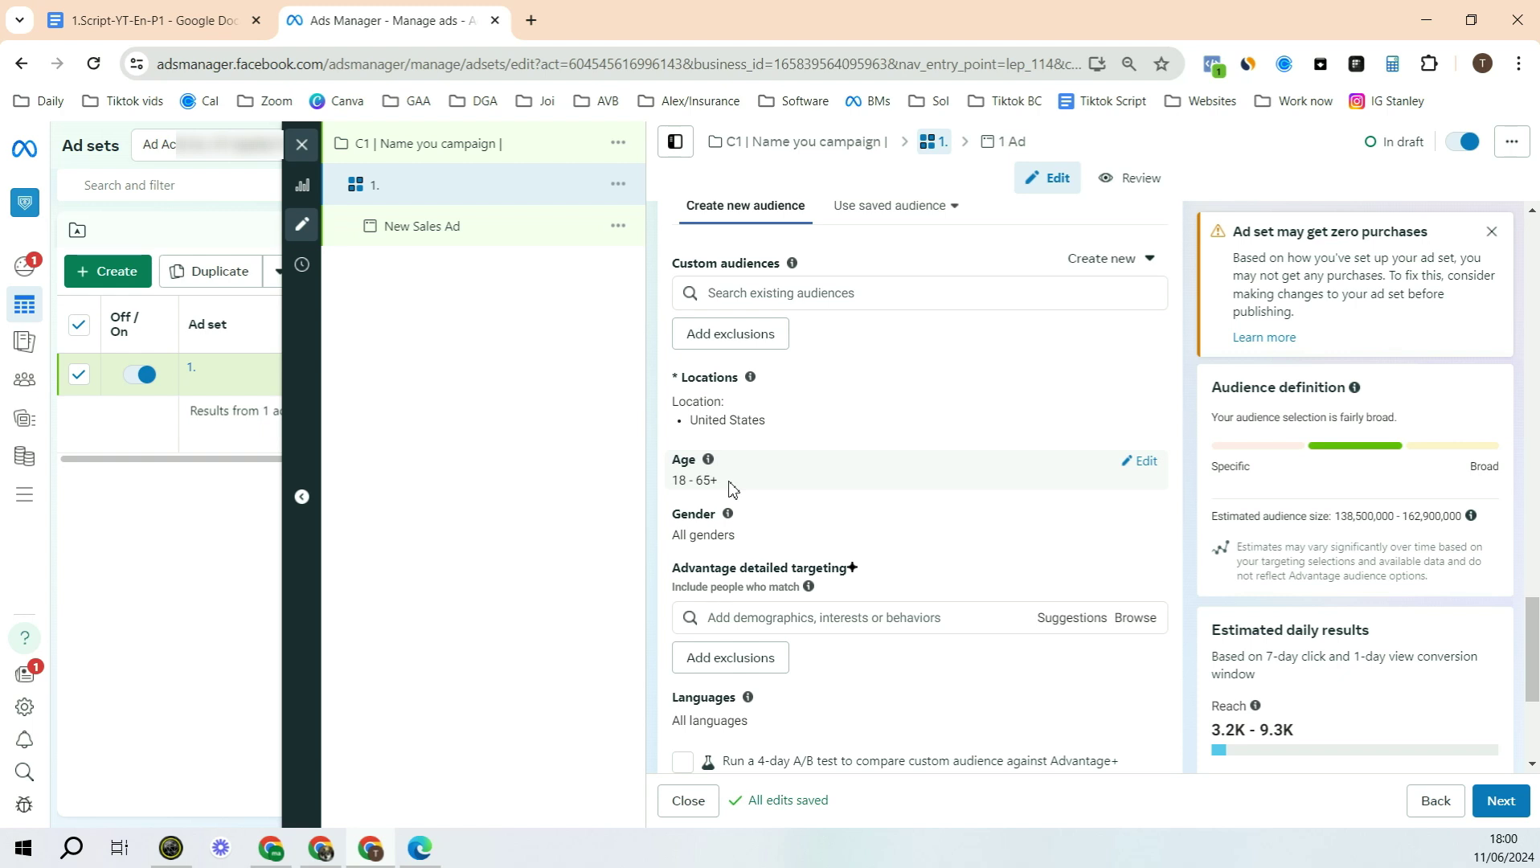
drag(687, 485, 679, 488)
drag(679, 485, 710, 491)
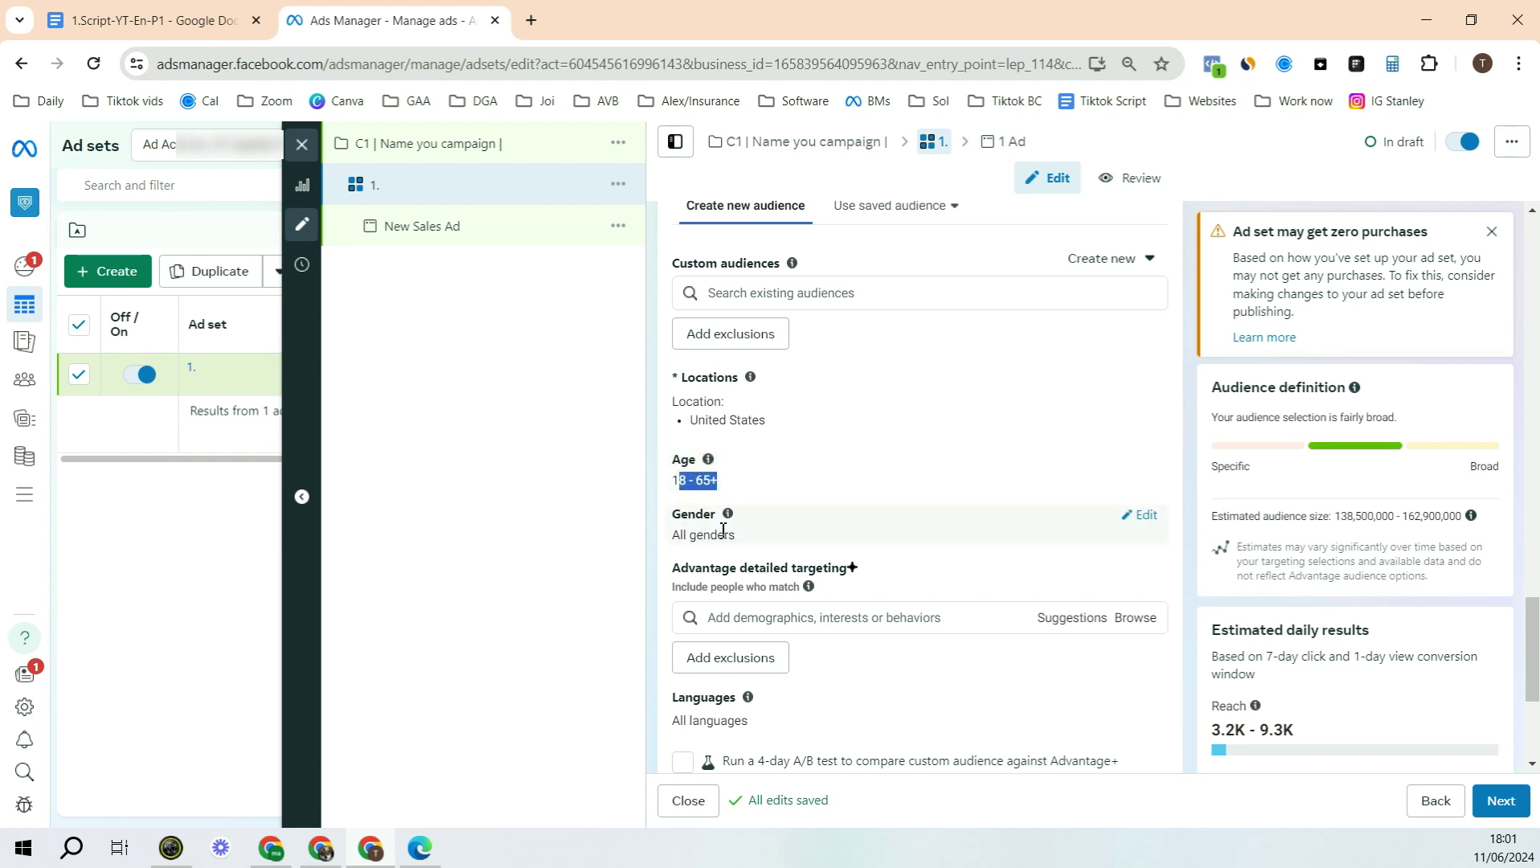
- Limit the audience's gender to Women
click(1145, 518)
drag(690, 578, 756, 579)
click(844, 540)
- Search Google for "skin care" in a new browser tab and return to the ad set's detailed targeting in Ads Manager
scroll(844, 541, down, 4)
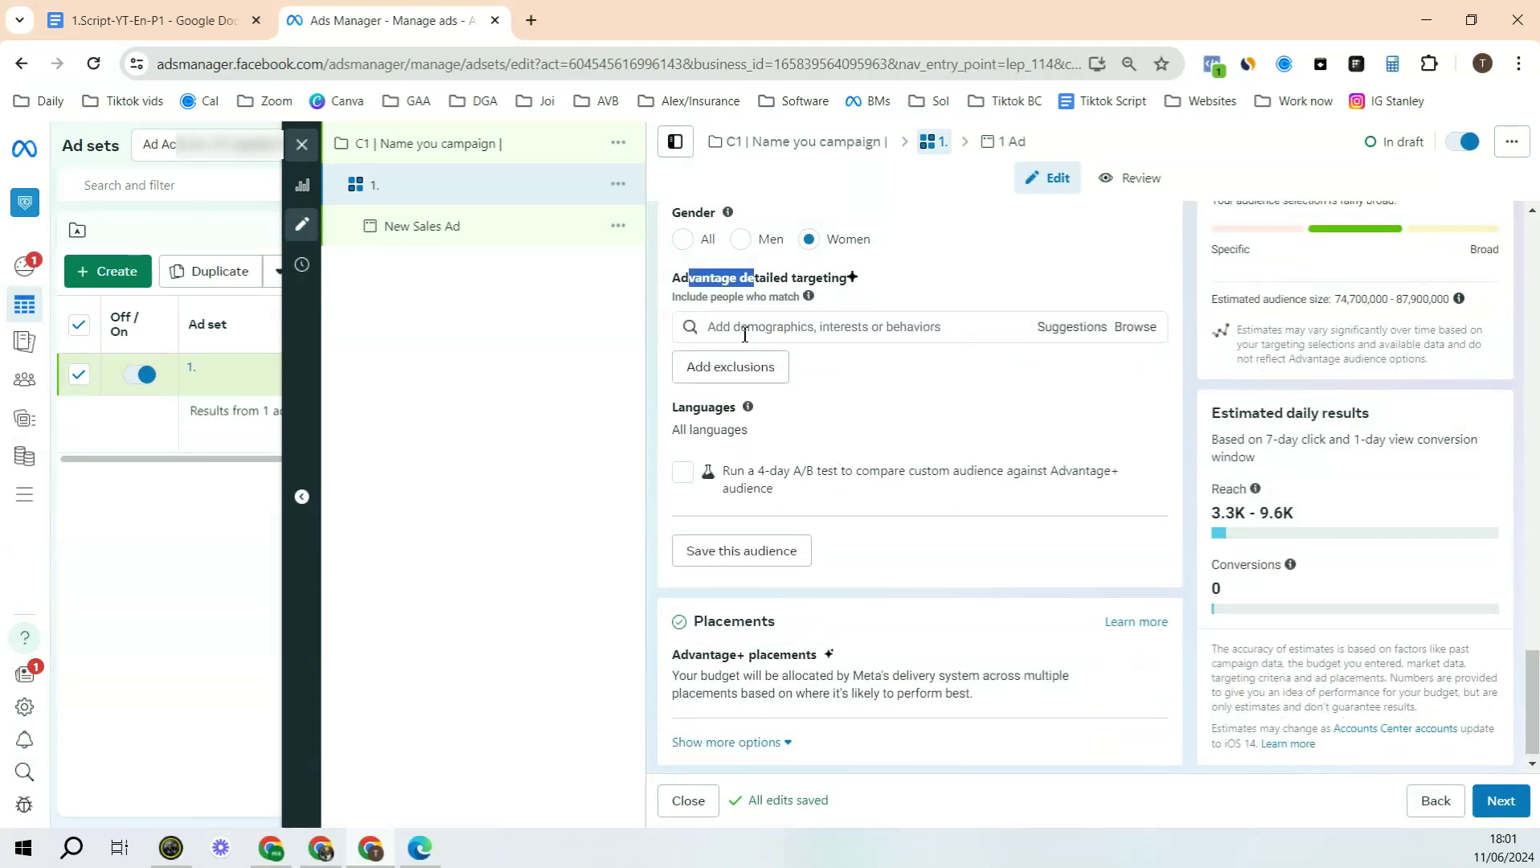
click(780, 328)
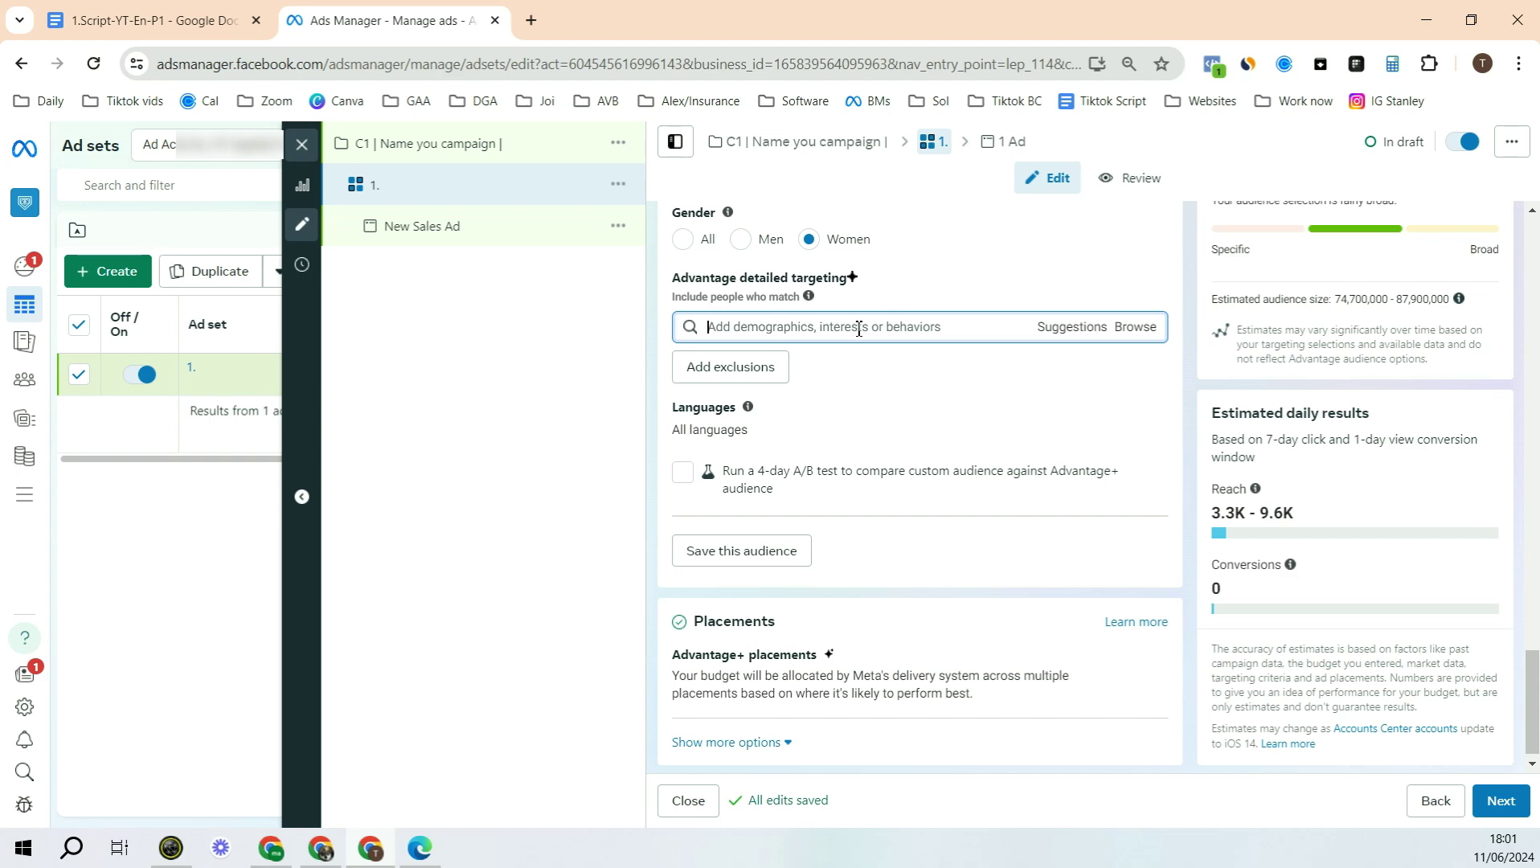
click(531, 21)
click(640, 67)
text(skin care)
key(Return)
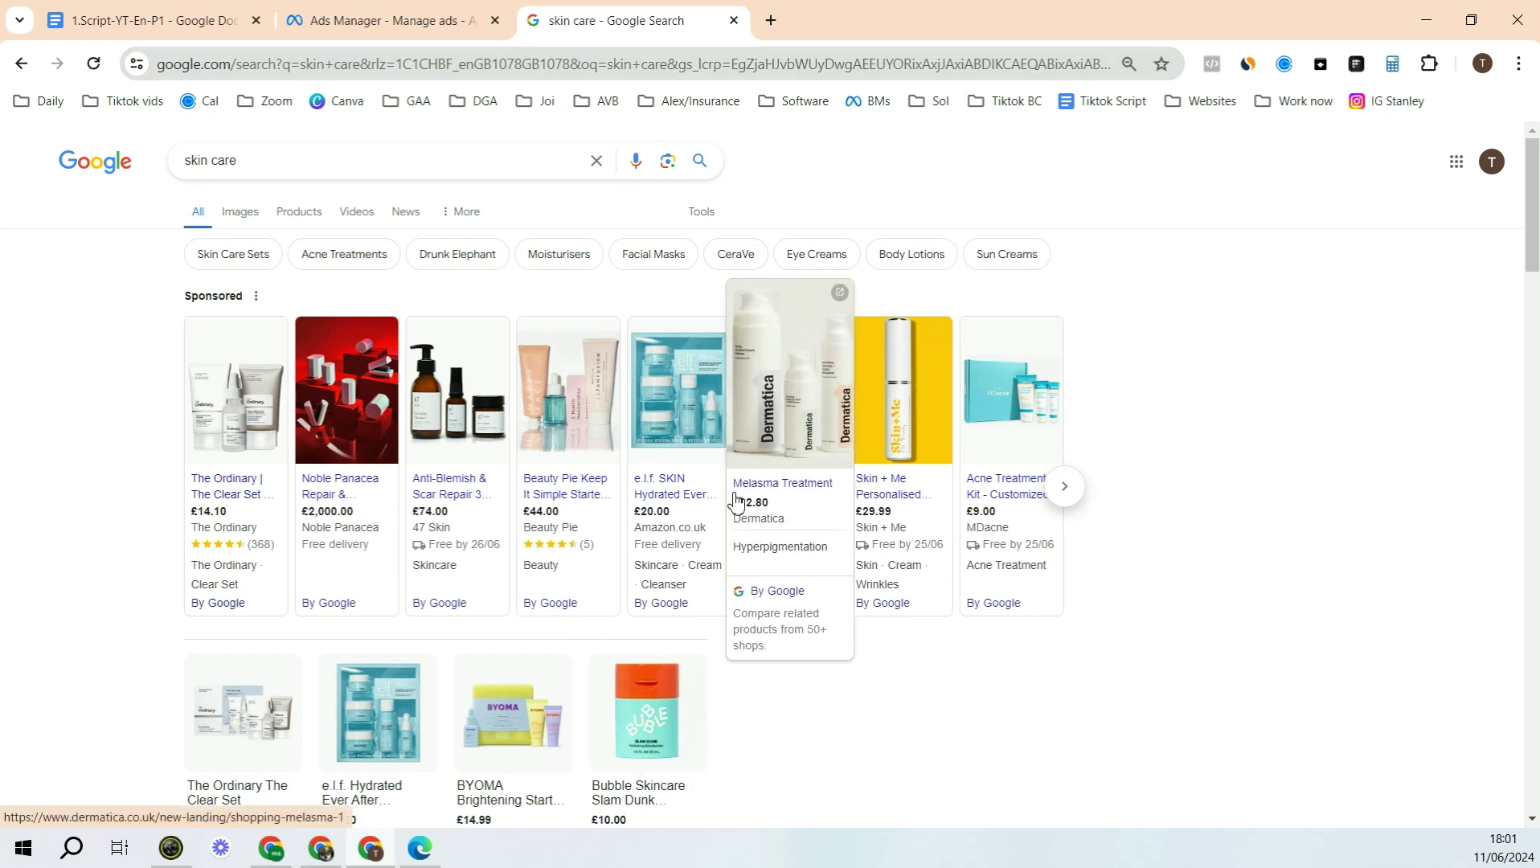
click(399, 20)
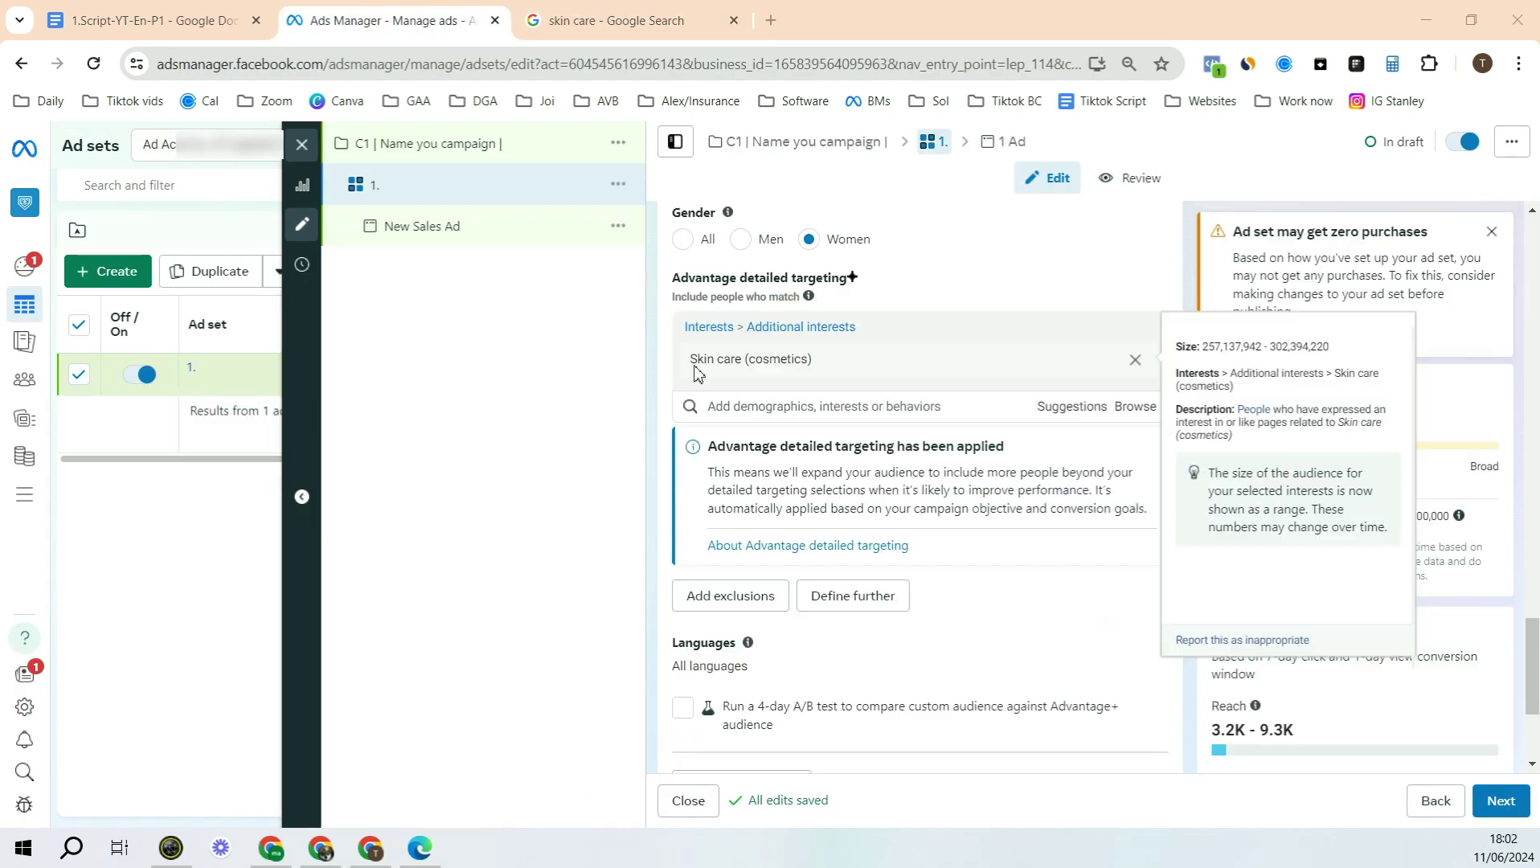
- Examine the suggested interests related to Skin care (cosmetics) in the ad set's detailed targeting
drag(696, 359, 734, 366)
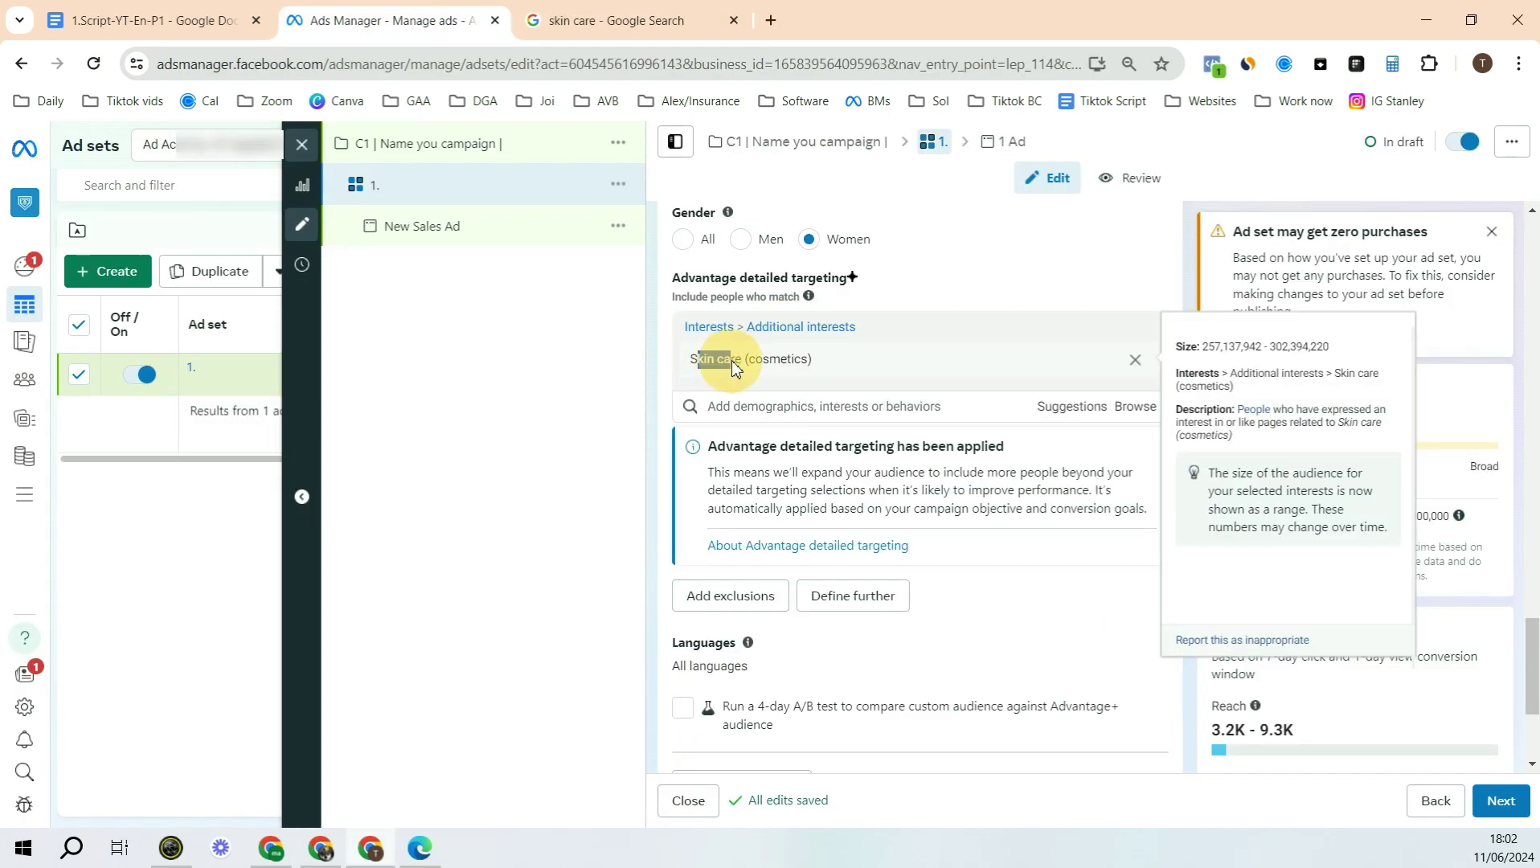
click(1067, 411)
mouse_move(772, 366)
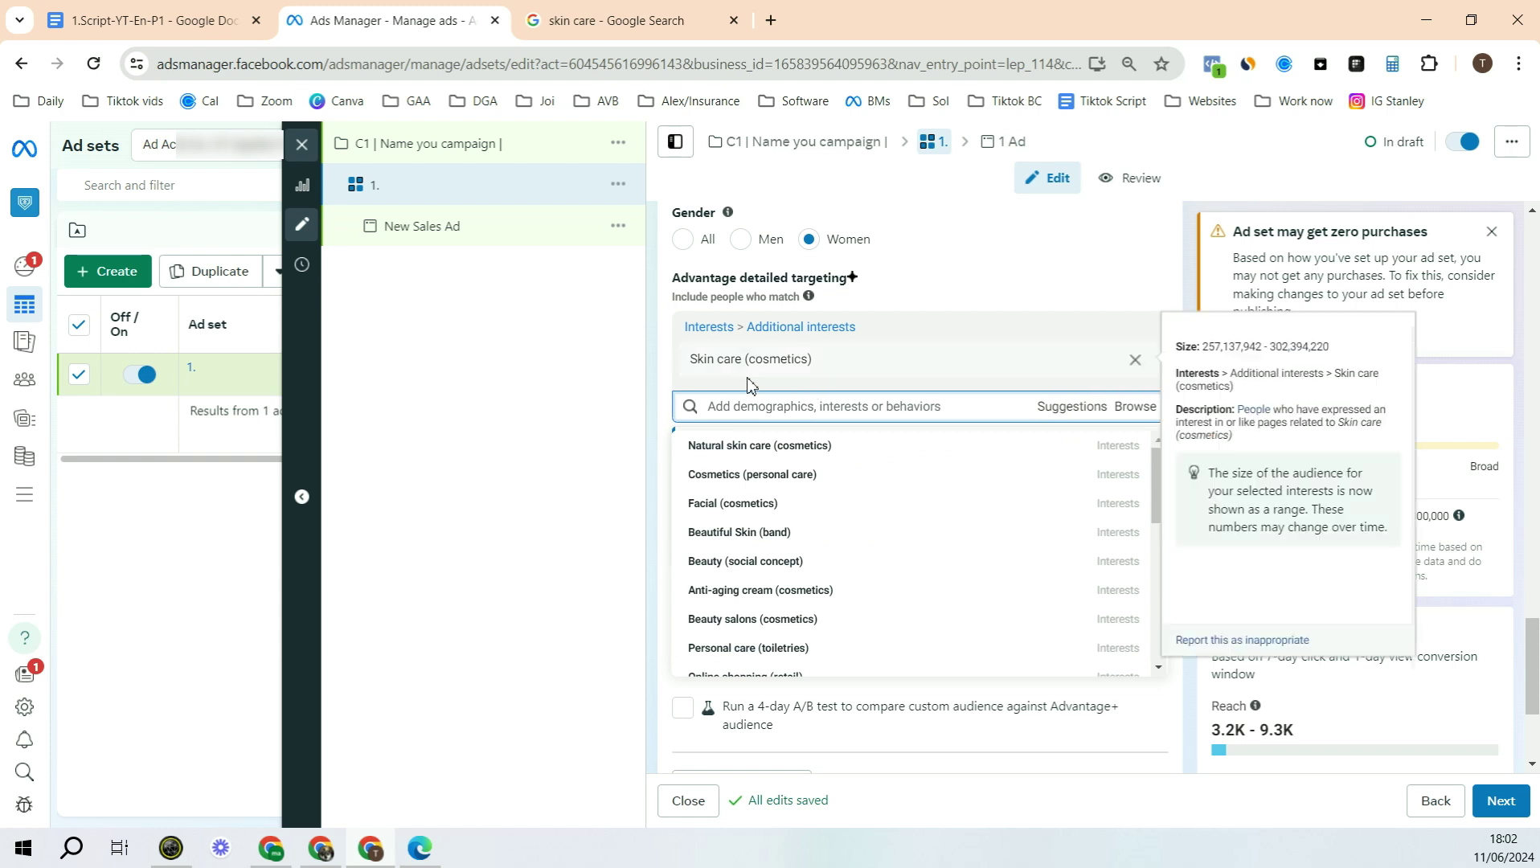
drag(696, 369, 736, 361)
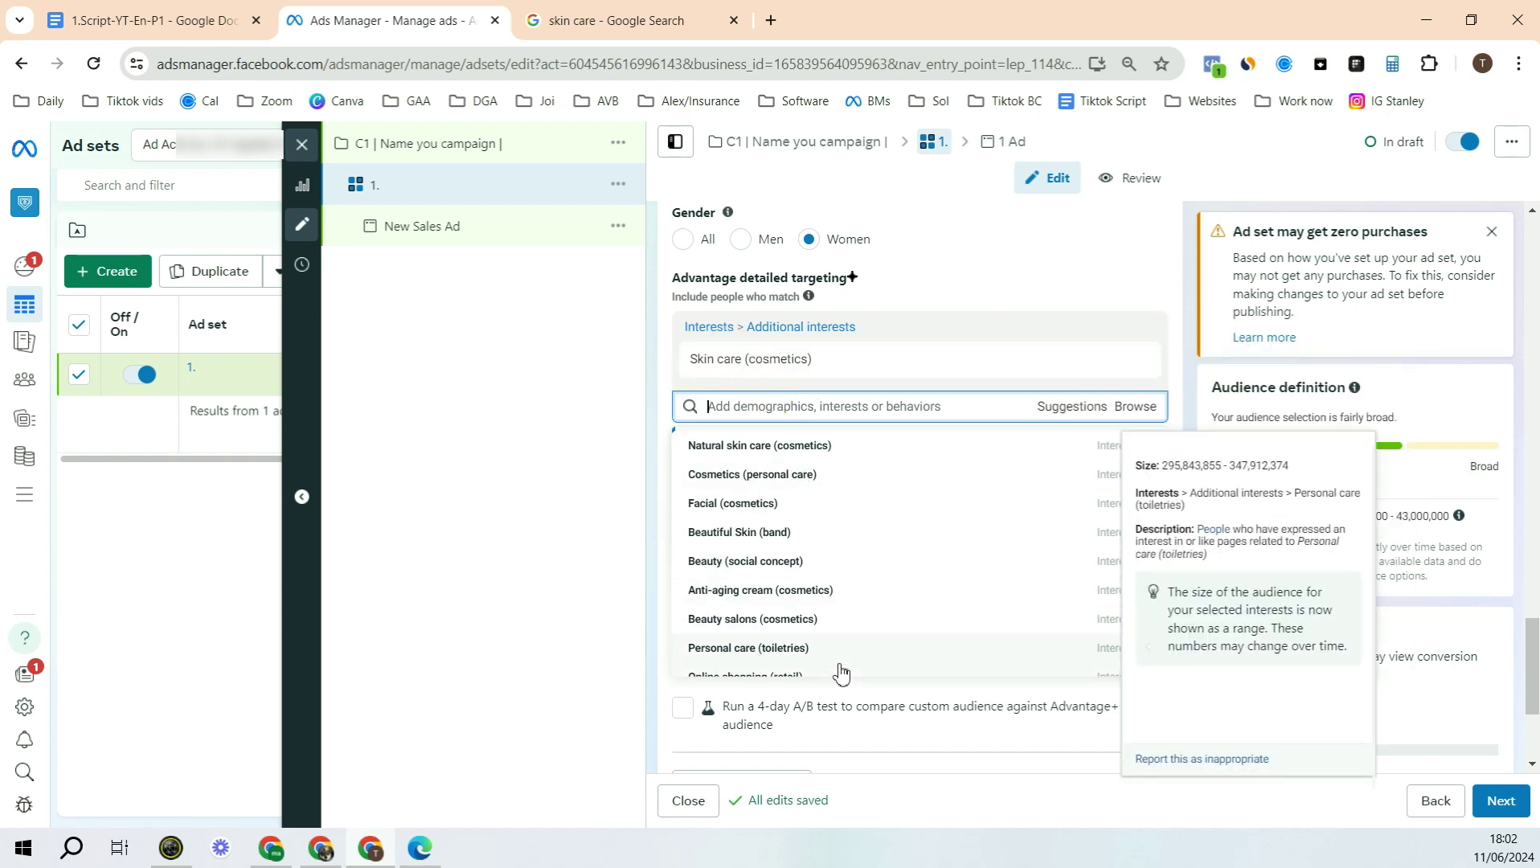
click(1172, 323)
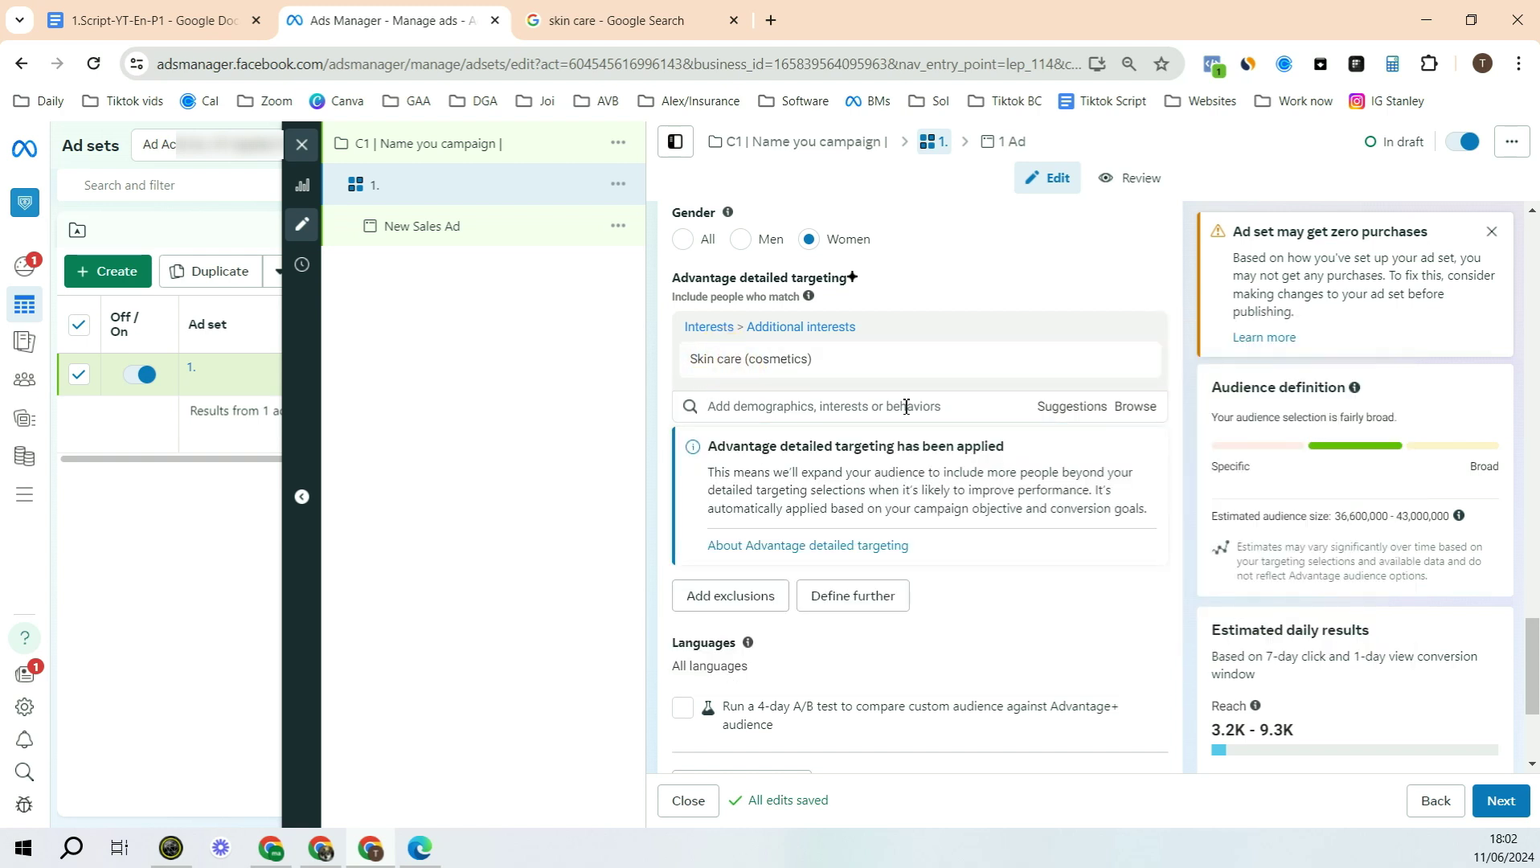
click(852, 395)
mouse_move(734, 378)
click(711, 371)
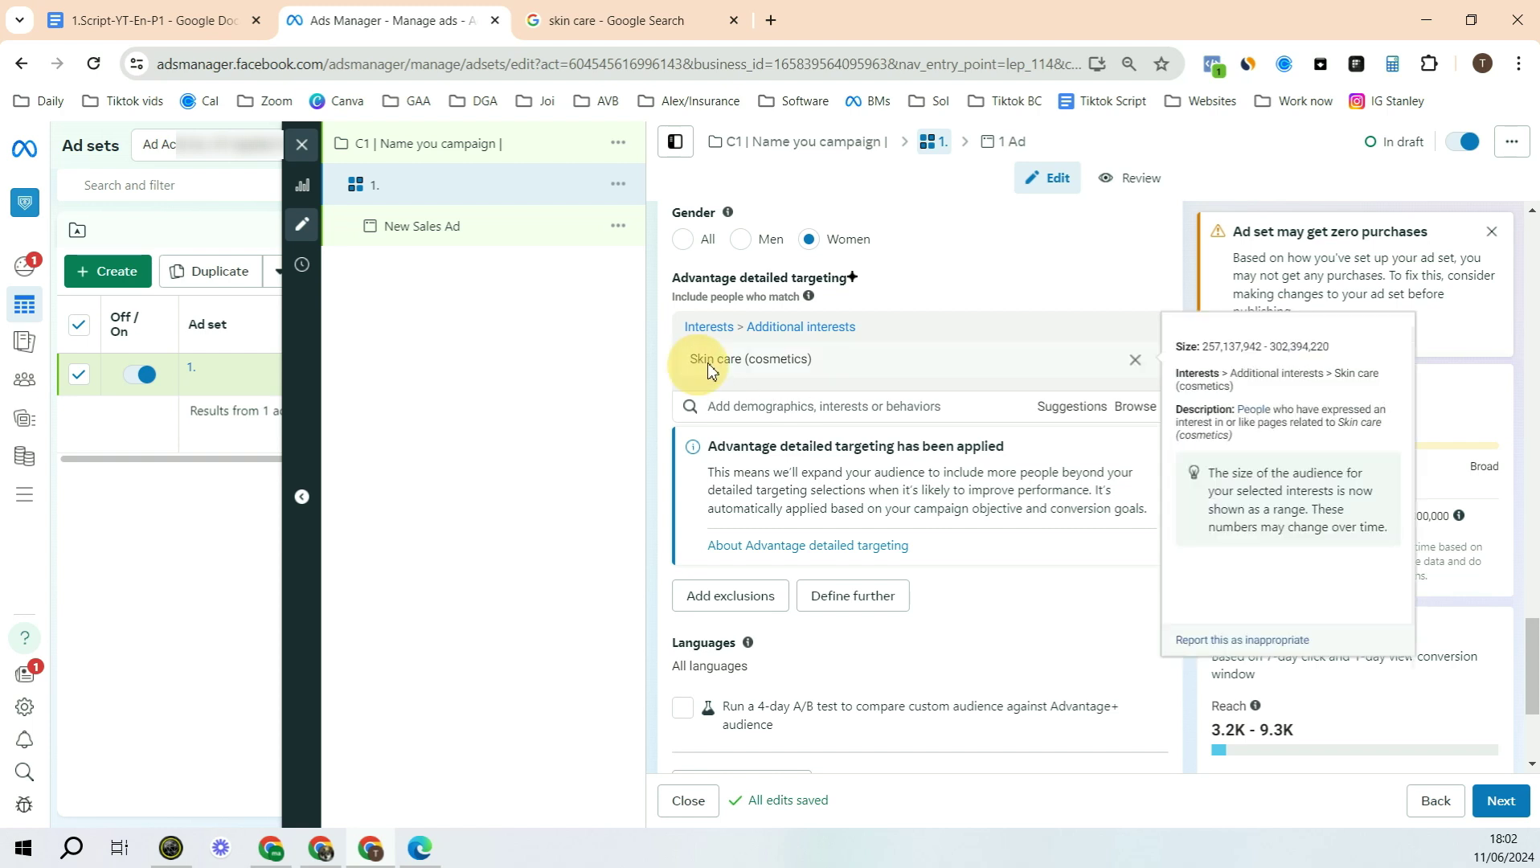
- Try adding the suggested interest Cosmetics (personal care) alongside Skin care (cosmetics), and remove it again
click(1021, 407)
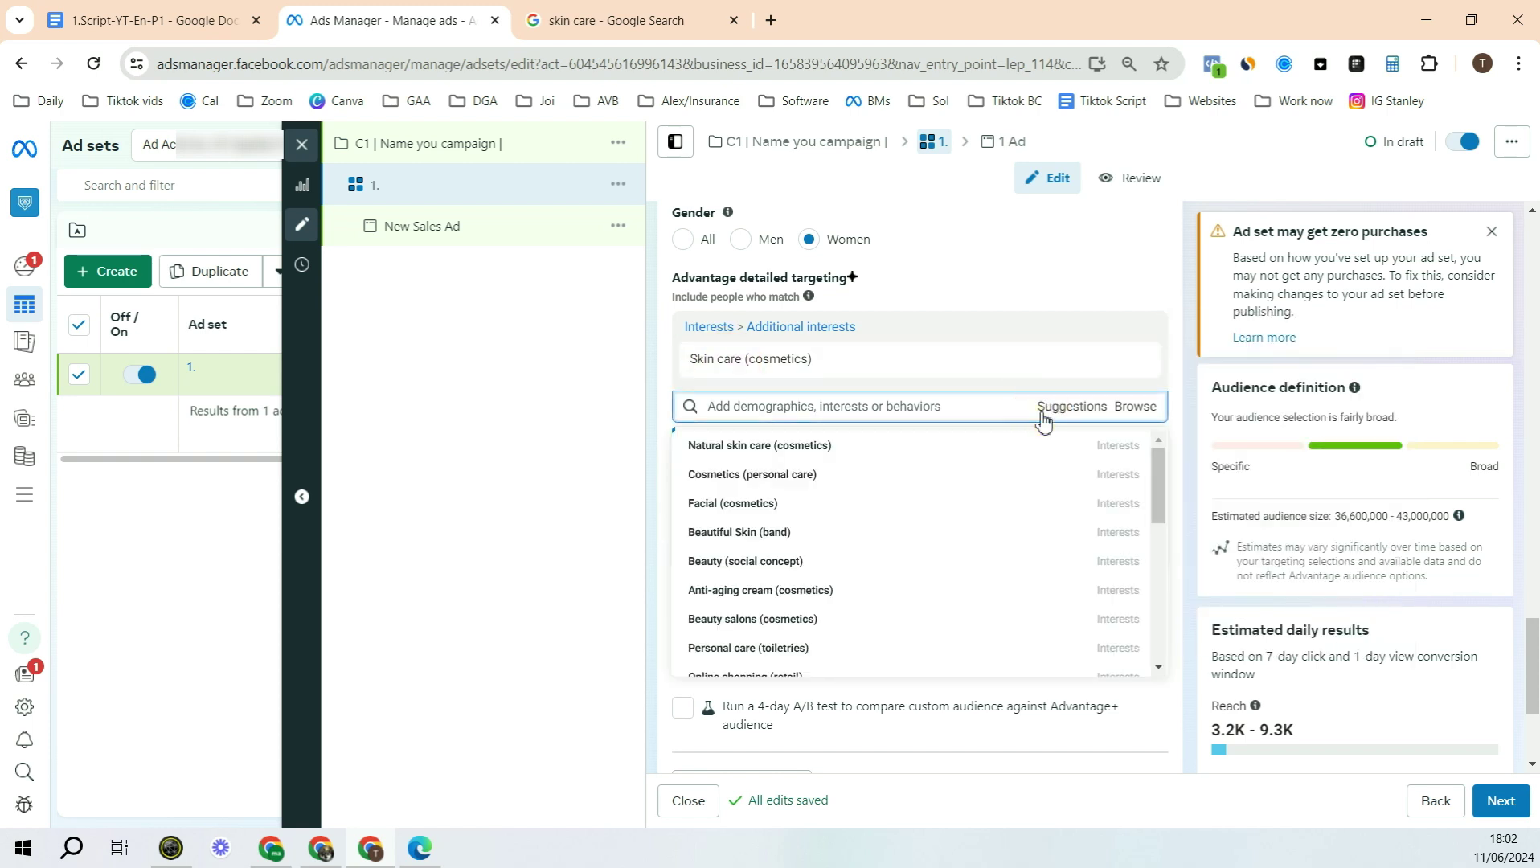
click(777, 483)
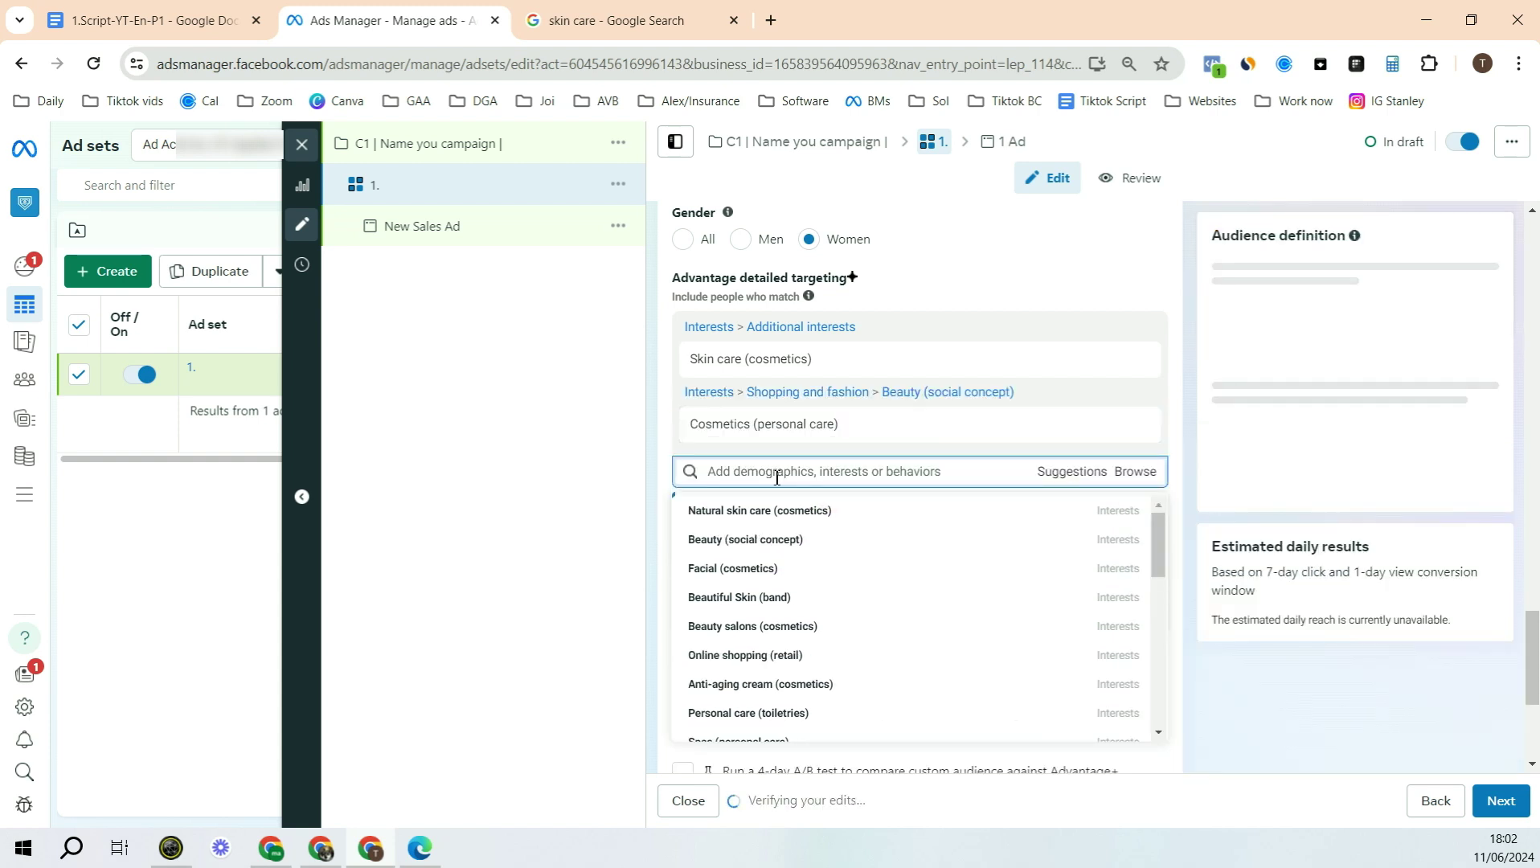
click(731, 359)
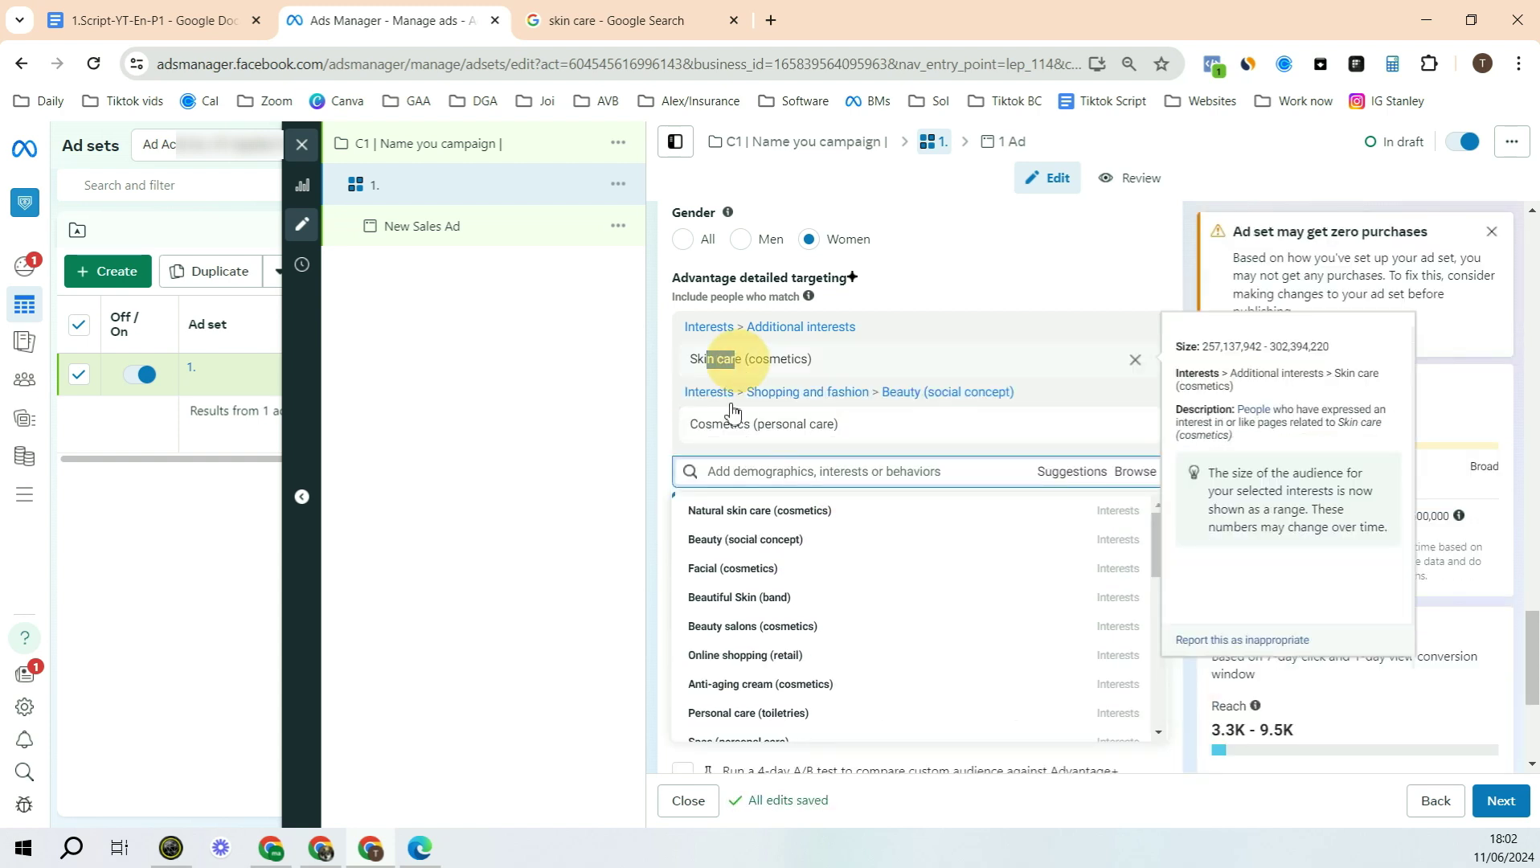
drag(723, 424, 734, 426)
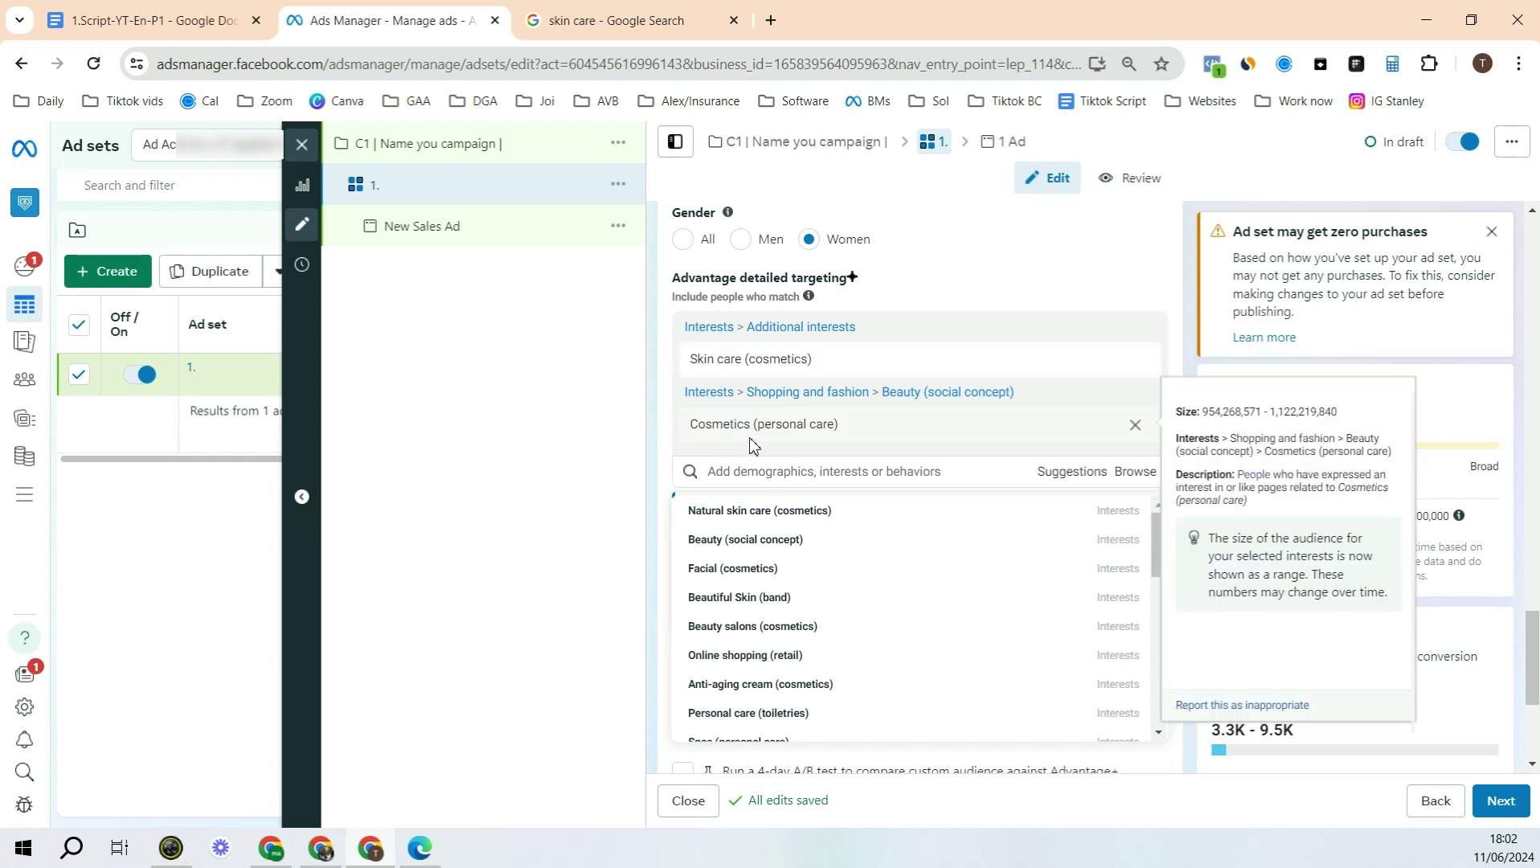
click(747, 473)
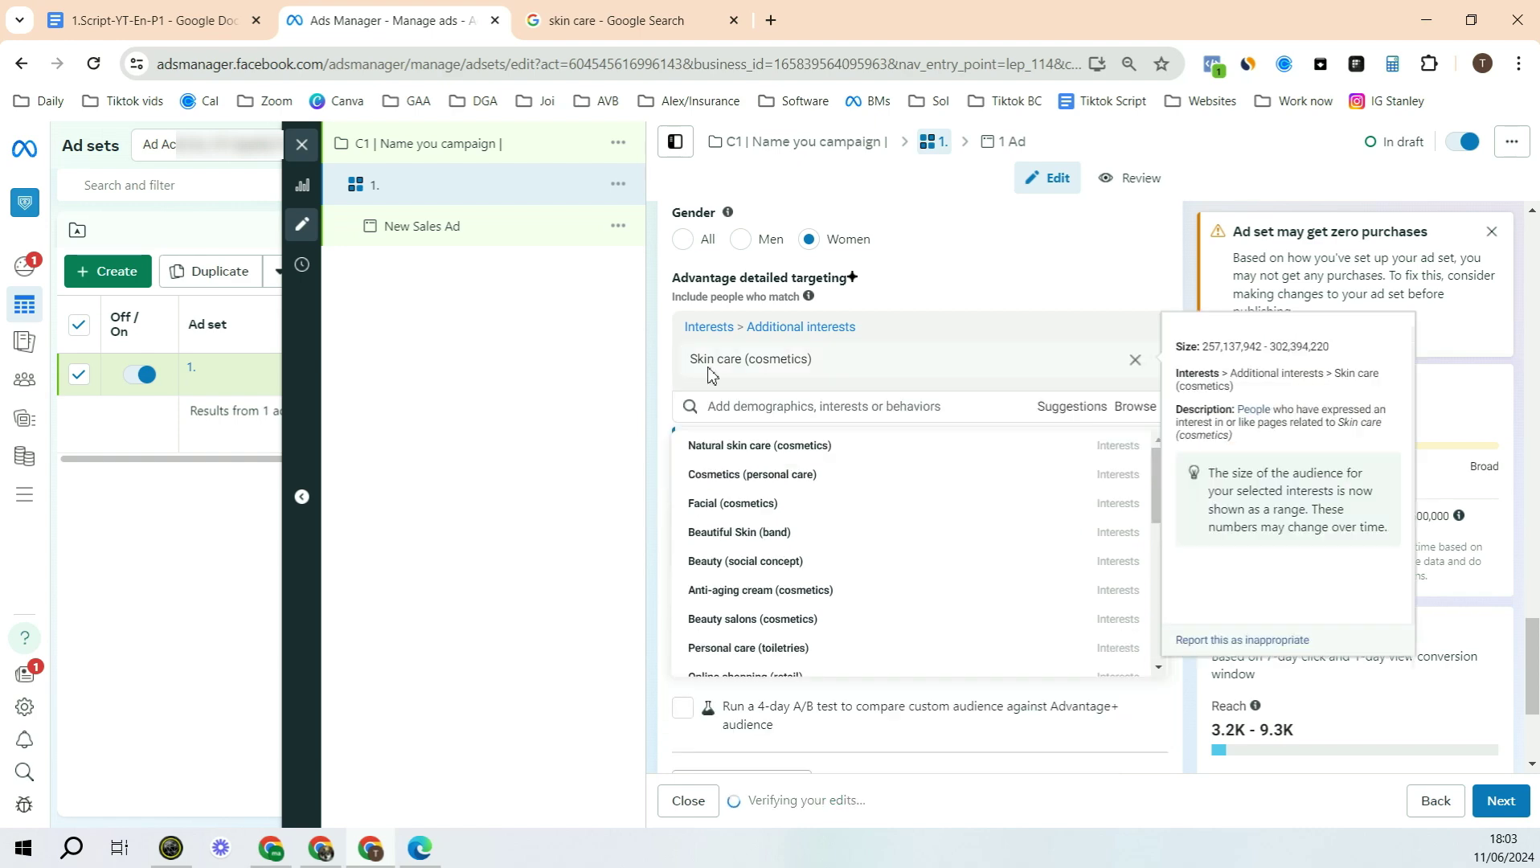
drag(706, 369, 725, 367)
click(1185, 300)
- Open the ad set's placements for editing and review the Advantage+ and manual placement options
scroll(1186, 300, down, 2)
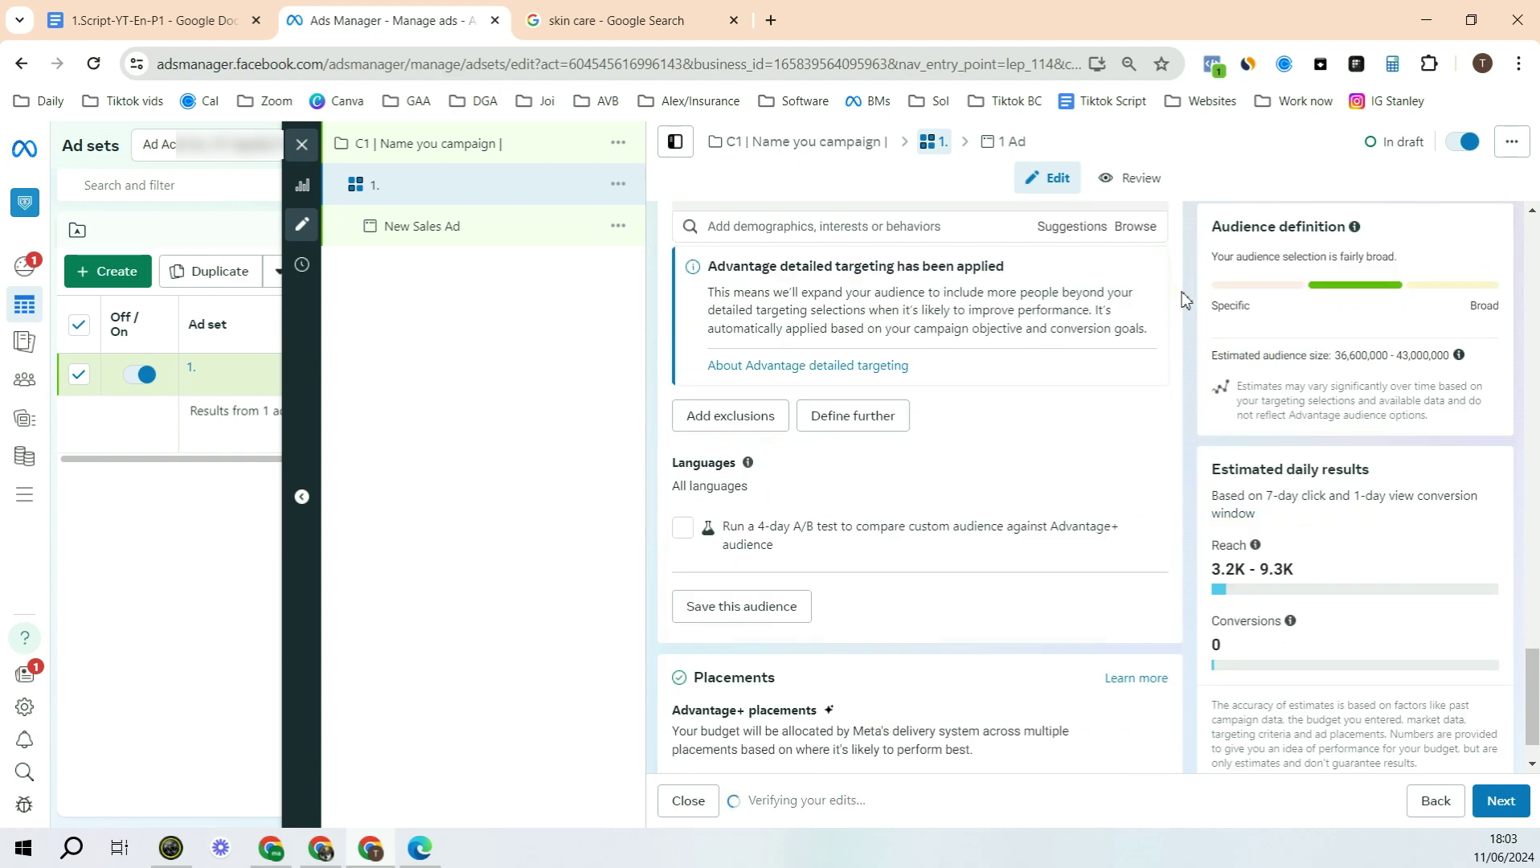
scroll(1182, 299, down, 2)
click(1151, 651)
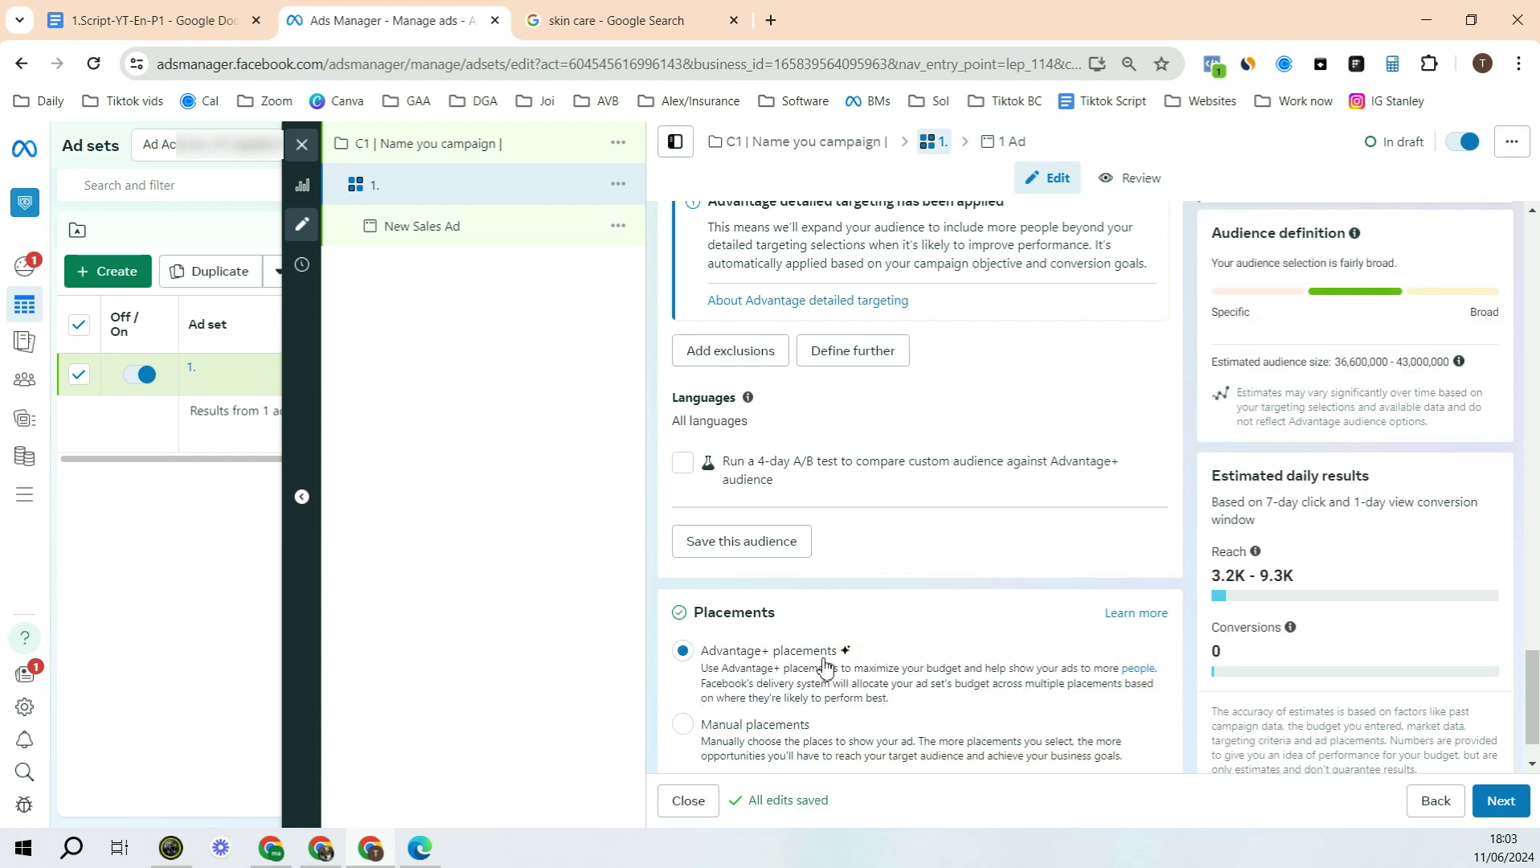
scroll(830, 662, down, 2)
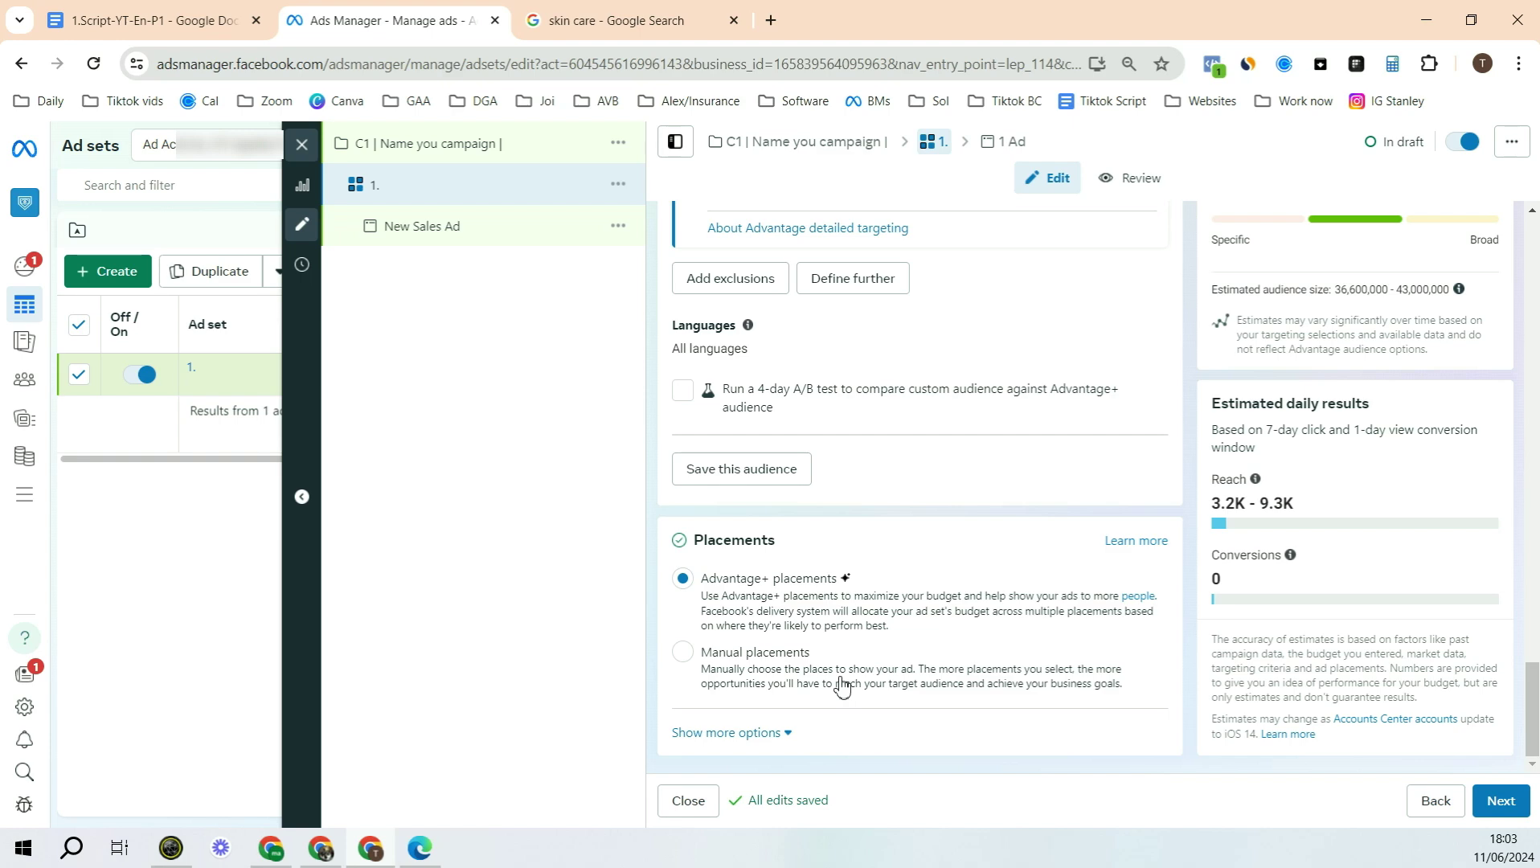
- Rename the ad set as "1. Skin care (cosmetics) | 18+ | 36.6M |" to reflect its interest, age and audience size
scroll(842, 688, up, 10)
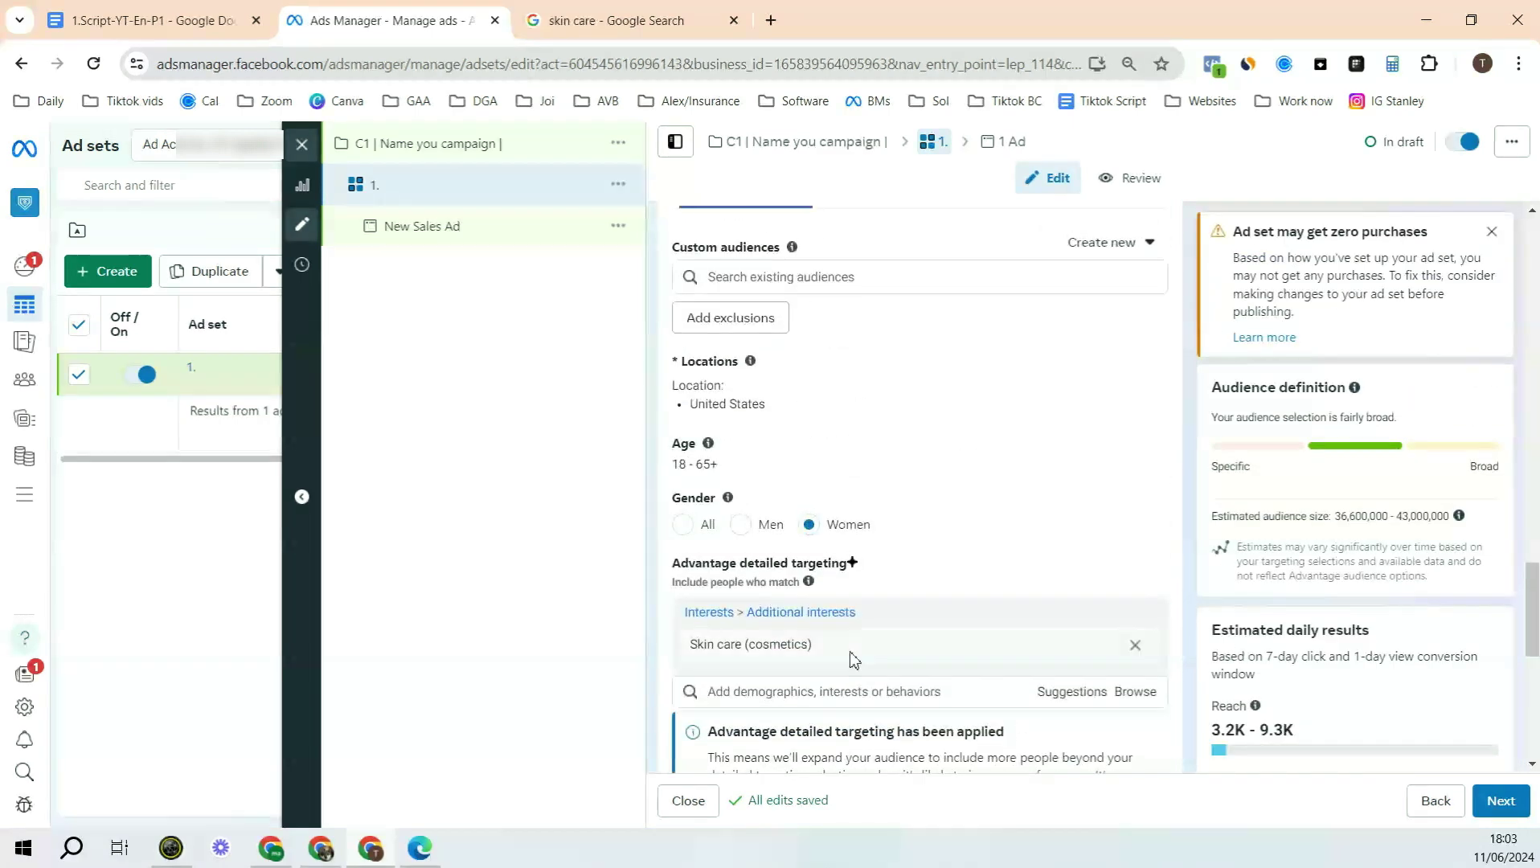
mouse_move(670, 659)
double_click(718, 643)
scroll(718, 643, up, 10)
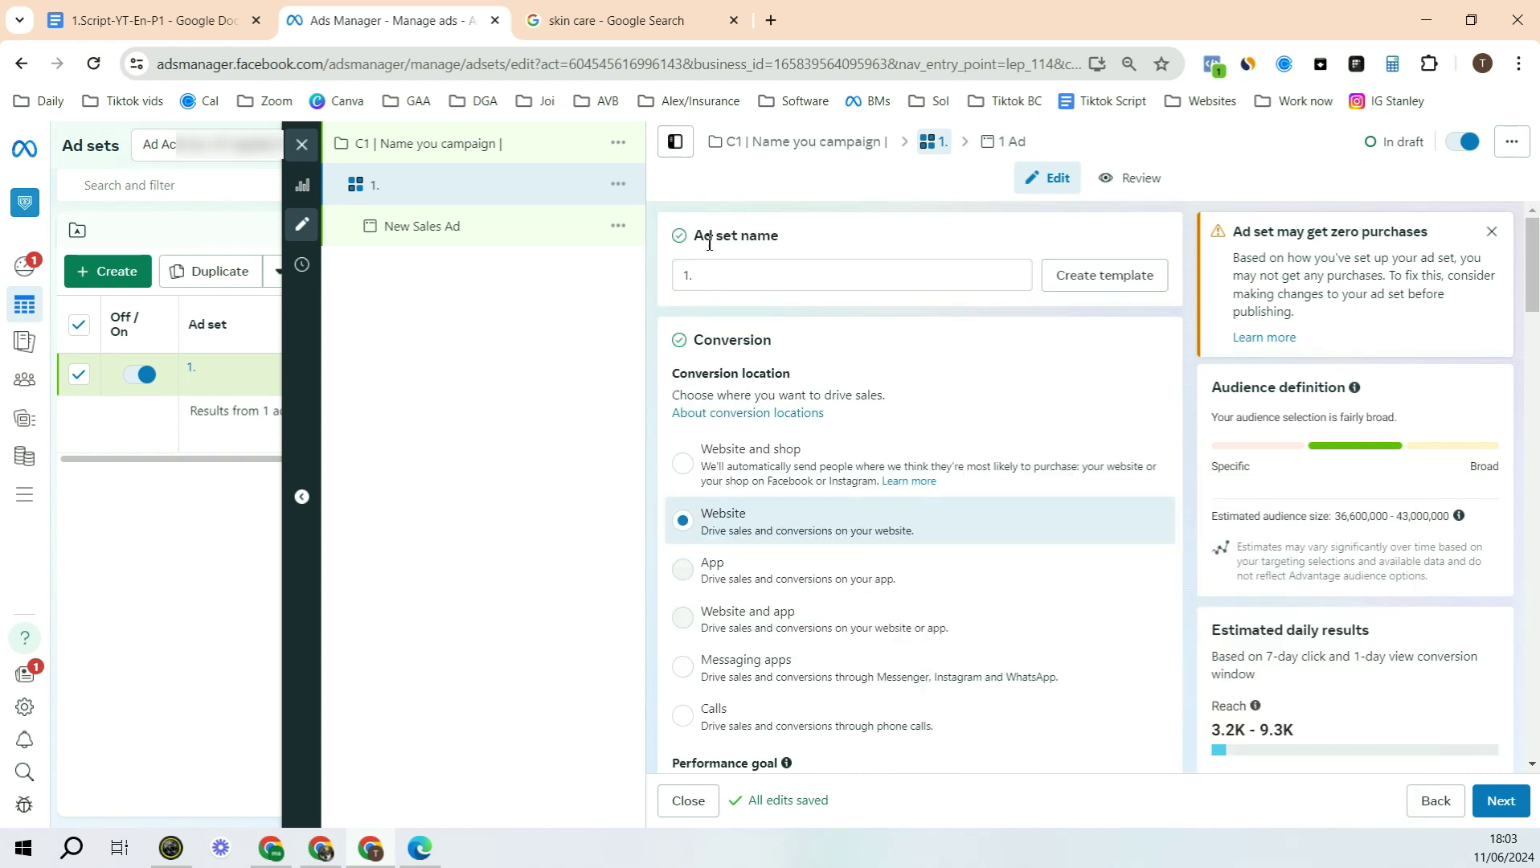
click(716, 276)
text(Skin care (cosmetics) | 18+ | 36.6M |)
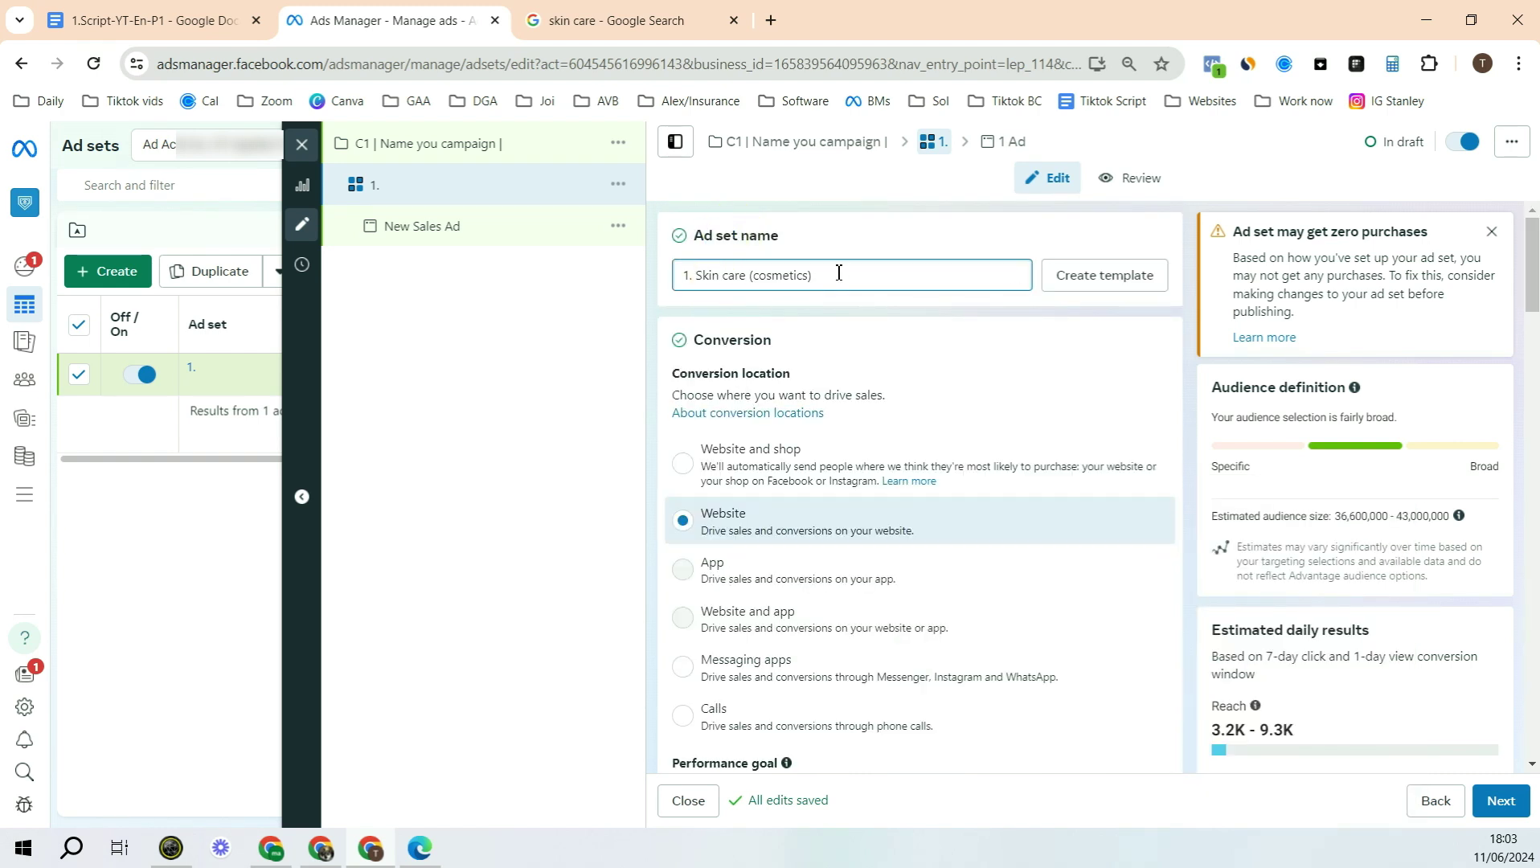
double_click(838, 276)
drag(868, 276, 890, 277)
- Check the audience settings against the ad set name and insert "W |" before 36.6M to mark the gender
scroll(924, 438, down, 15)
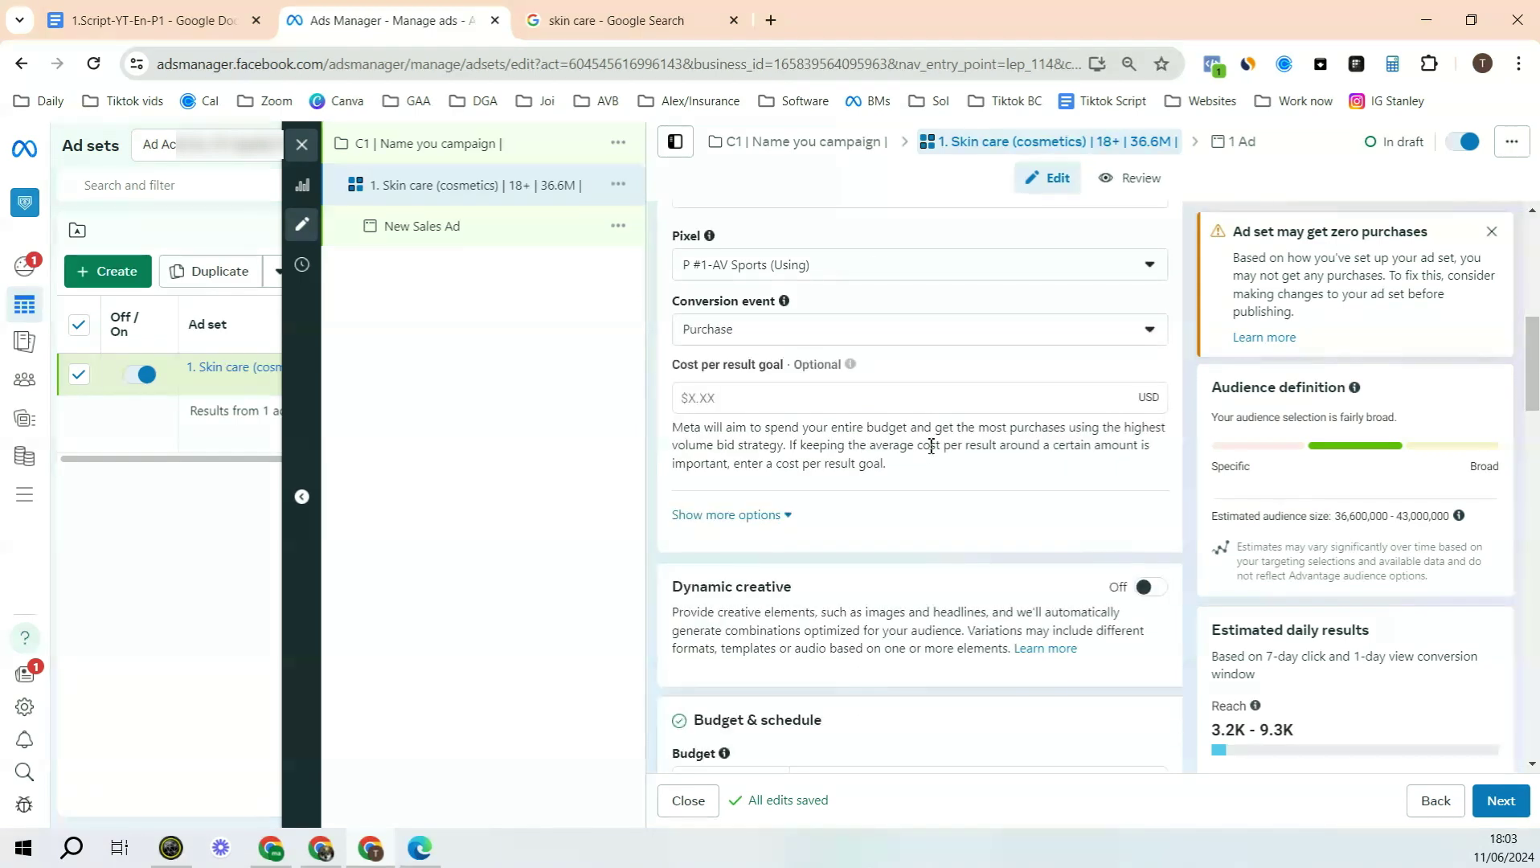
scroll(830, 507, down, 5)
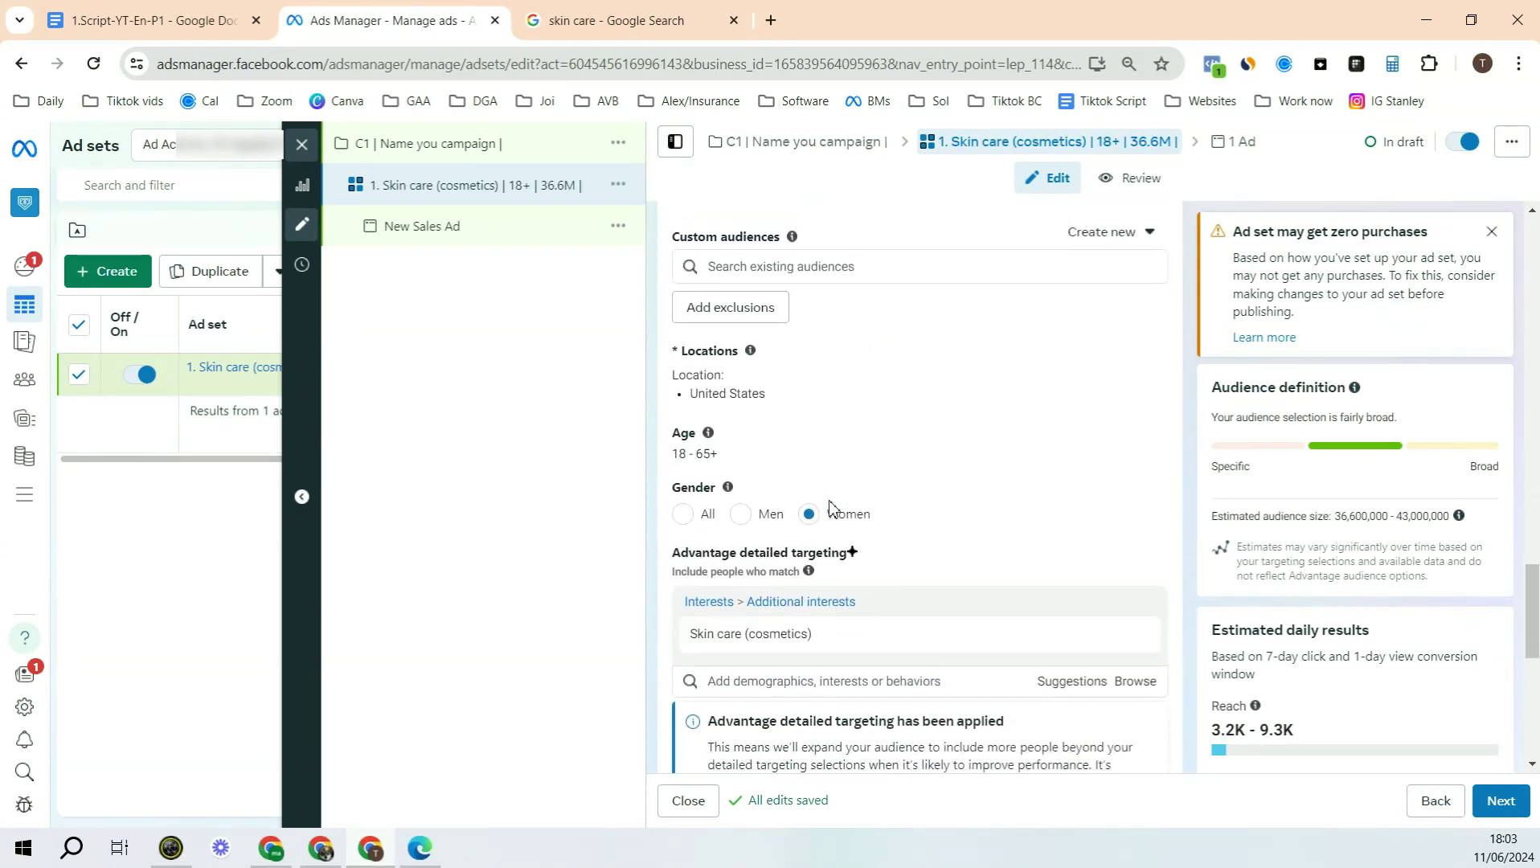
scroll(824, 528, up, 10)
scroll(822, 526, down, 8)
drag(1341, 517, 1391, 516)
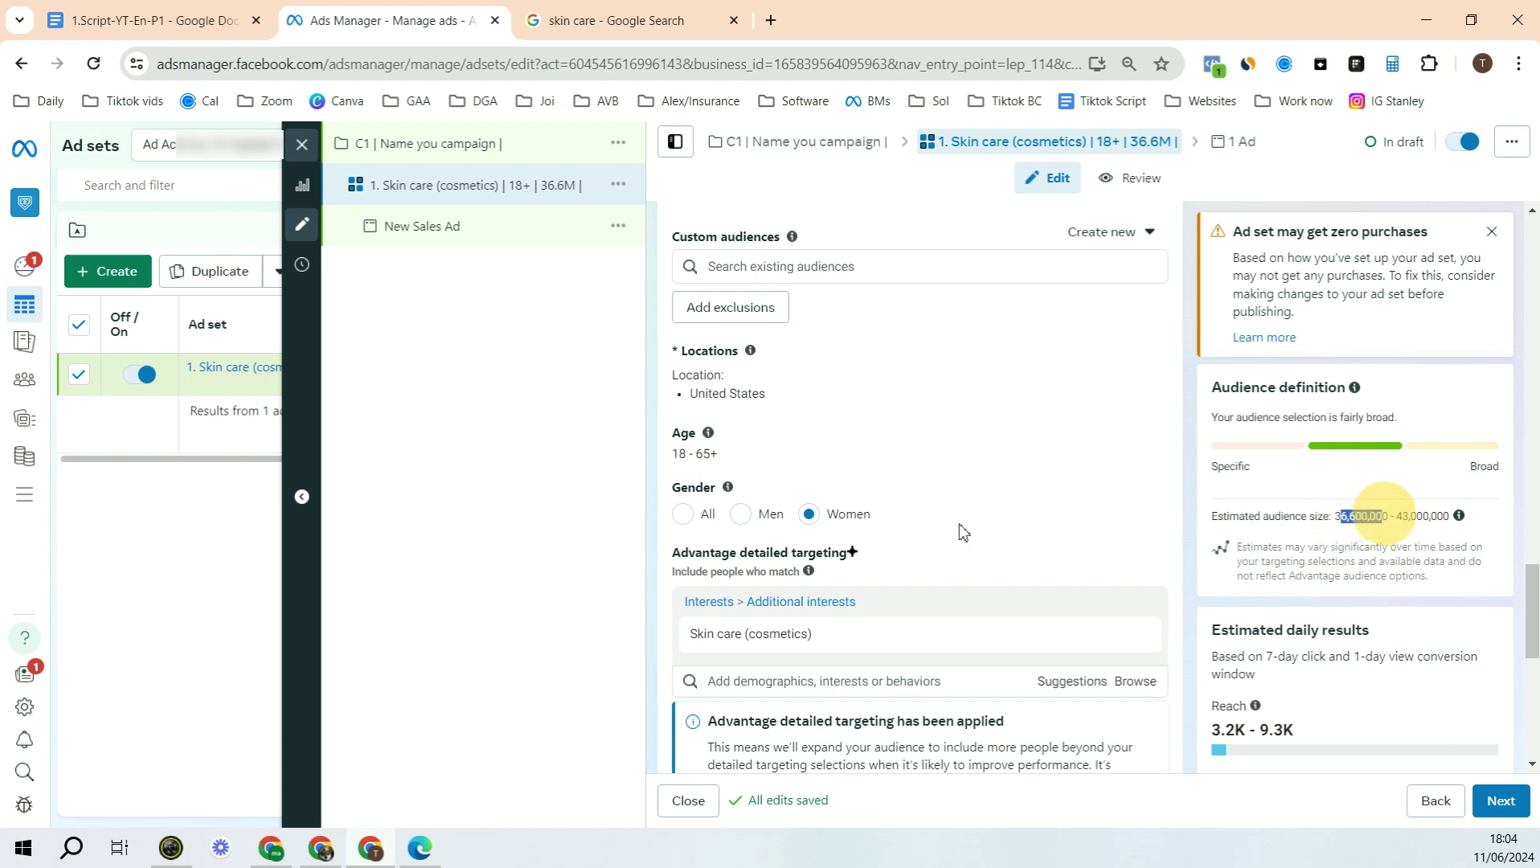
scroll(949, 521, up, 10)
click(872, 276)
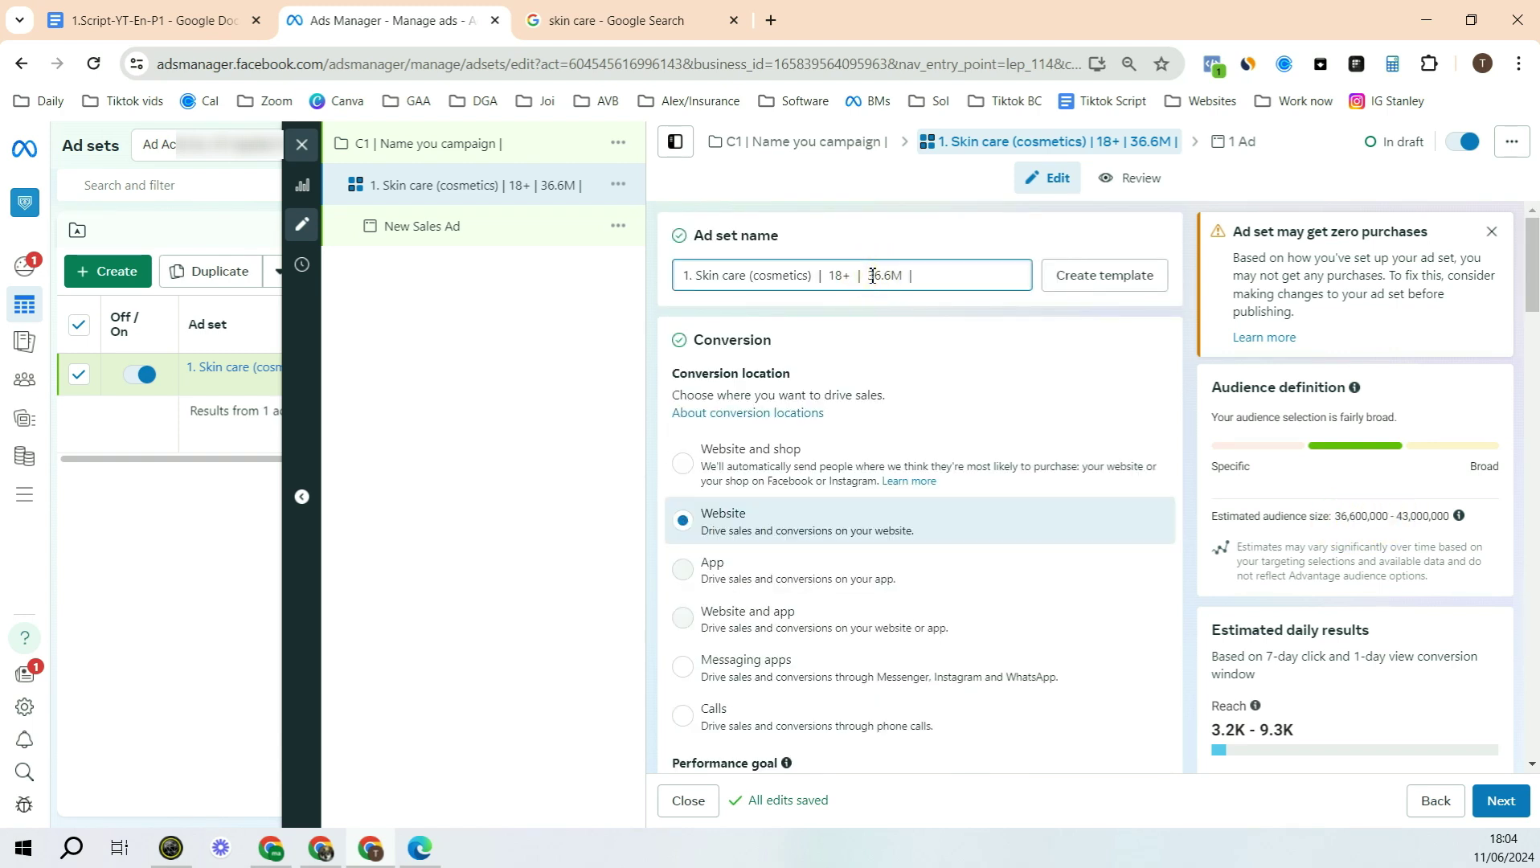
text(W |)
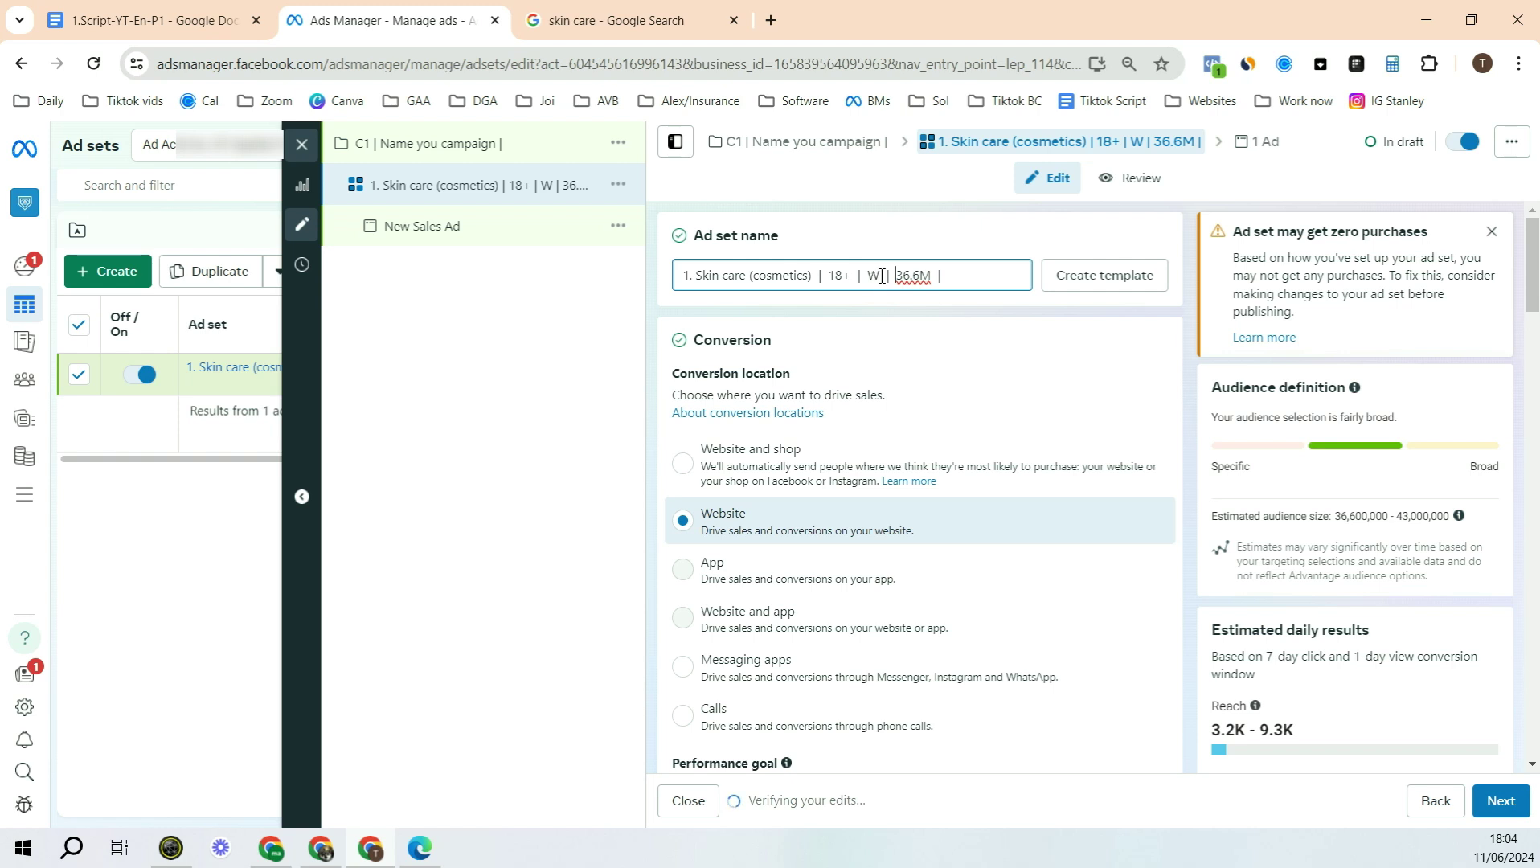
double_click(876, 276)
click(750, 275)
click(754, 275)
click(850, 275)
click(869, 275)
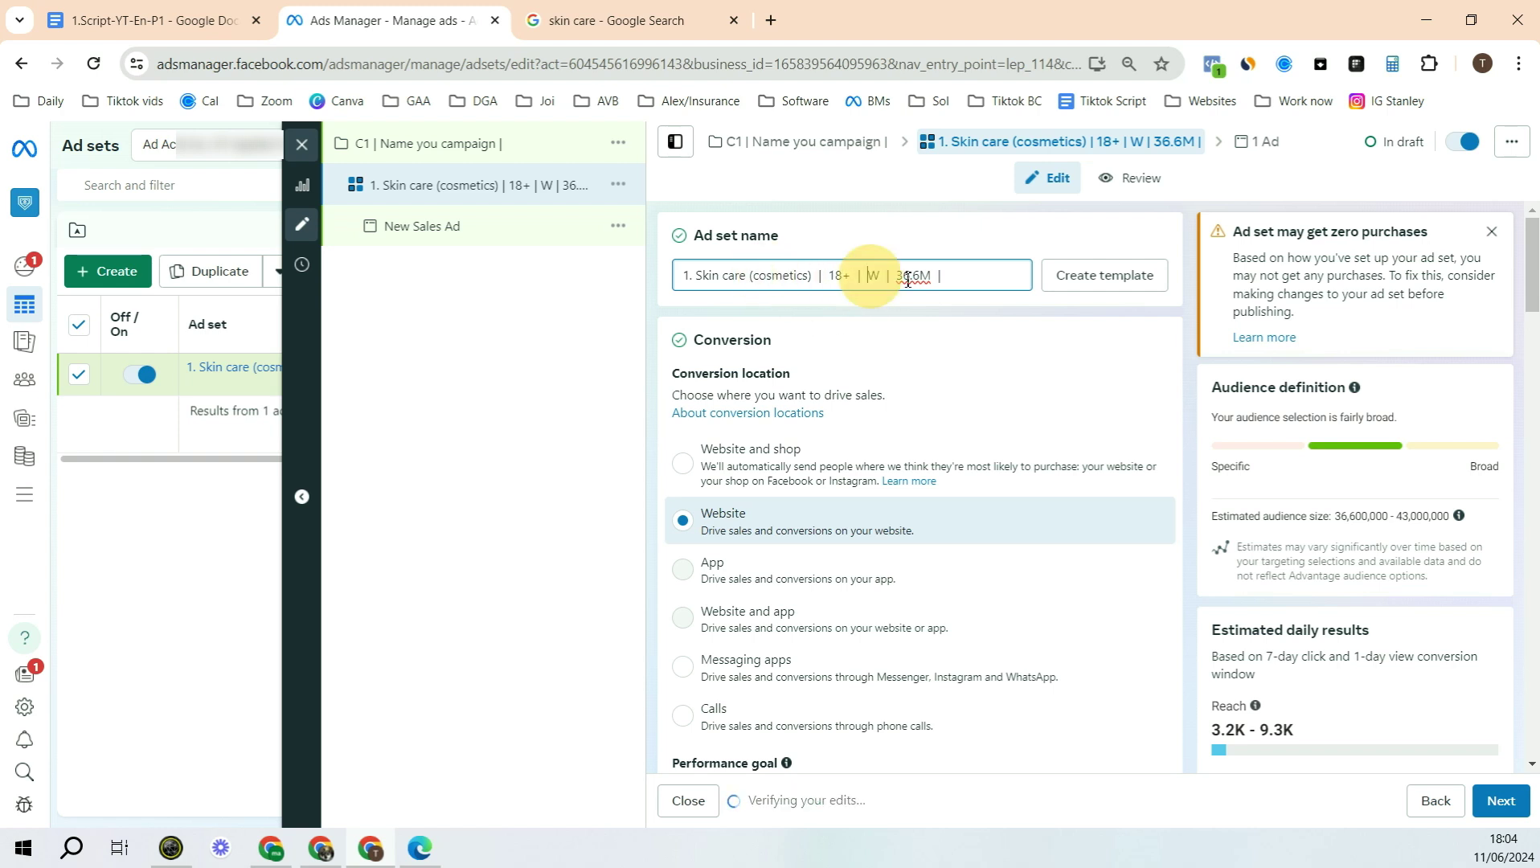
double_click(909, 275)
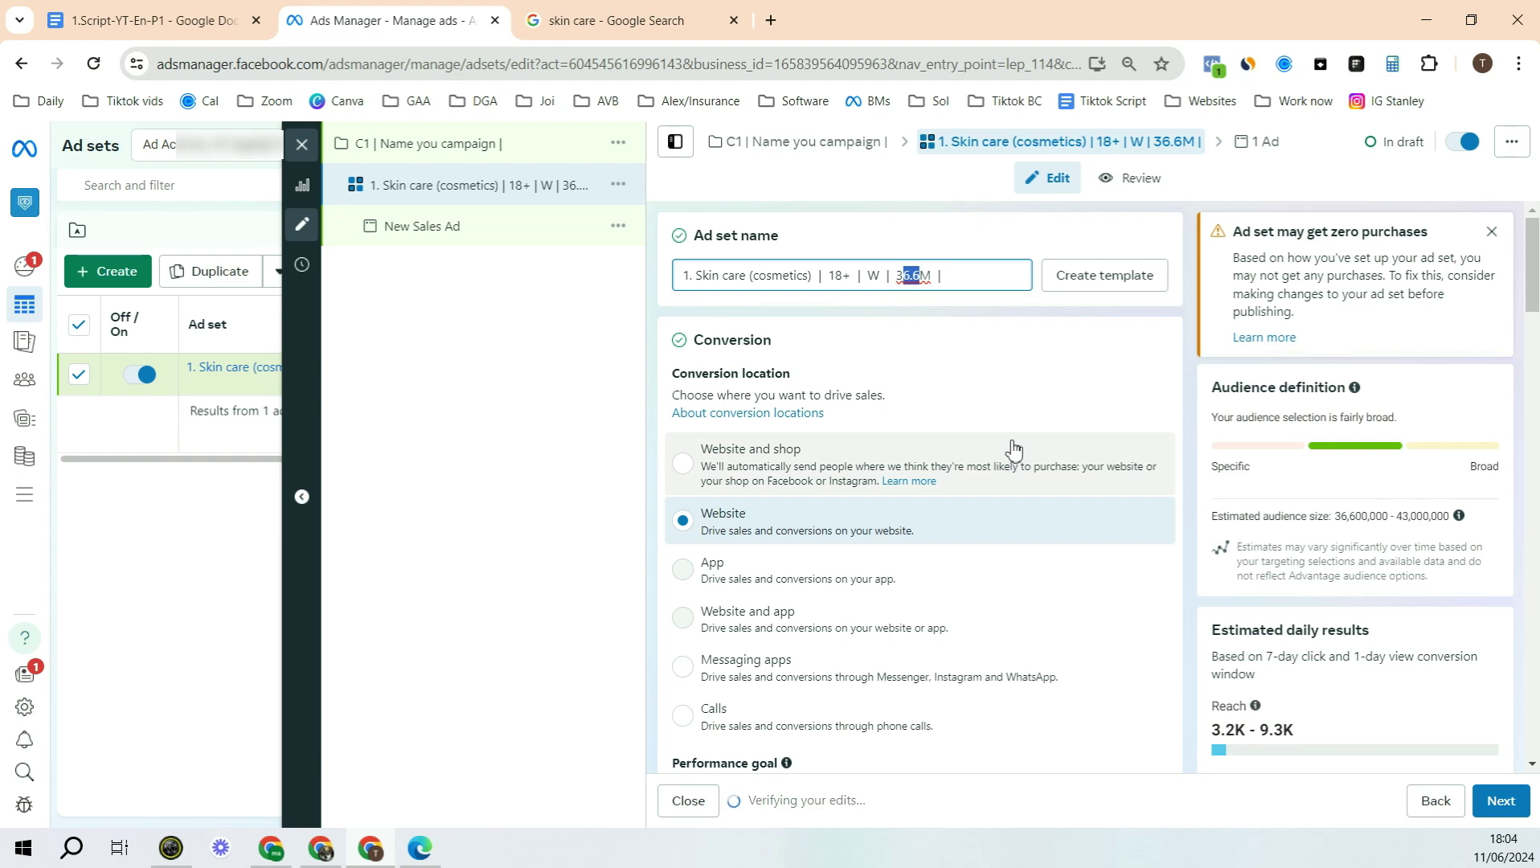
- Proceed to the ad level and review its name, Facebook Page, Instagram account, creative source, format and multi-advertiser ads setting
scroll(1013, 451, down, 15)
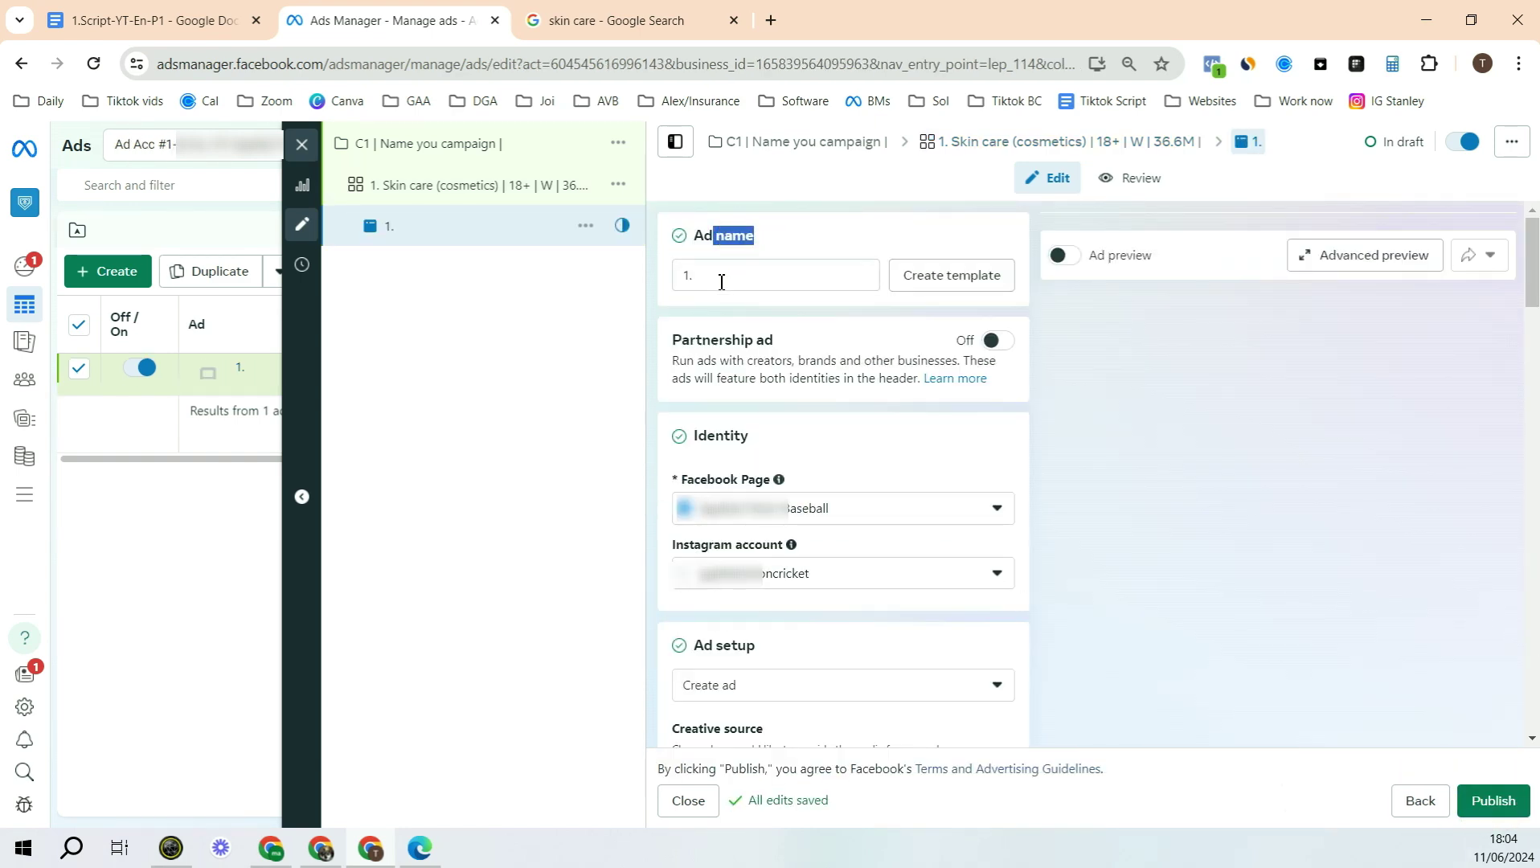
double_click(685, 275)
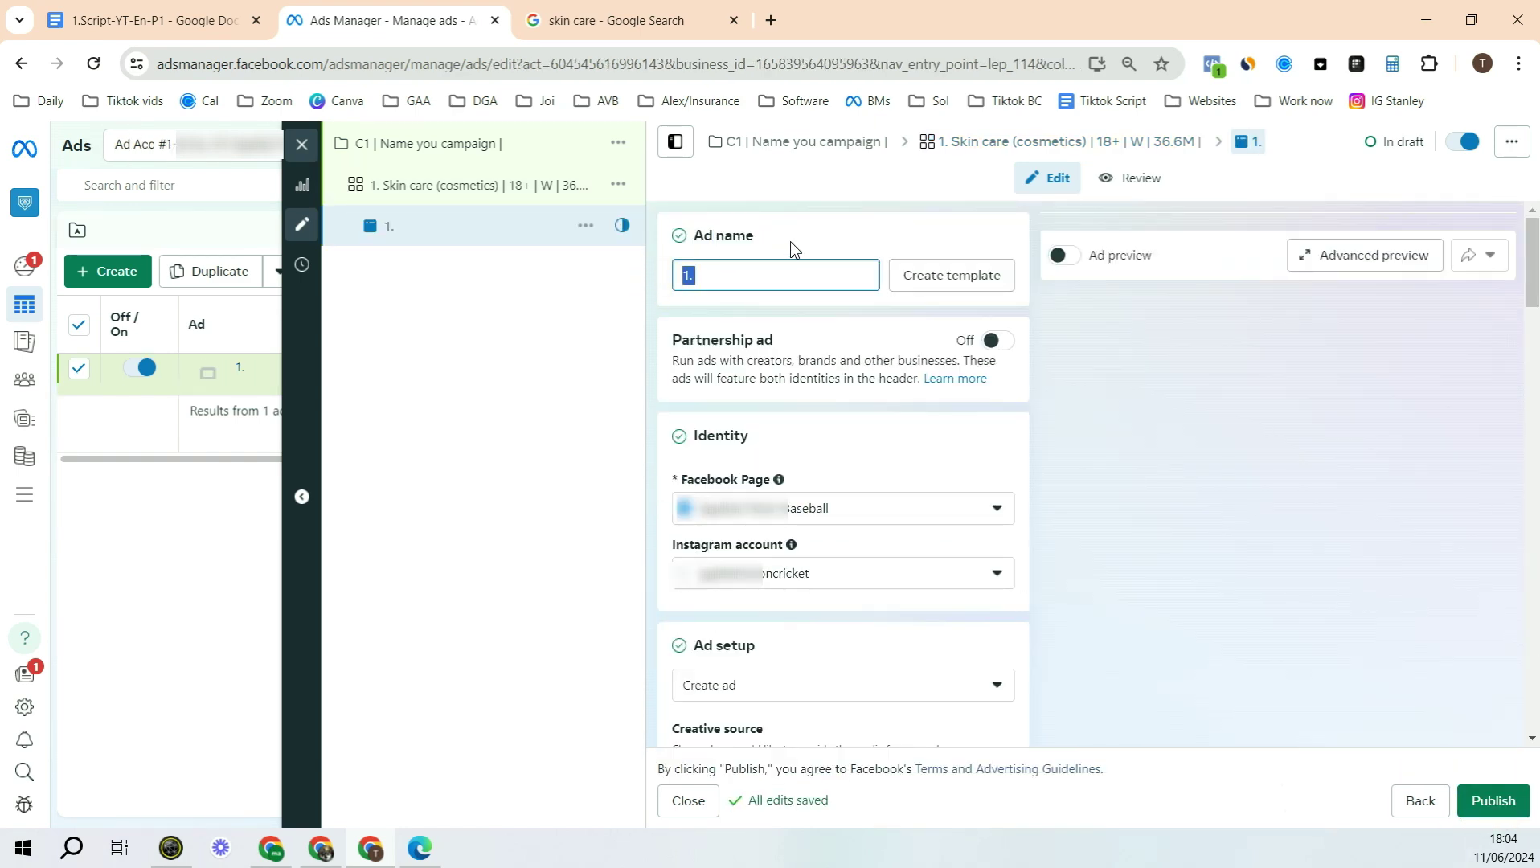
scroll(792, 247, down, 2)
drag(737, 278, 701, 278)
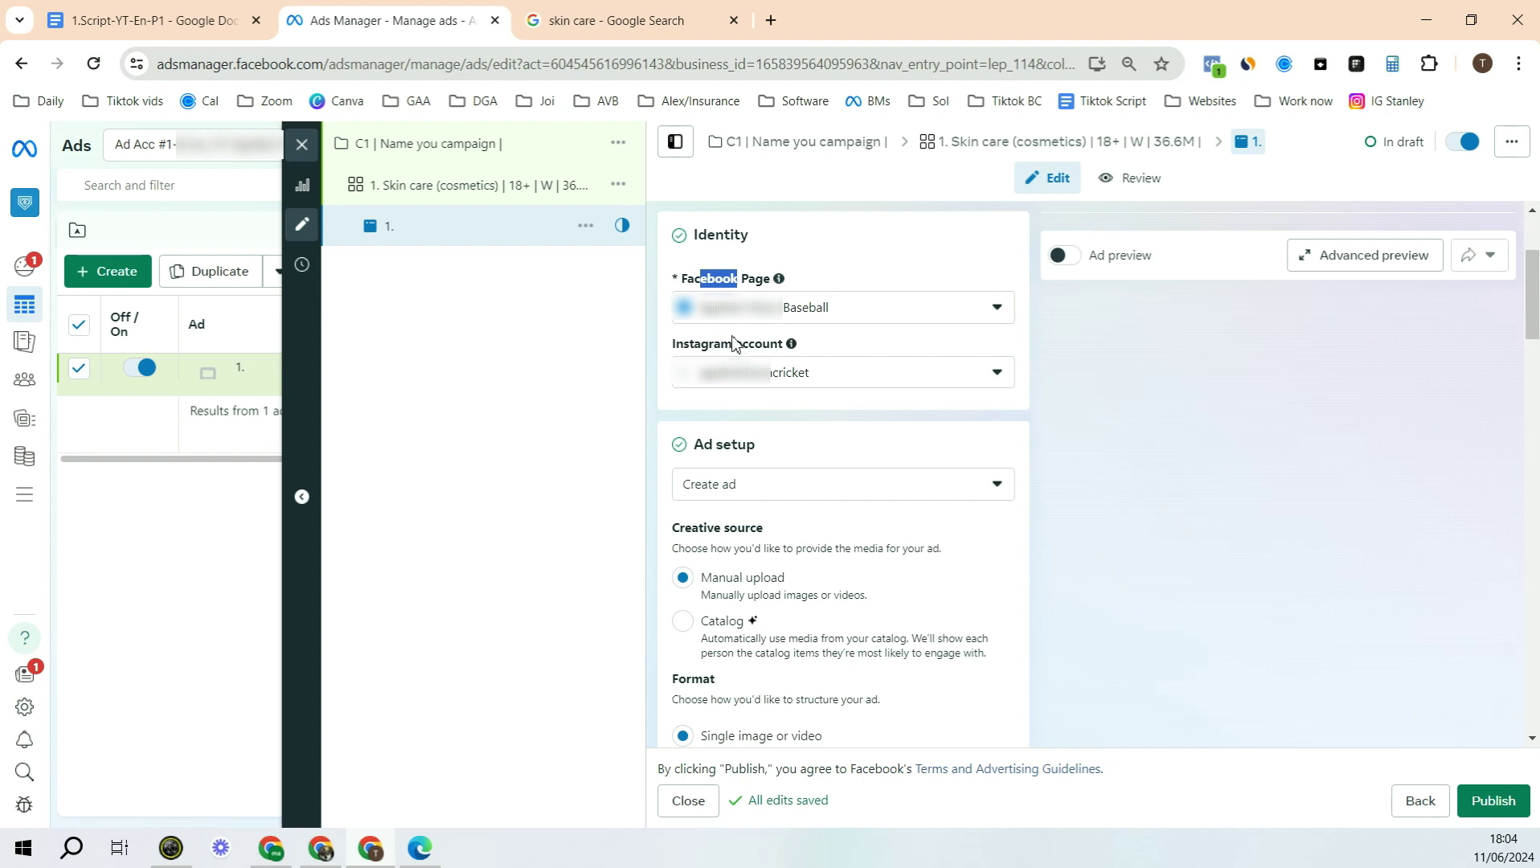
scroll(733, 343, down, 3)
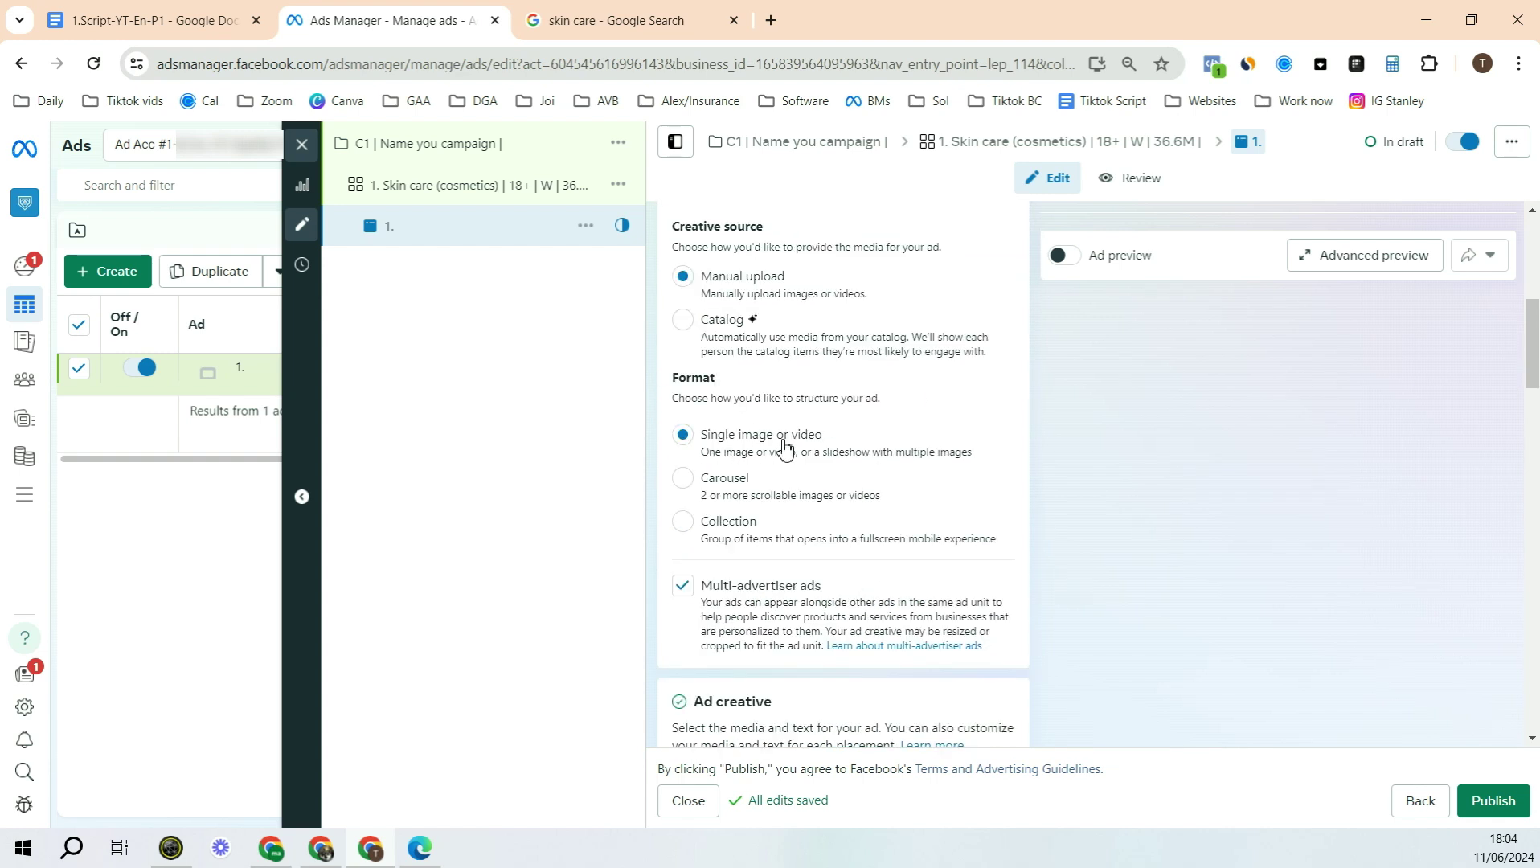
scroll(809, 442, down, 1)
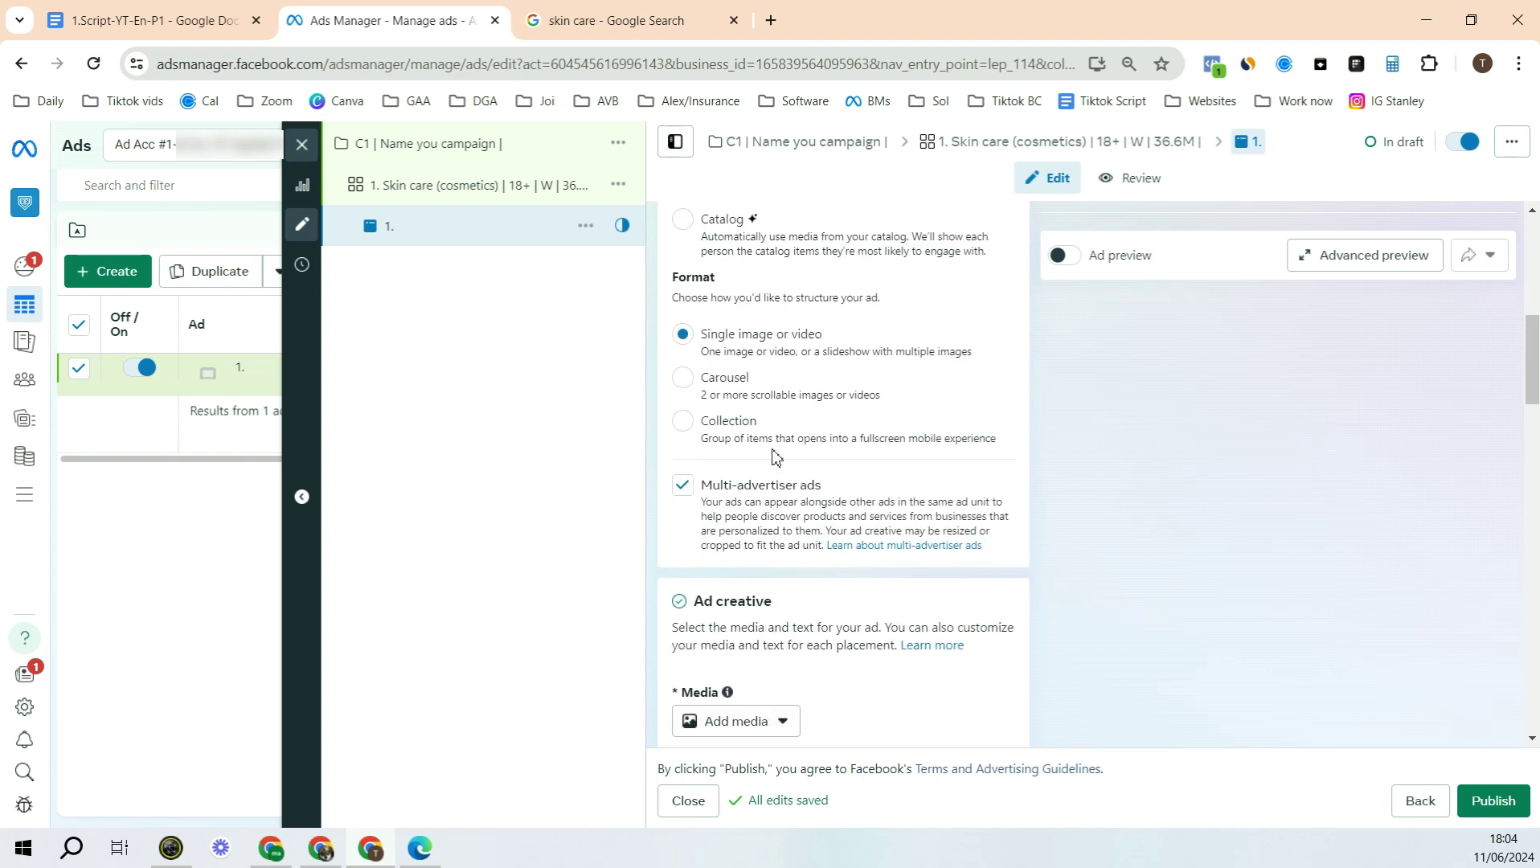
drag(702, 486, 758, 494)
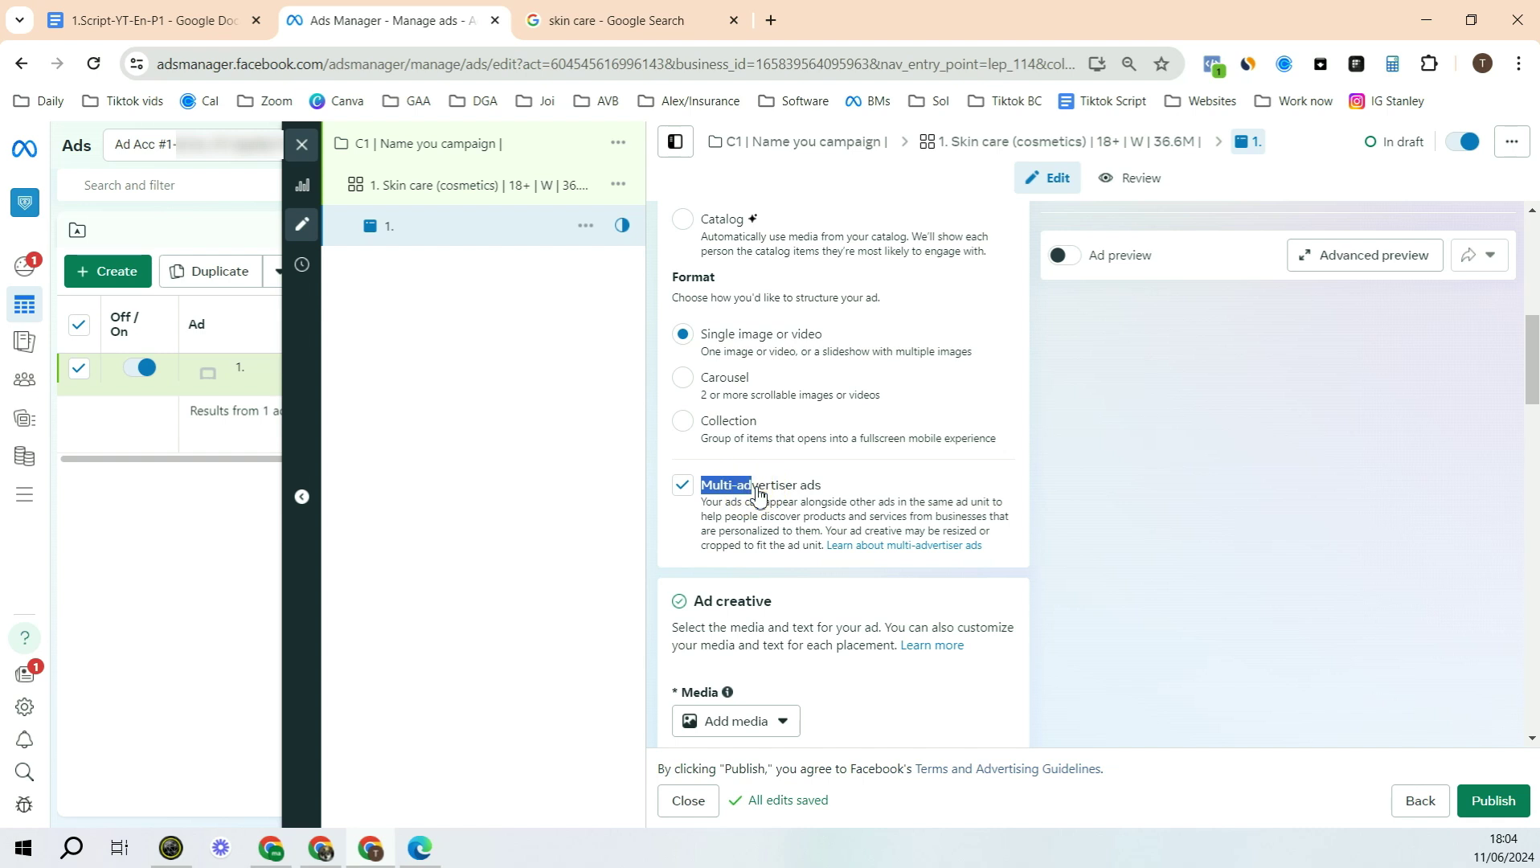
scroll(758, 494, down, 3)
- Examine the ad creative's media, primary text, headline, description and call to action
click(738, 418)
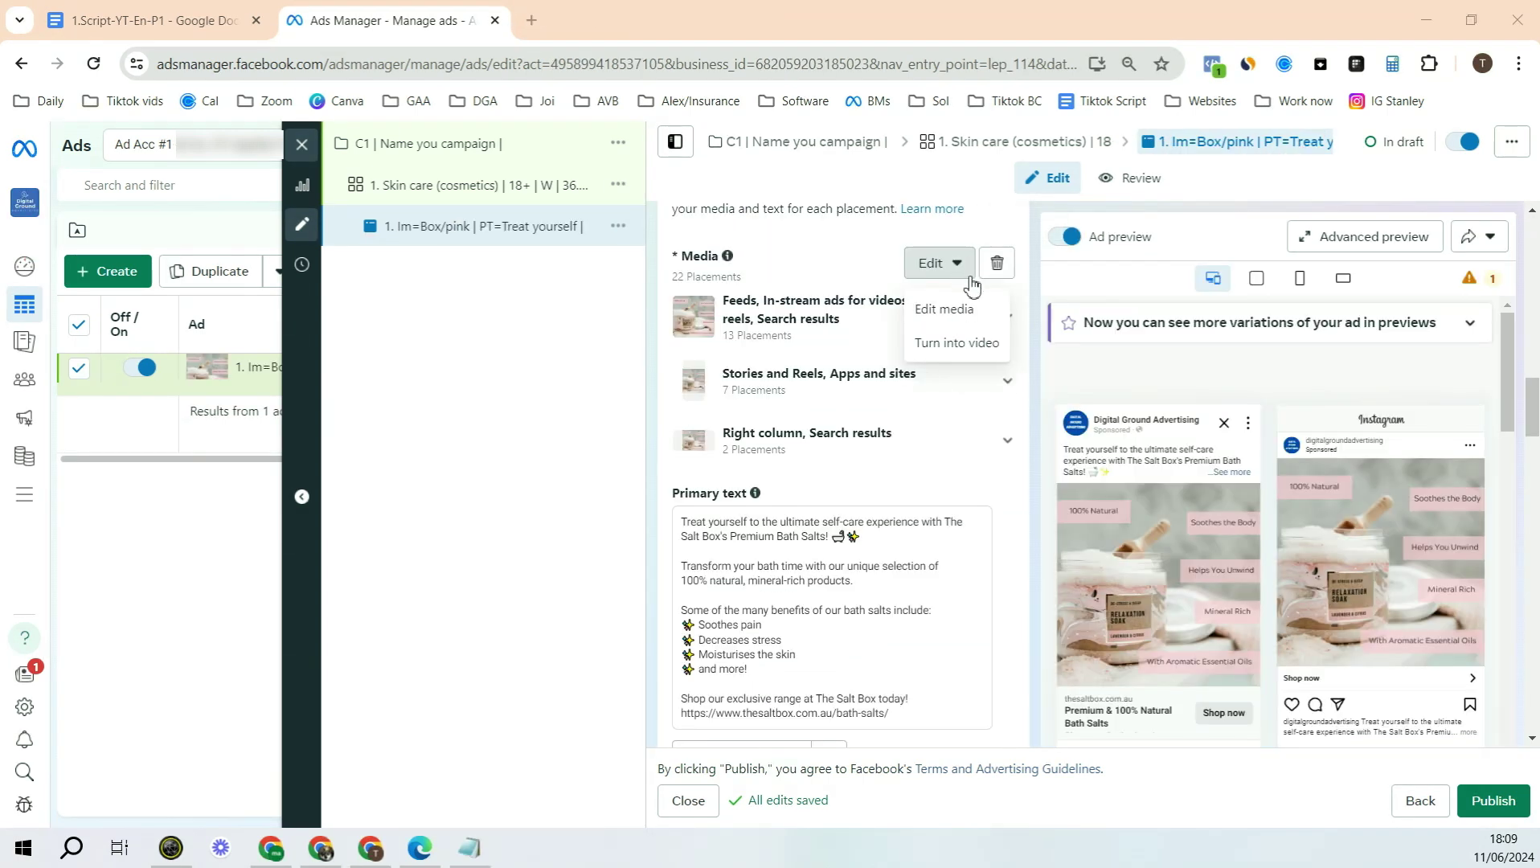
scroll(932, 305, down, 3)
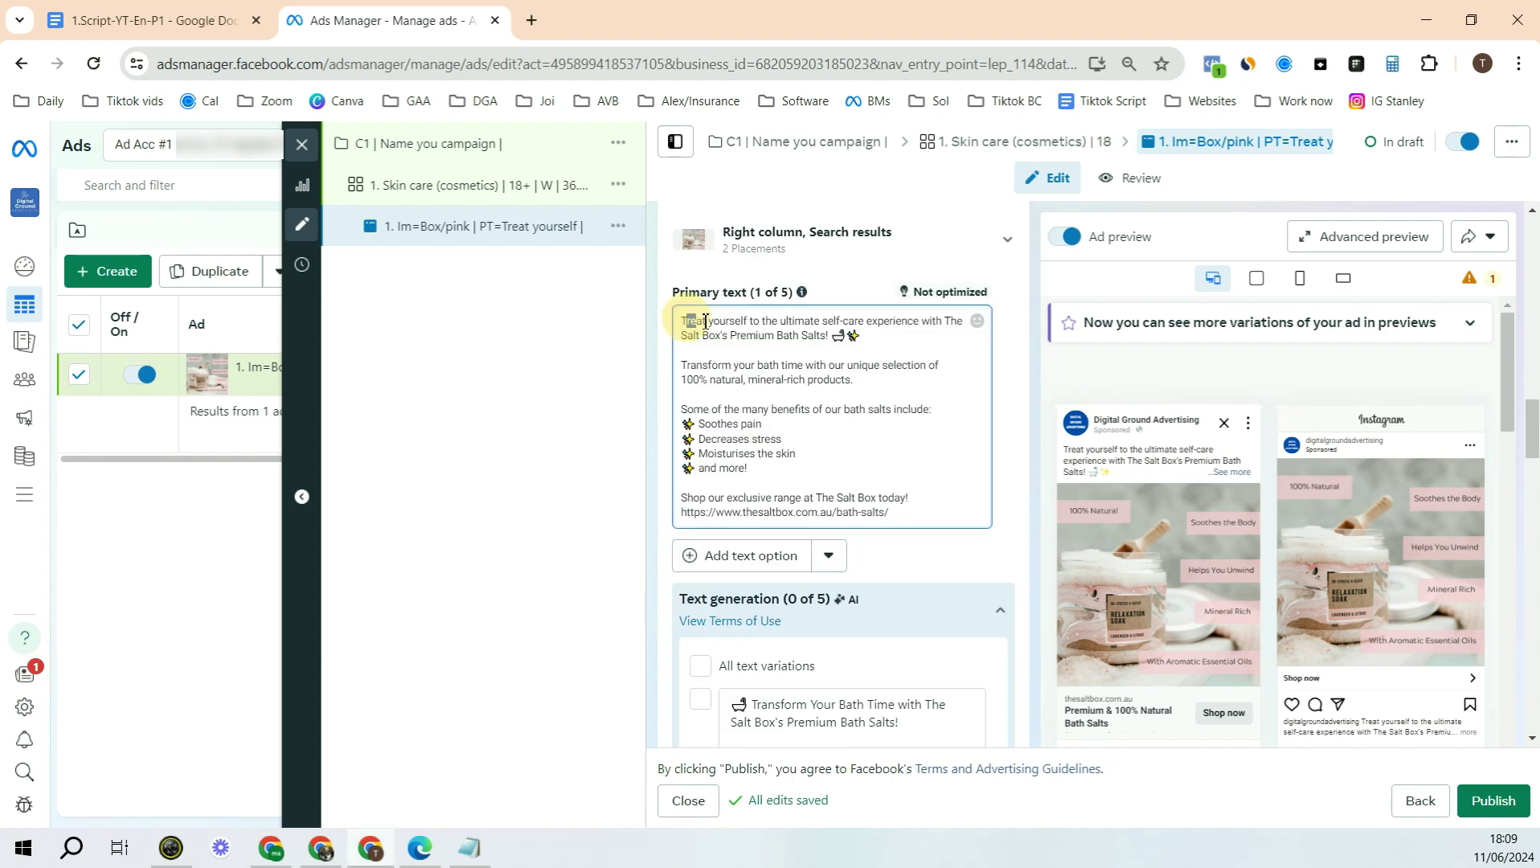
drag(683, 321, 889, 506)
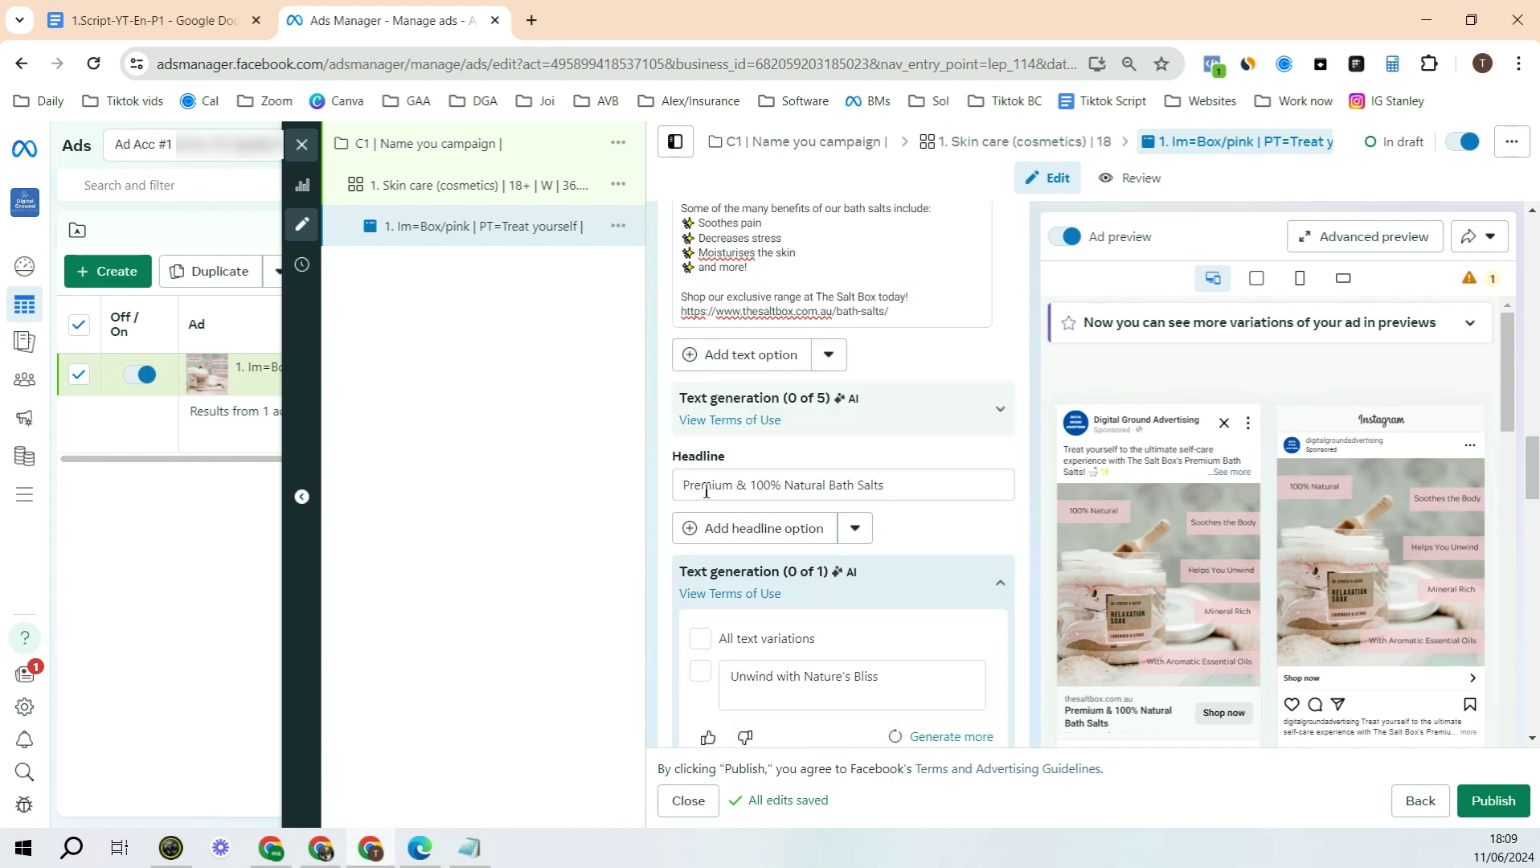
drag(704, 485, 881, 485)
drag(721, 322, 786, 380)
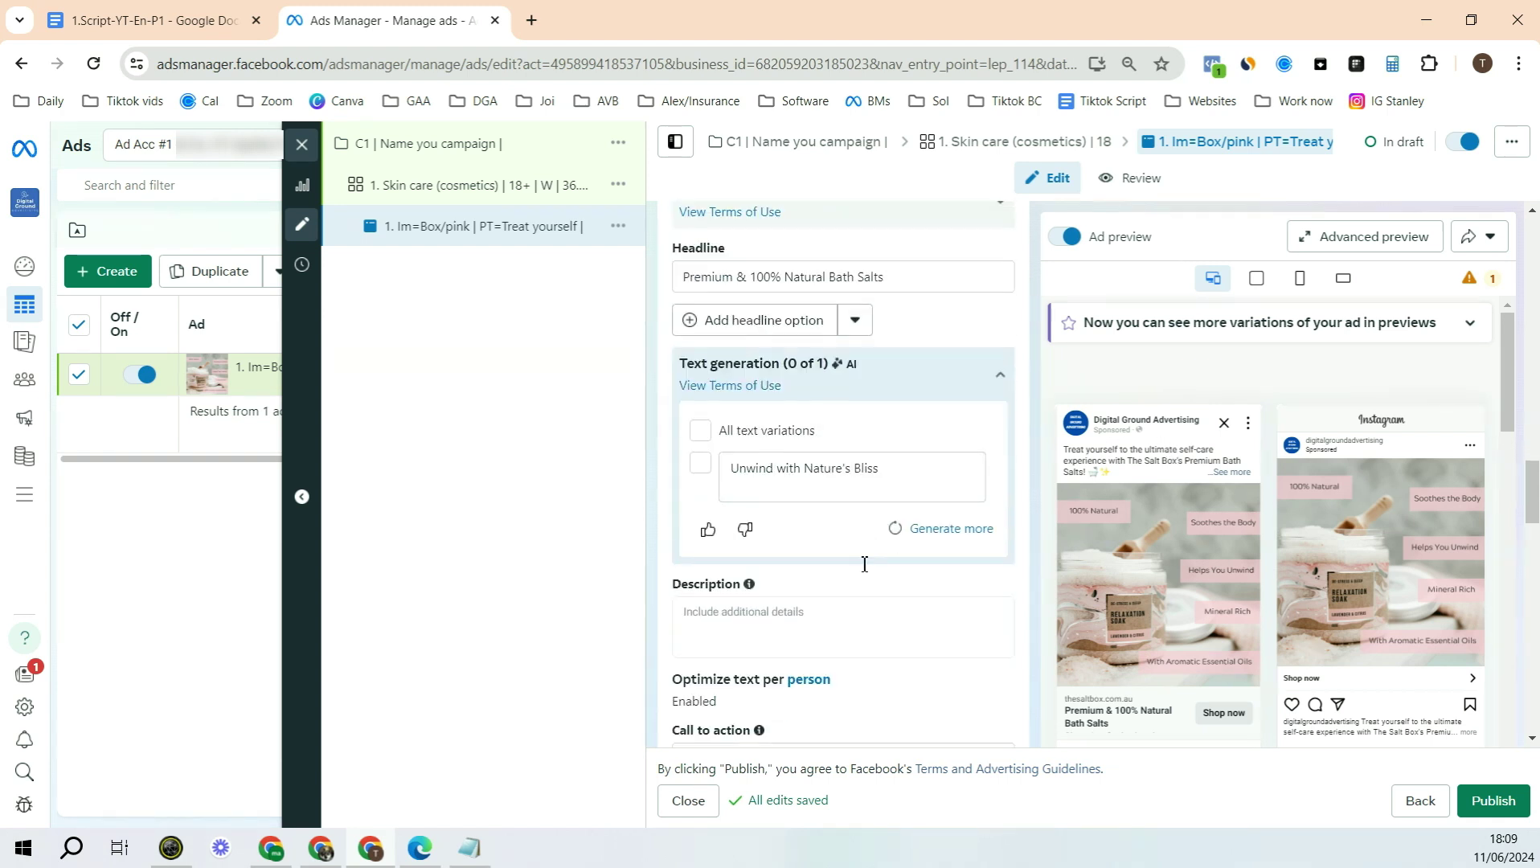
scroll(859, 567, down, 1)
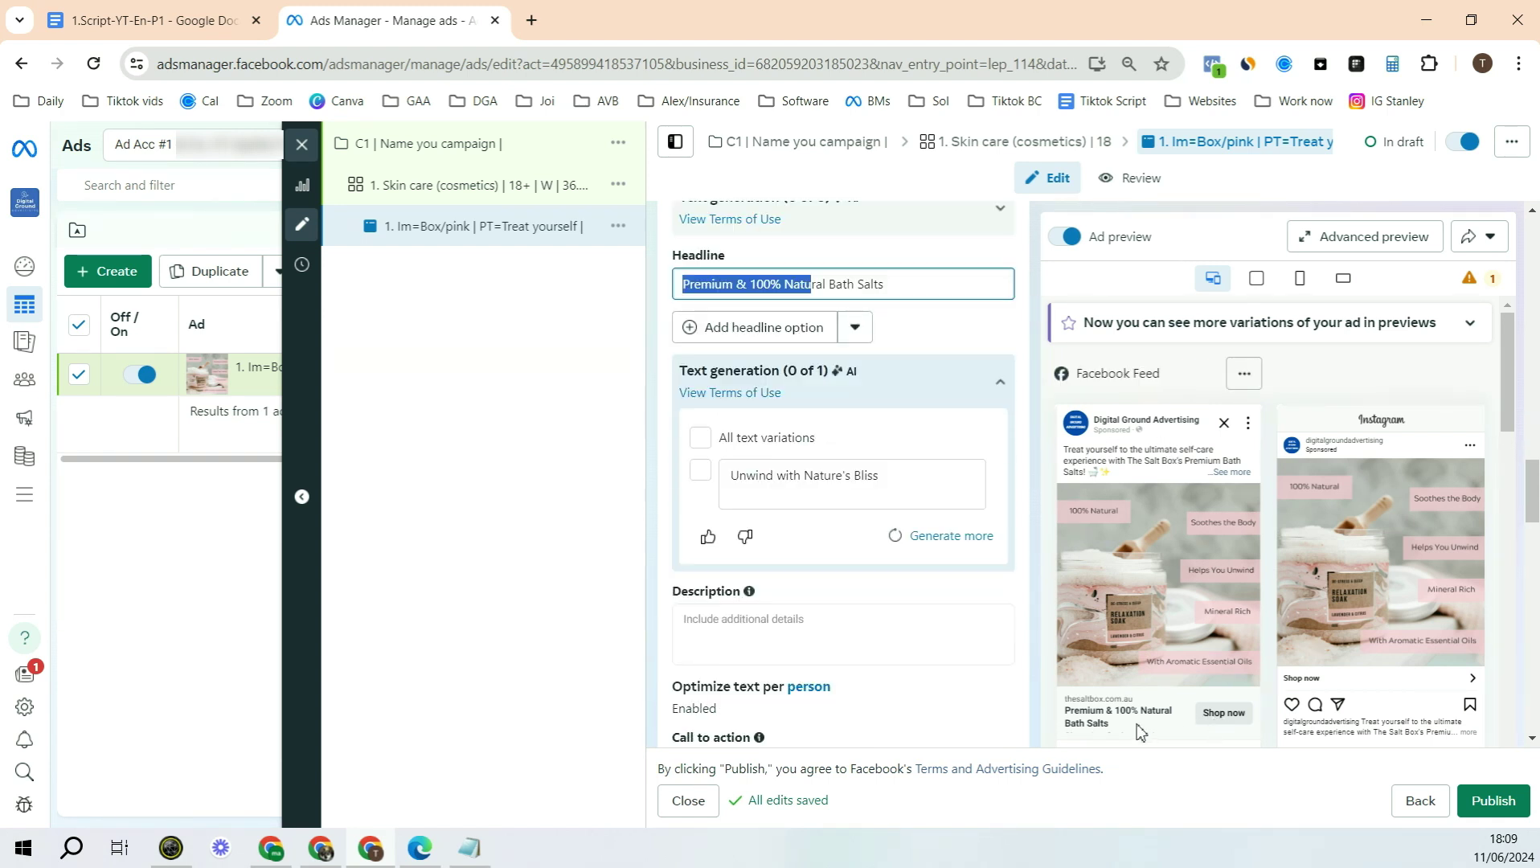
scroll(969, 595, down, 1)
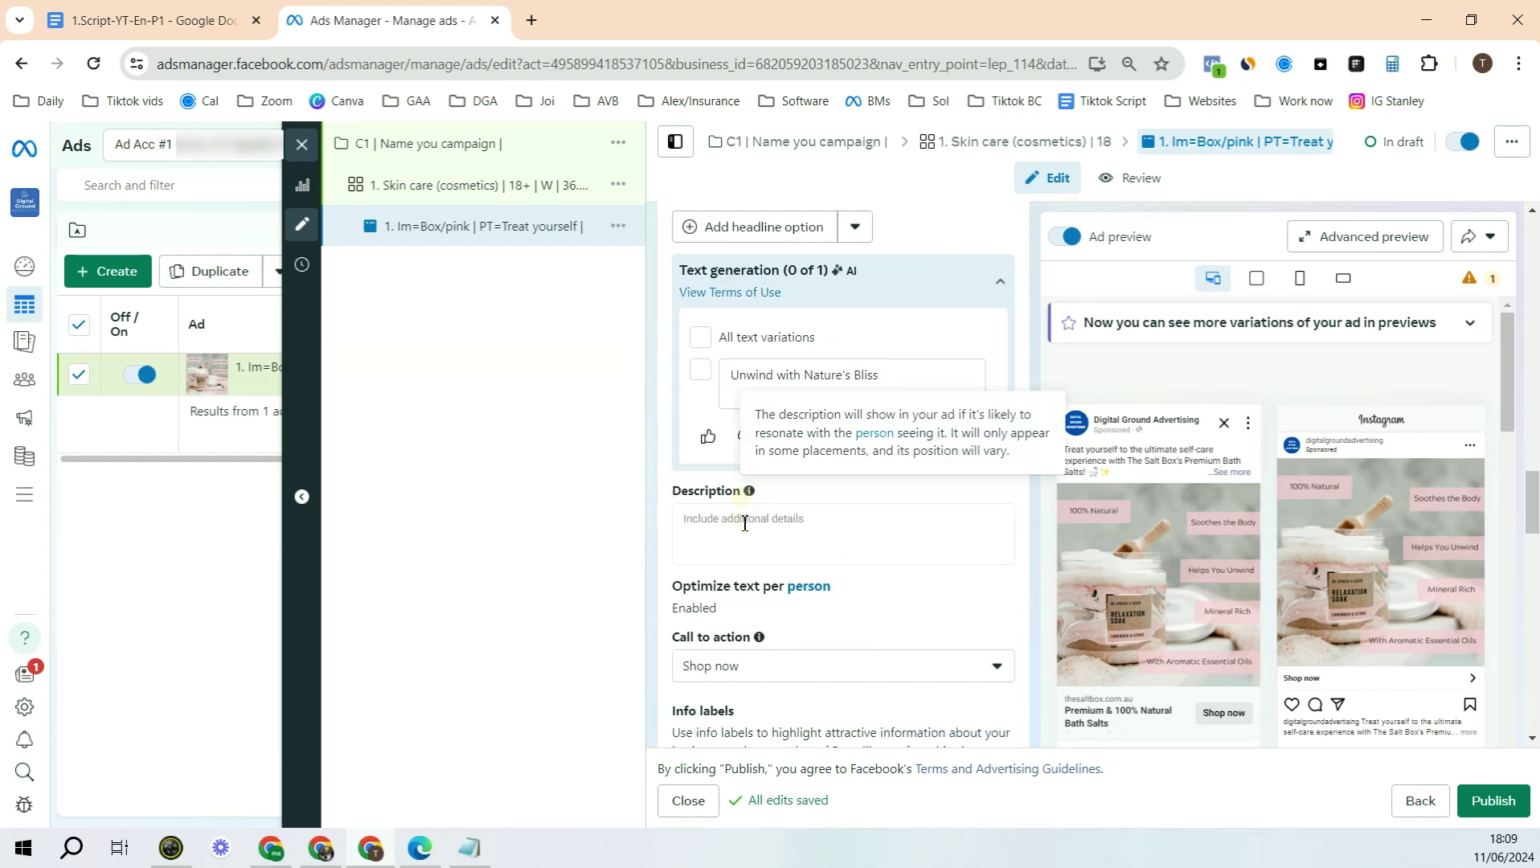
- Review the ad's description, call to action, Advantage+ creative enhancements, website destination, tracking dataset and URL parameters settings
click(745, 523)
scroll(754, 522, down, 2)
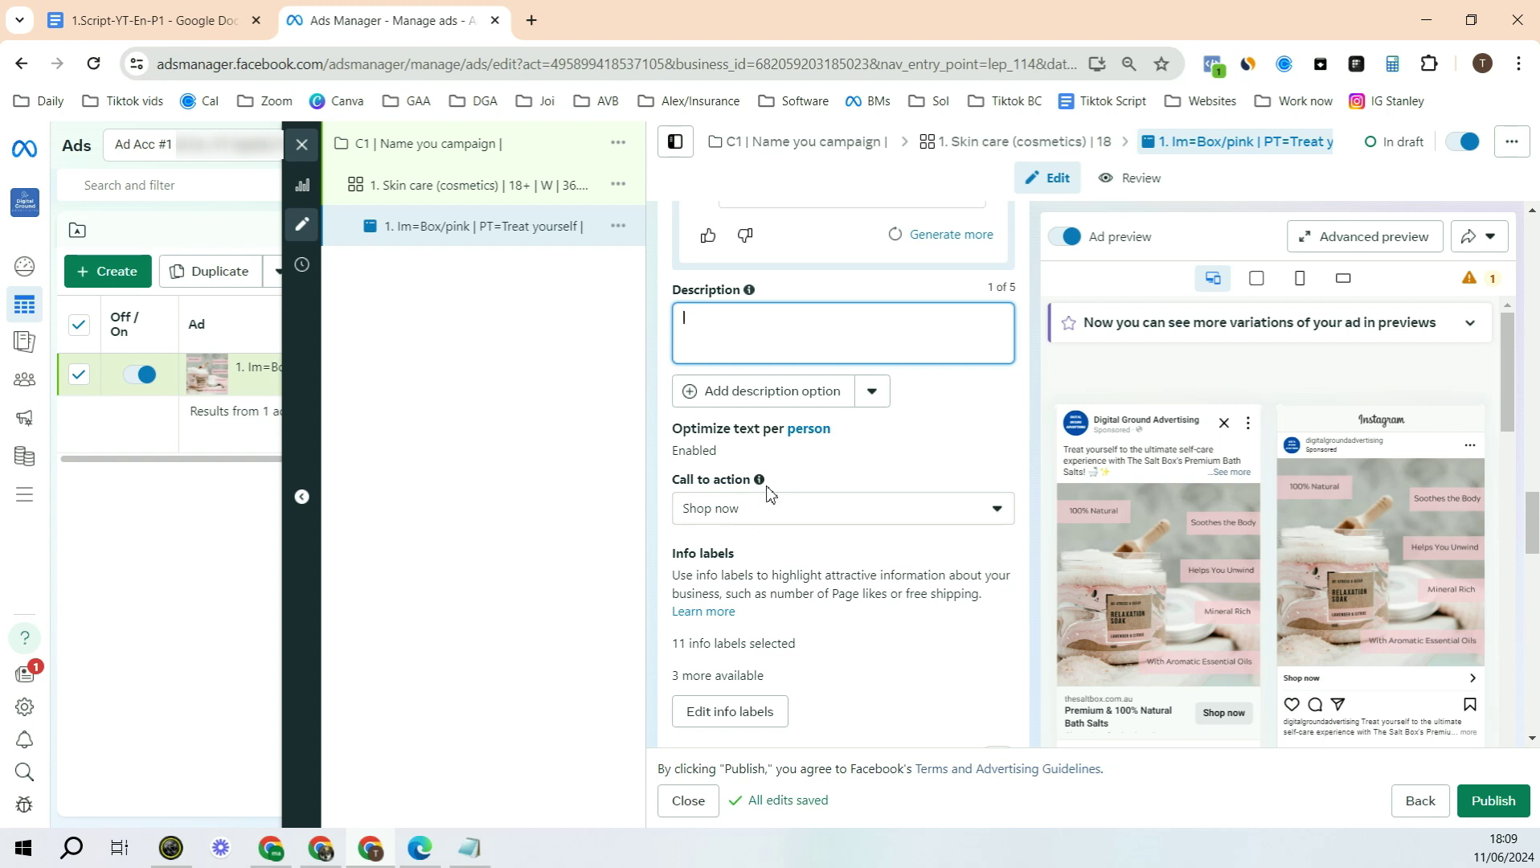
scroll(767, 491, down, 5)
drag(748, 464, 779, 482)
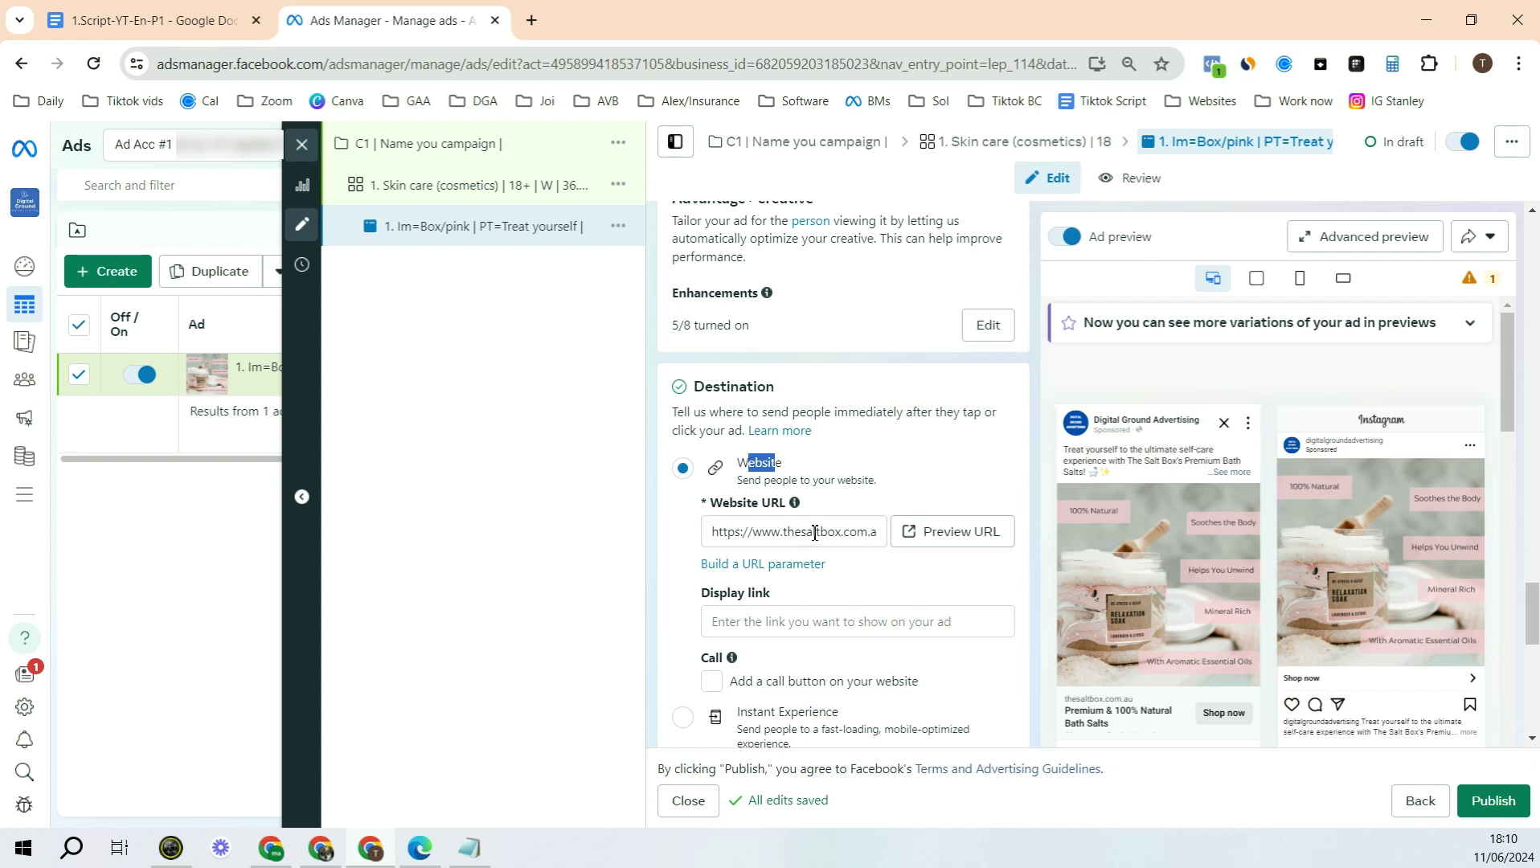
scroll(814, 533, down, 7)
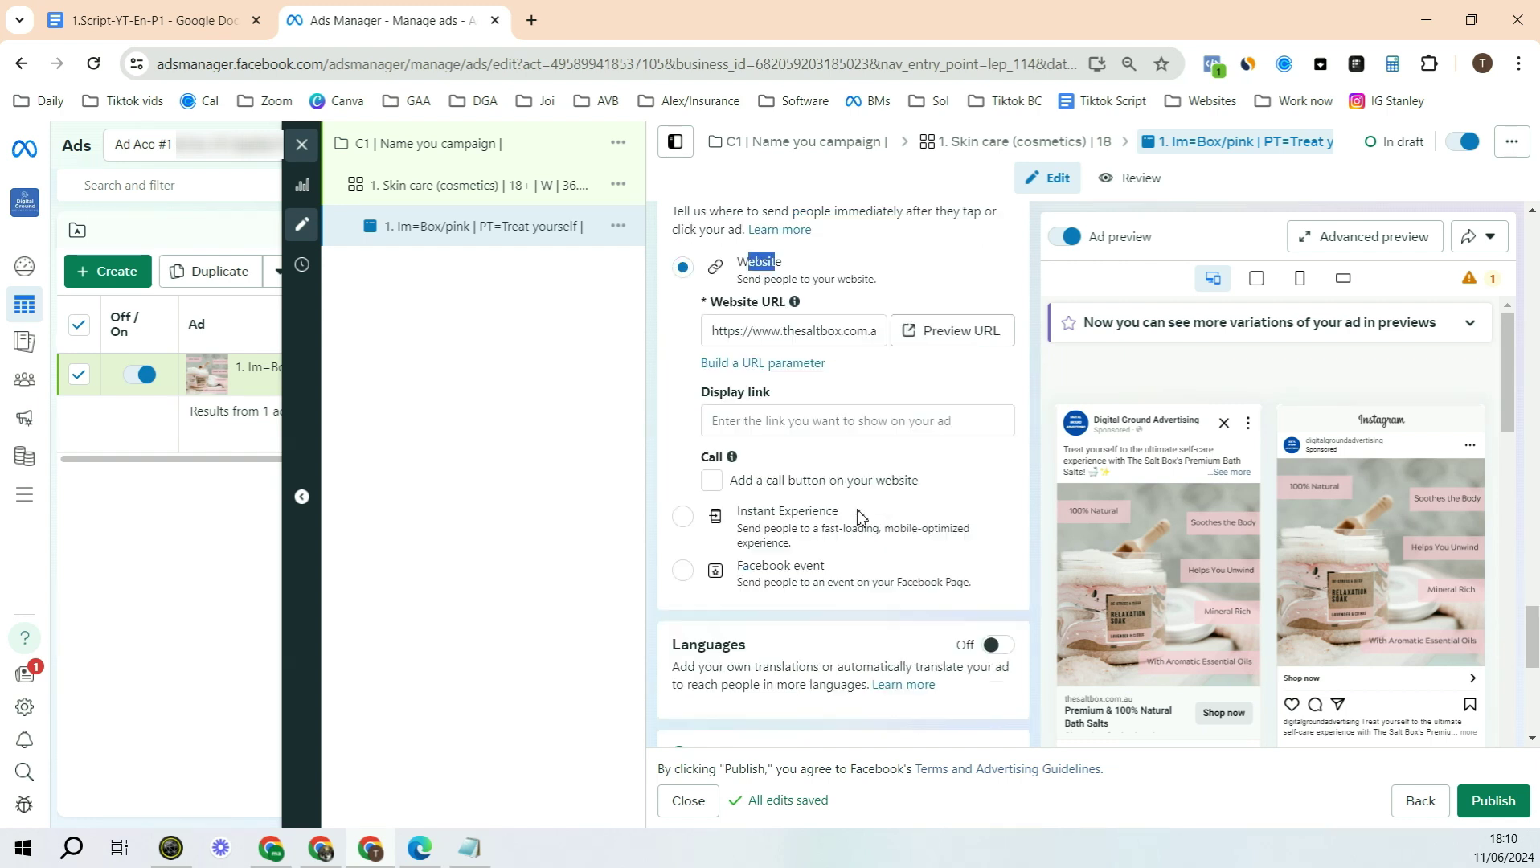
drag(707, 482, 767, 487)
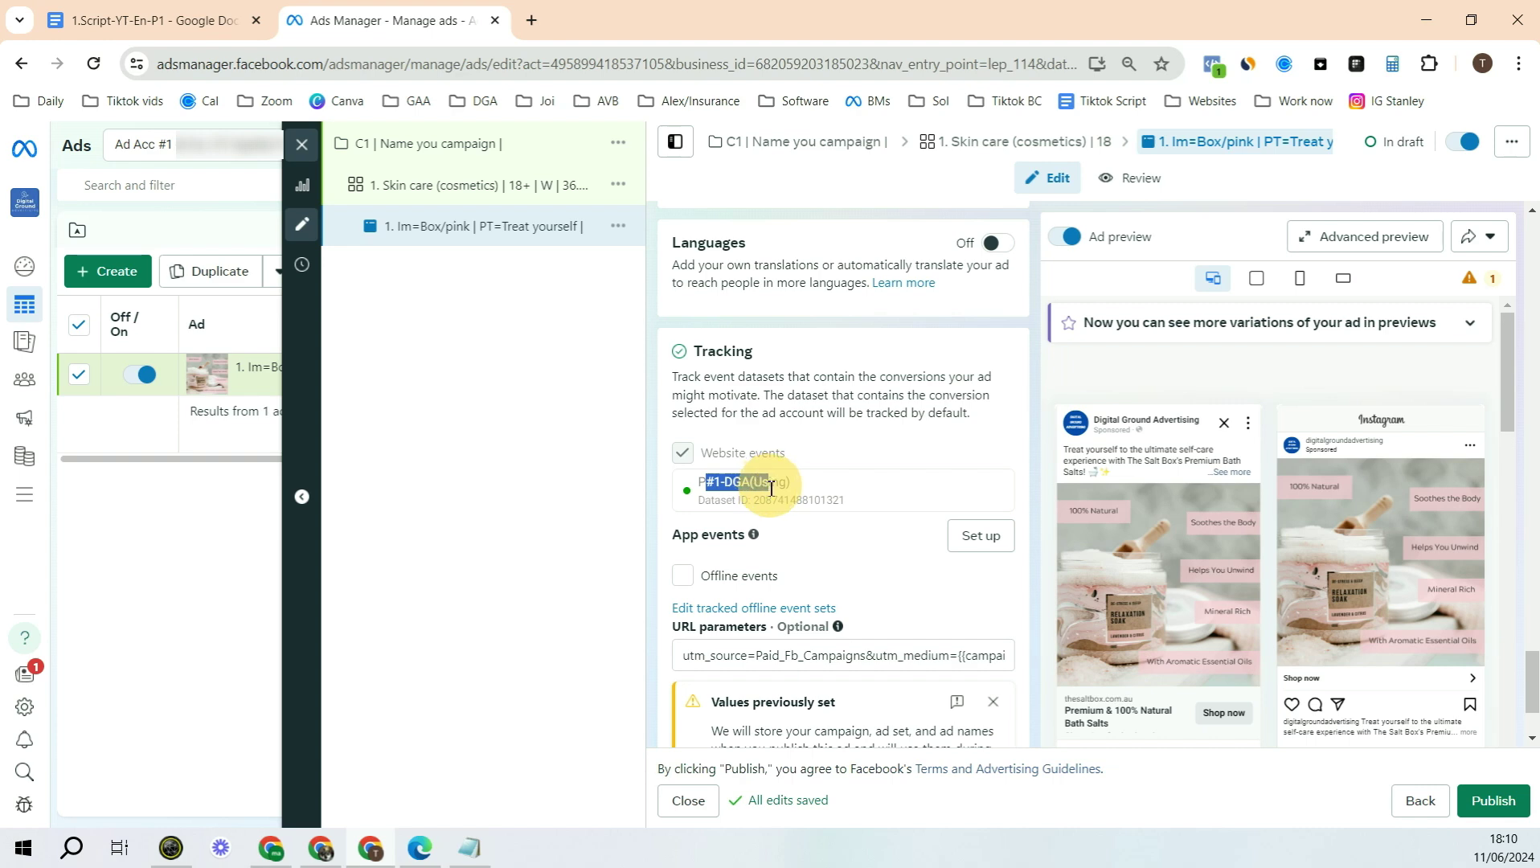
scroll(702, 488, down, 2)
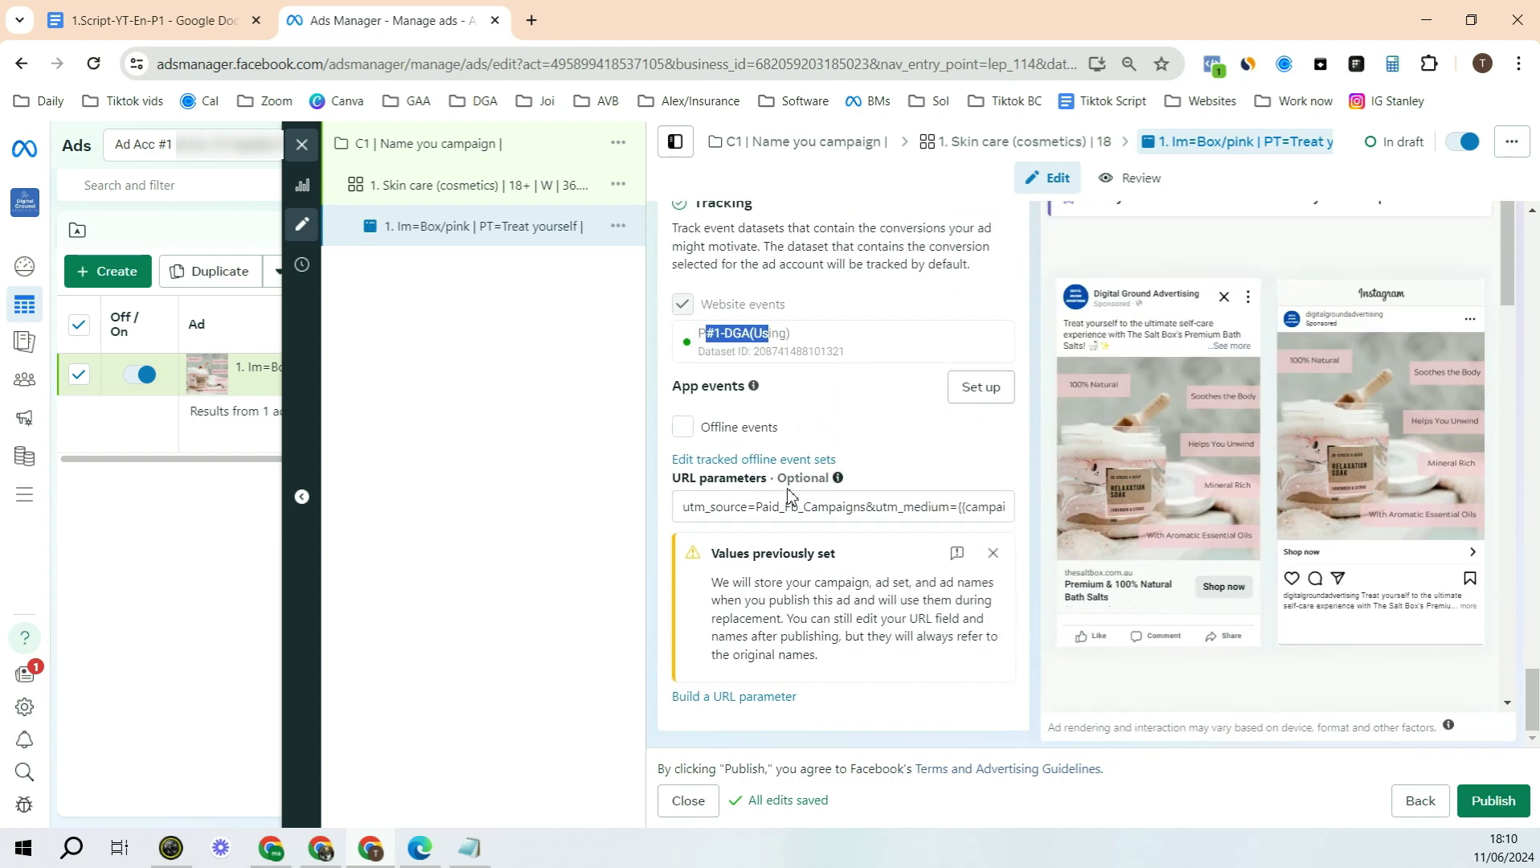
drag(778, 482, 810, 482)
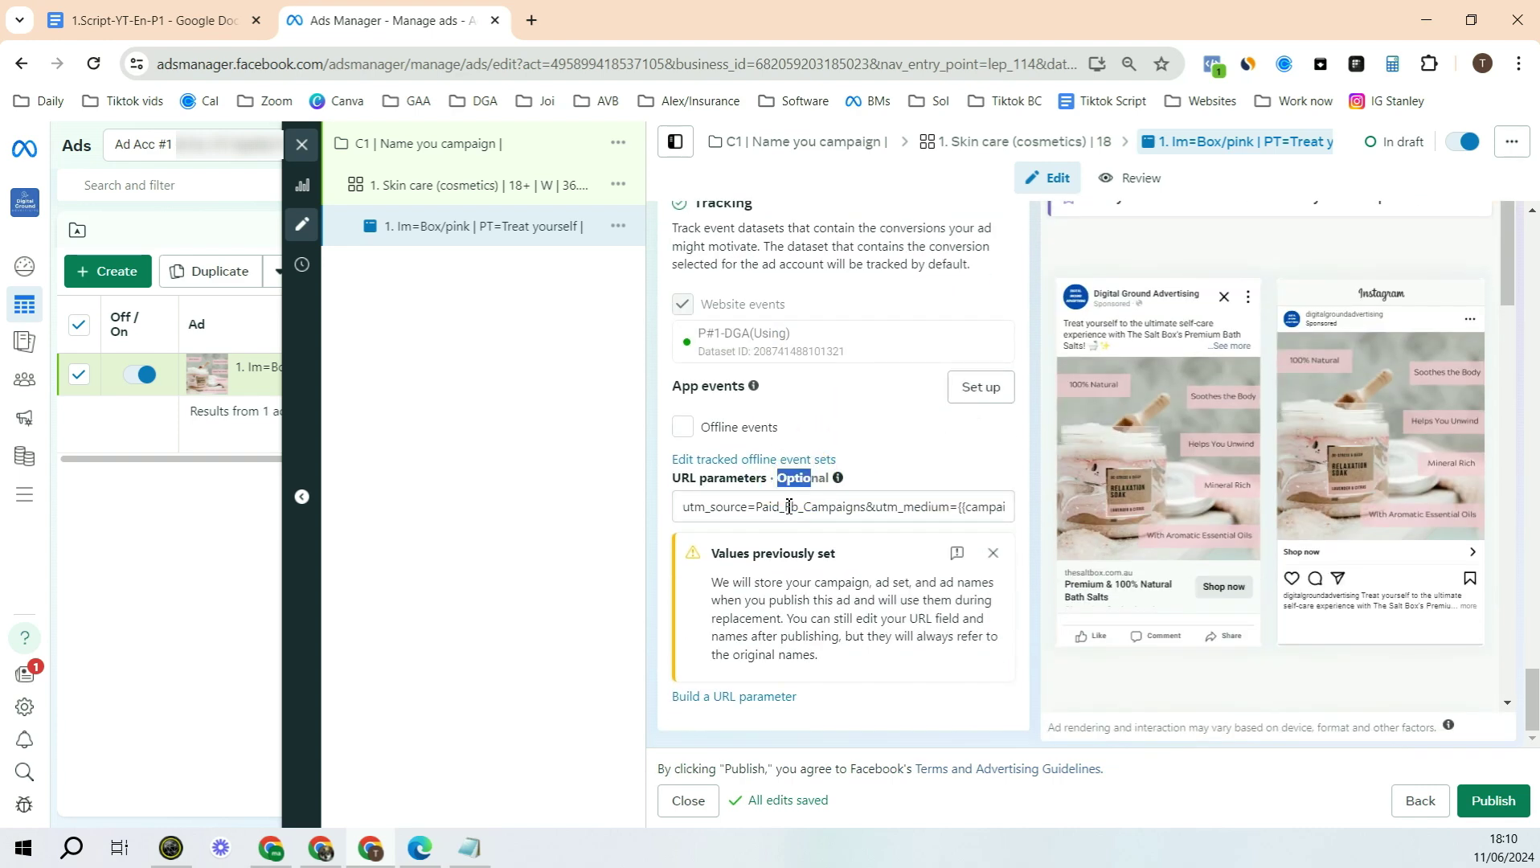
- Open the URL parameter builder and examine the campaign source, medium, name, content and custom Placement parameter values
click(705, 696)
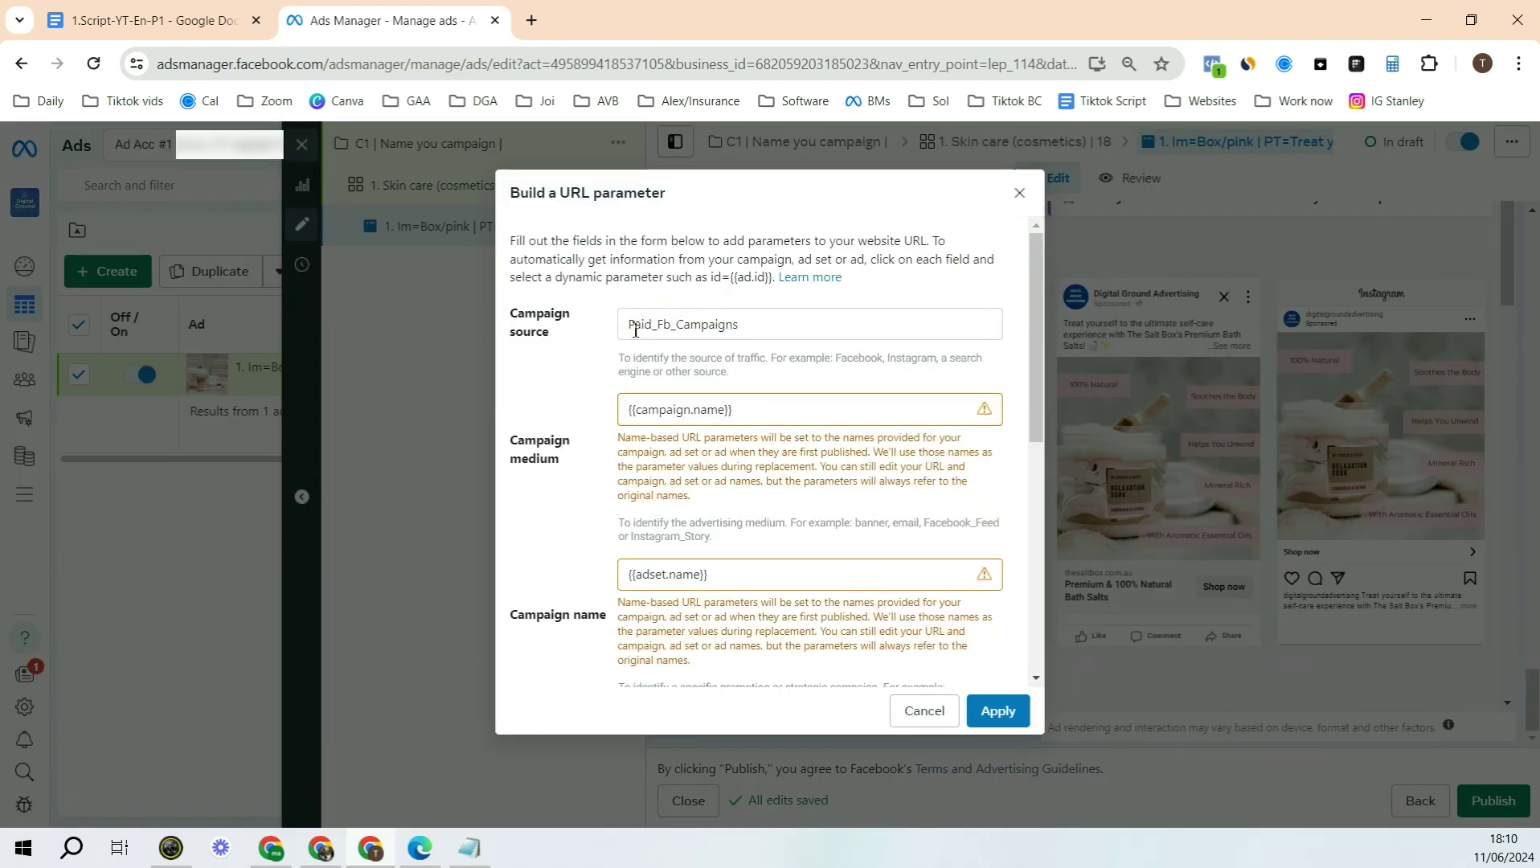
drag(635, 329, 725, 326)
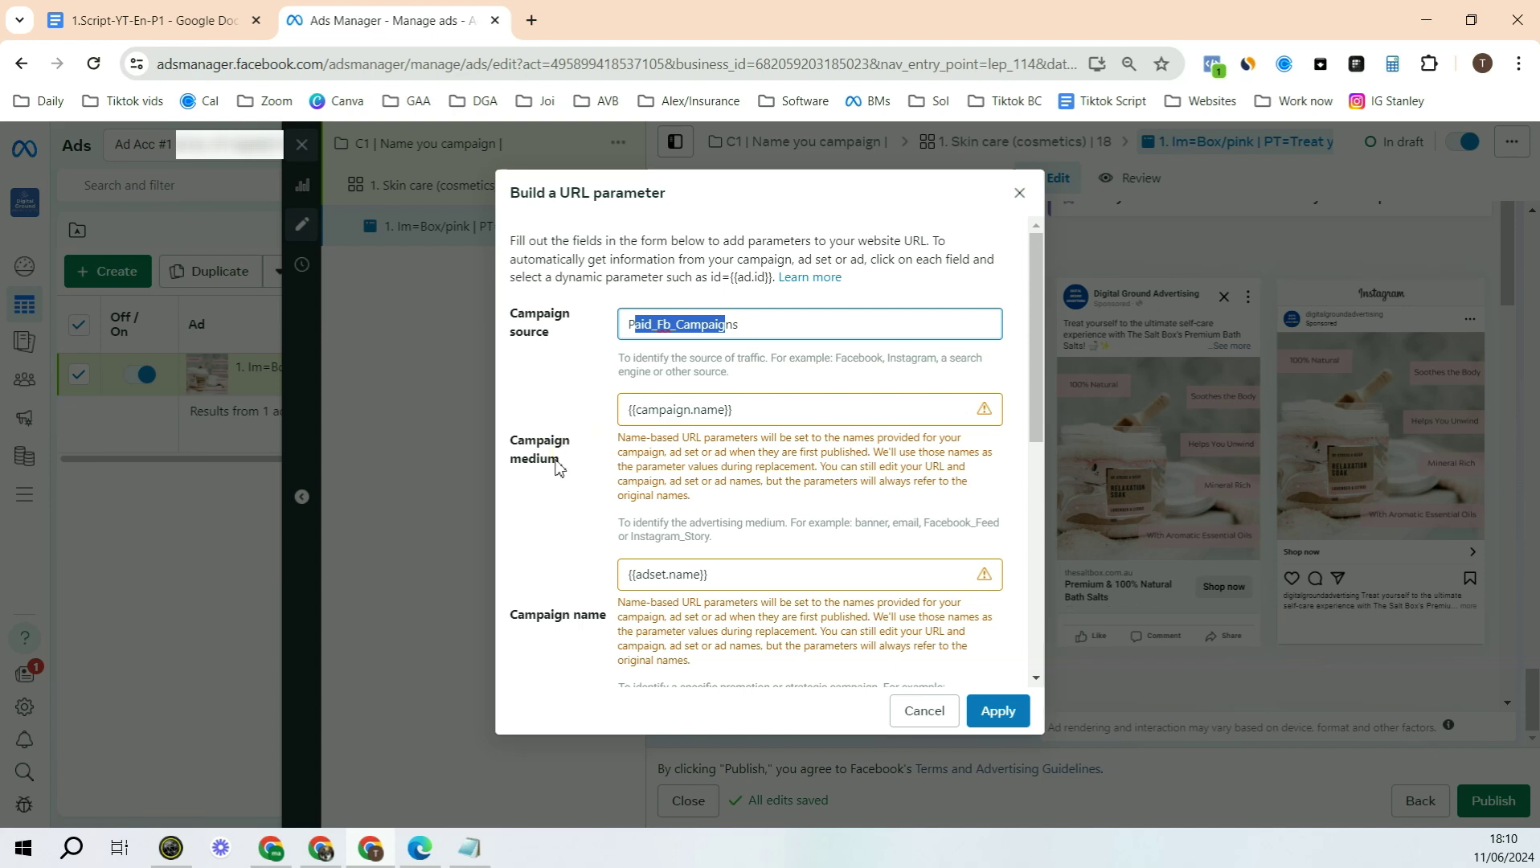
click(687, 572)
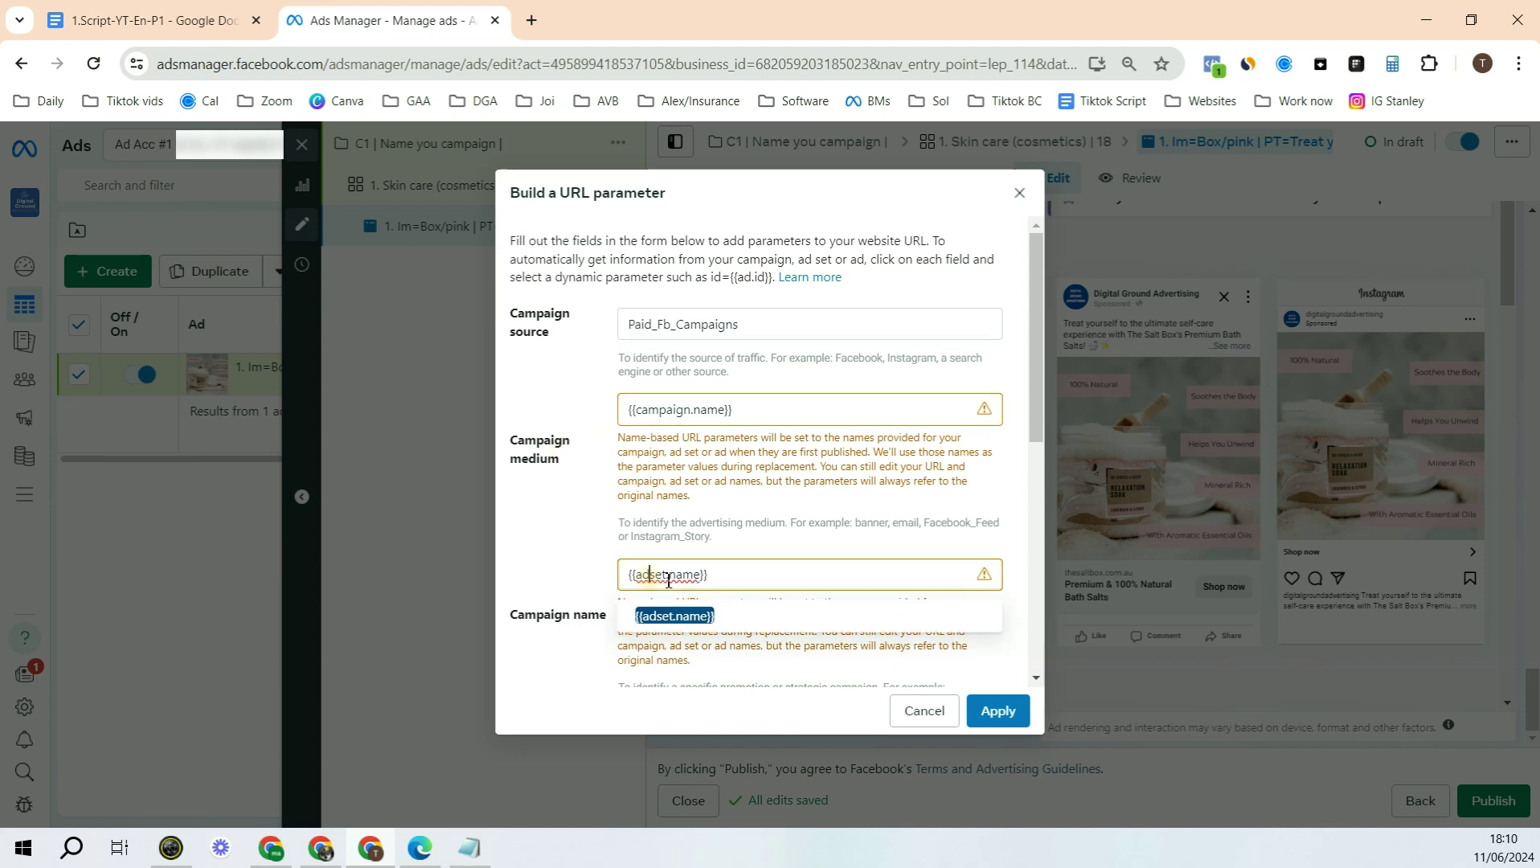
drag(629, 572, 729, 569)
scroll(660, 540, down, 2)
drag(524, 588, 659, 547)
click(704, 537)
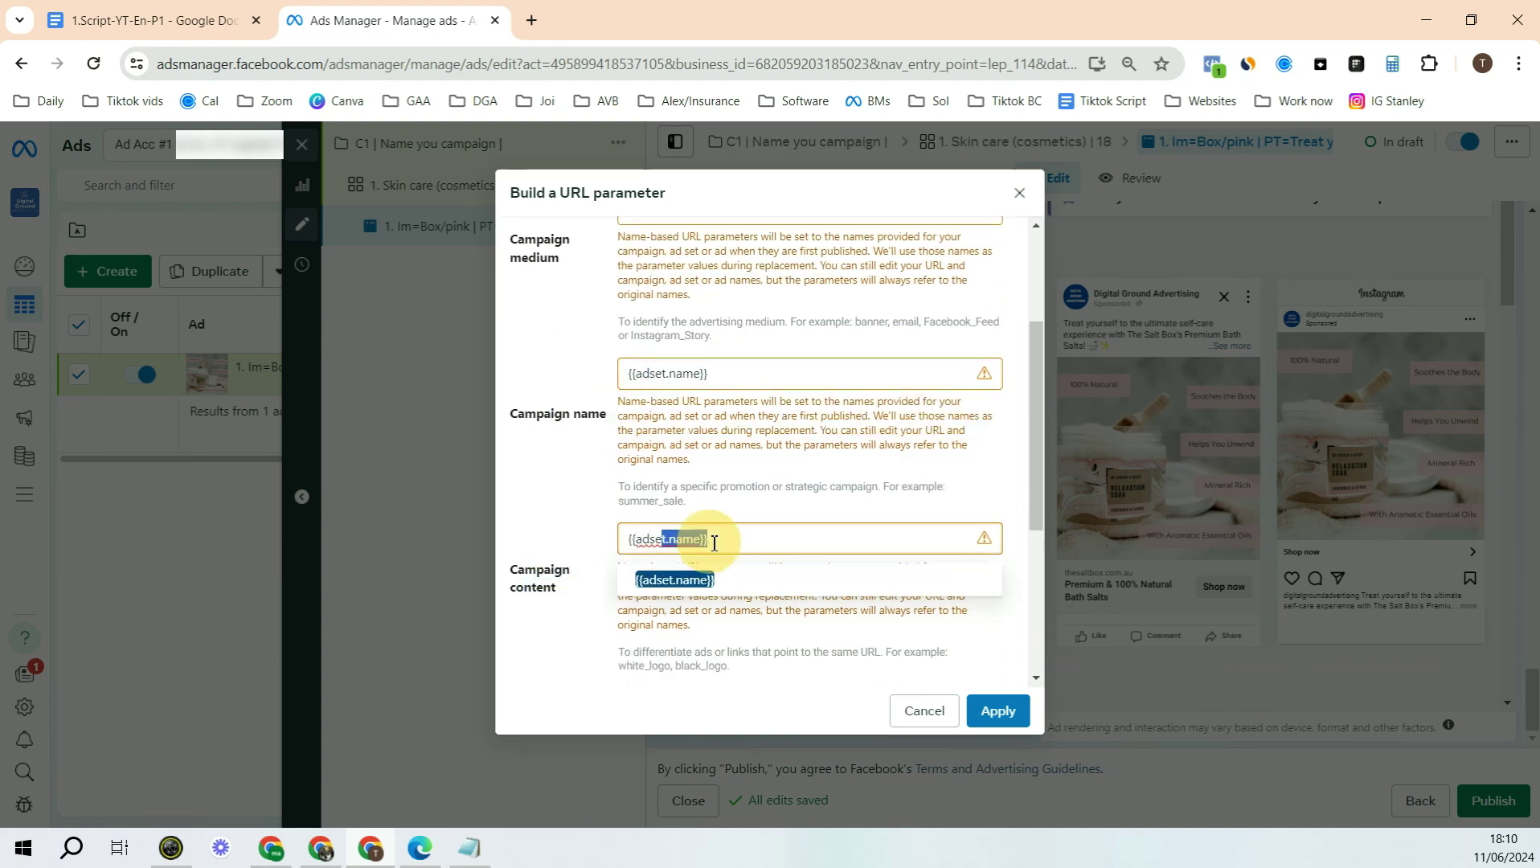
scroll(723, 486, down, 4)
click(599, 481)
drag(595, 482, 523, 480)
click(830, 478)
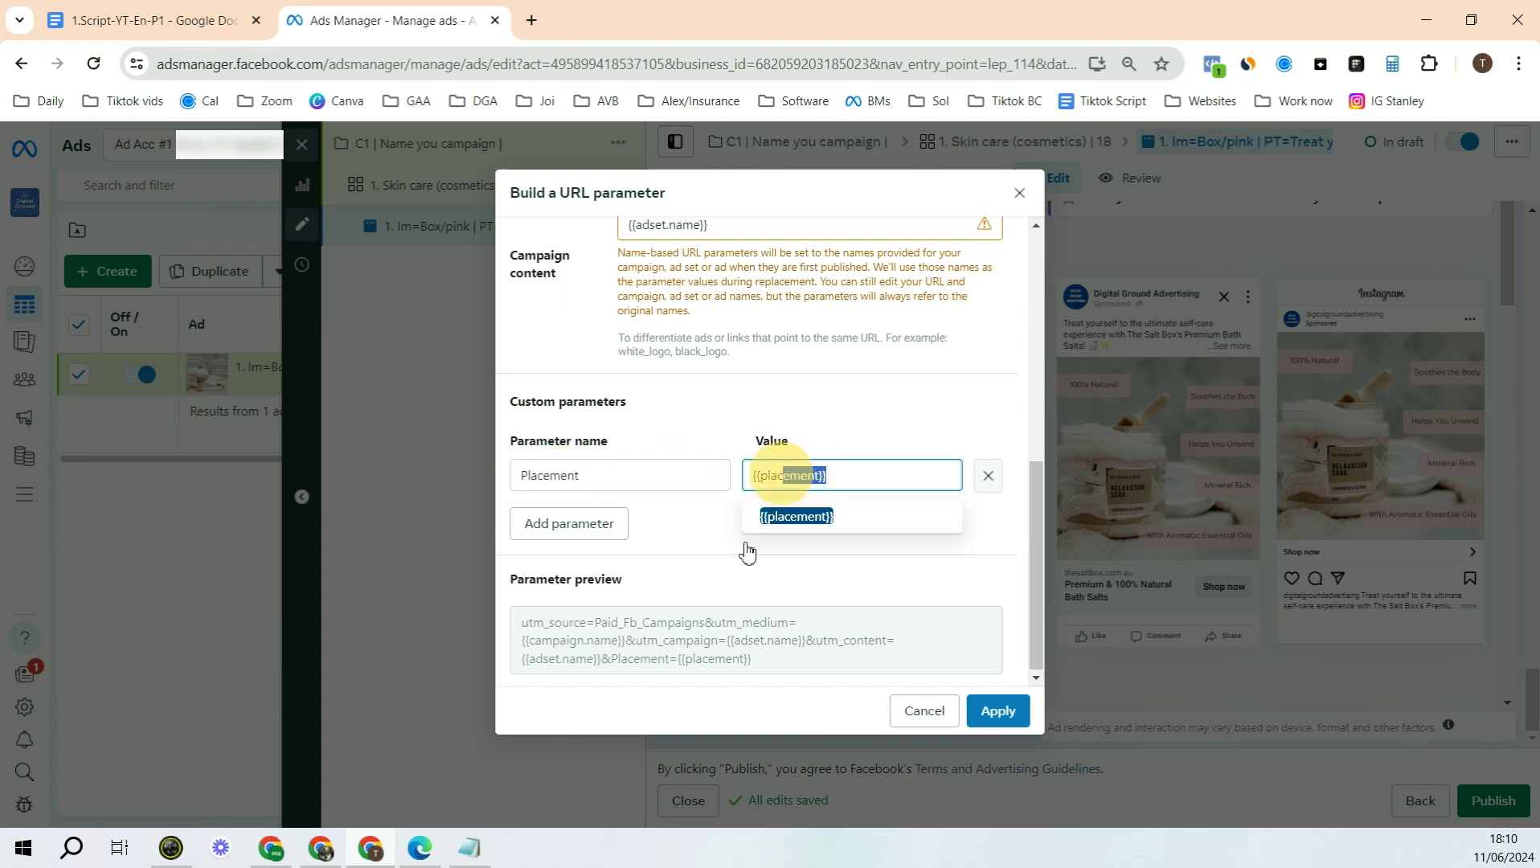
- Add an empty custom parameter row, remove it again, and apply the URL parameters to the ad
click(583, 524)
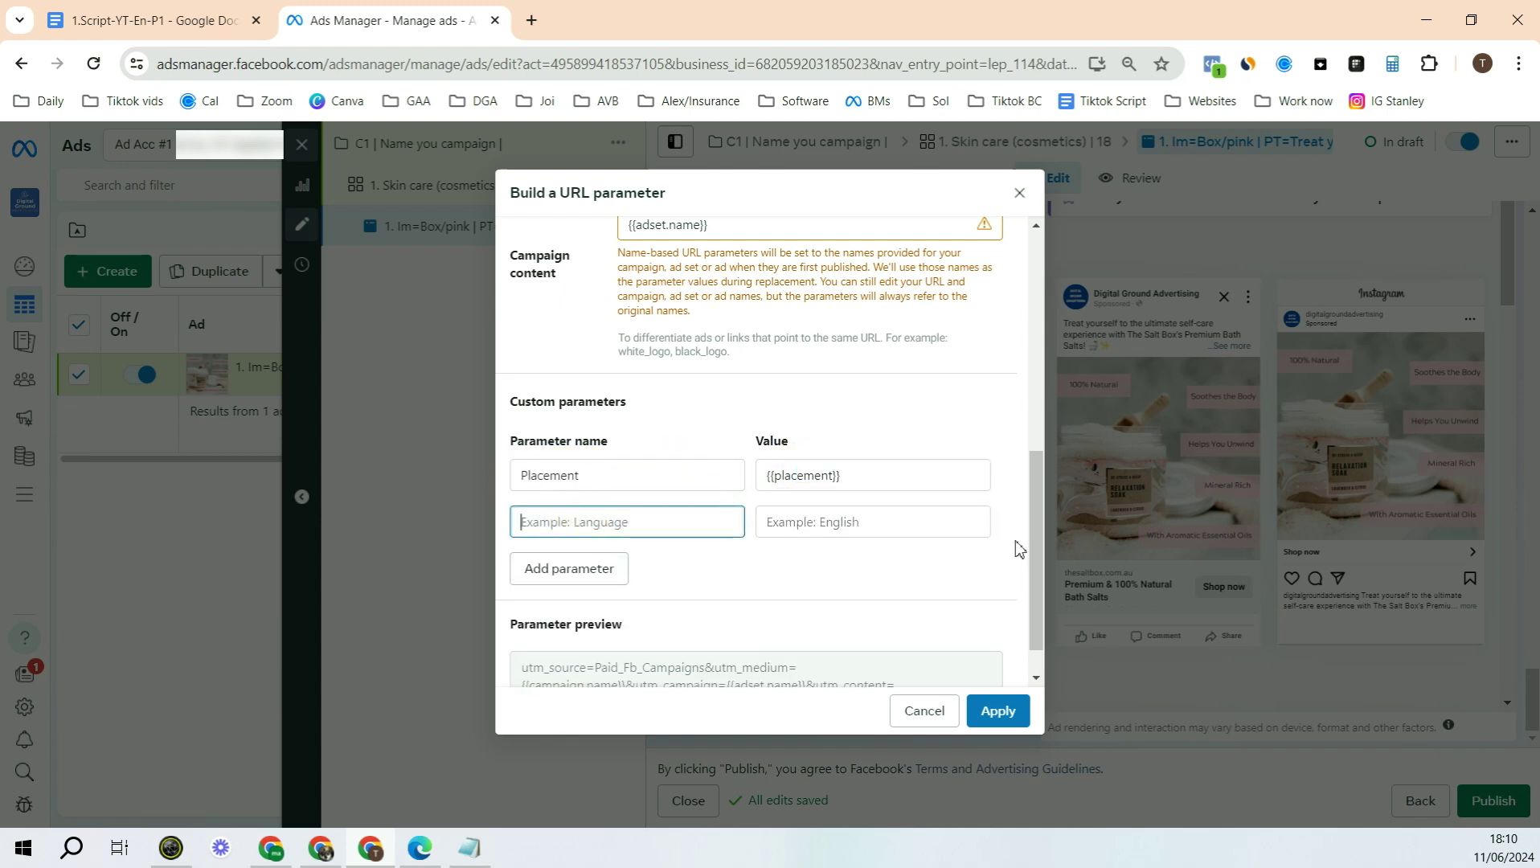
click(987, 524)
click(998, 711)
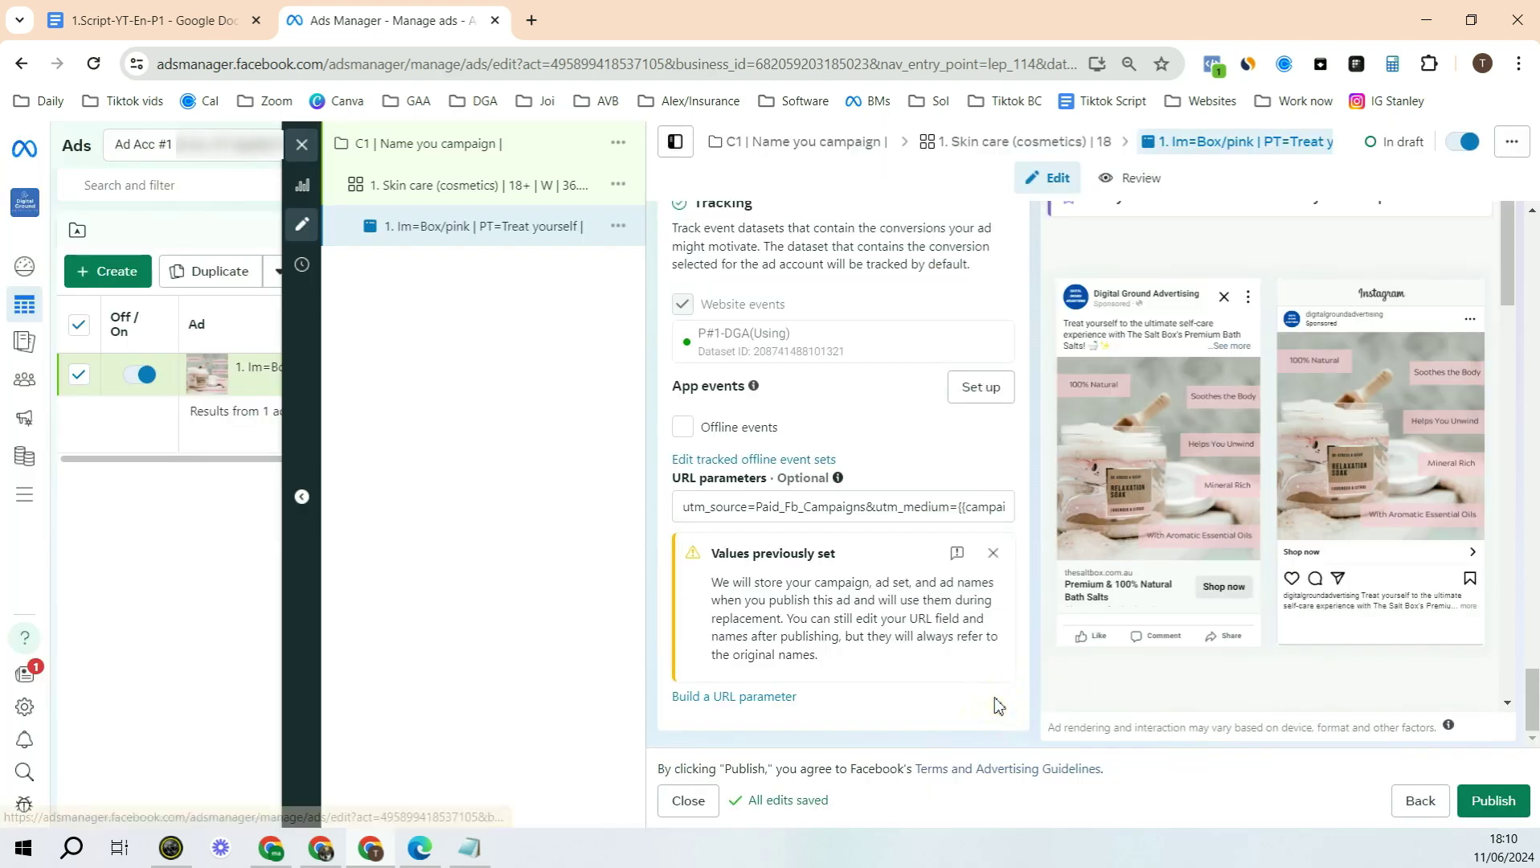
drag(903, 506, 693, 506)
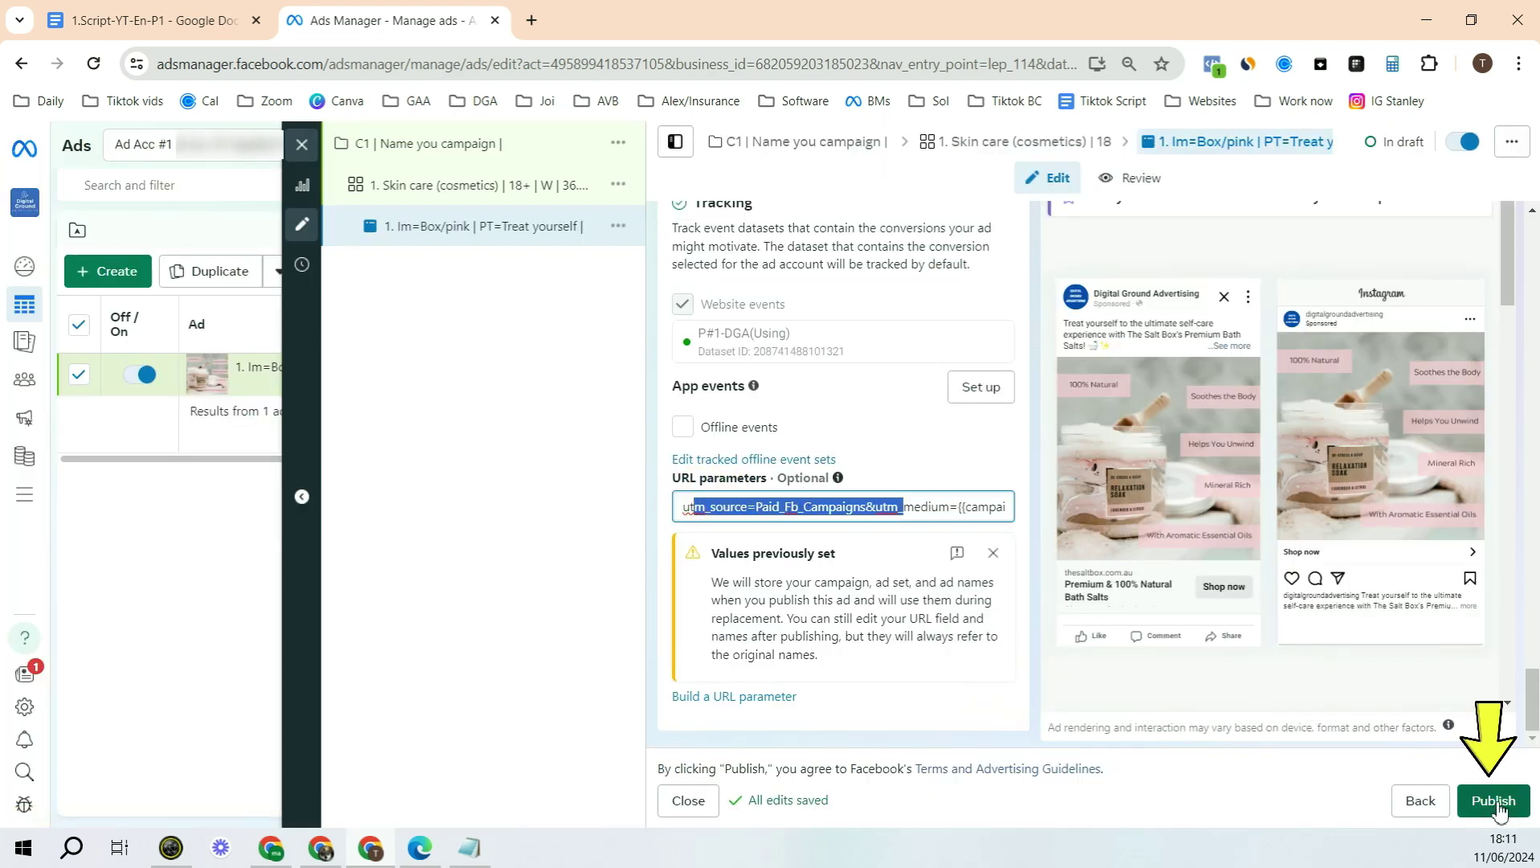
- Return to the campaign level and correct the campaign name to "C1 | Name your campaign |"
click(463, 151)
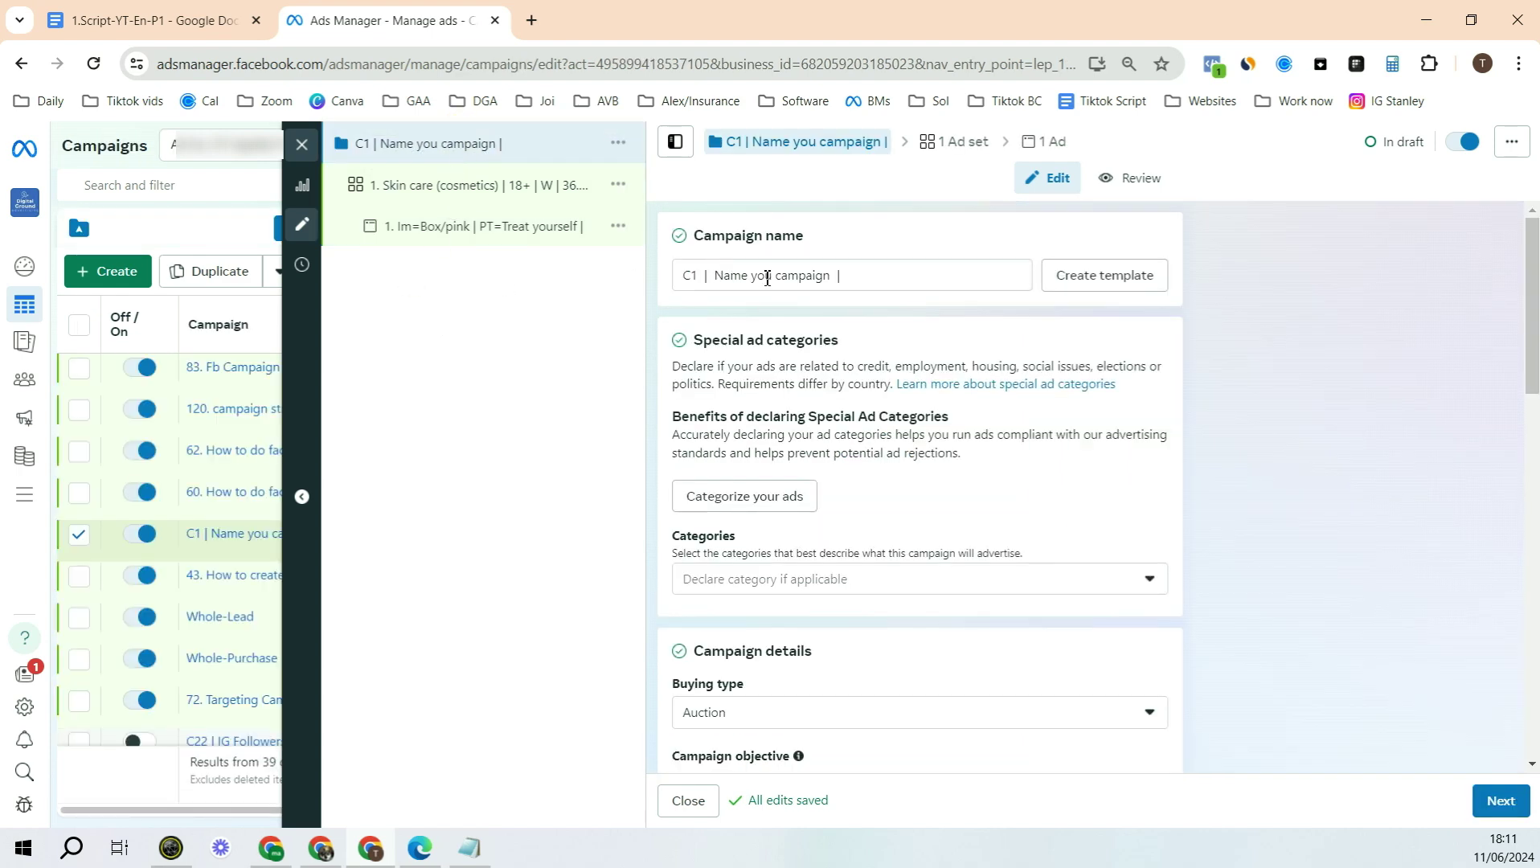
click(771, 276)
text(r)
drag(828, 276, 724, 275)
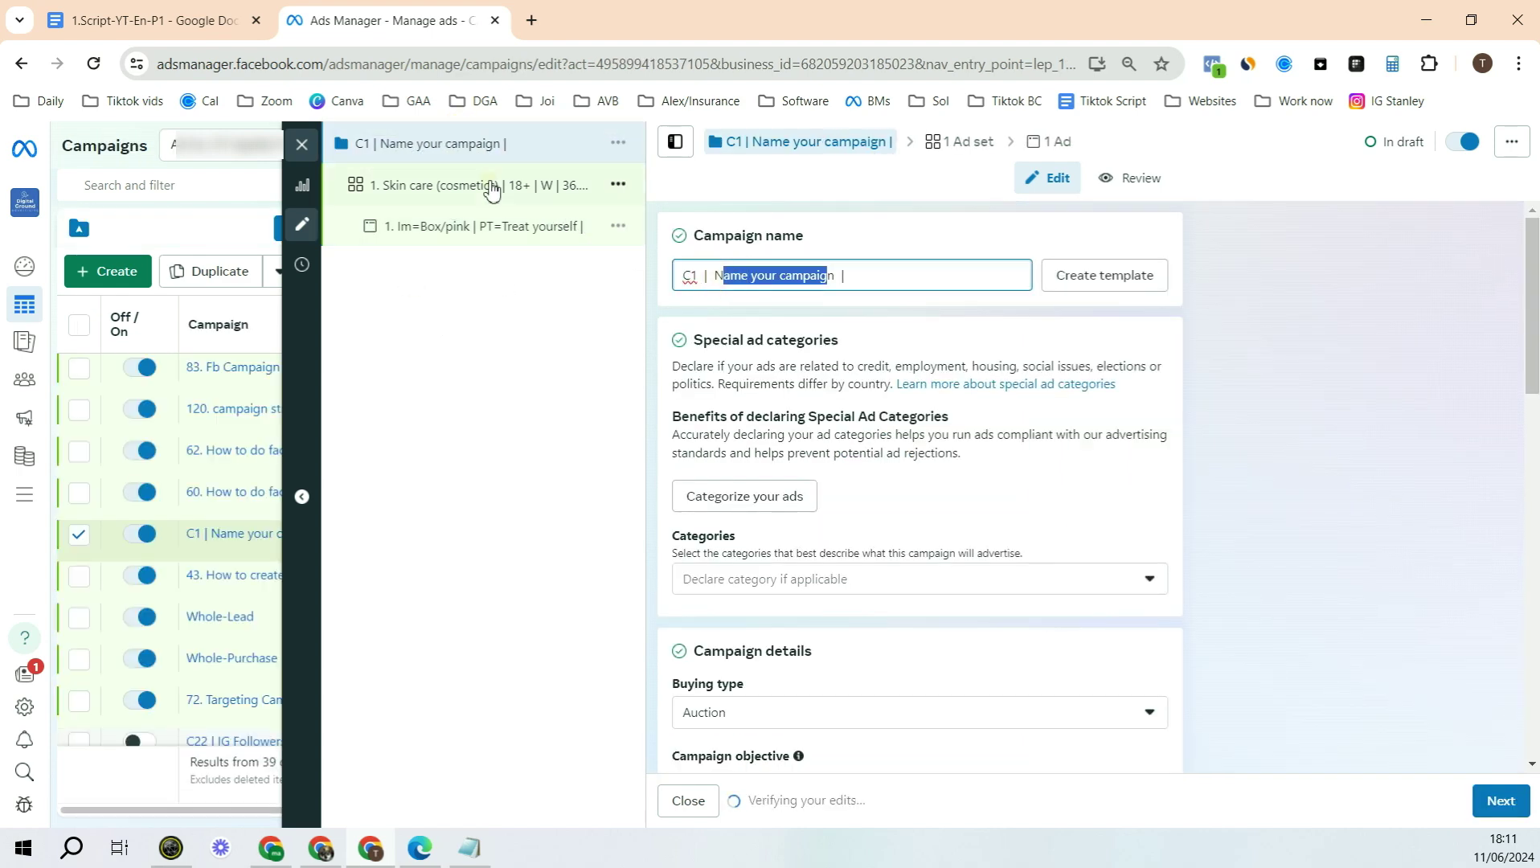
- Go to the ad set level and check the interest and audience size parts of its name
click(493, 186)
drag(705, 276, 771, 276)
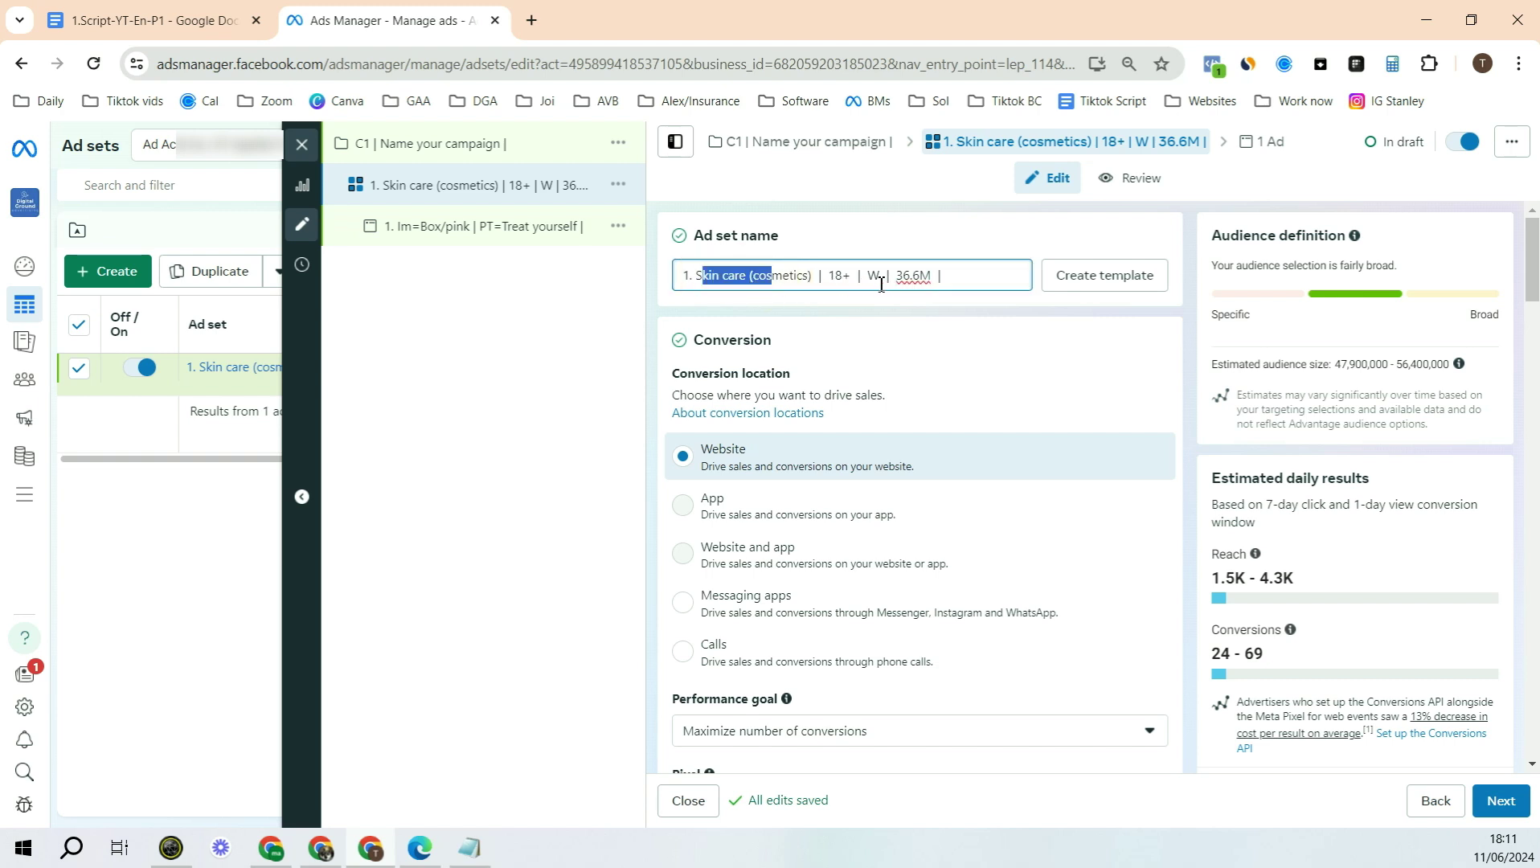
drag(952, 278, 911, 275)
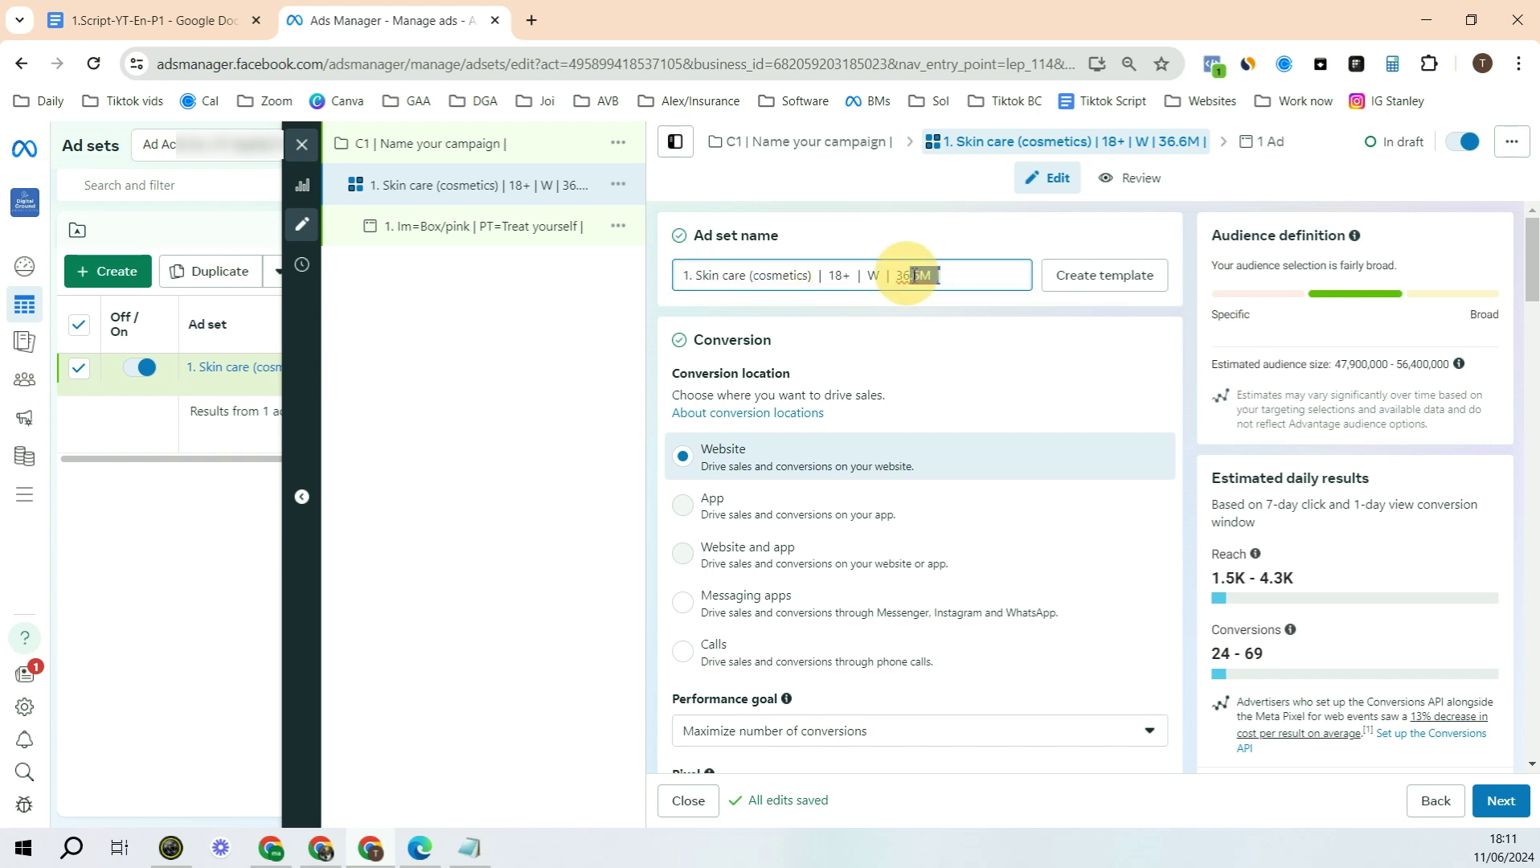
- Go to the ad level and compare the image and primary text parts of its name with its creative
click(532, 229)
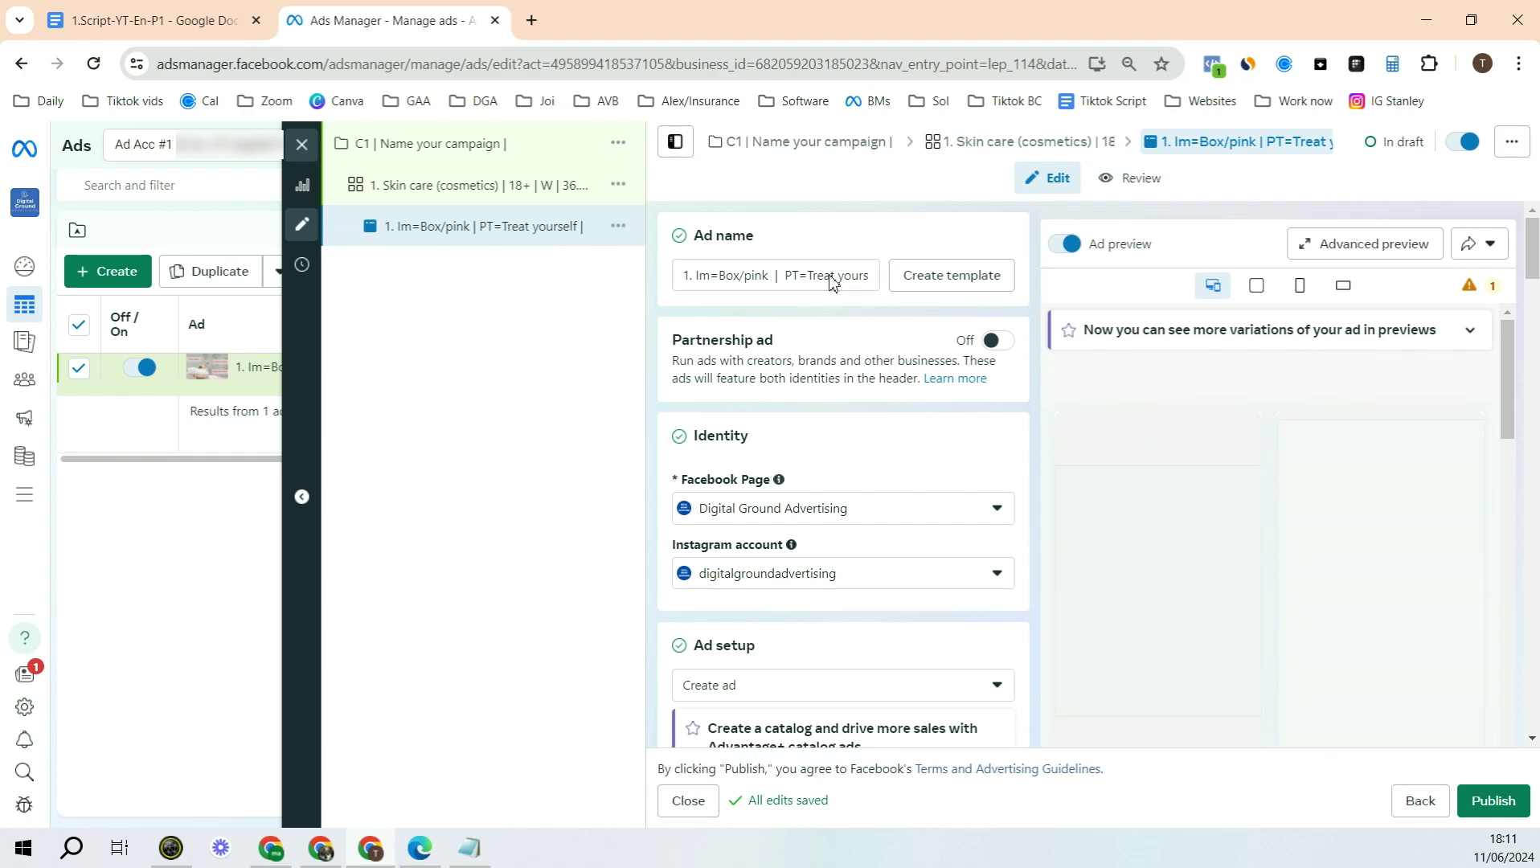
scroll(830, 282, down, 8)
scroll(830, 282, up, 8)
double_click(767, 277)
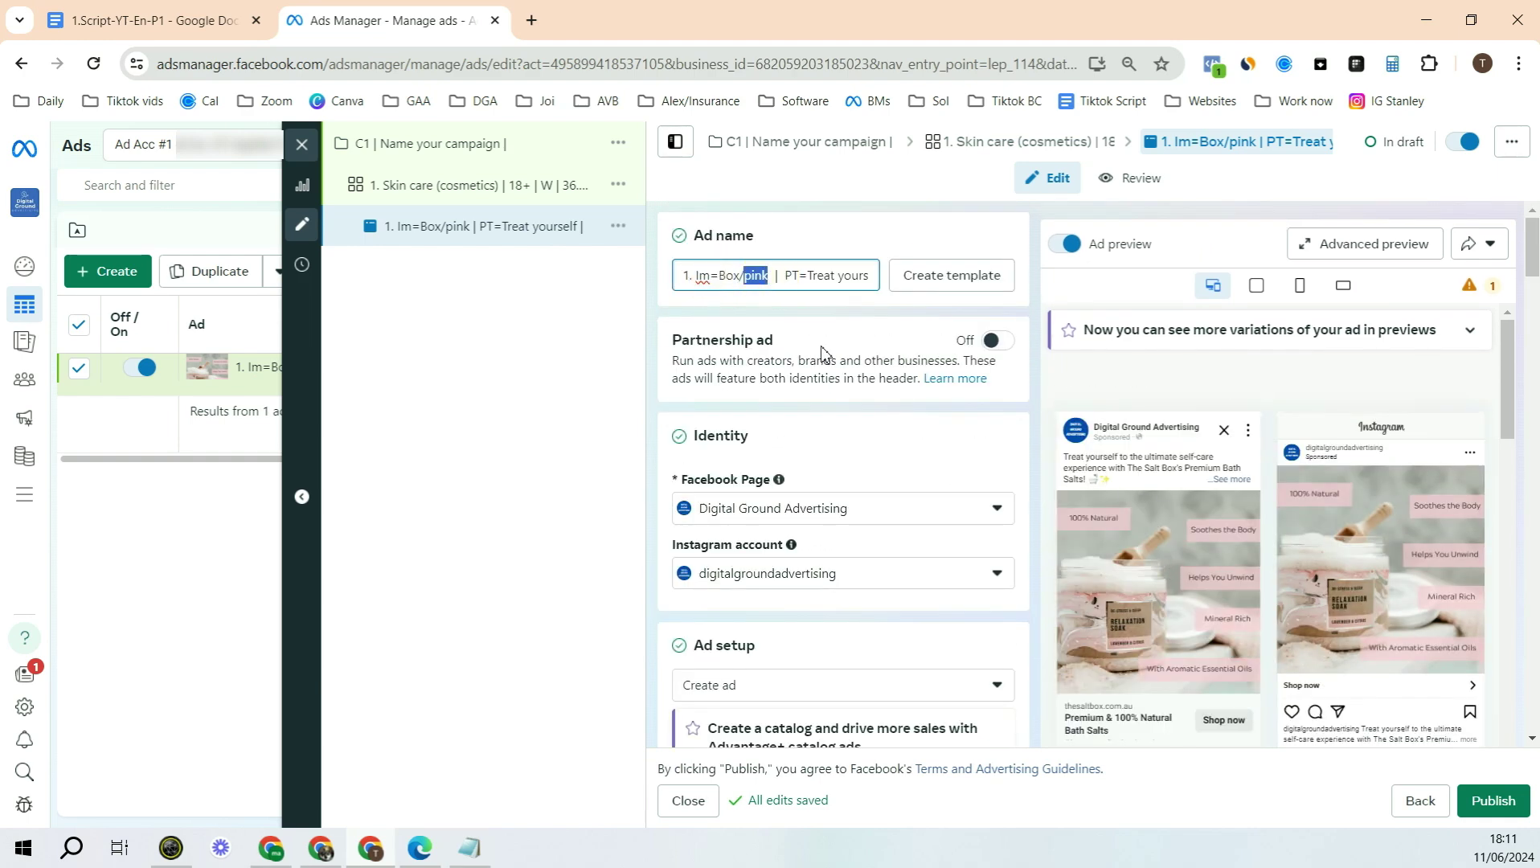
drag(808, 275, 846, 284)
scroll(808, 371, down, 6)
scroll(815, 399, down, 15)
scroll(808, 322, up, 20)
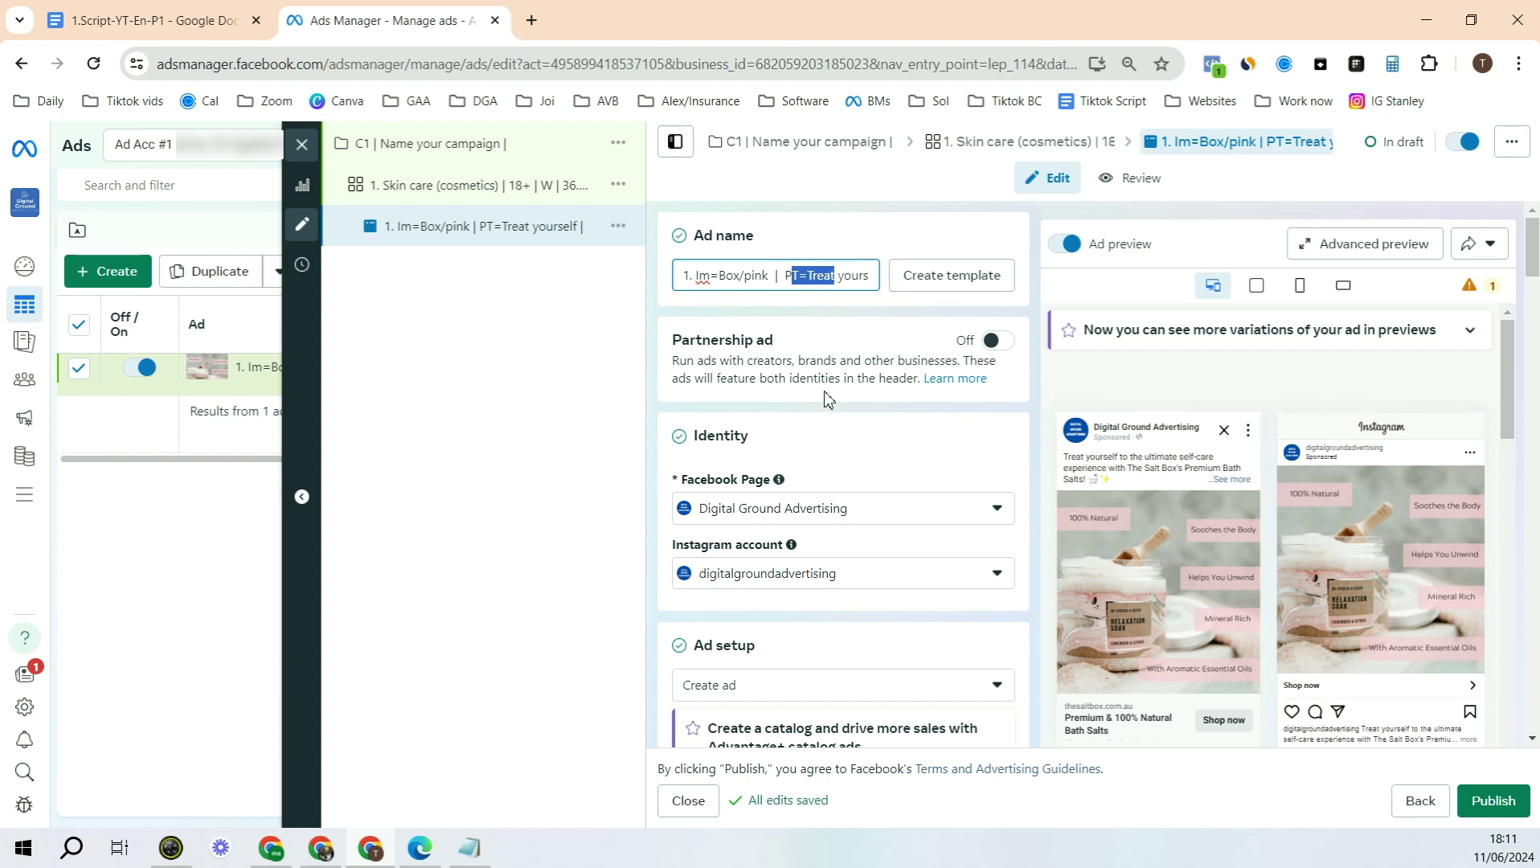
- Quick-duplicate the Box/pink ad and remove all media from the copy
click(618, 227)
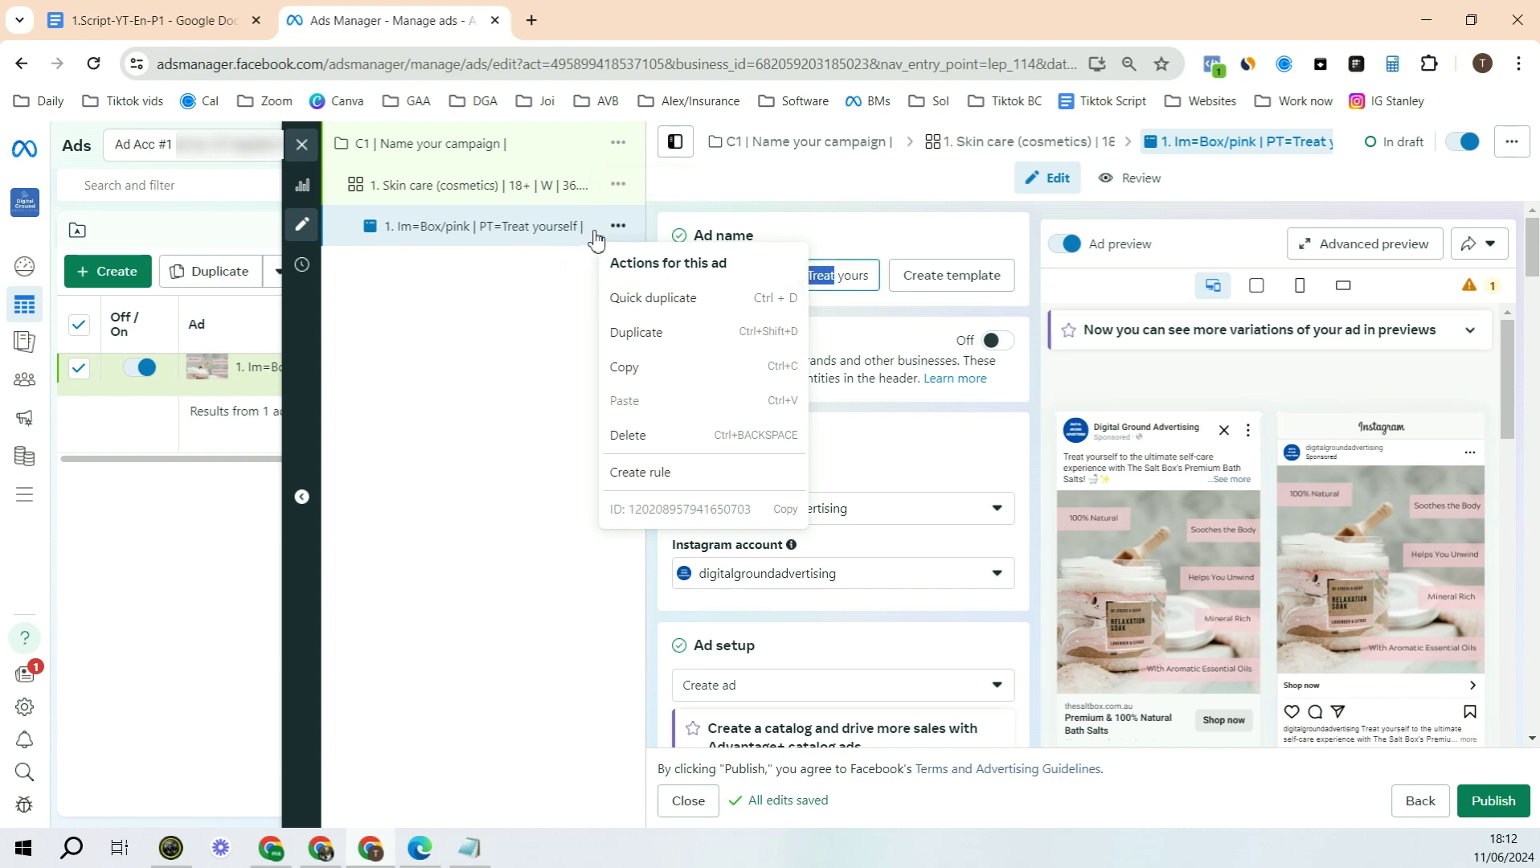
click(630, 299)
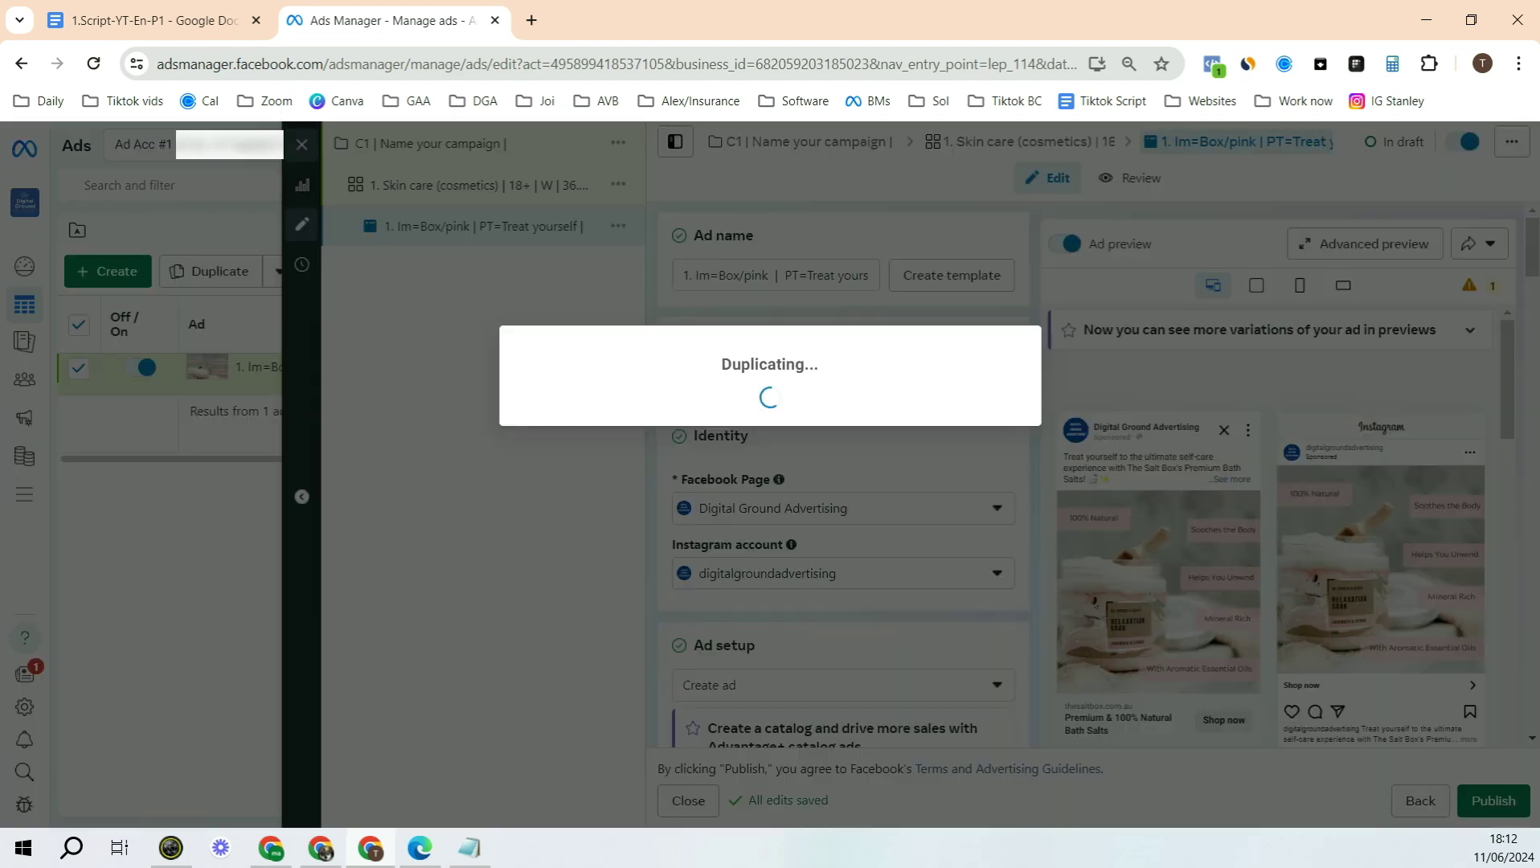
scroll(904, 309, down, 15)
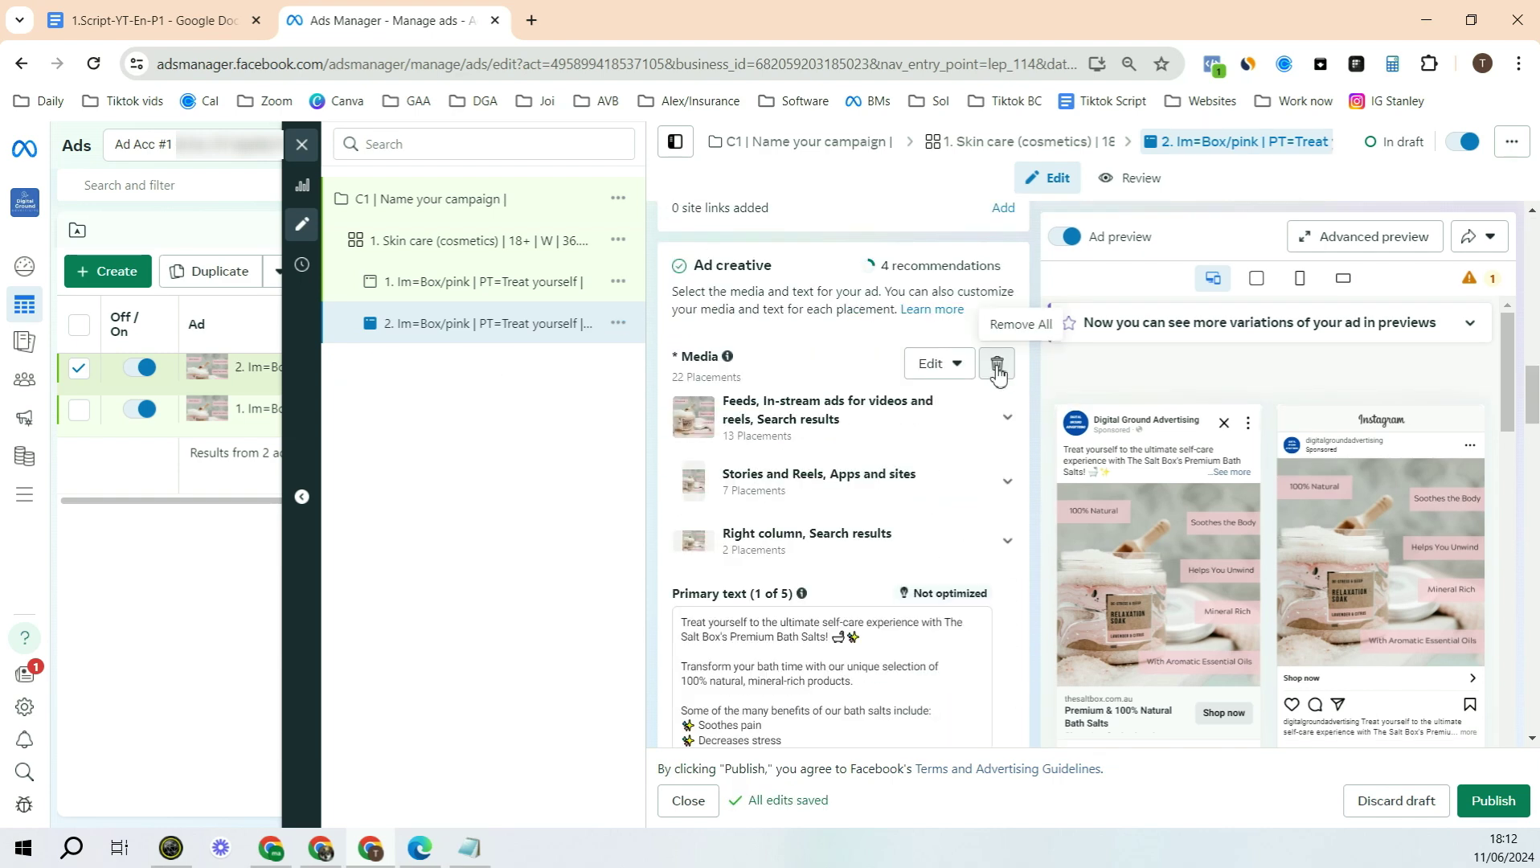
click(997, 368)
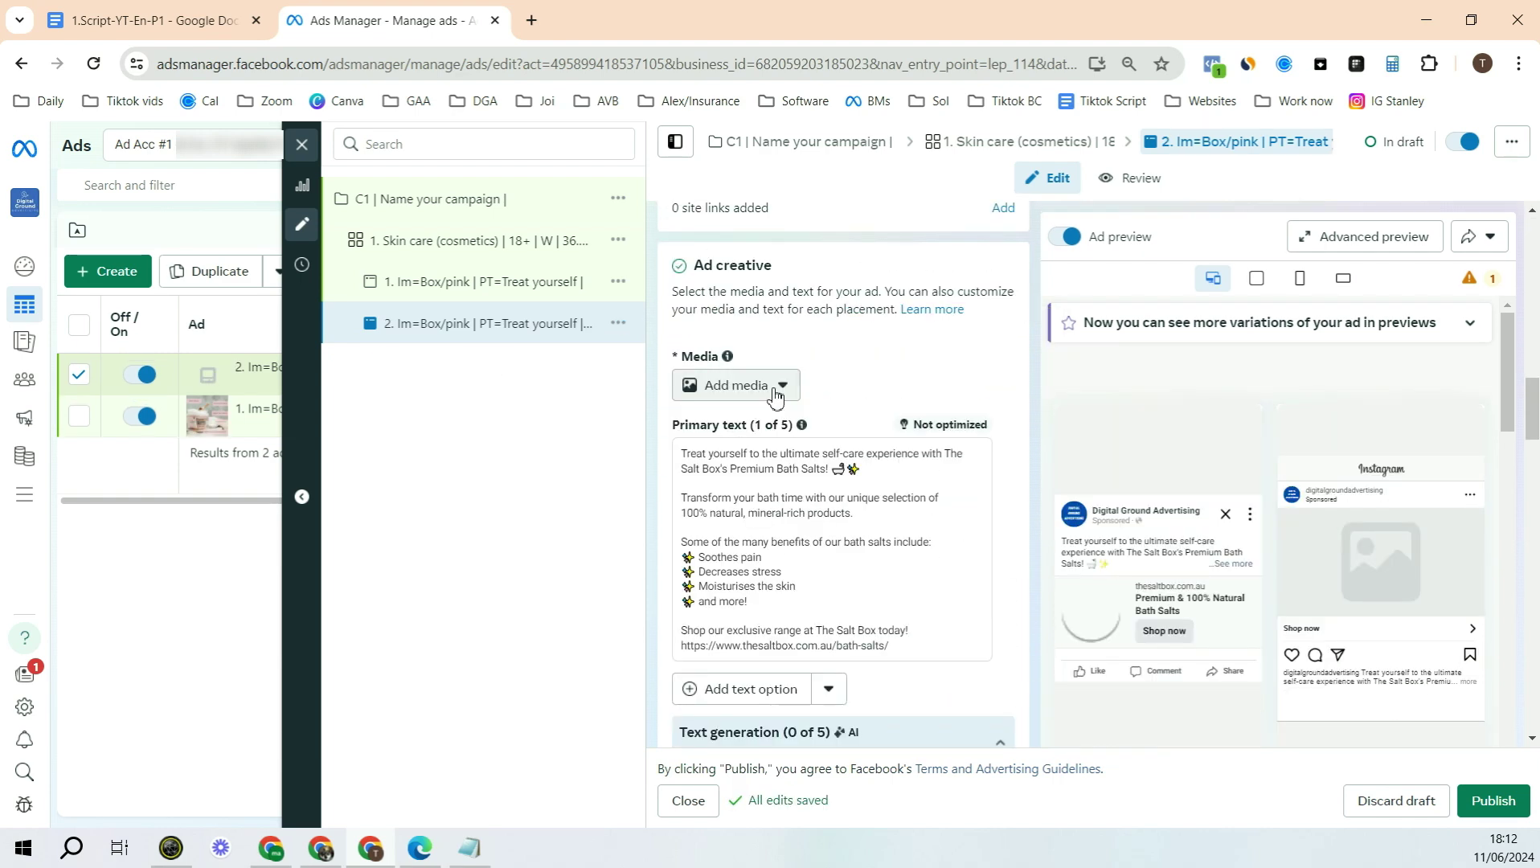
- Add the account image 237z.jpg to the duplicated ad, accepting the suggested placement crops and Advantage+ creative optimizations
click(774, 394)
click(744, 430)
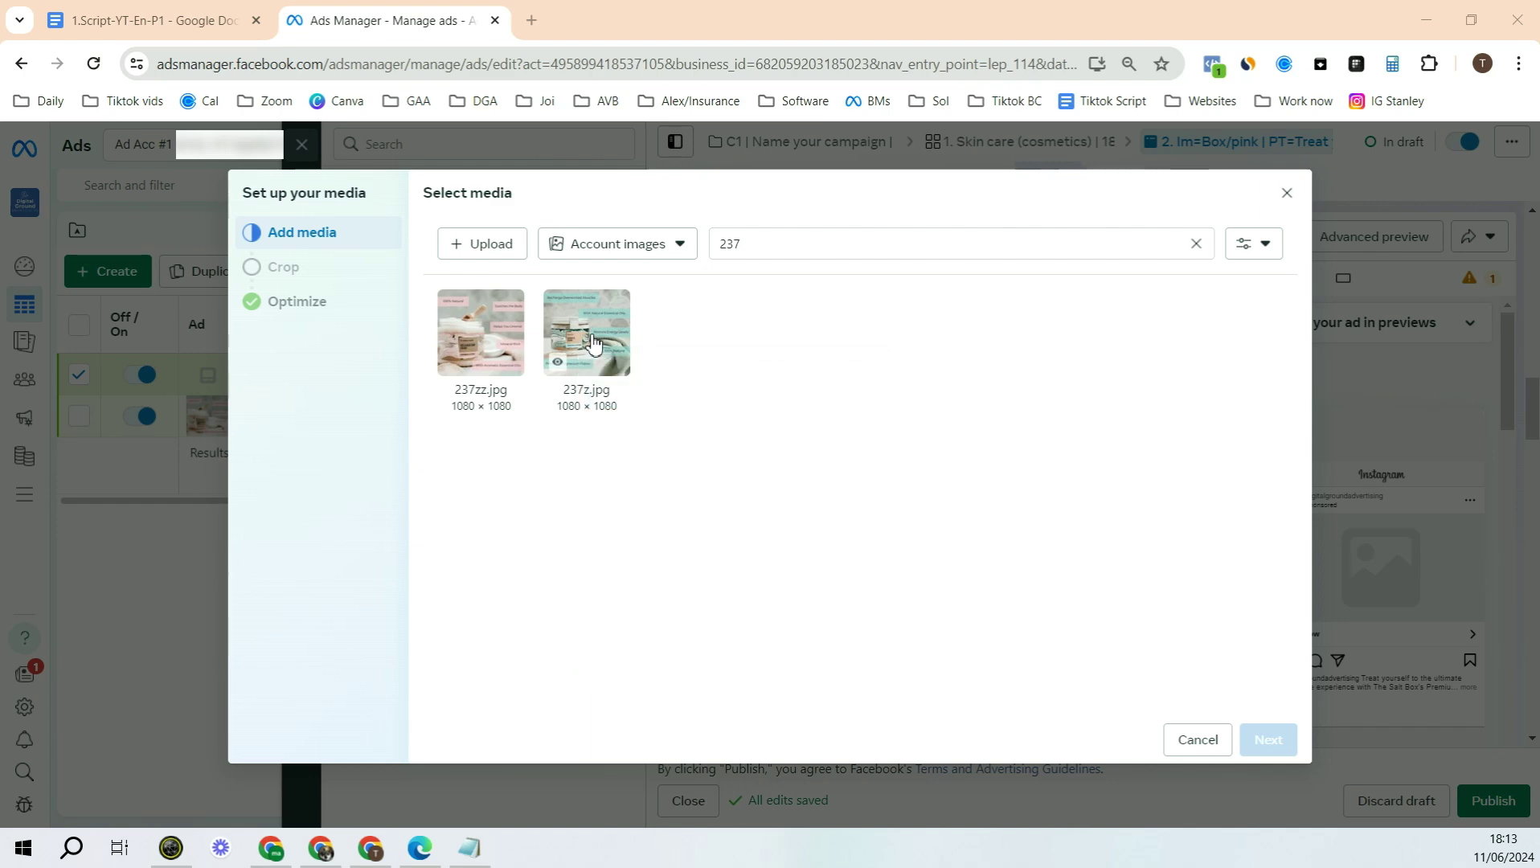
click(603, 329)
click(1268, 739)
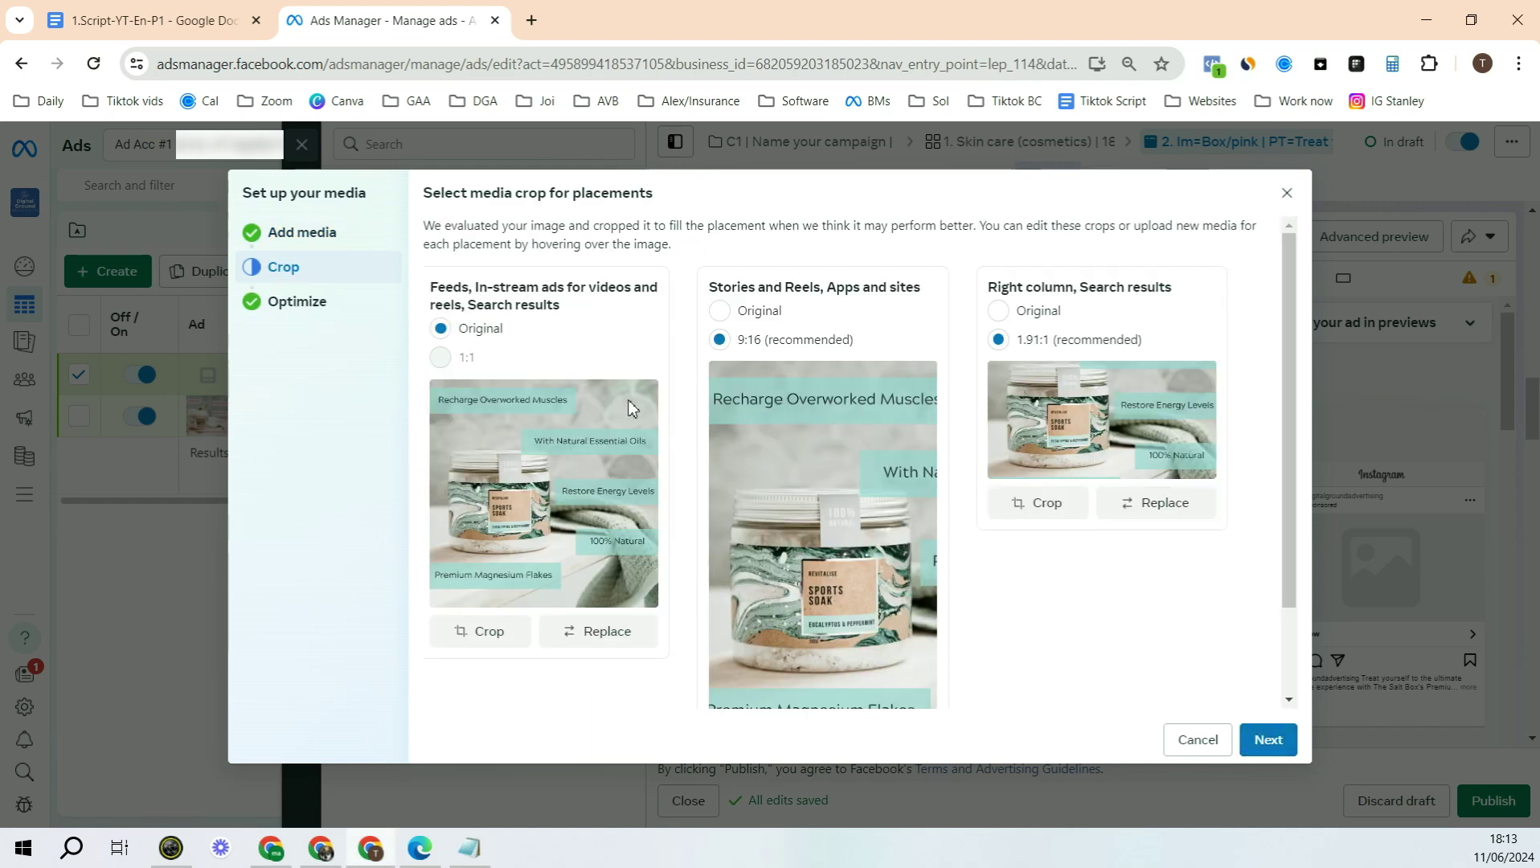
click(1268, 747)
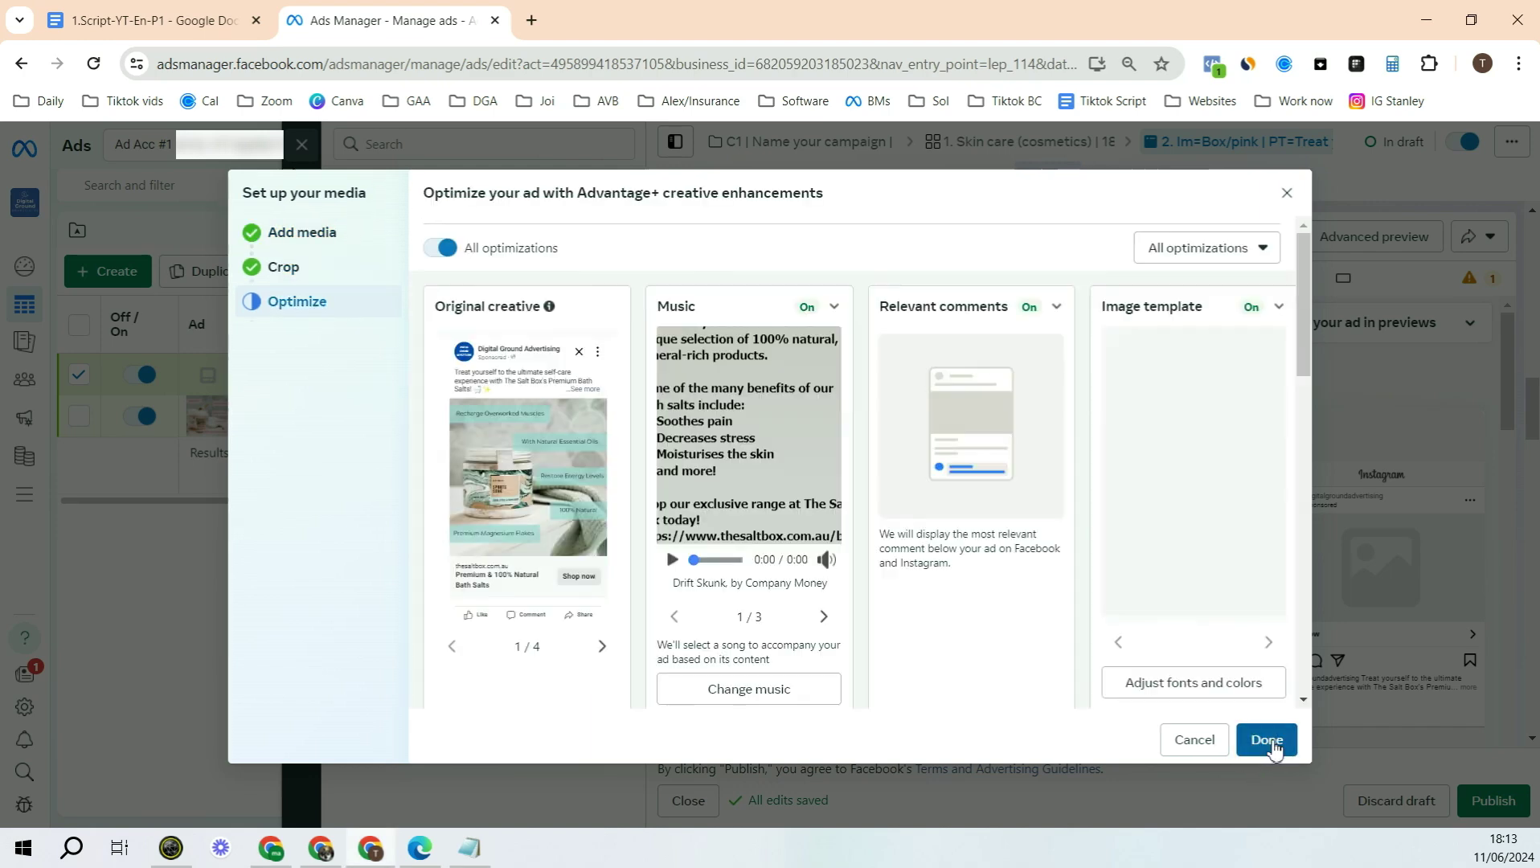
click(1267, 740)
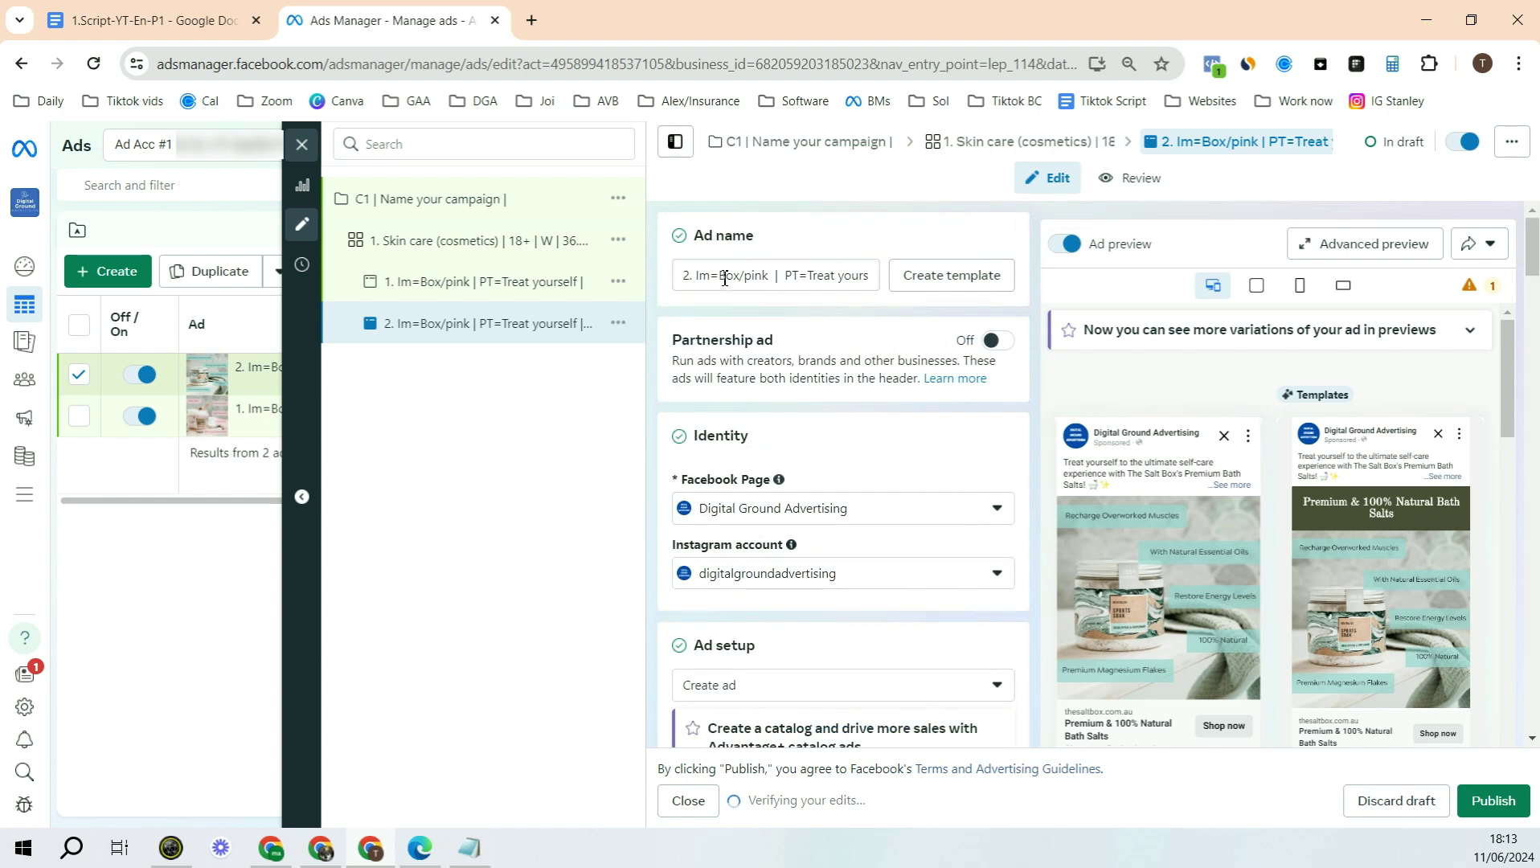
- Replace "Box/pink" with "Blue" in the second ad's name and check its primary text label
drag(743, 276, 662, 283)
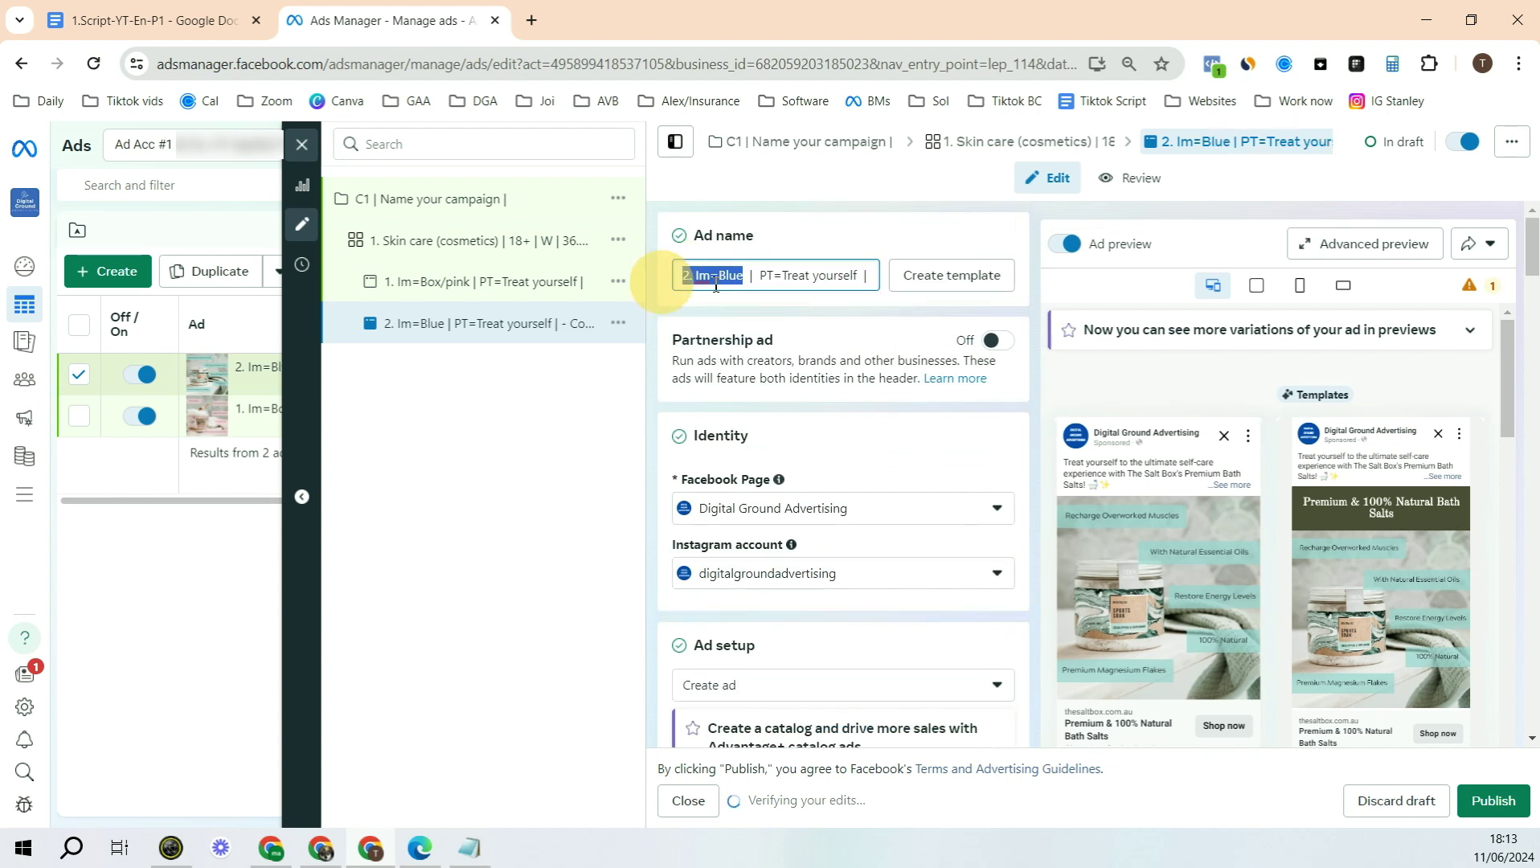
click(770, 280)
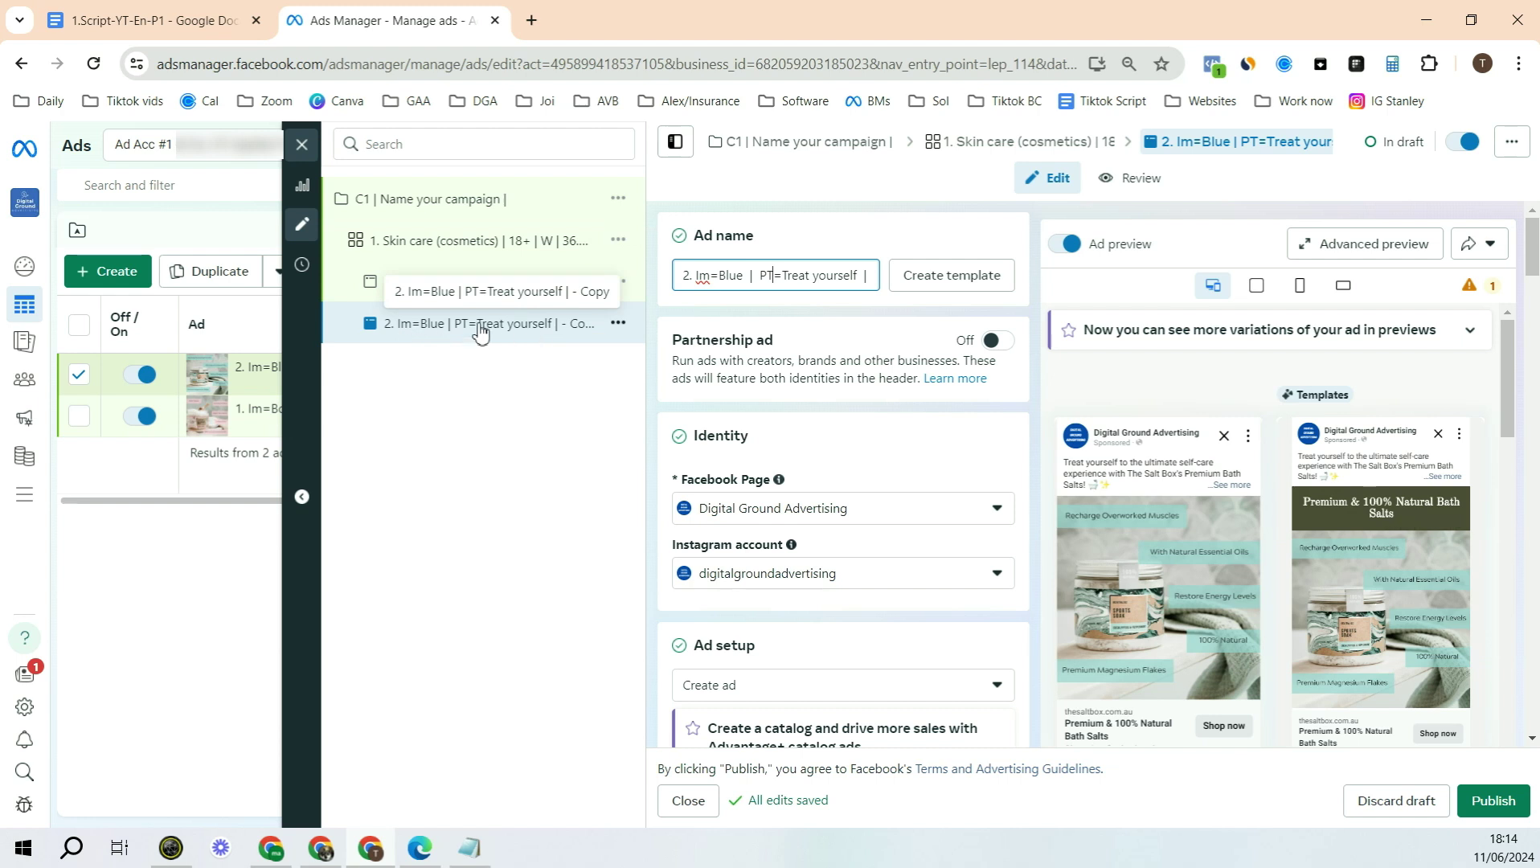
drag(743, 276, 880, 275)
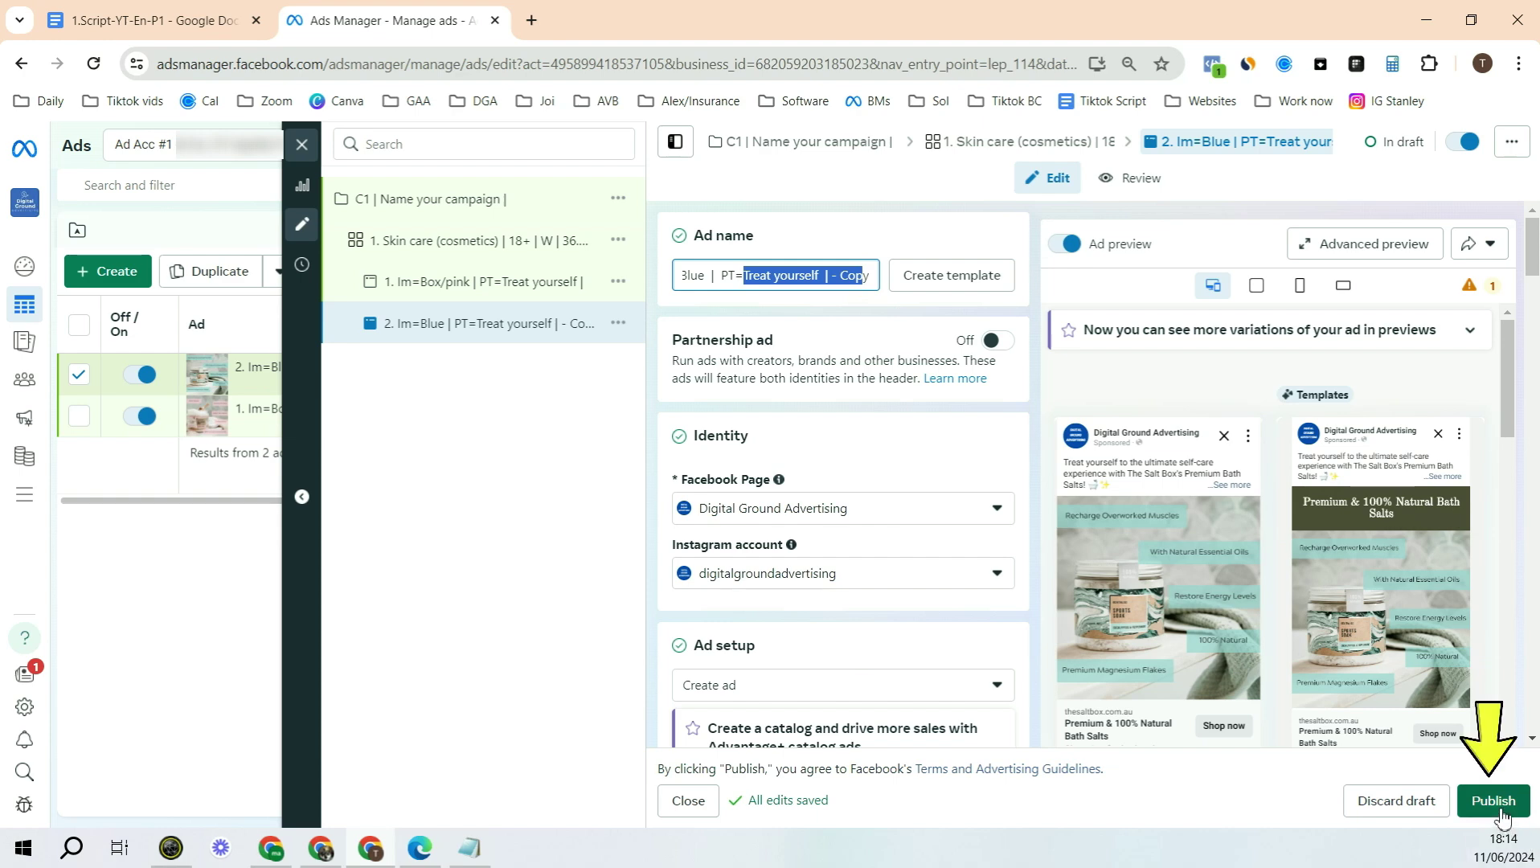
- Quick-duplicate the Blue ad and change the leading number in the selected ad's name to 3
click(618, 323)
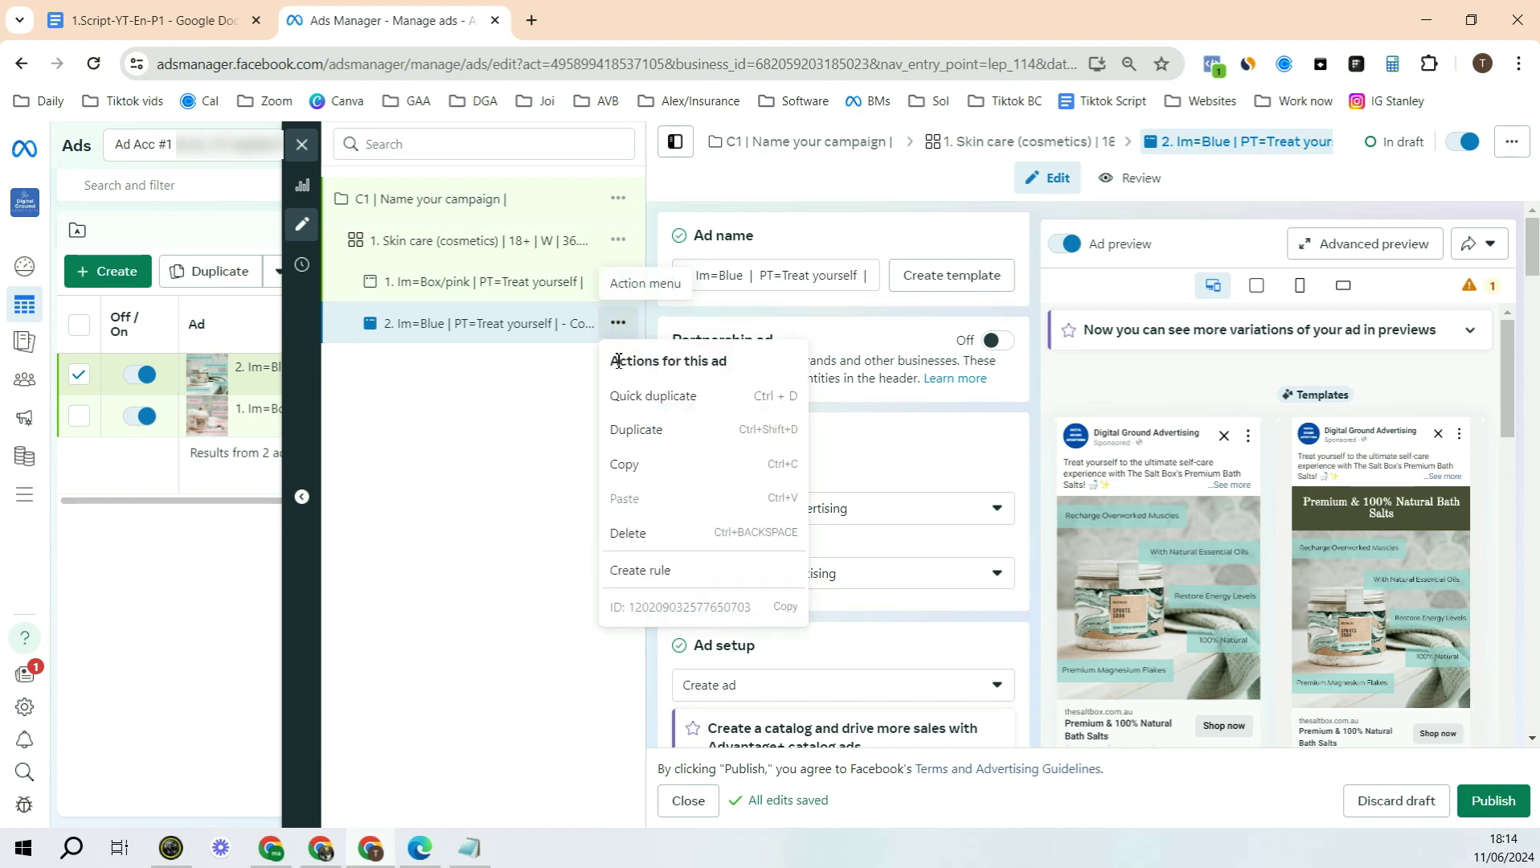
click(663, 397)
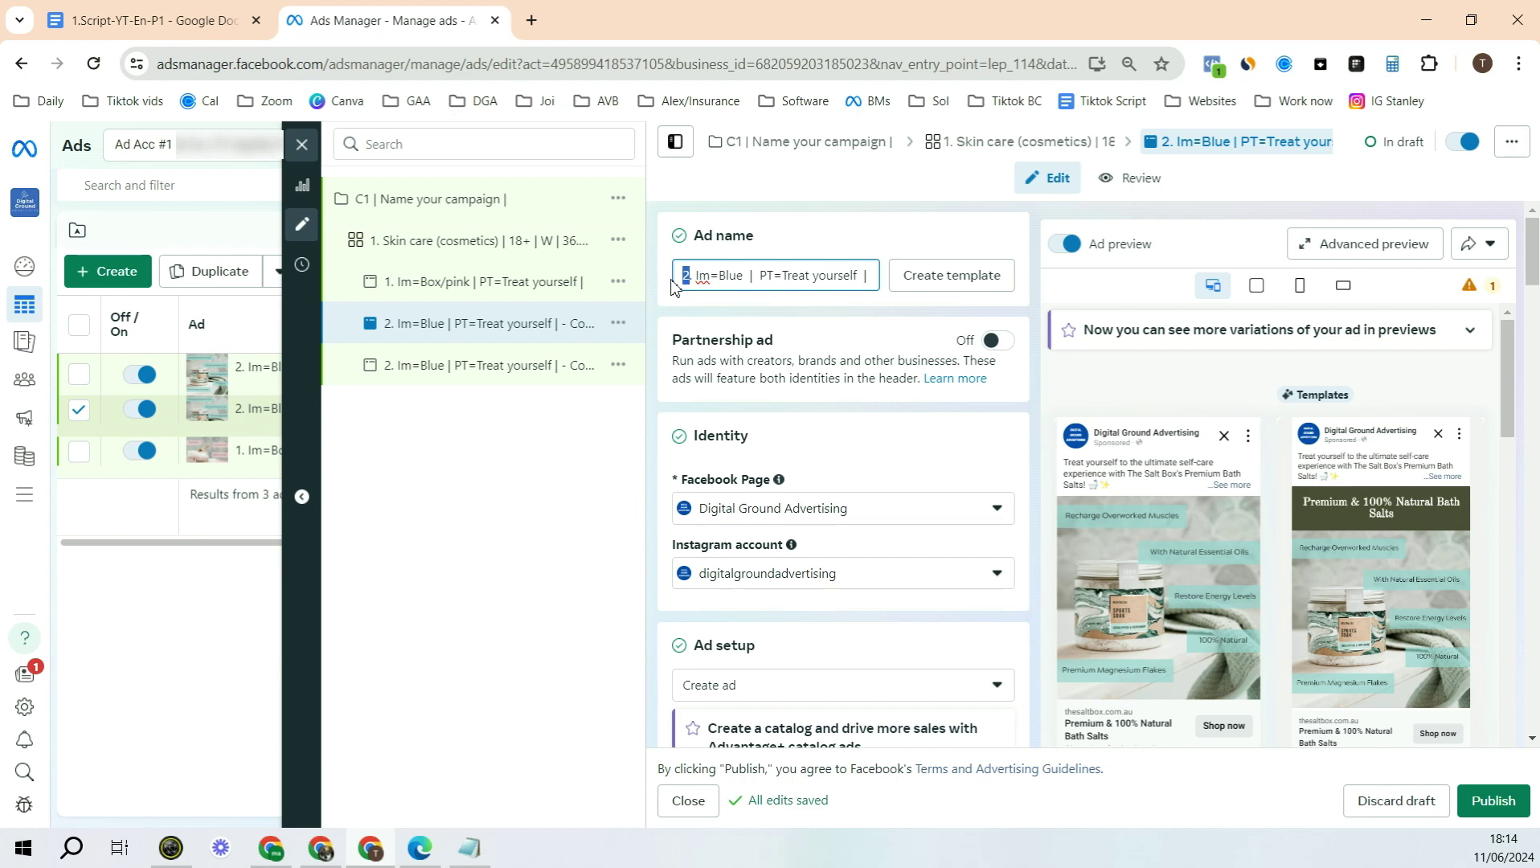
text(3)
scroll(973, 522, down, 10)
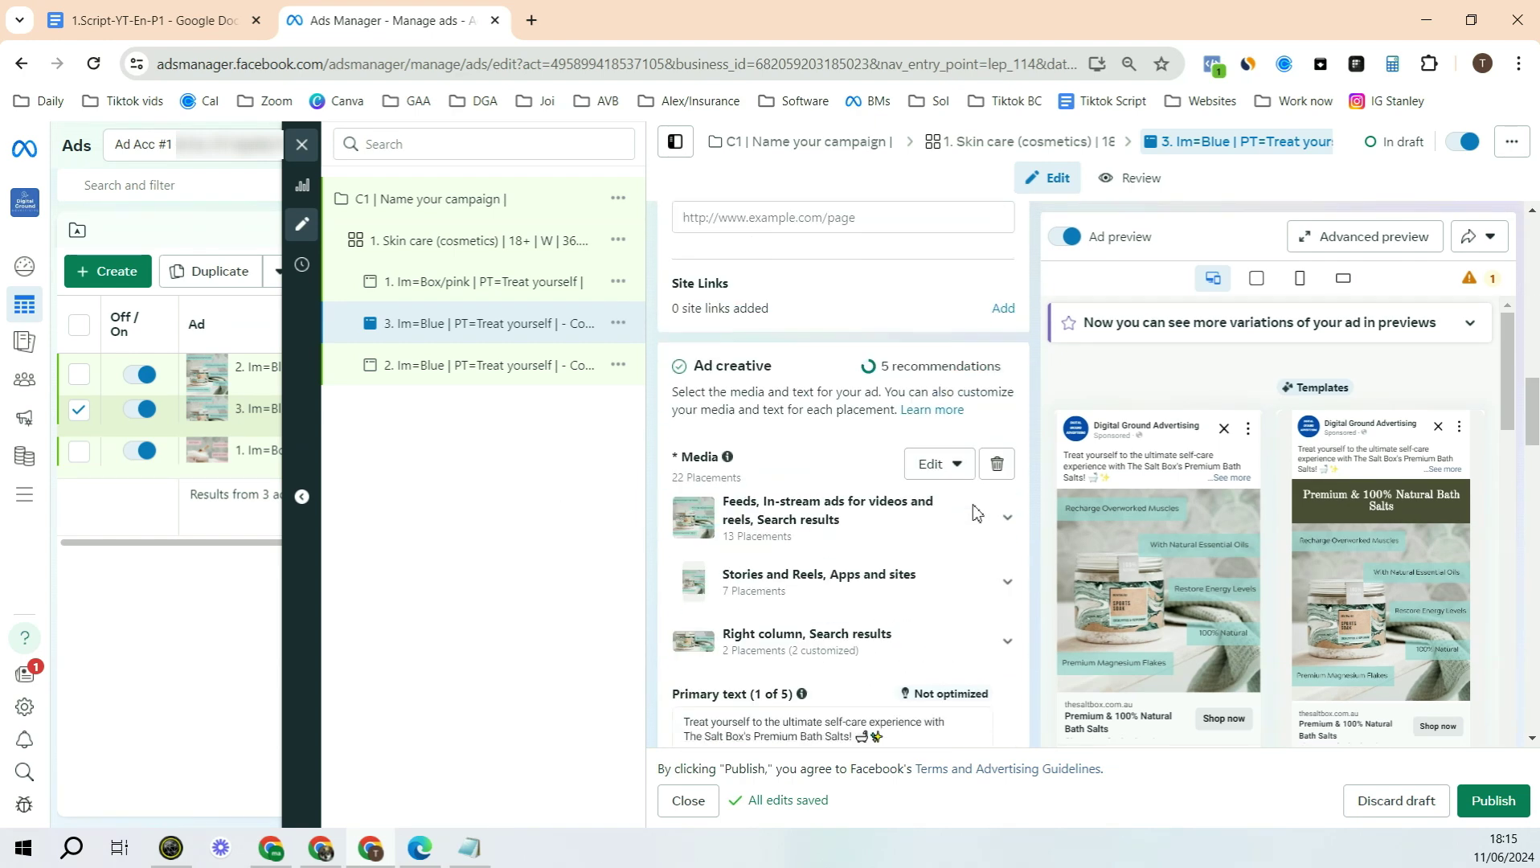
- Replace the third ad's image with a video and change "Im=Blue" in its name to "Vid=Face"
scroll(975, 512, down, 1)
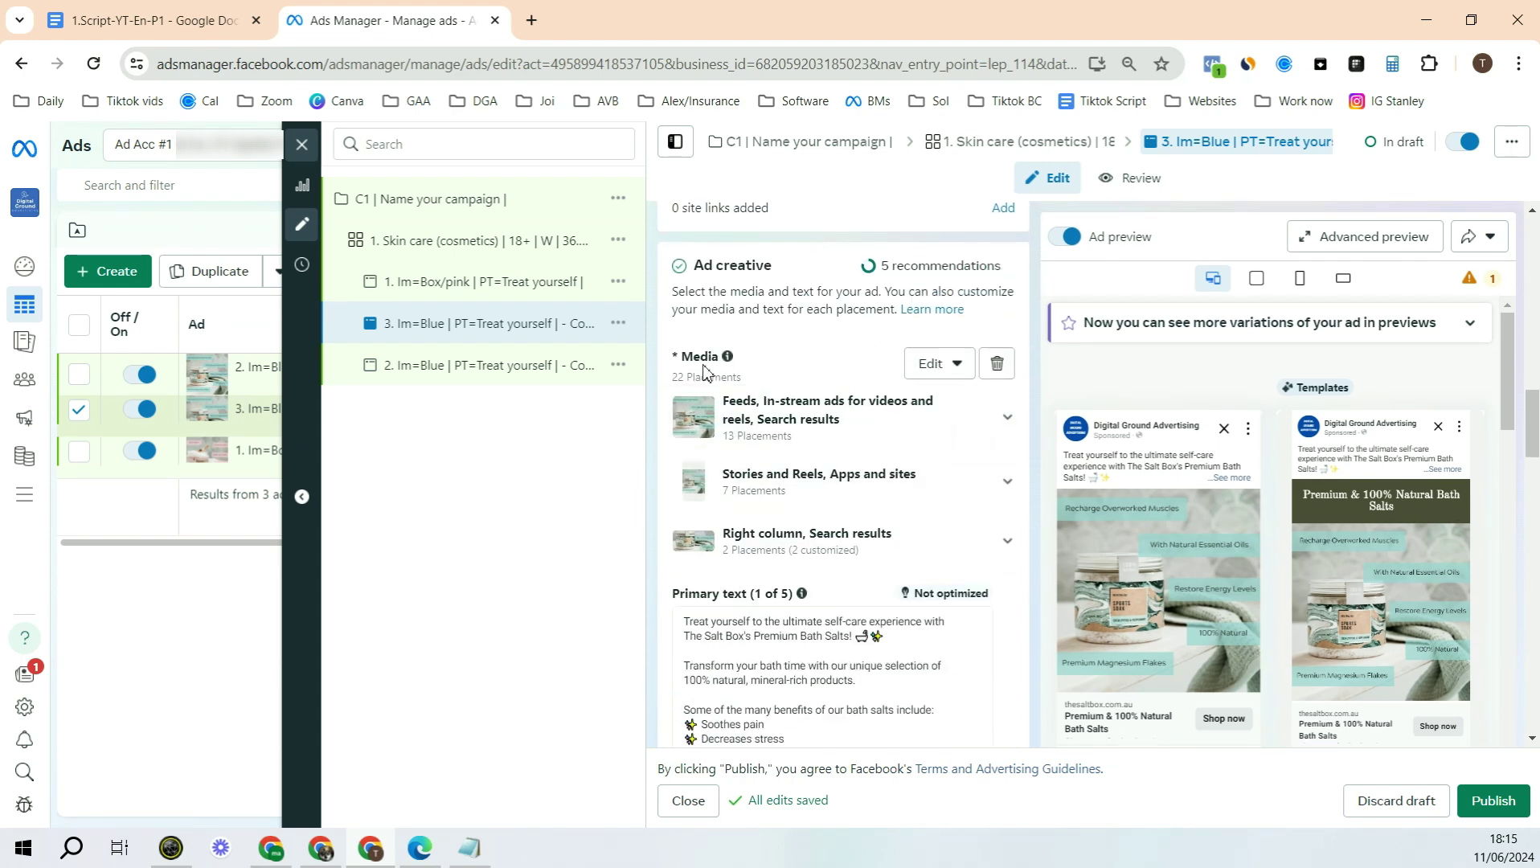
click(996, 365)
click(759, 385)
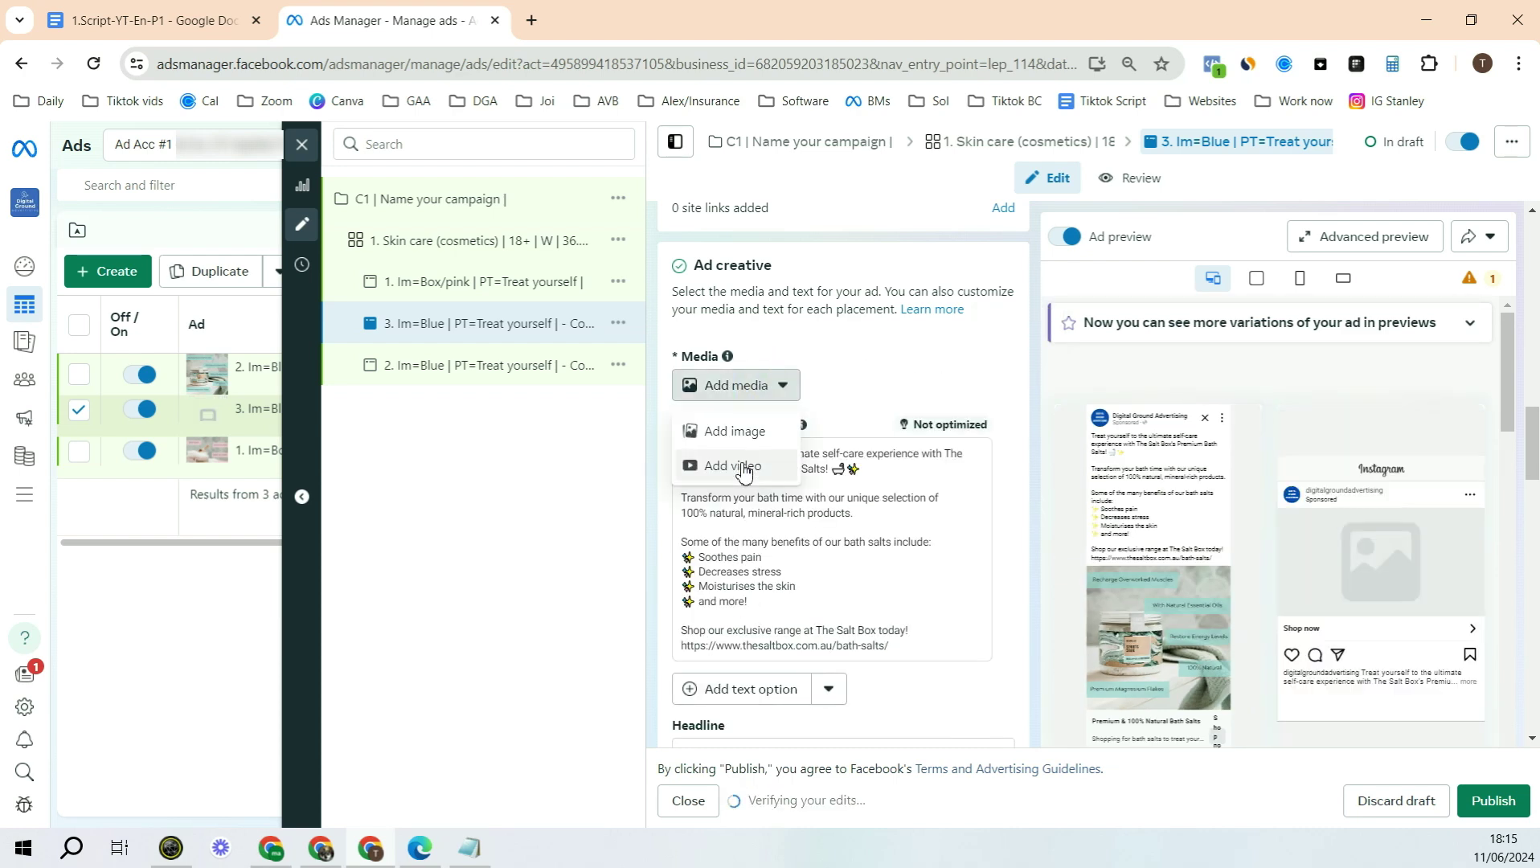
click(743, 468)
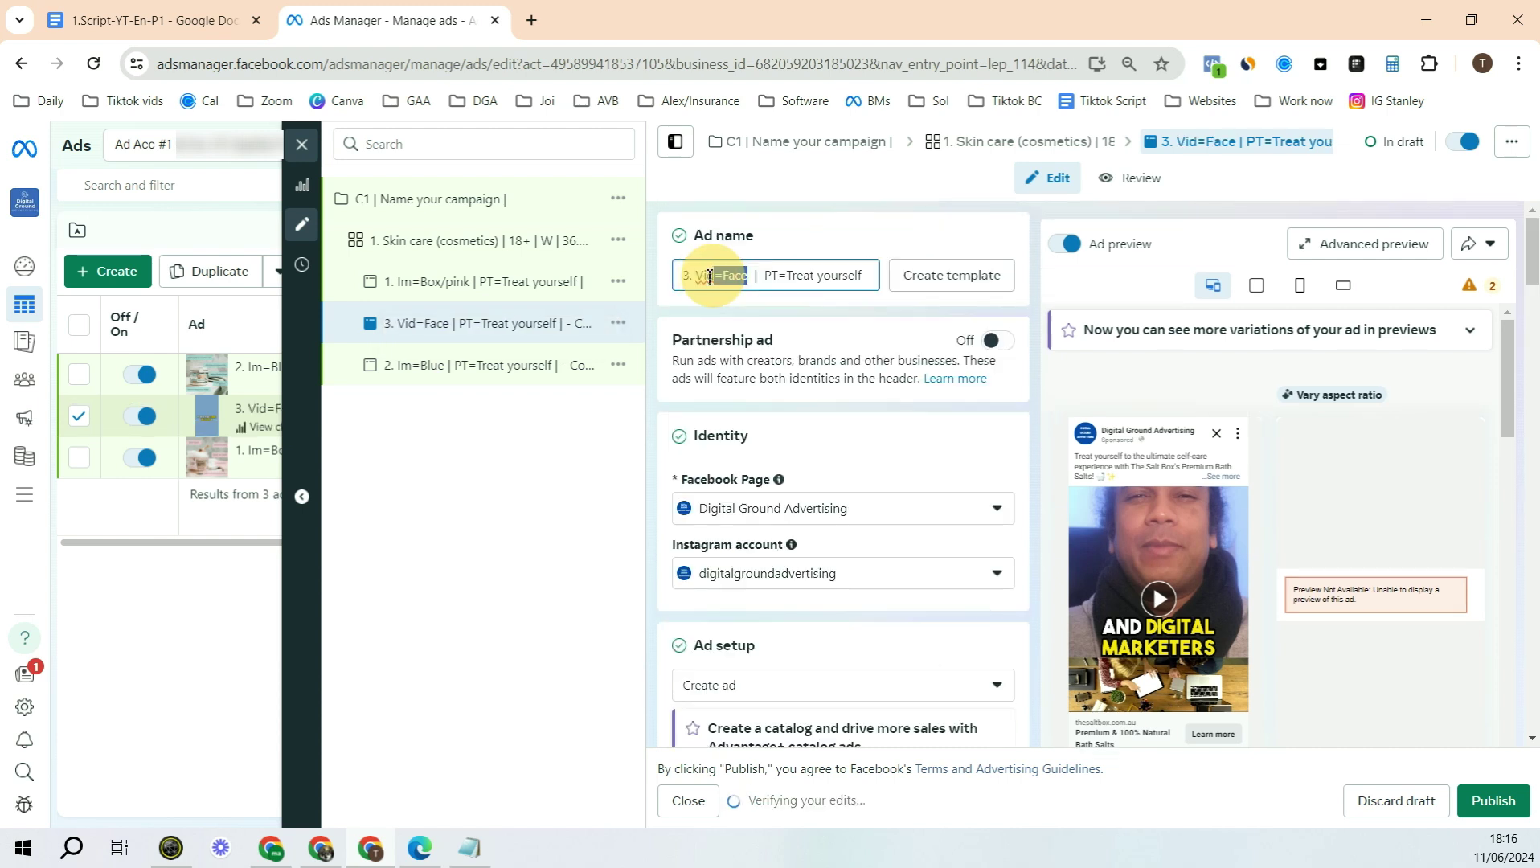
mouse_move(722, 272)
mouse_down()
mouse_move(705, 274)
mouse_move(721, 275)
mouse_up()
click(722, 274)
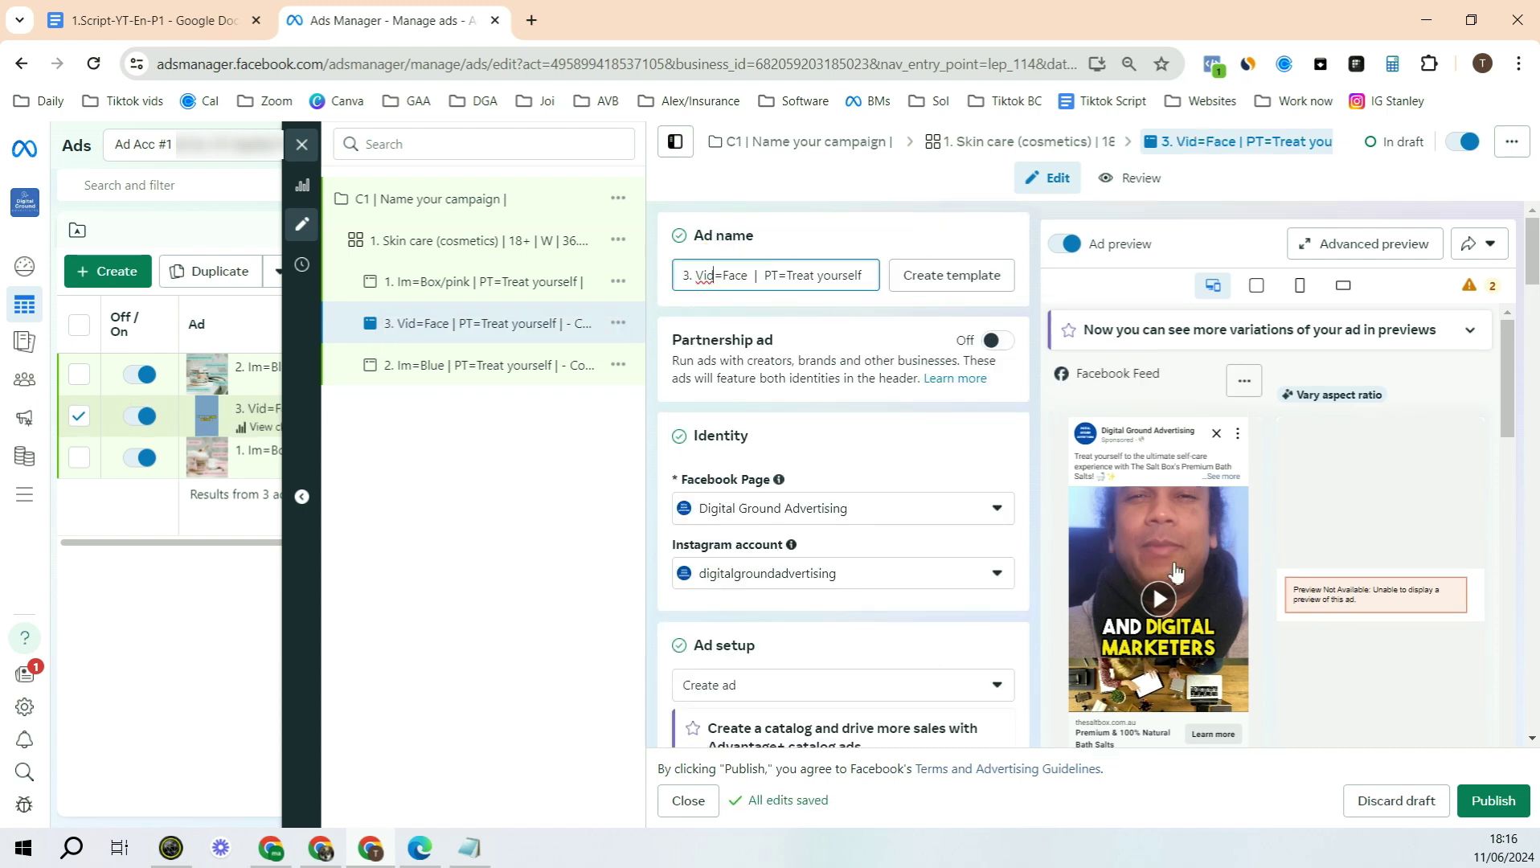
drag(773, 275, 849, 275)
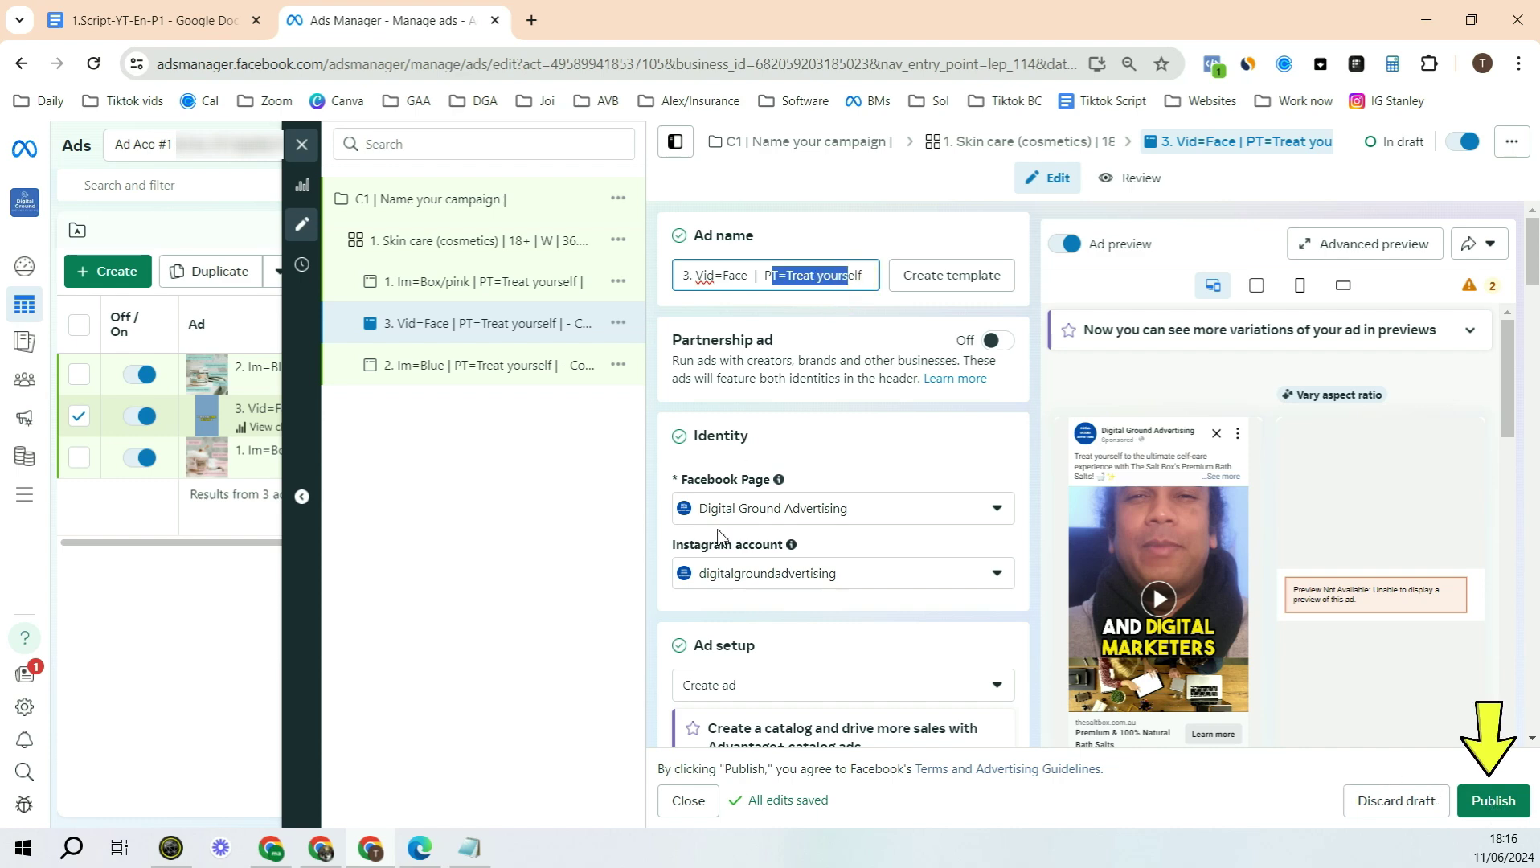
- Close the ad editor and review the C1 campaign's structure through its ad set and ads
click(301, 145)
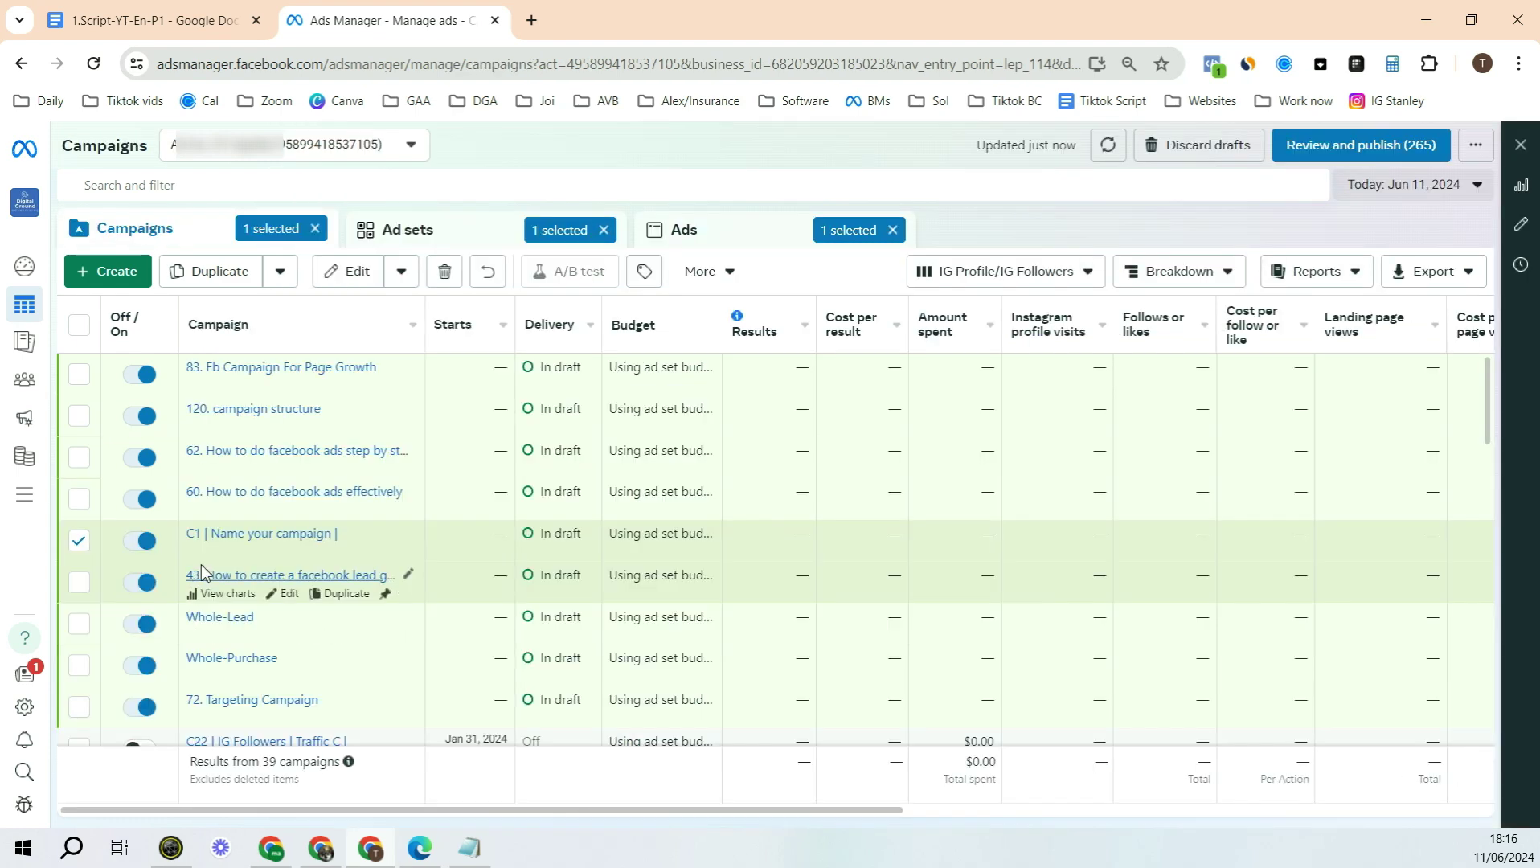
click(229, 535)
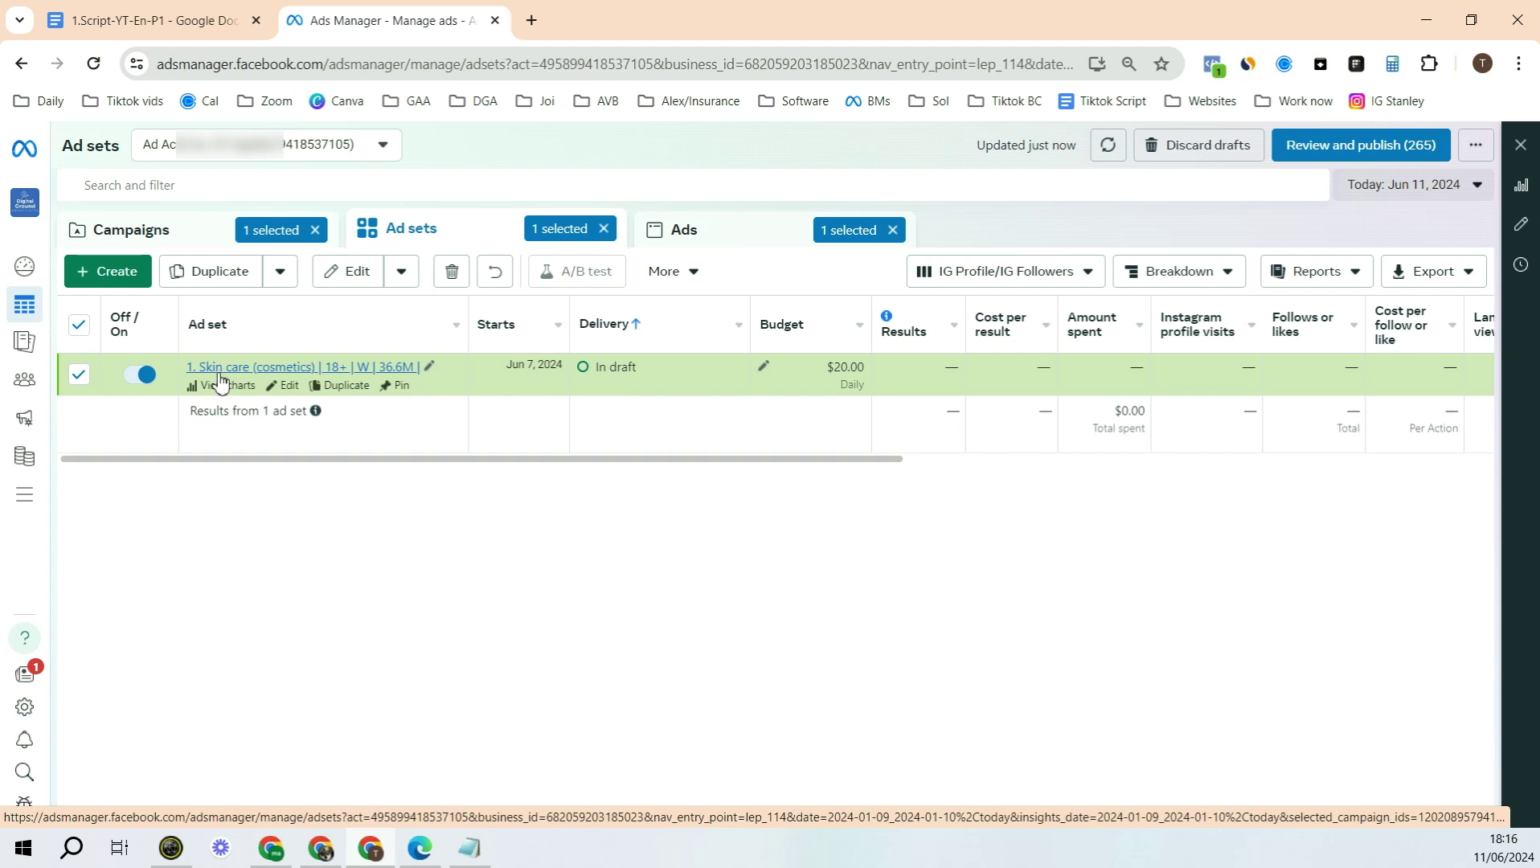
click(277, 368)
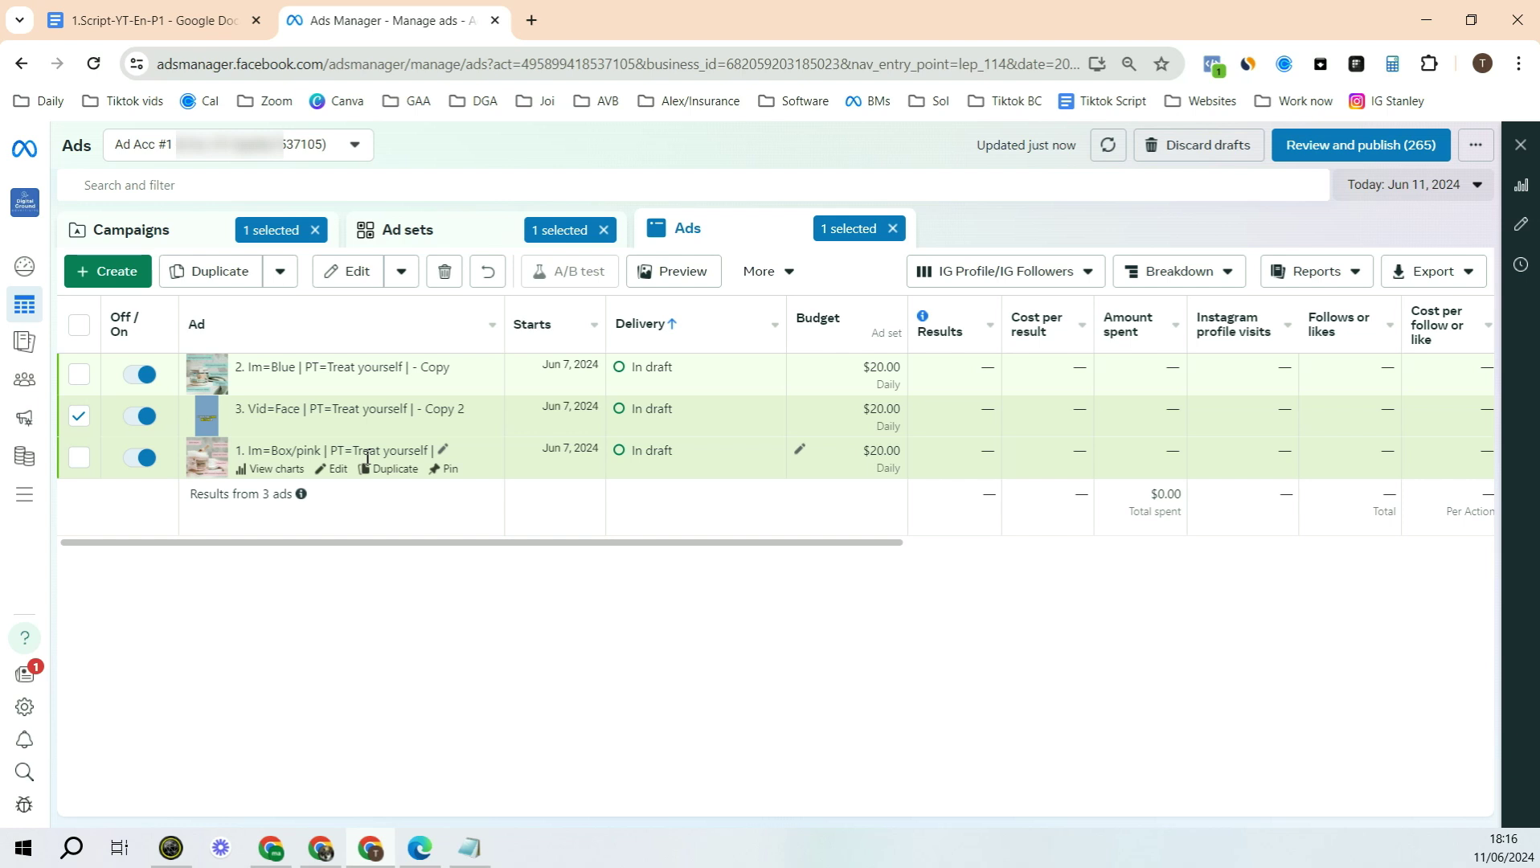
click(504, 243)
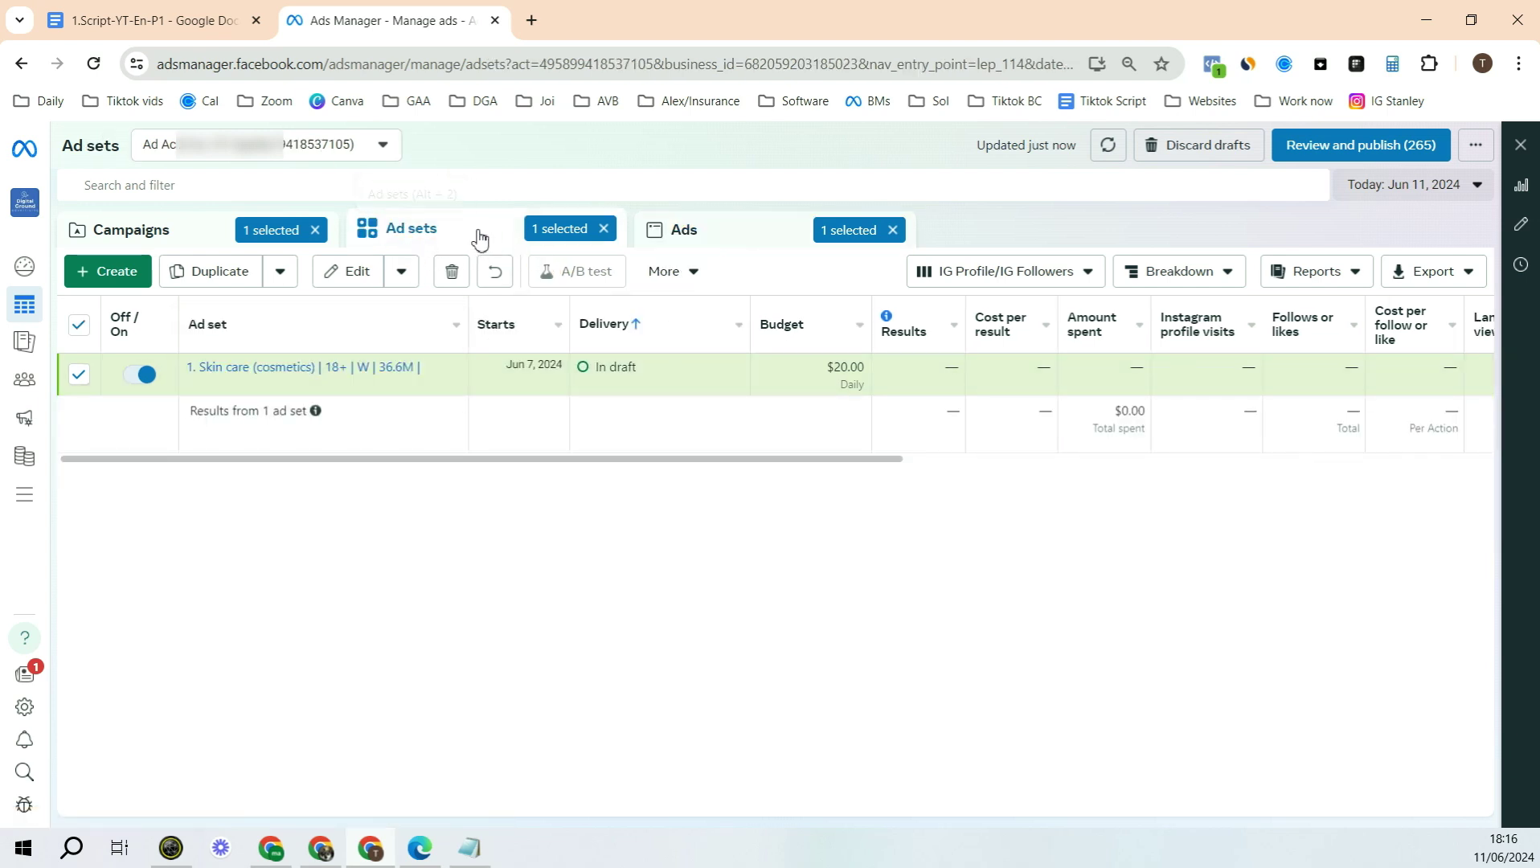
click(674, 236)
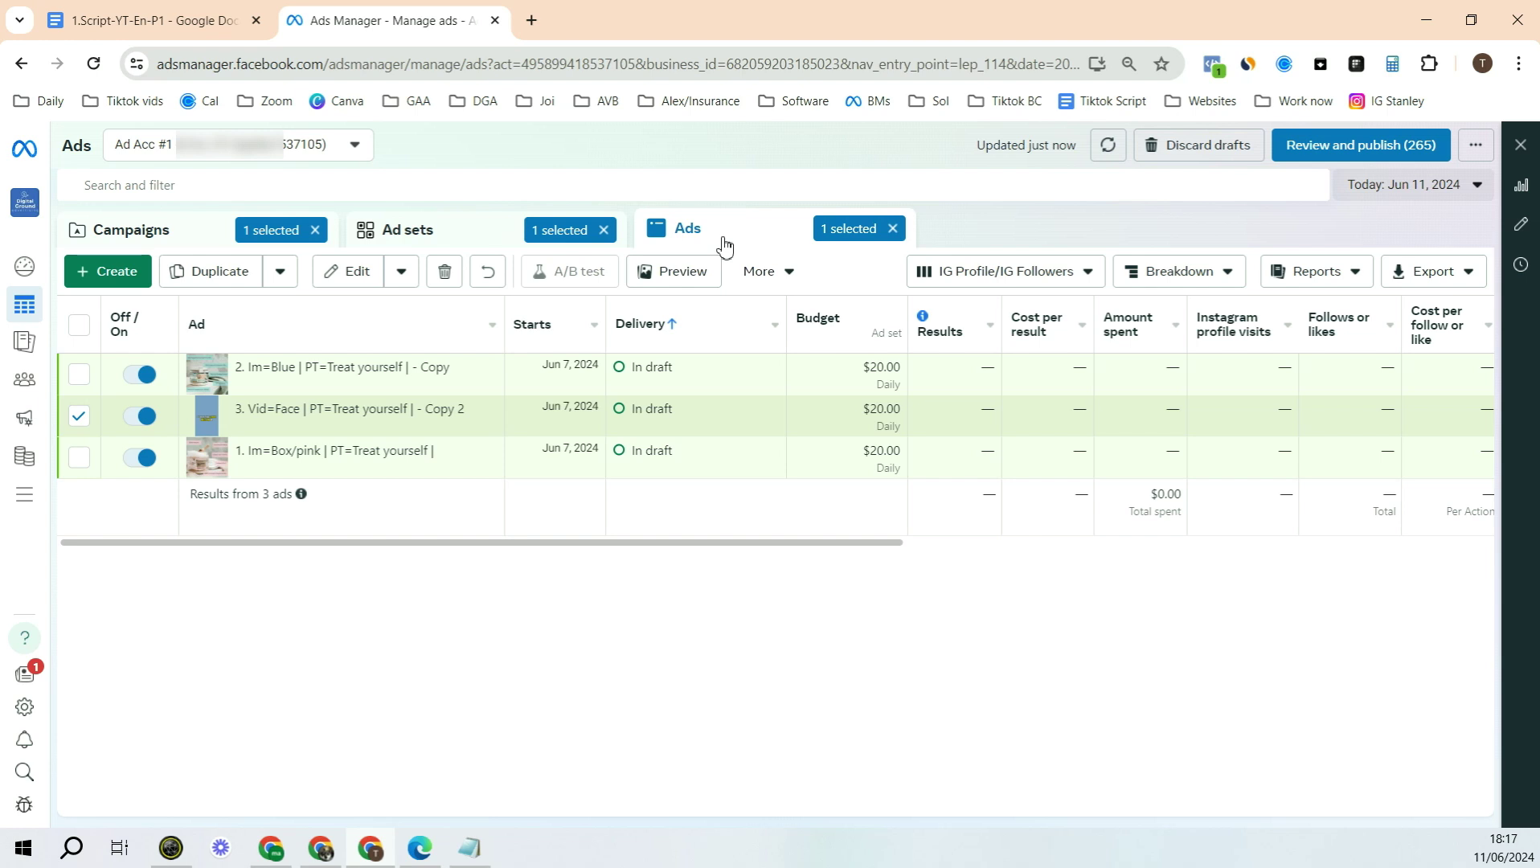
- Duplicate the Skin care (cosmetics) ad set once within the original campaign and number the copy 2
click(452, 239)
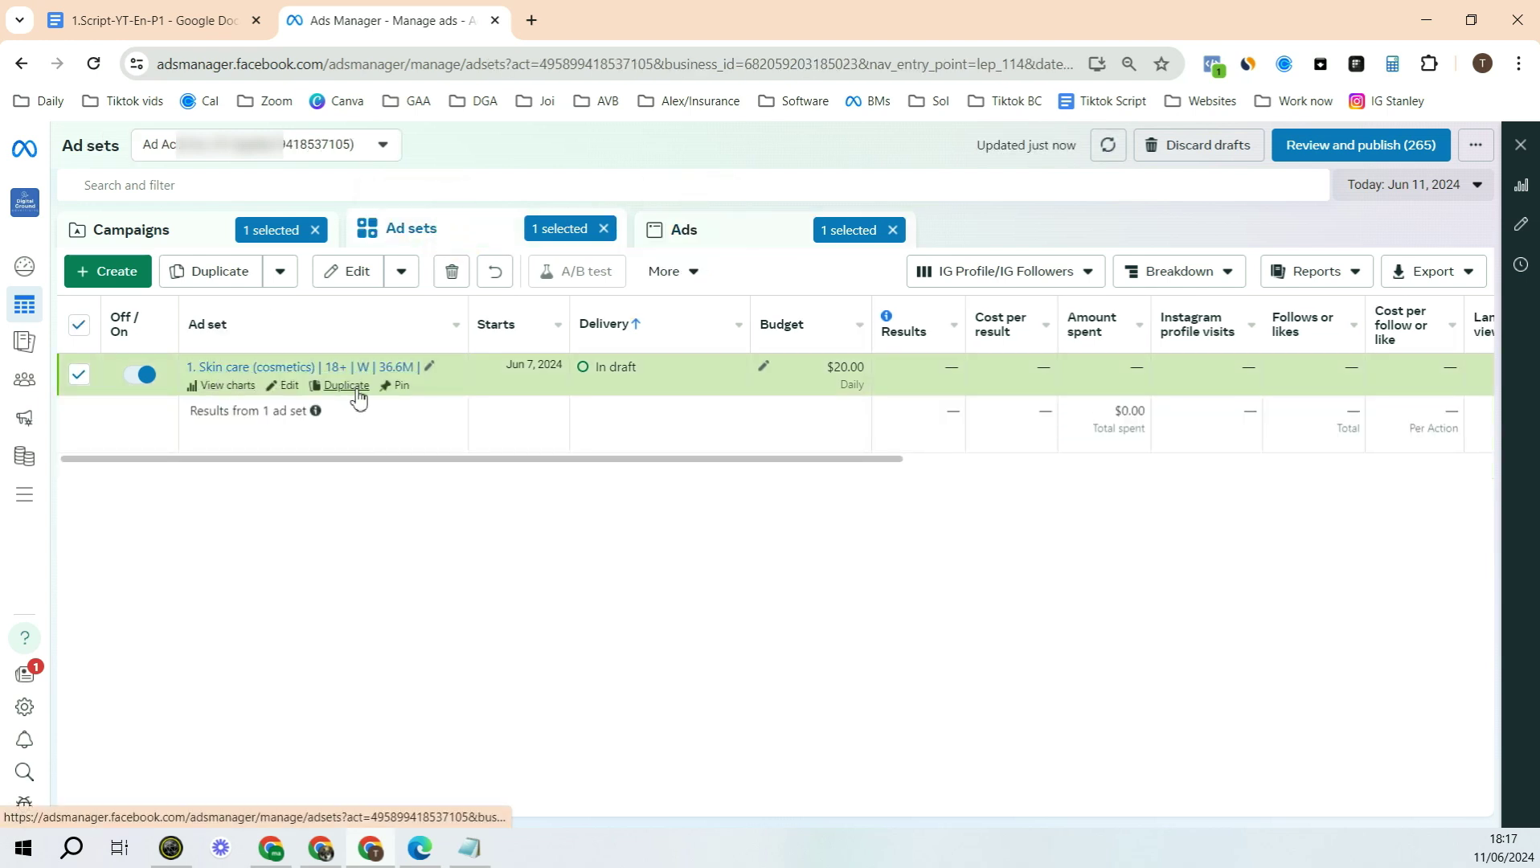
click(346, 386)
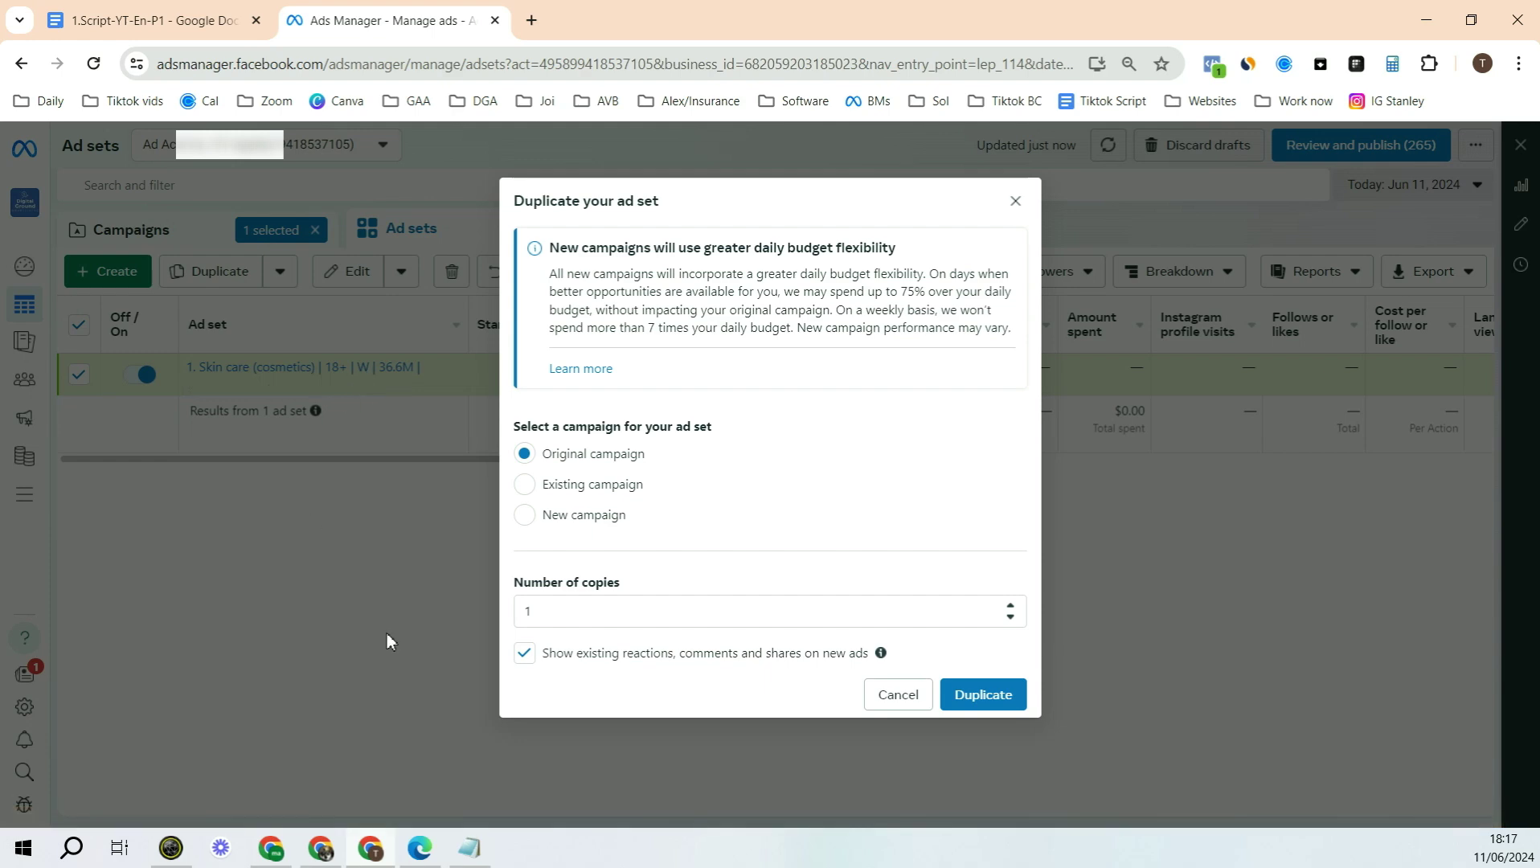
click(971, 697)
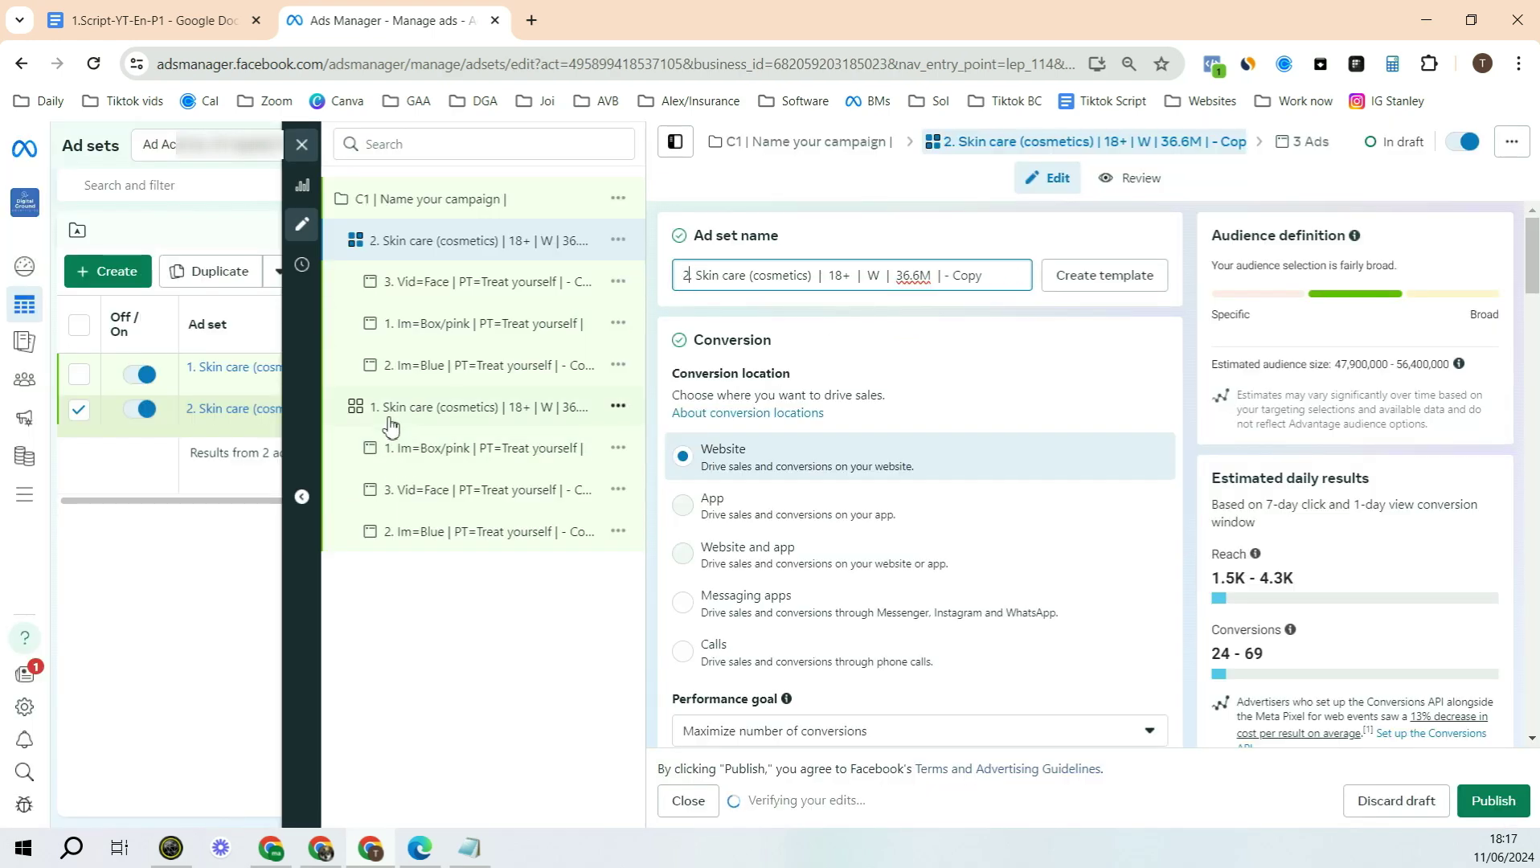
drag(722, 275, 677, 273)
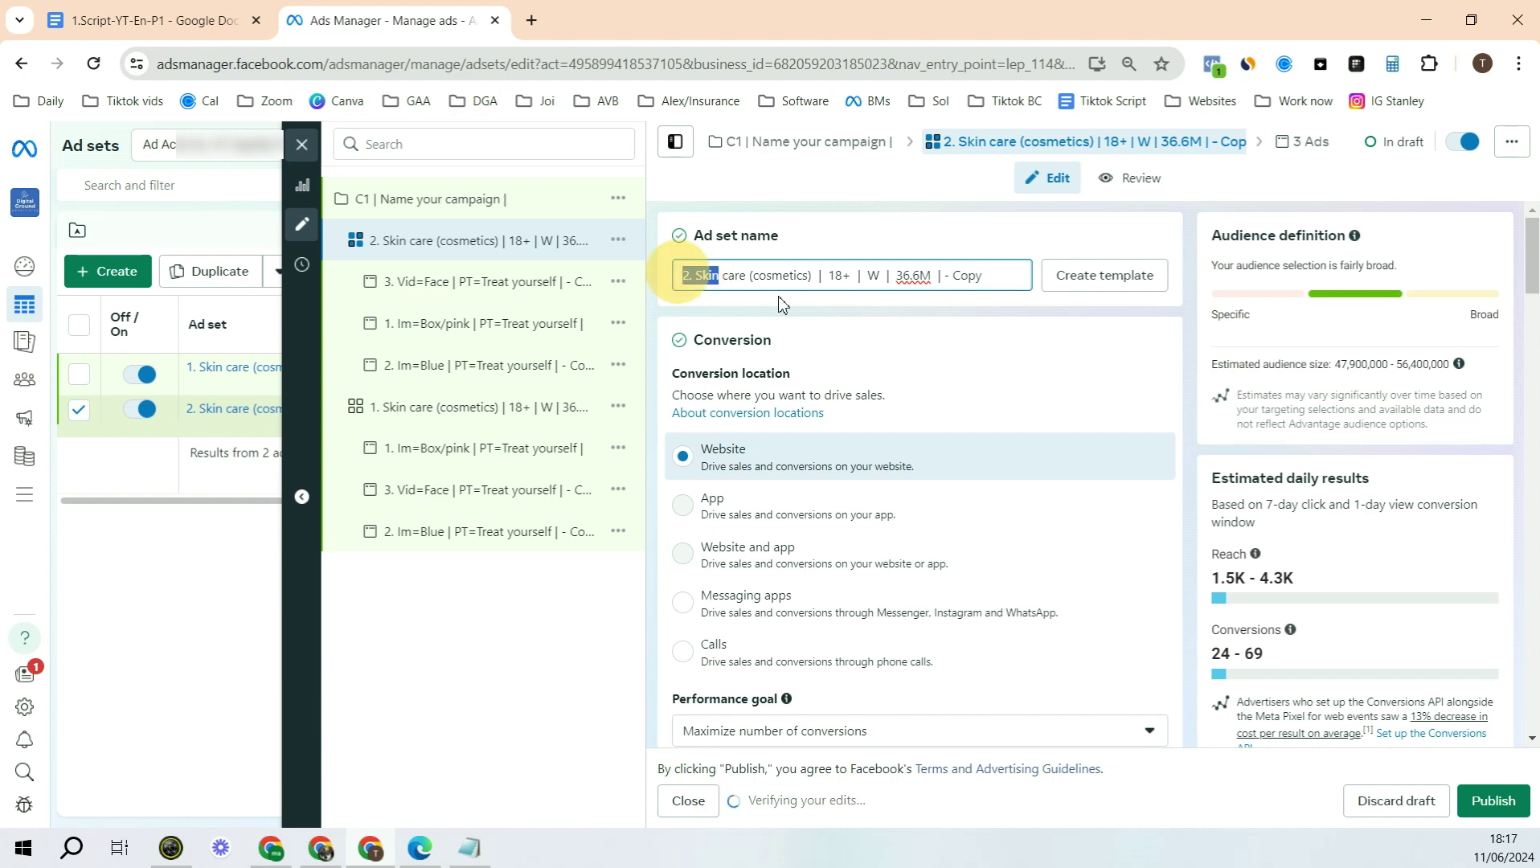
click(944, 318)
- Replace the Skin care (cosmetics) interest in ad set 2 with the suggested interest Natural skin care (cosmetics)
scroll(1003, 332, down, 10)
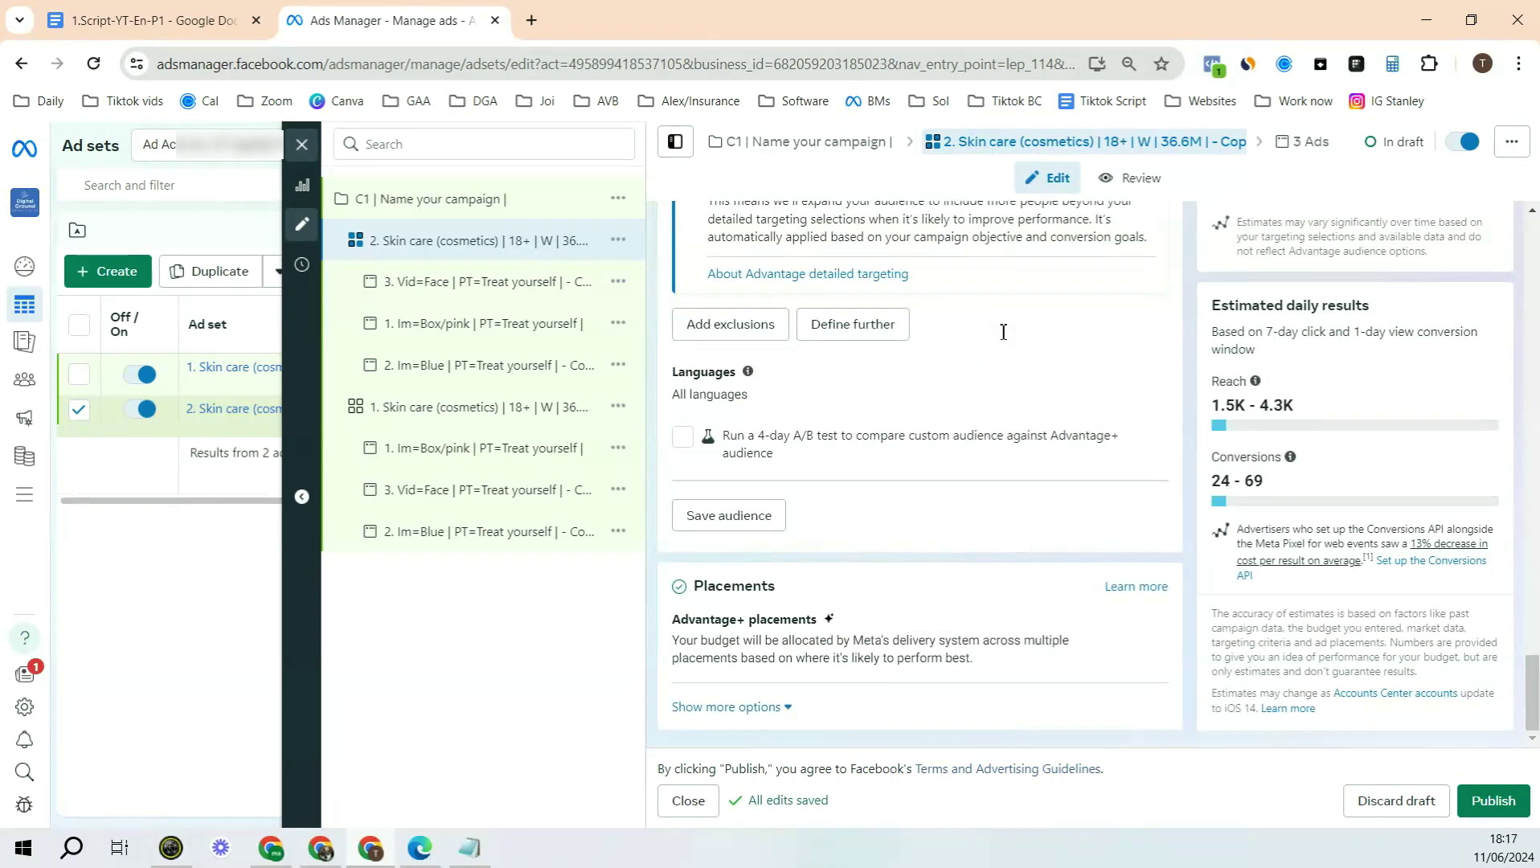
scroll(1003, 332, up, 5)
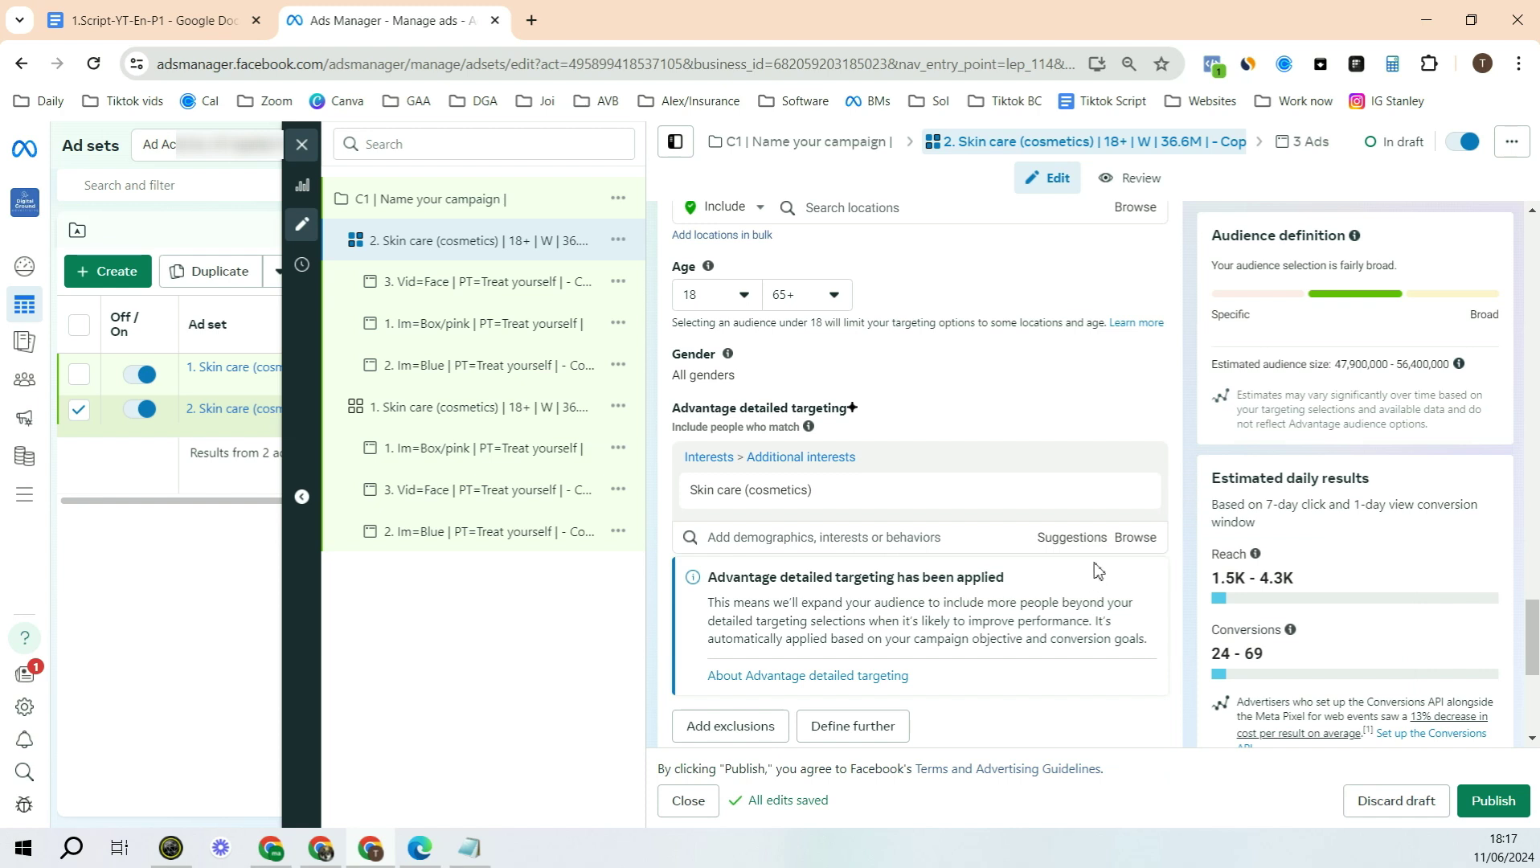
click(1072, 538)
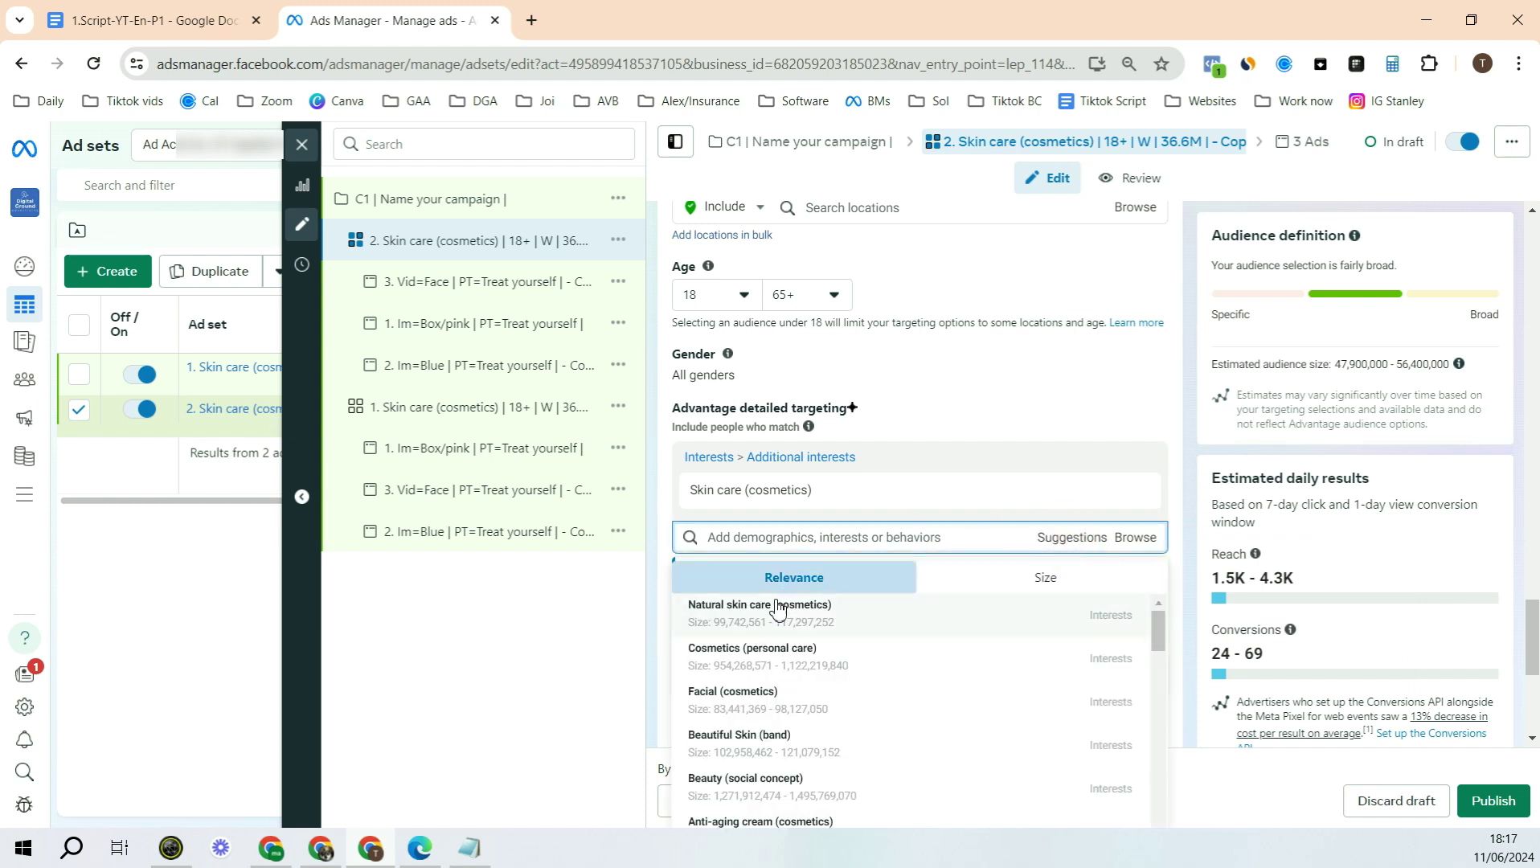
mouse_move(767, 615)
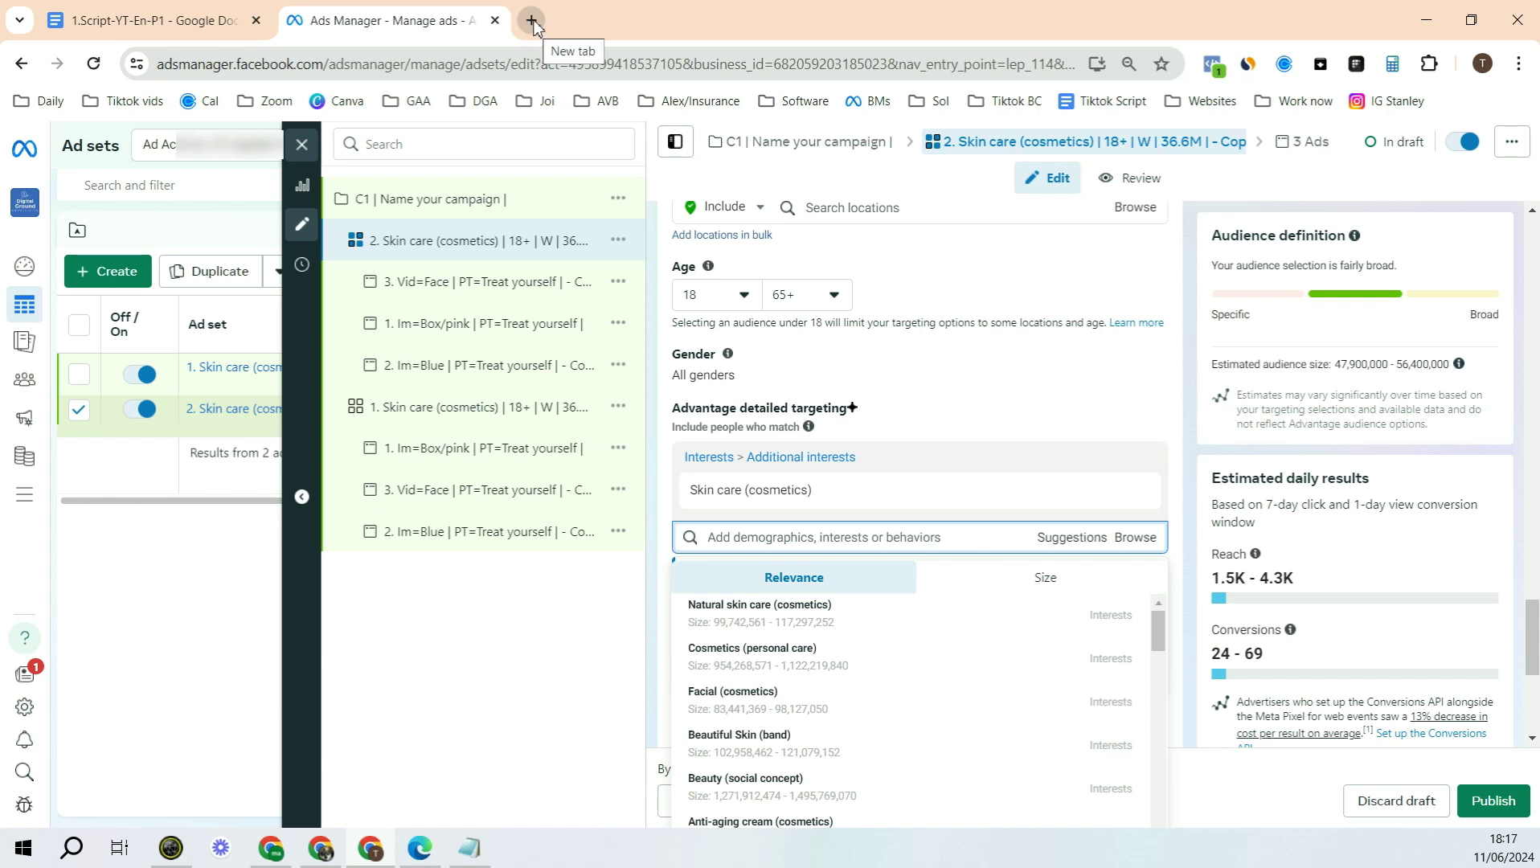
click(736, 617)
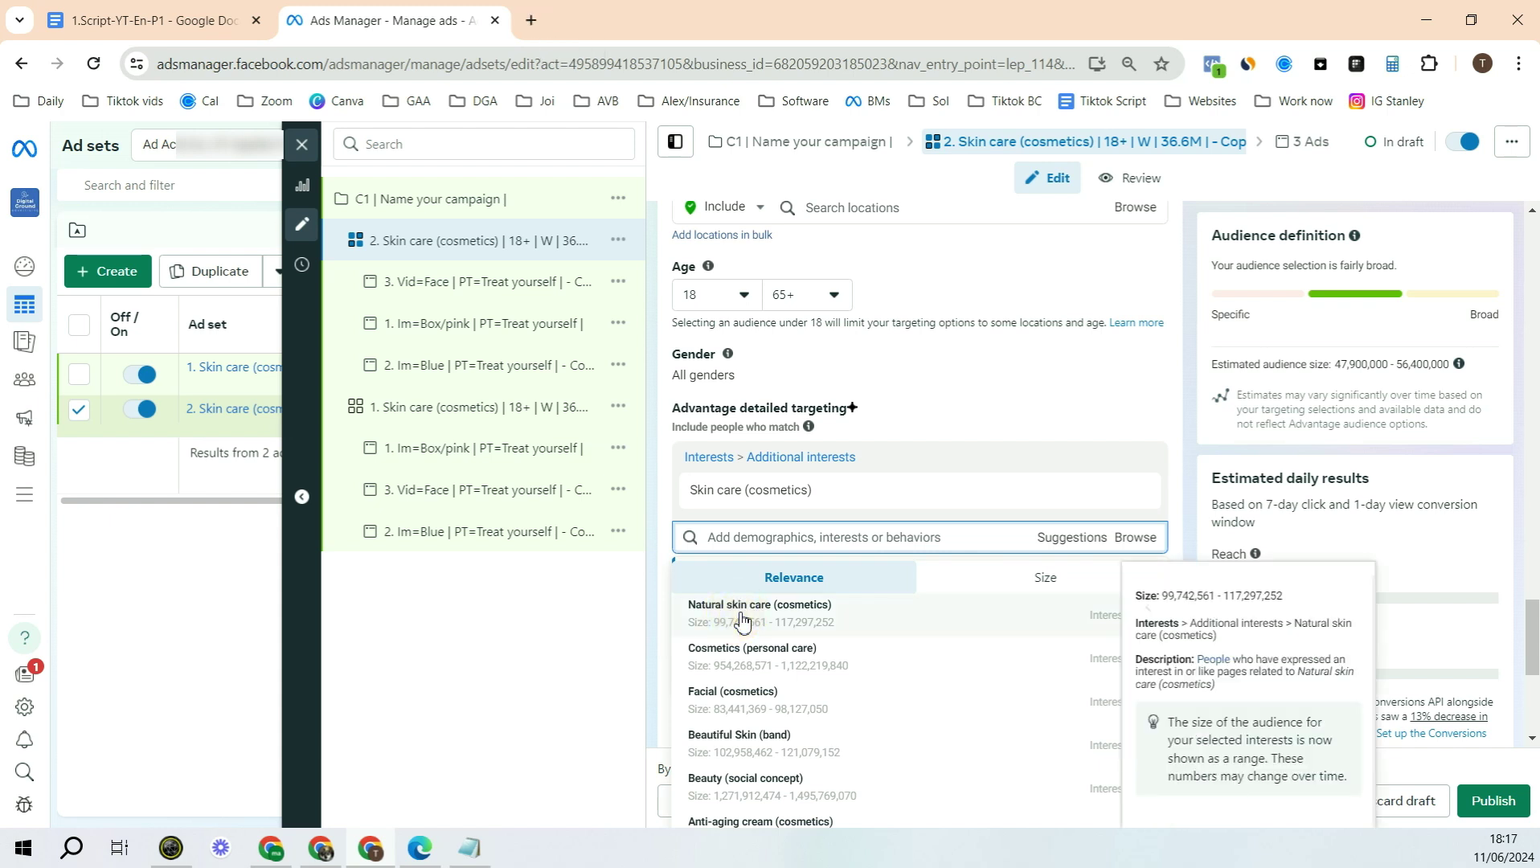
drag(688, 532, 792, 531)
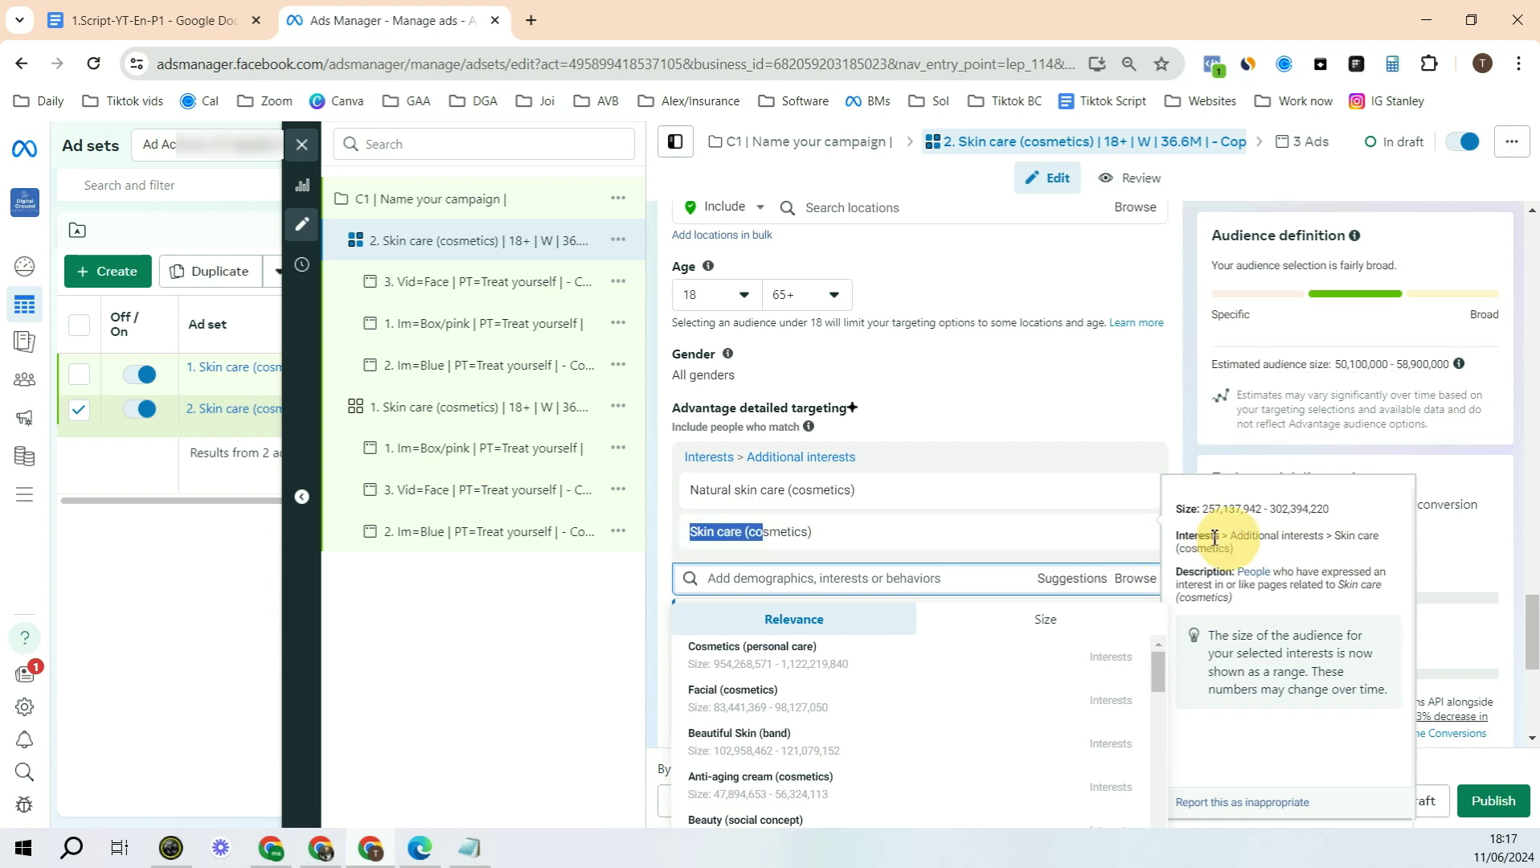
click(1135, 532)
- Rename the second ad set as "2. Natural skin care (cosmetics) | 18+ | W | 23.4M |"
drag(691, 490, 862, 498)
key(ctrl+c)
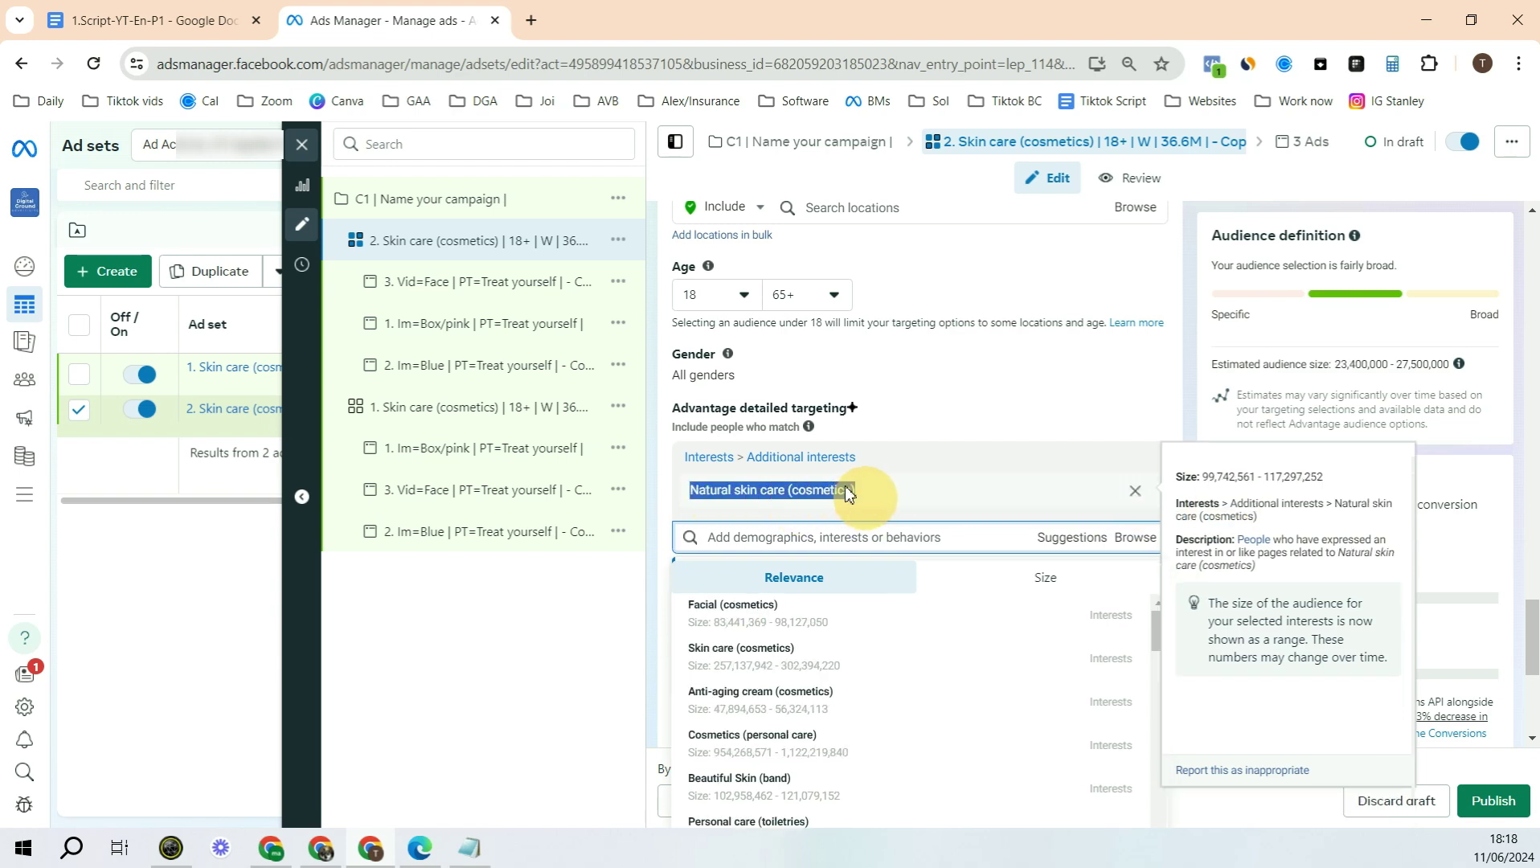
scroll(845, 486, up, 10)
drag(696, 275, 815, 278)
key(ctrl+v)
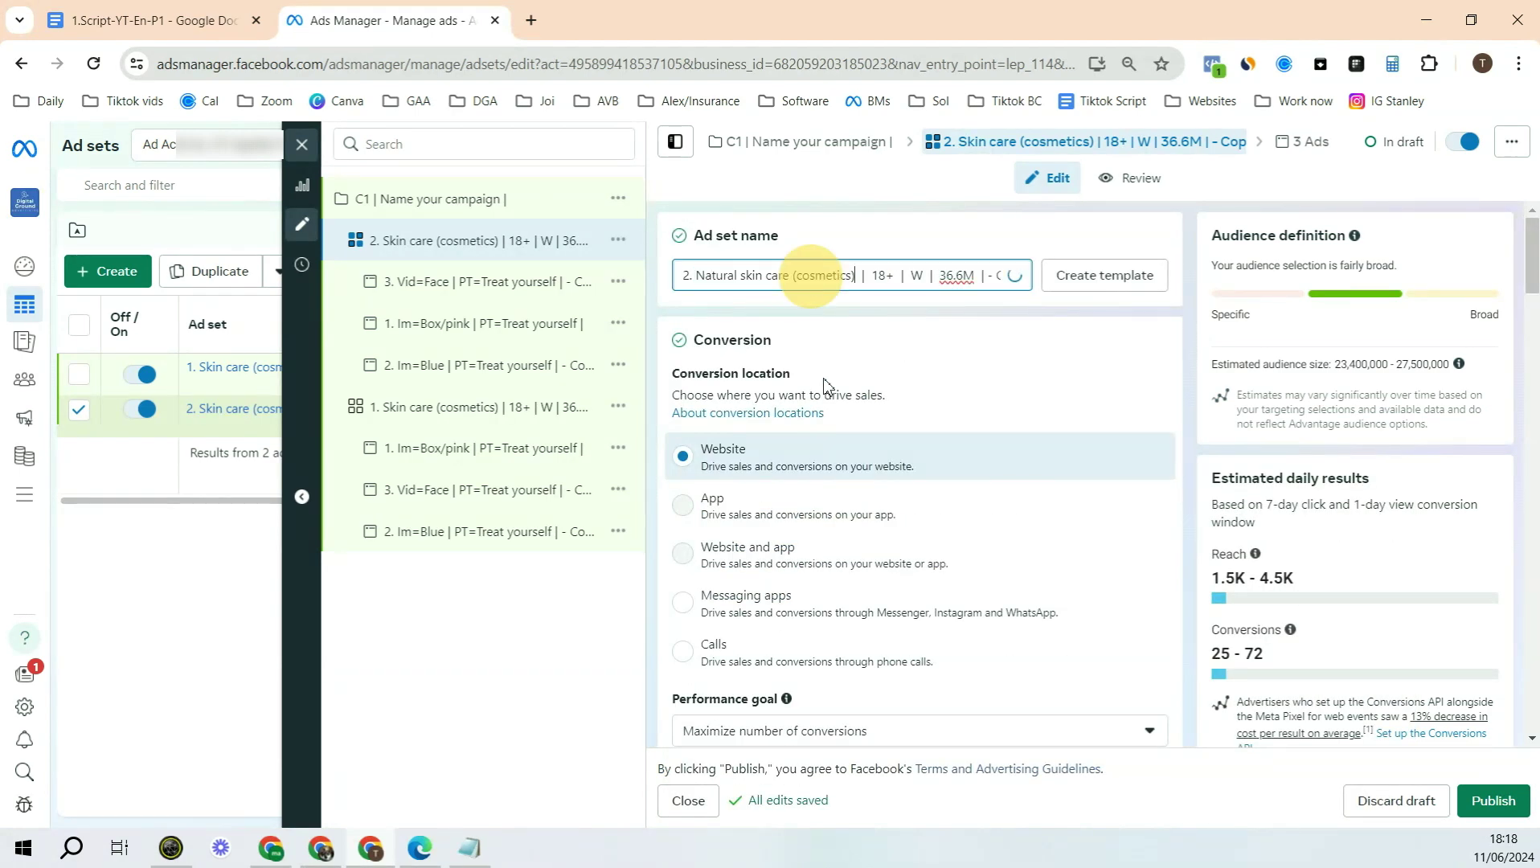
click(822, 379)
drag(1336, 364, 1348, 364)
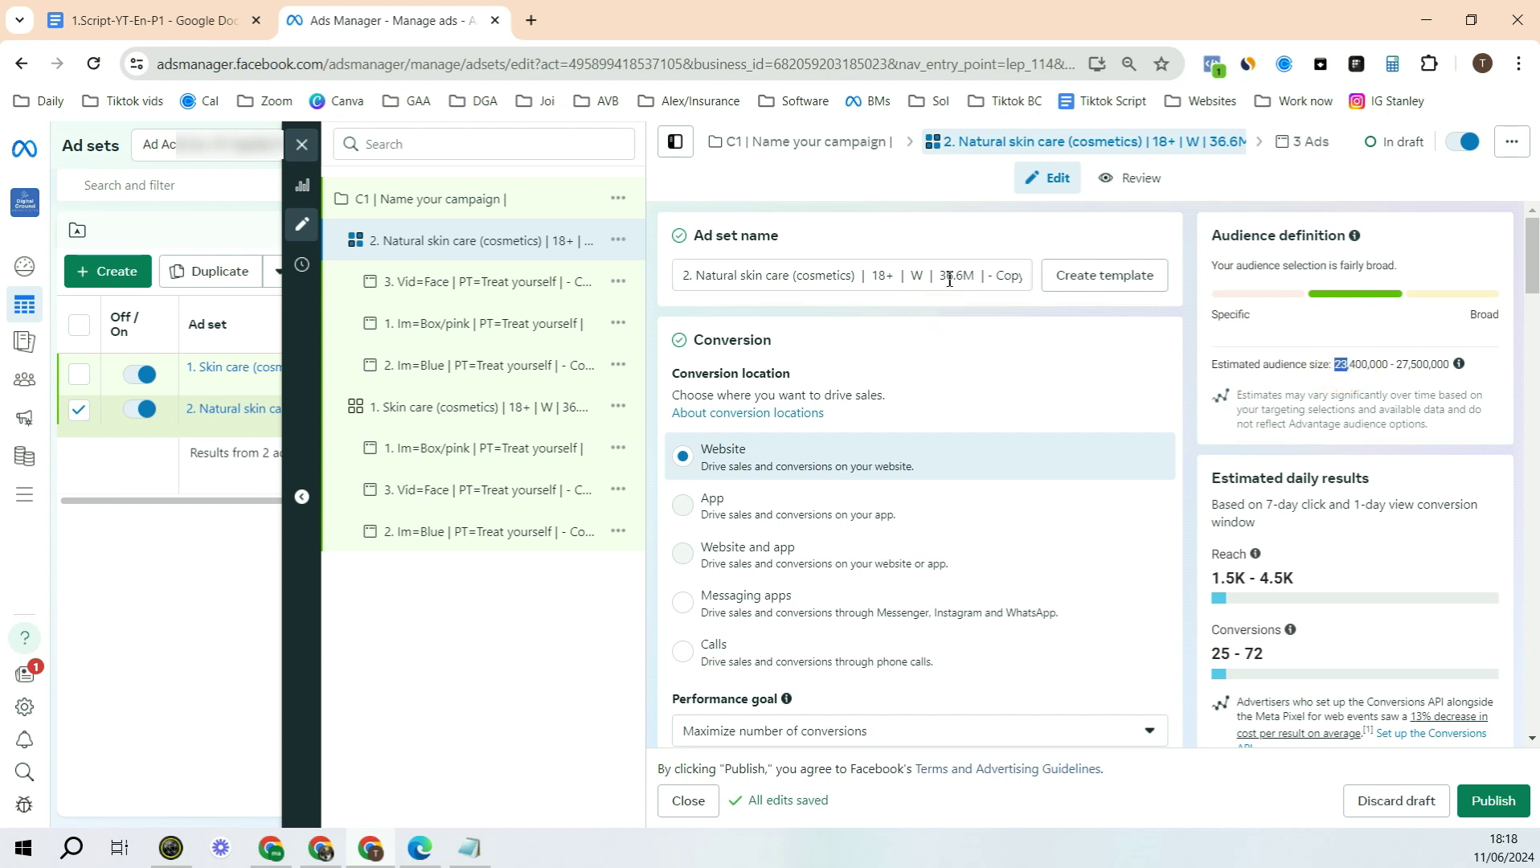
drag(939, 275, 1031, 281)
text(23.4M |)
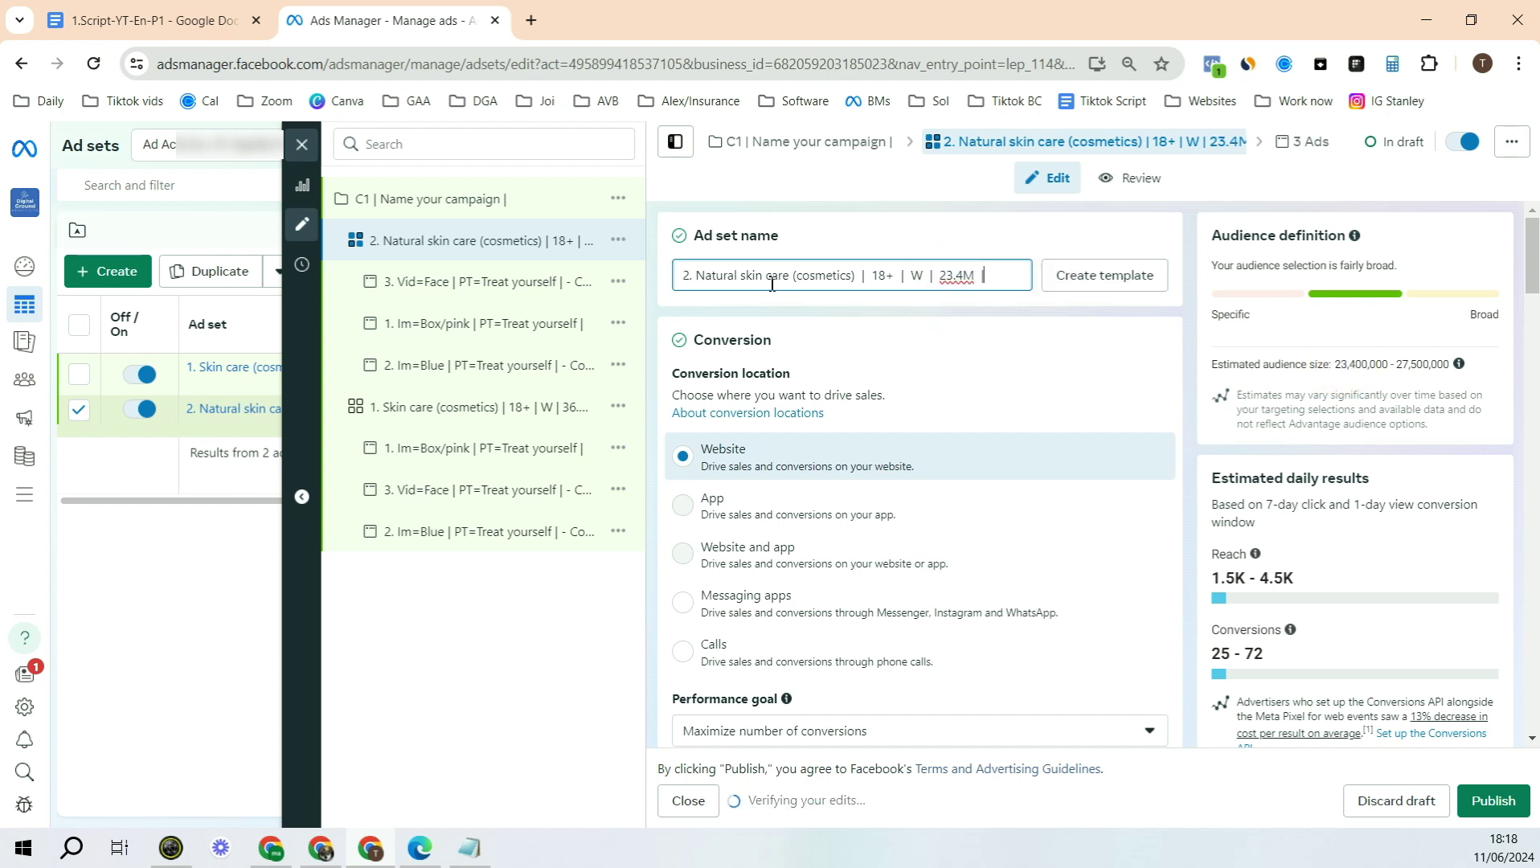
drag(842, 275, 731, 274)
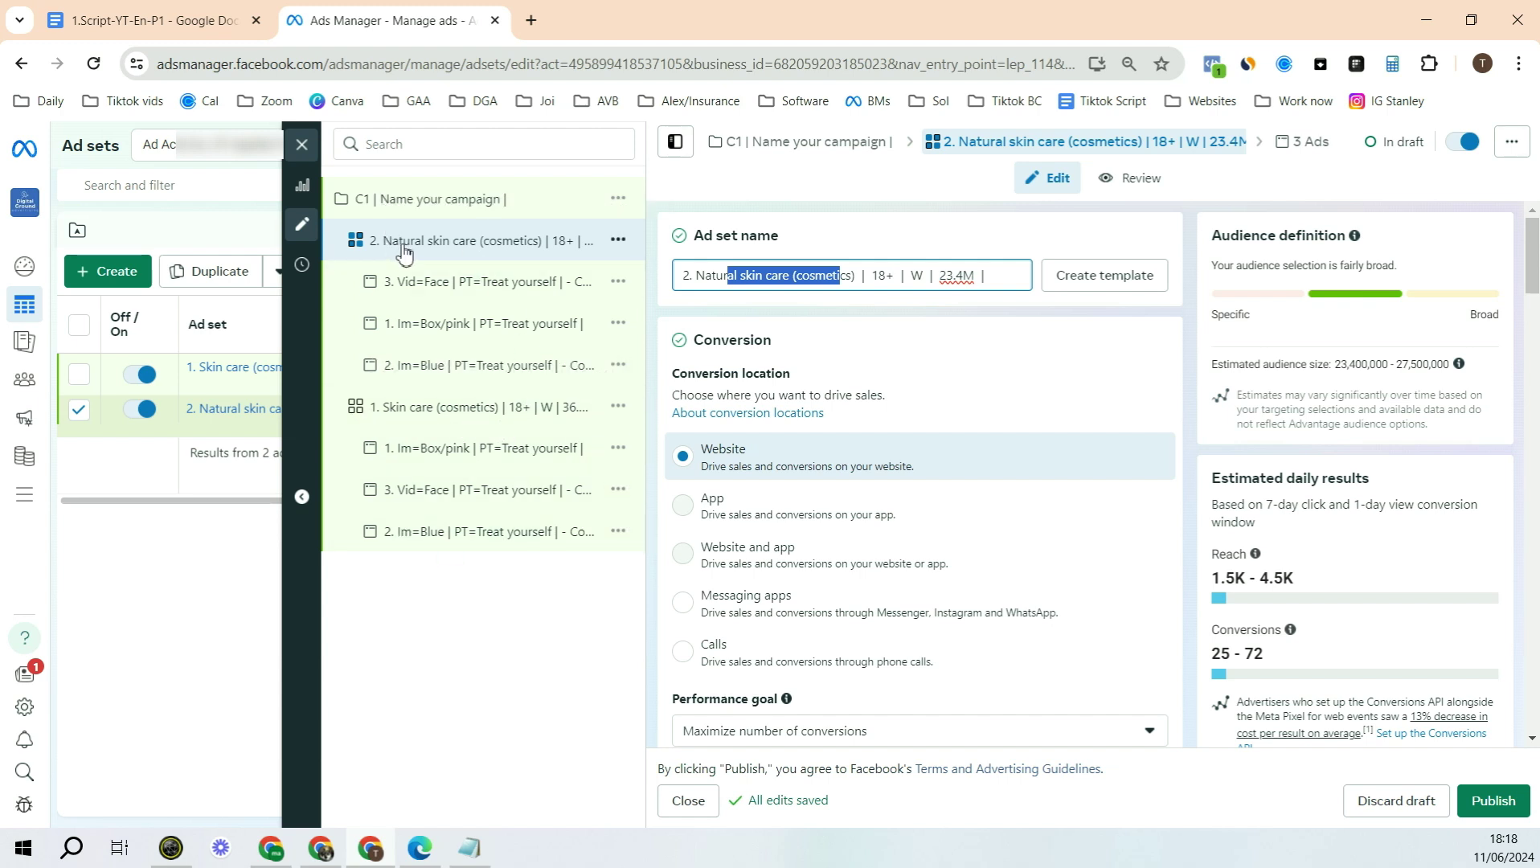
click(547, 251)
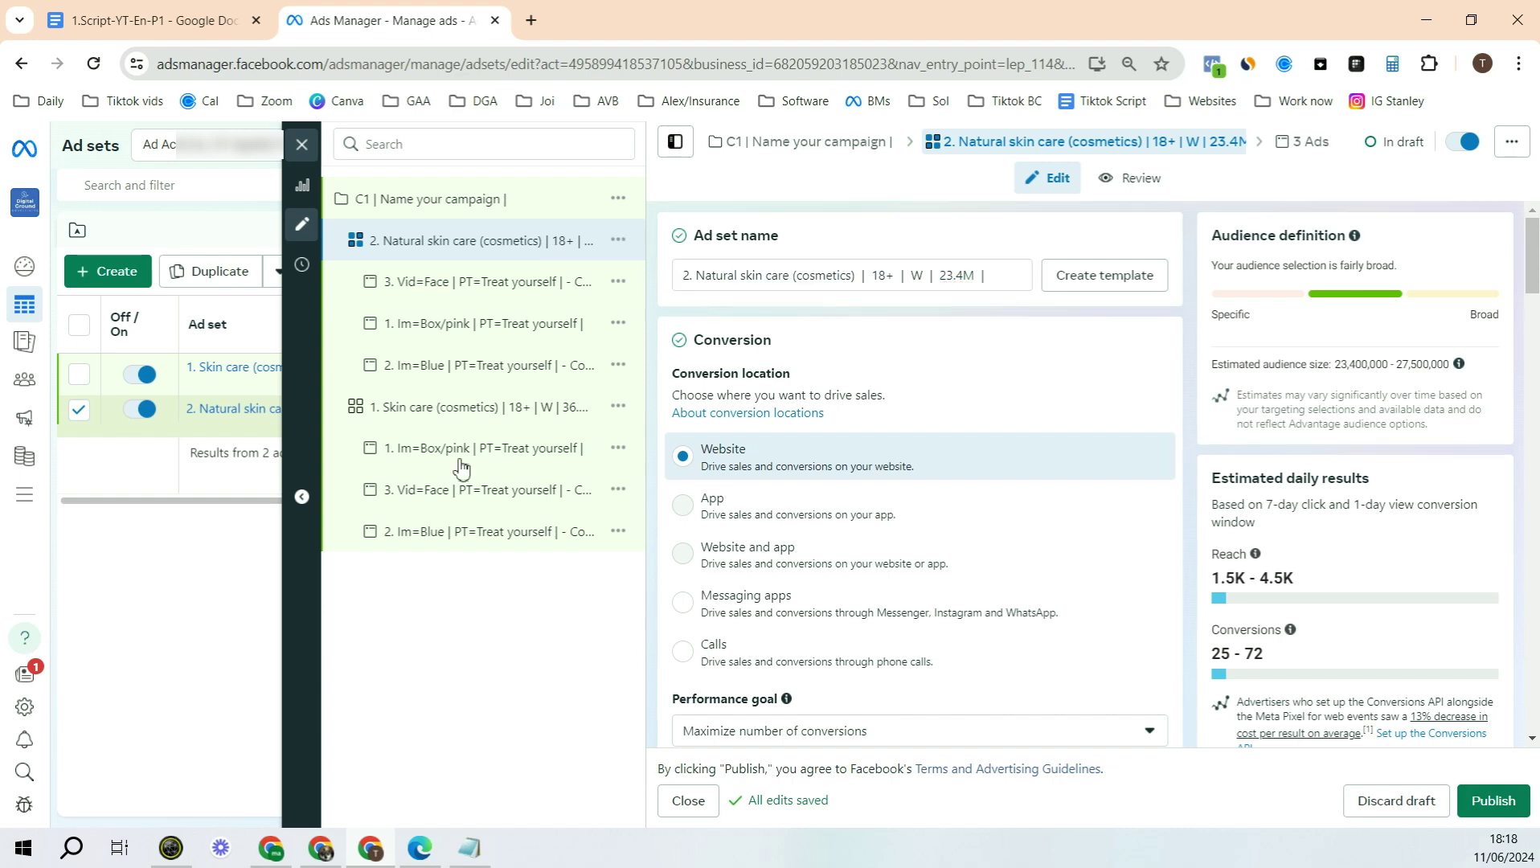
- Close the editor and duplicate the Natural skin care ad set with three copies in the original campaign
click(301, 145)
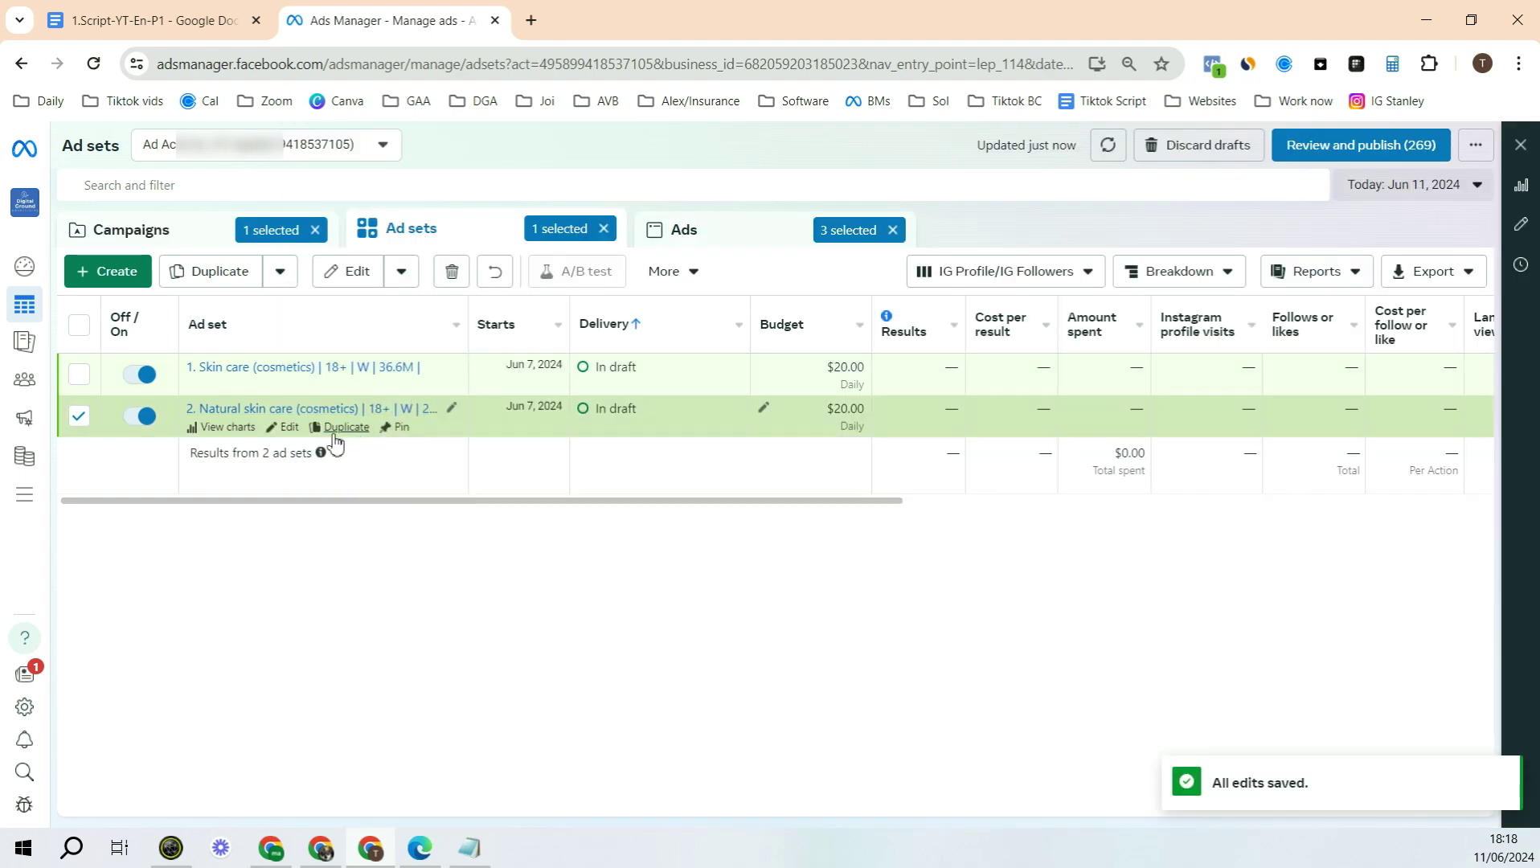
click(337, 428)
click(1015, 609)
click(974, 696)
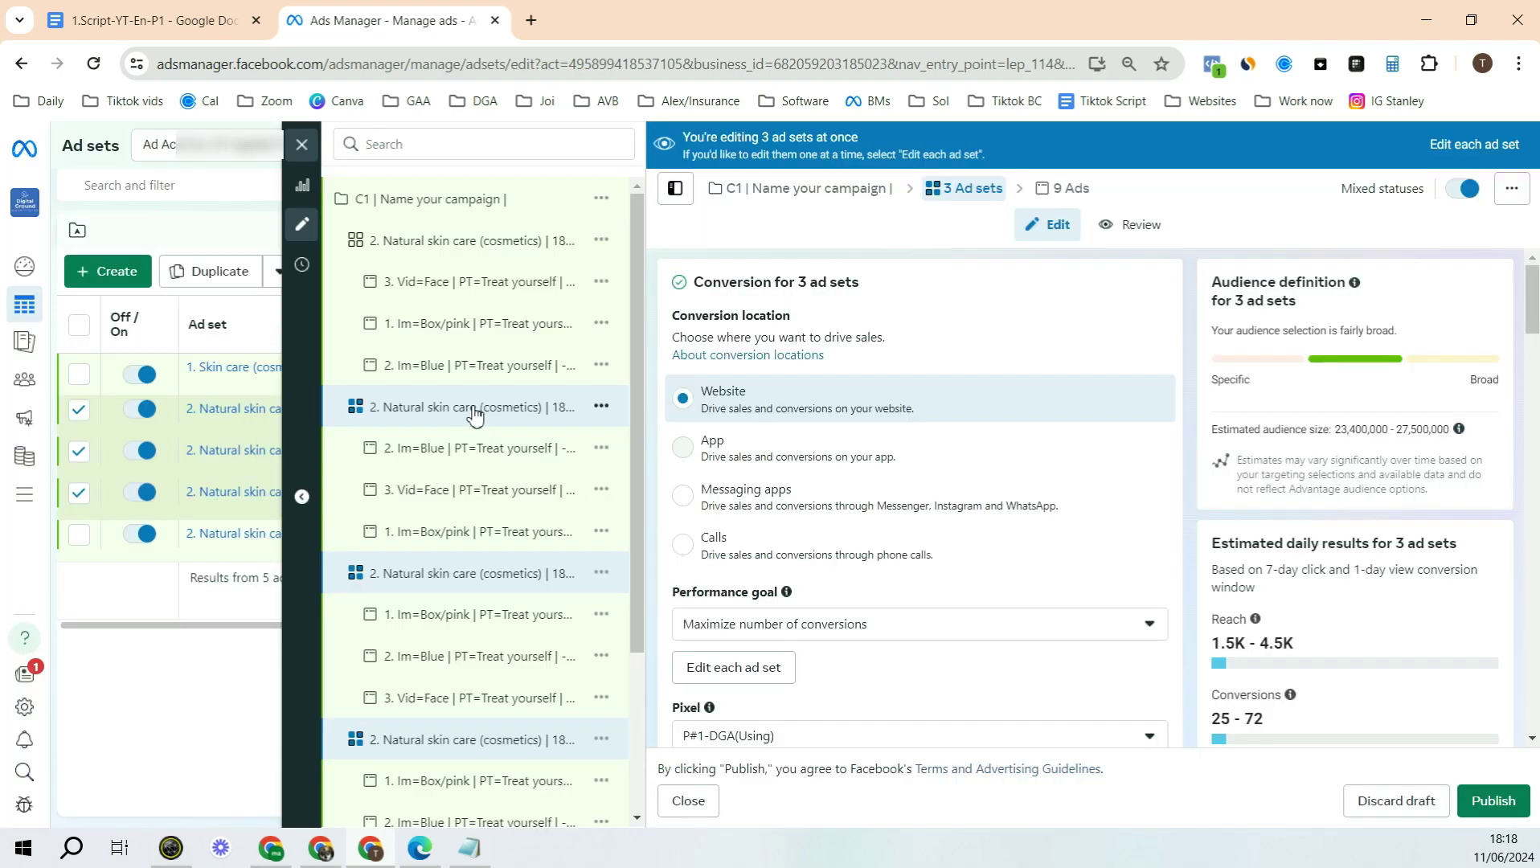
- Number one of the copied ad sets 3 and add Facial (cosmetics) to its detailed targeting
click(475, 412)
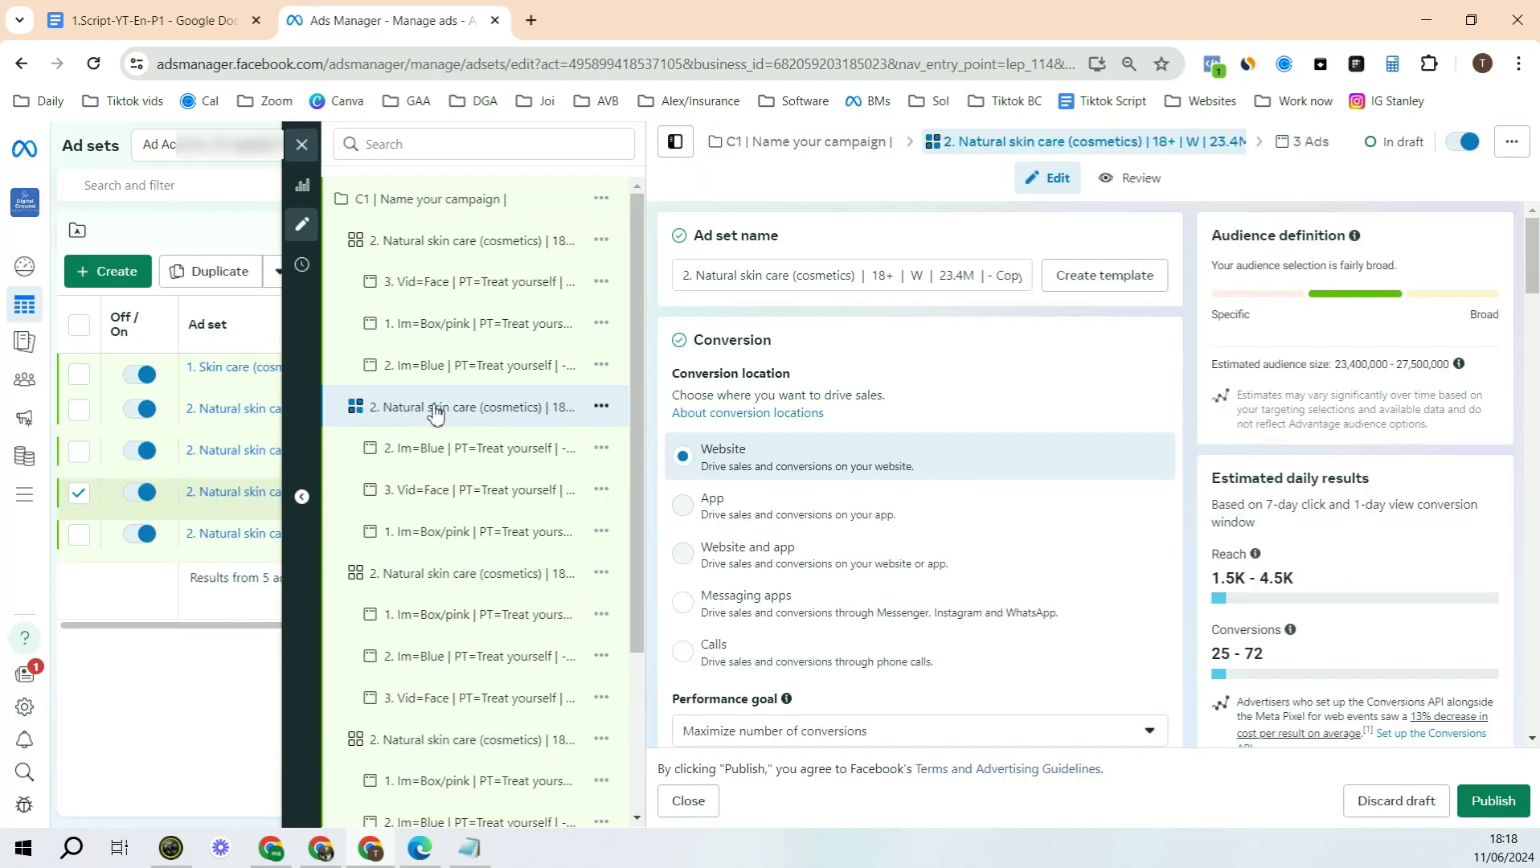
drag(691, 275, 623, 297)
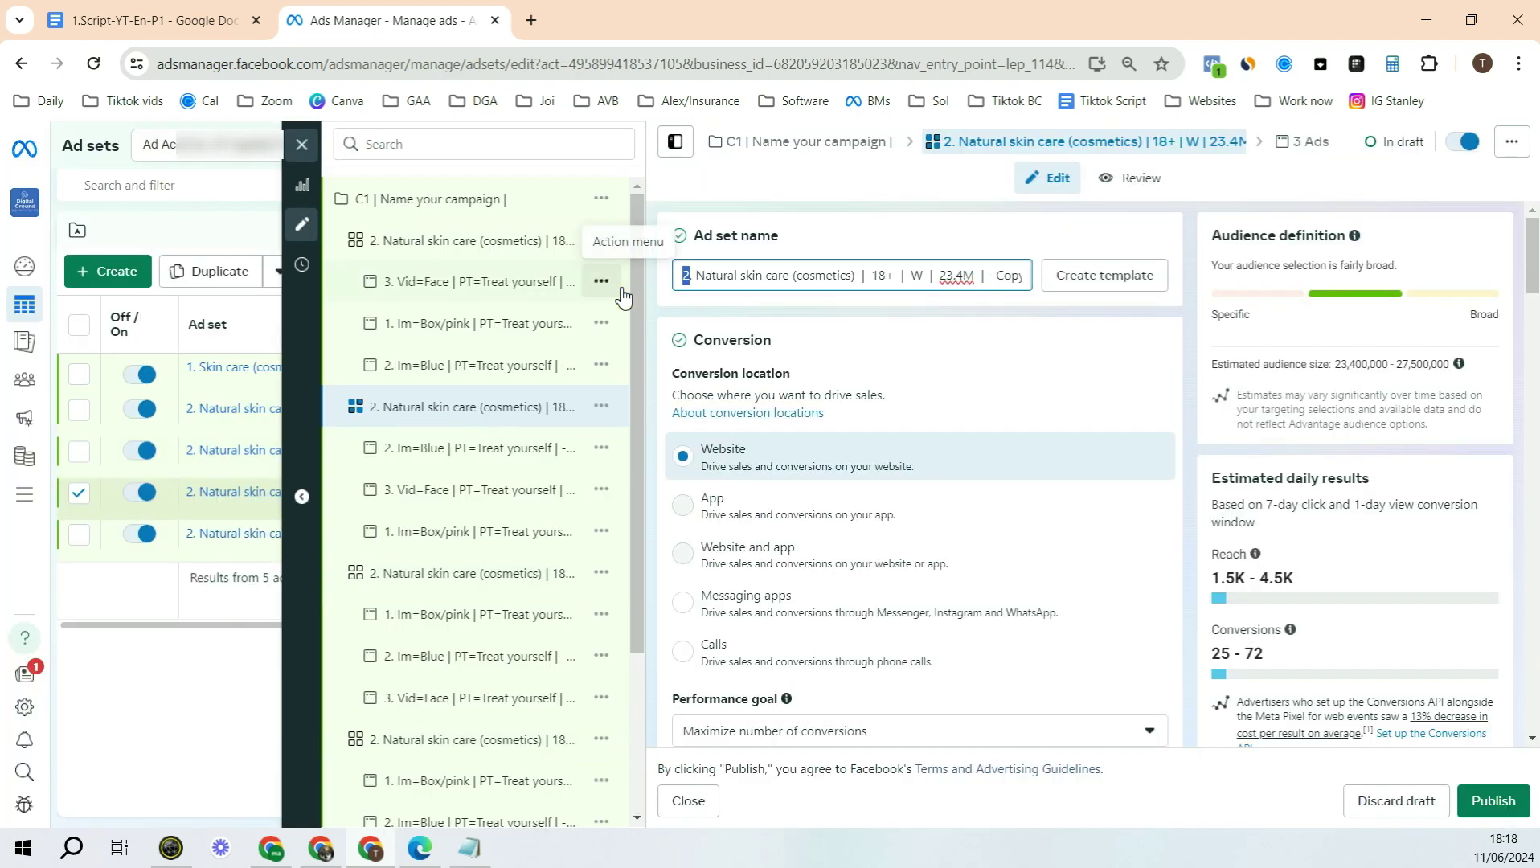
scroll(1035, 382, down, 15)
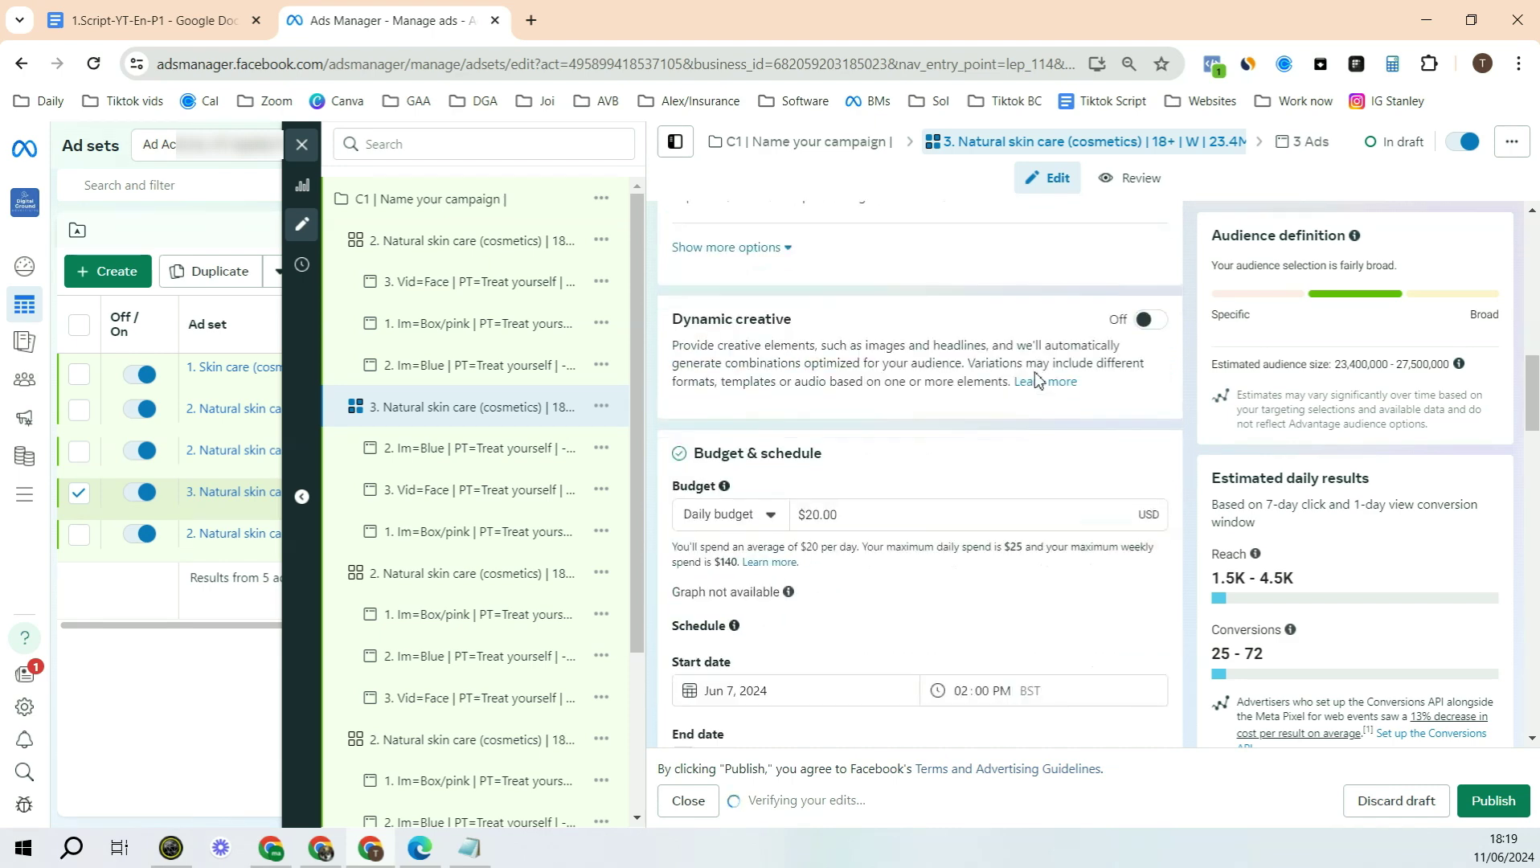
scroll(1035, 382, down, 15)
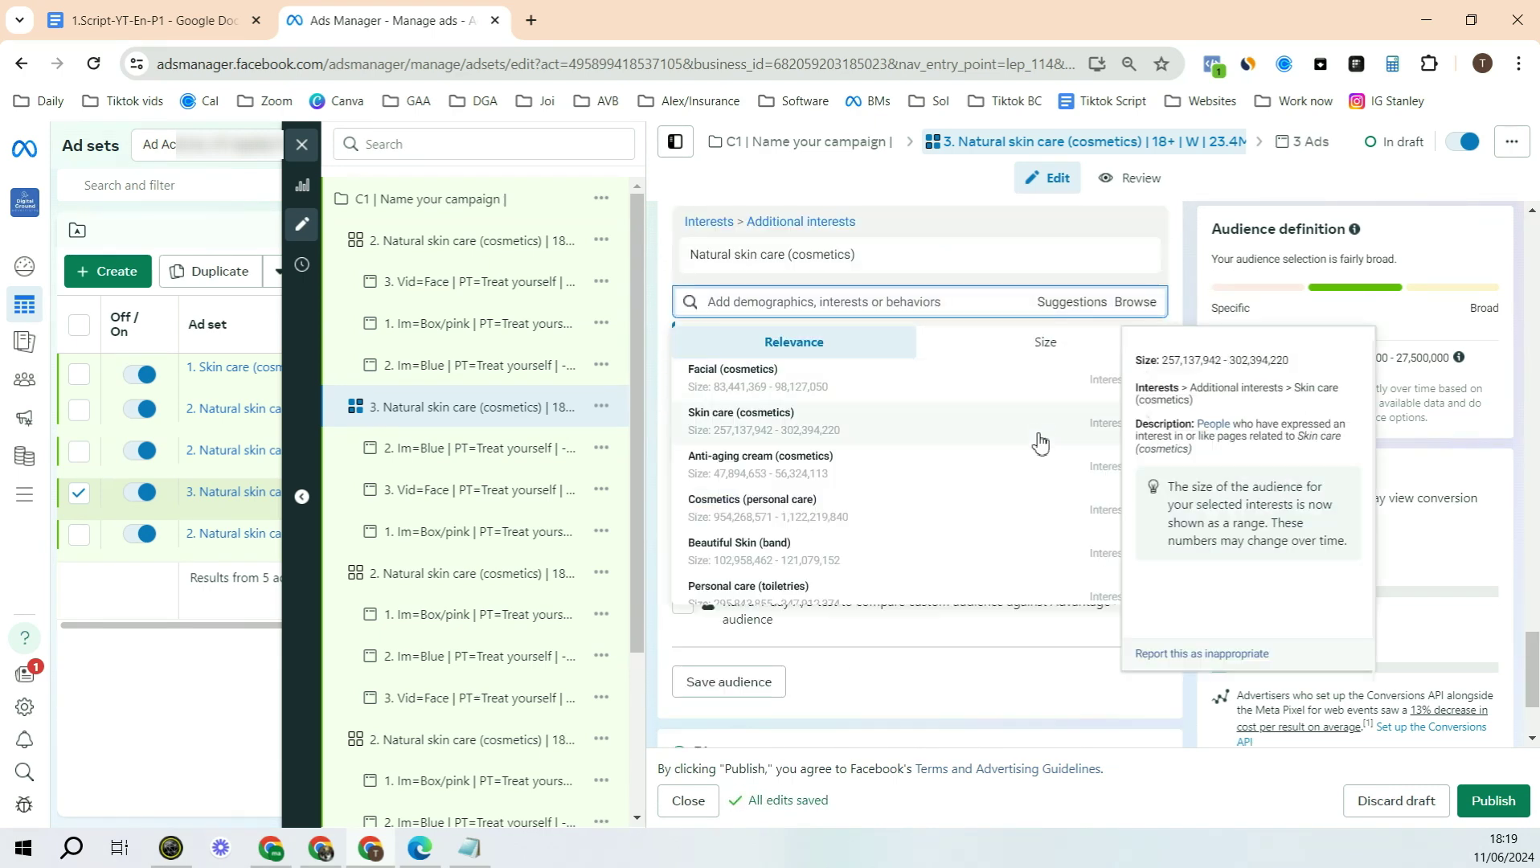
click(744, 378)
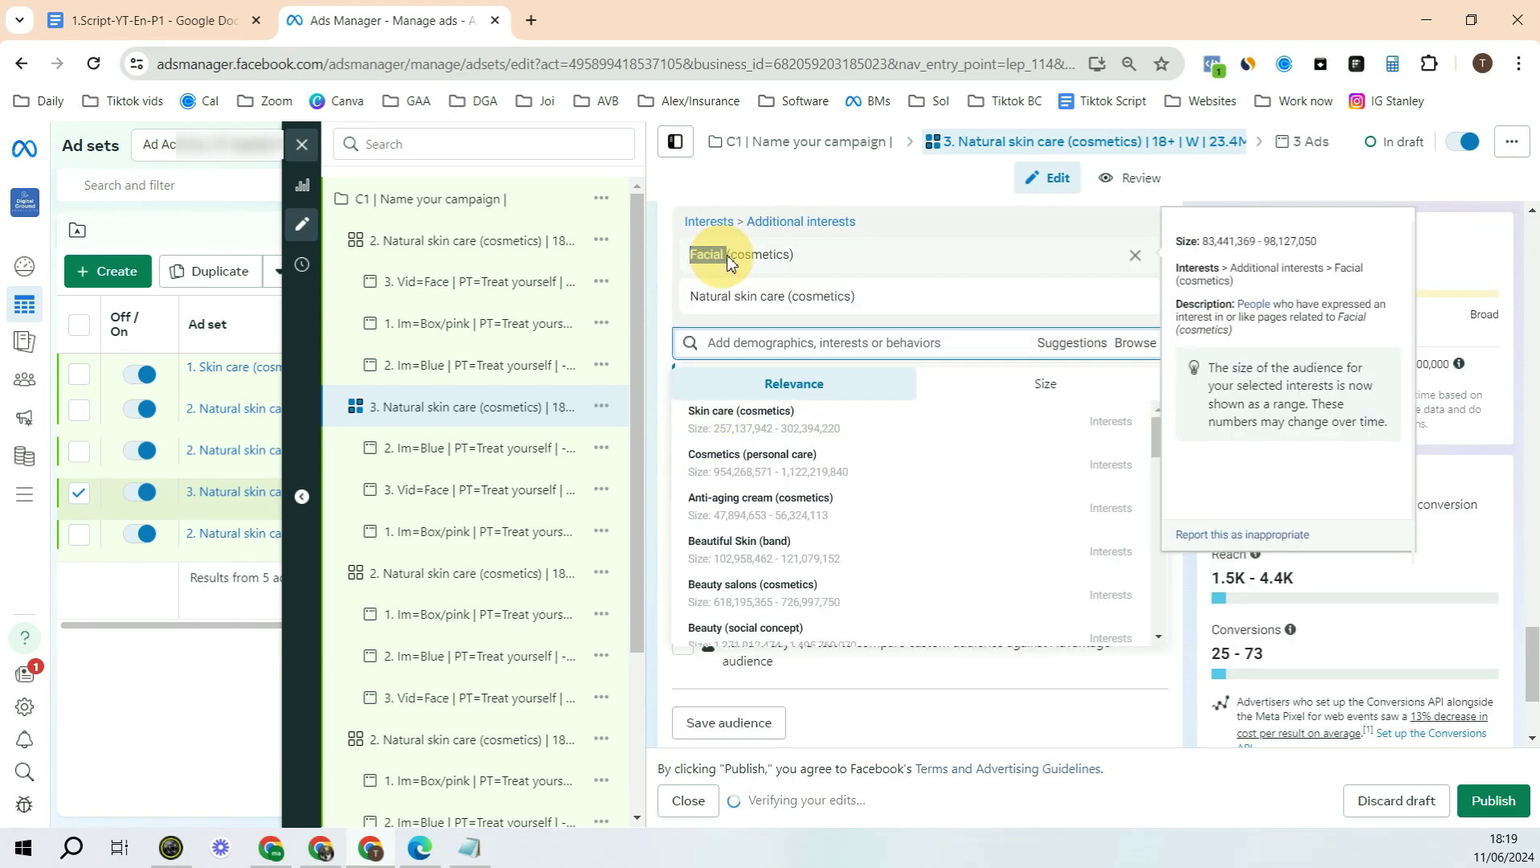
- Remove the Natural skin care interest from ad set 3, rename it "3. Facial | 18+ | W | 28.6M |" and close the editor
double_click(724, 254)
key(ctrl+c)
click(1135, 296)
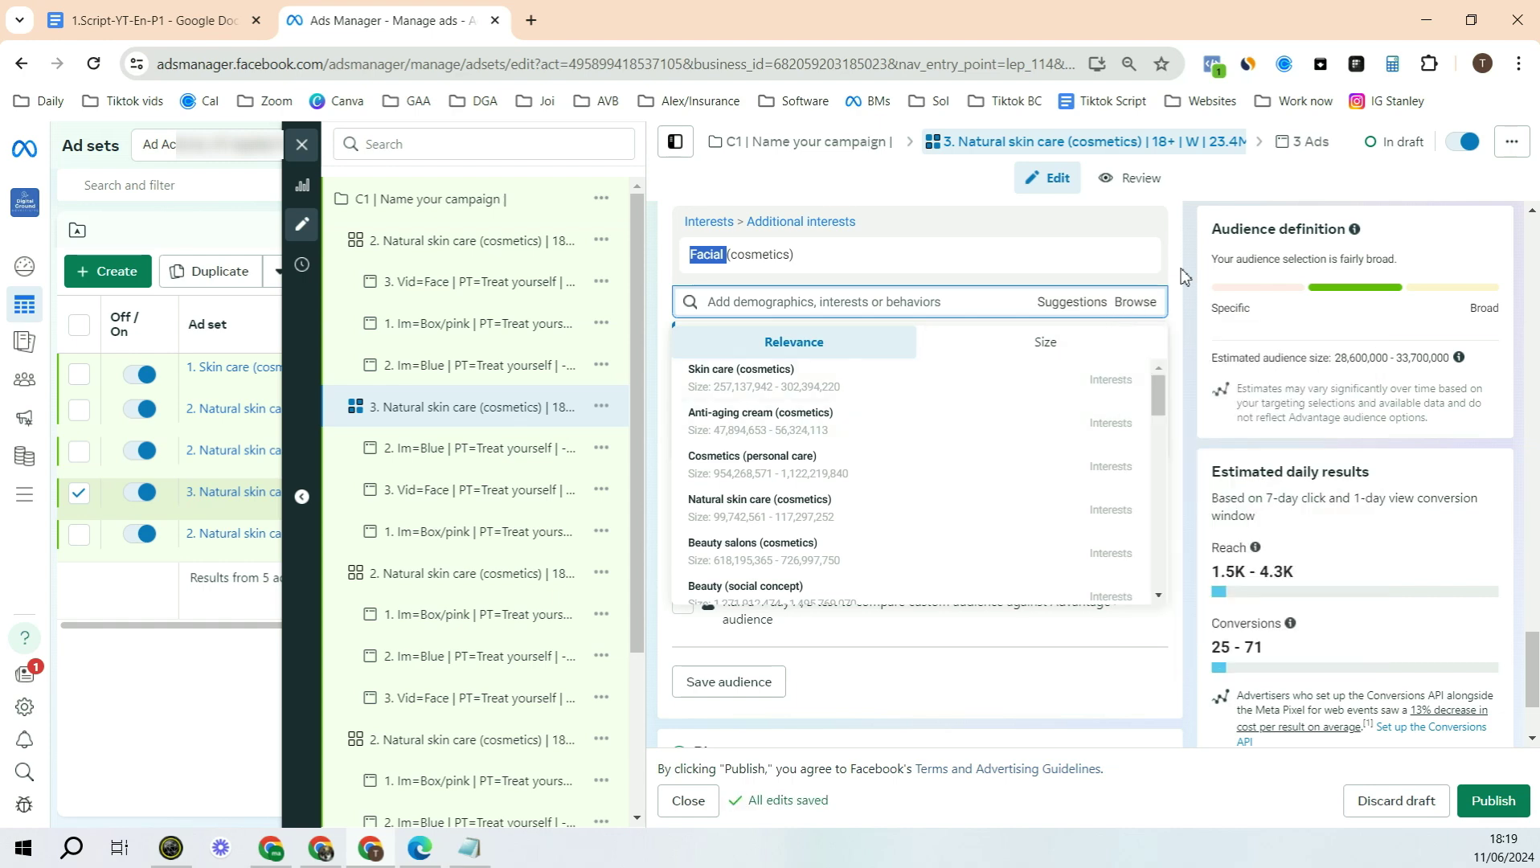
key(ctrl+v)
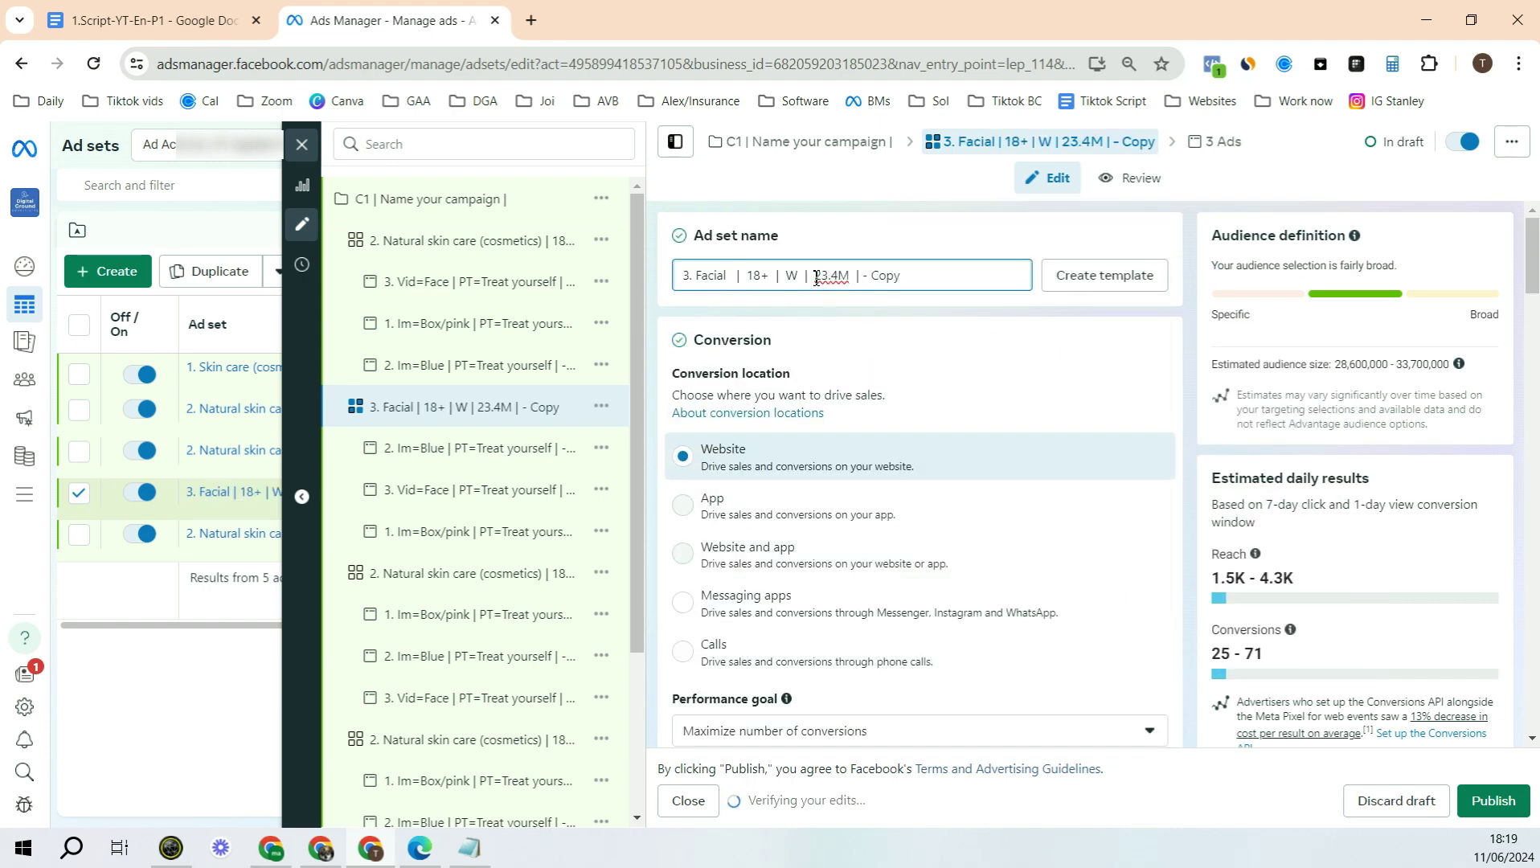
text(28.6M |)
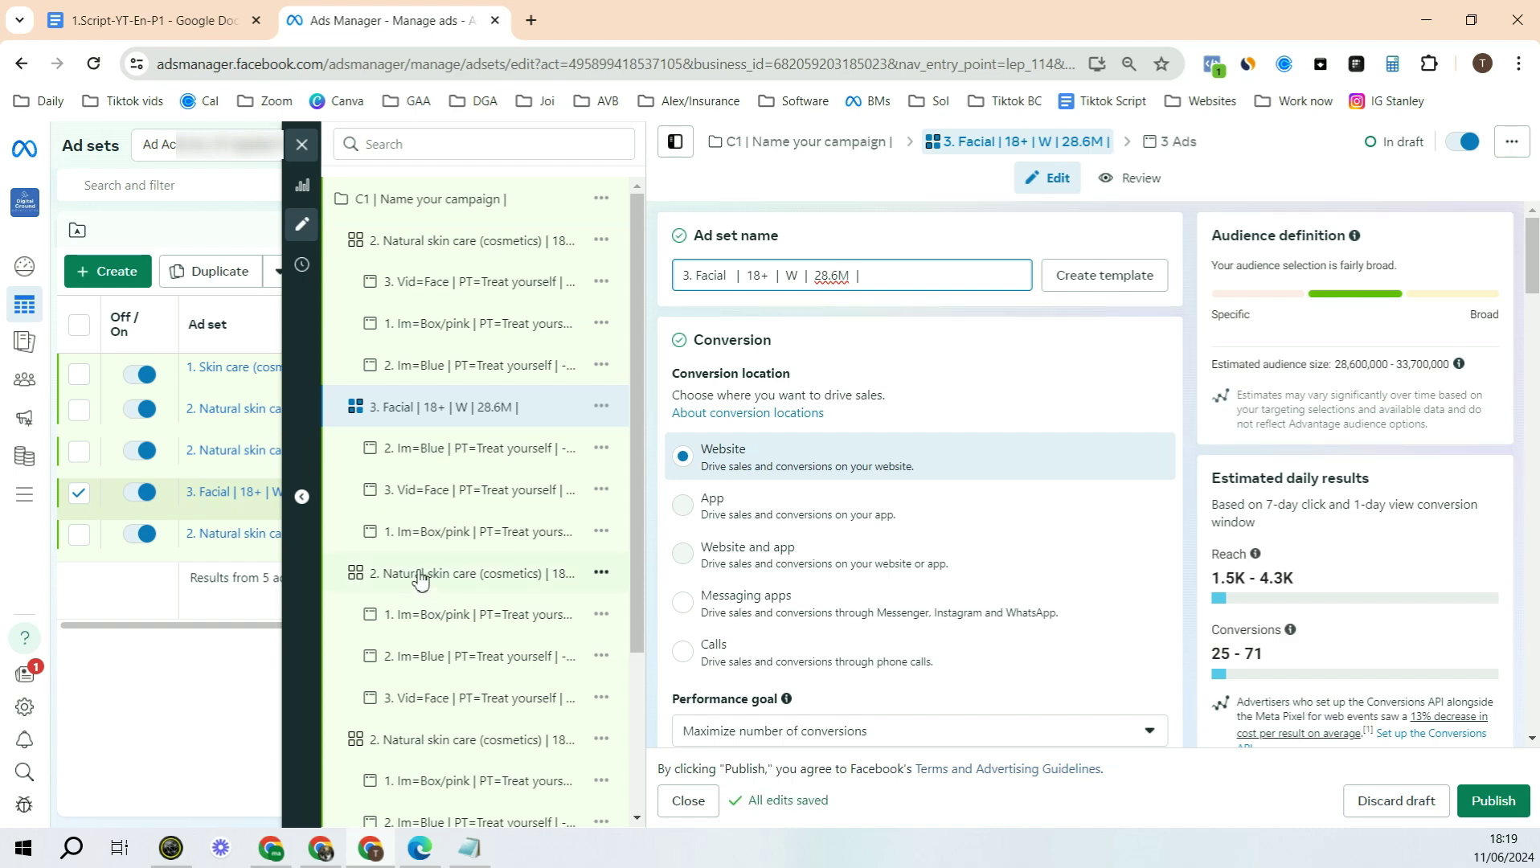
click(302, 144)
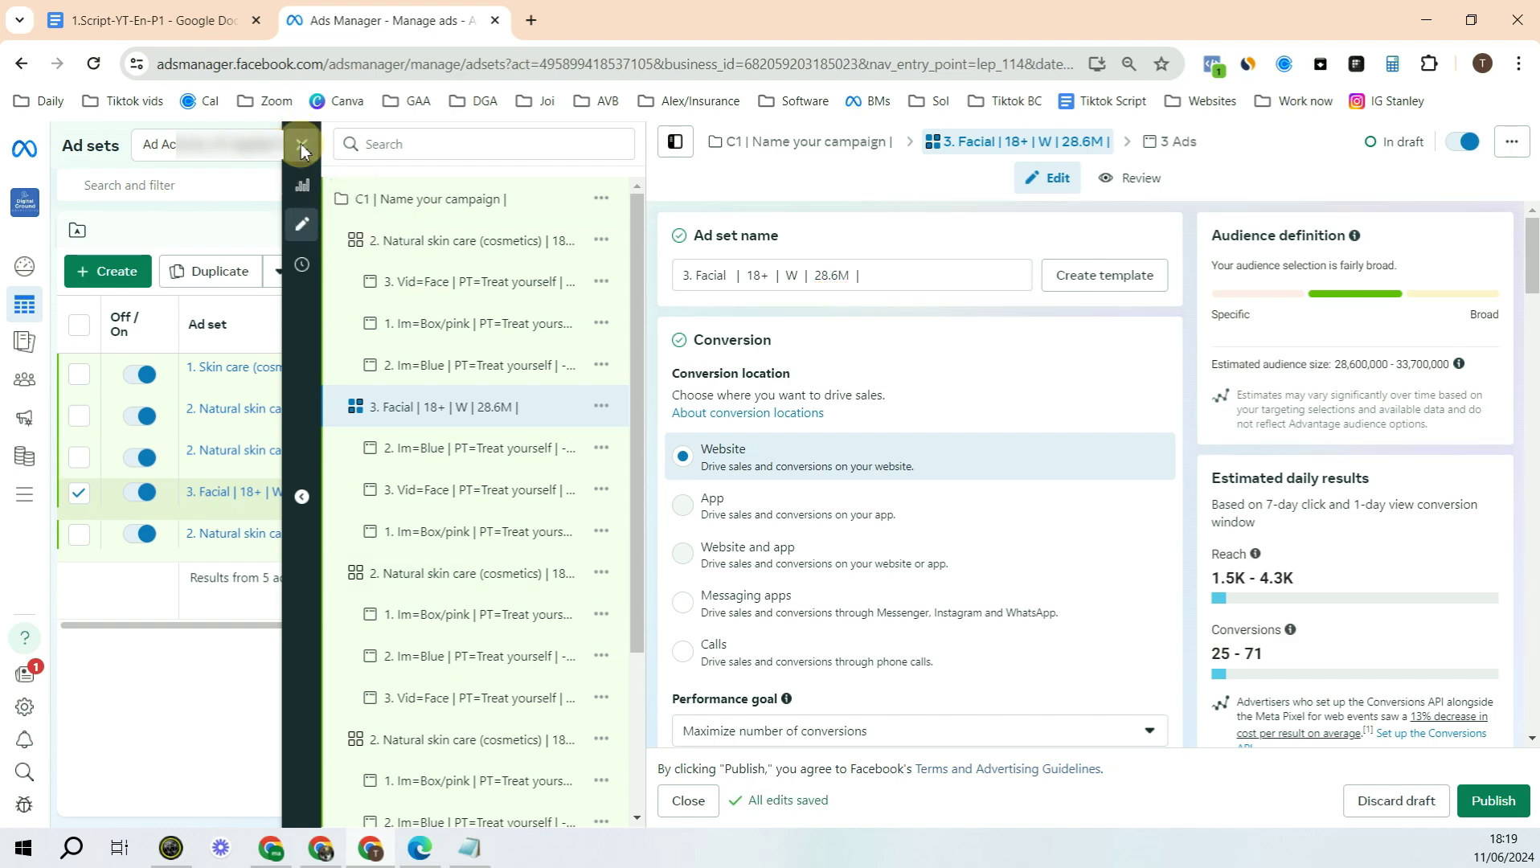
click(211, 497)
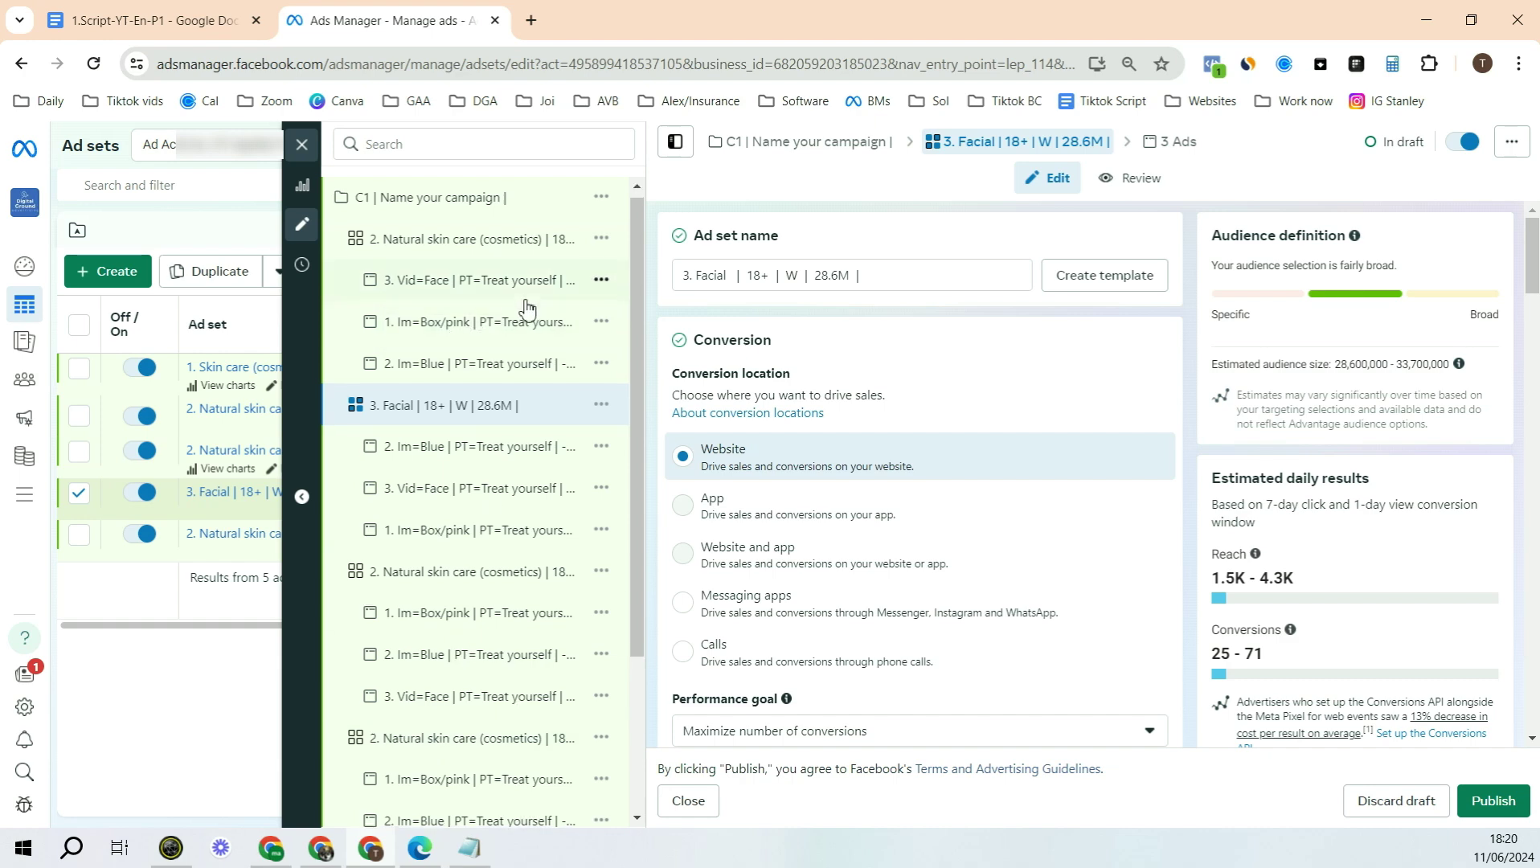
scroll(522, 302, down, 2)
scroll(498, 447, up, 2)
scroll(492, 417, up, 1)
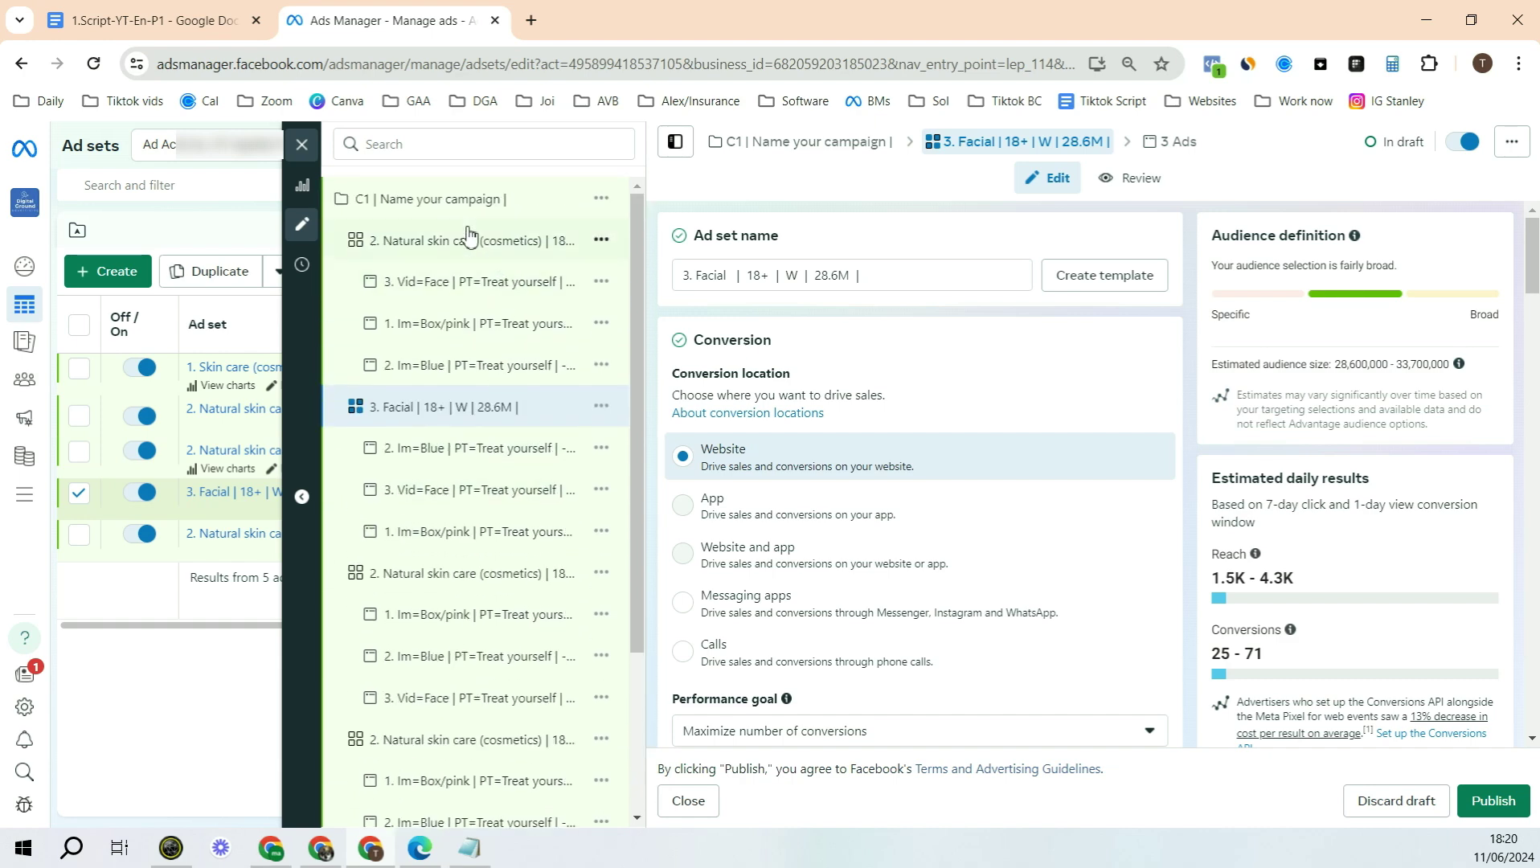
click(304, 147)
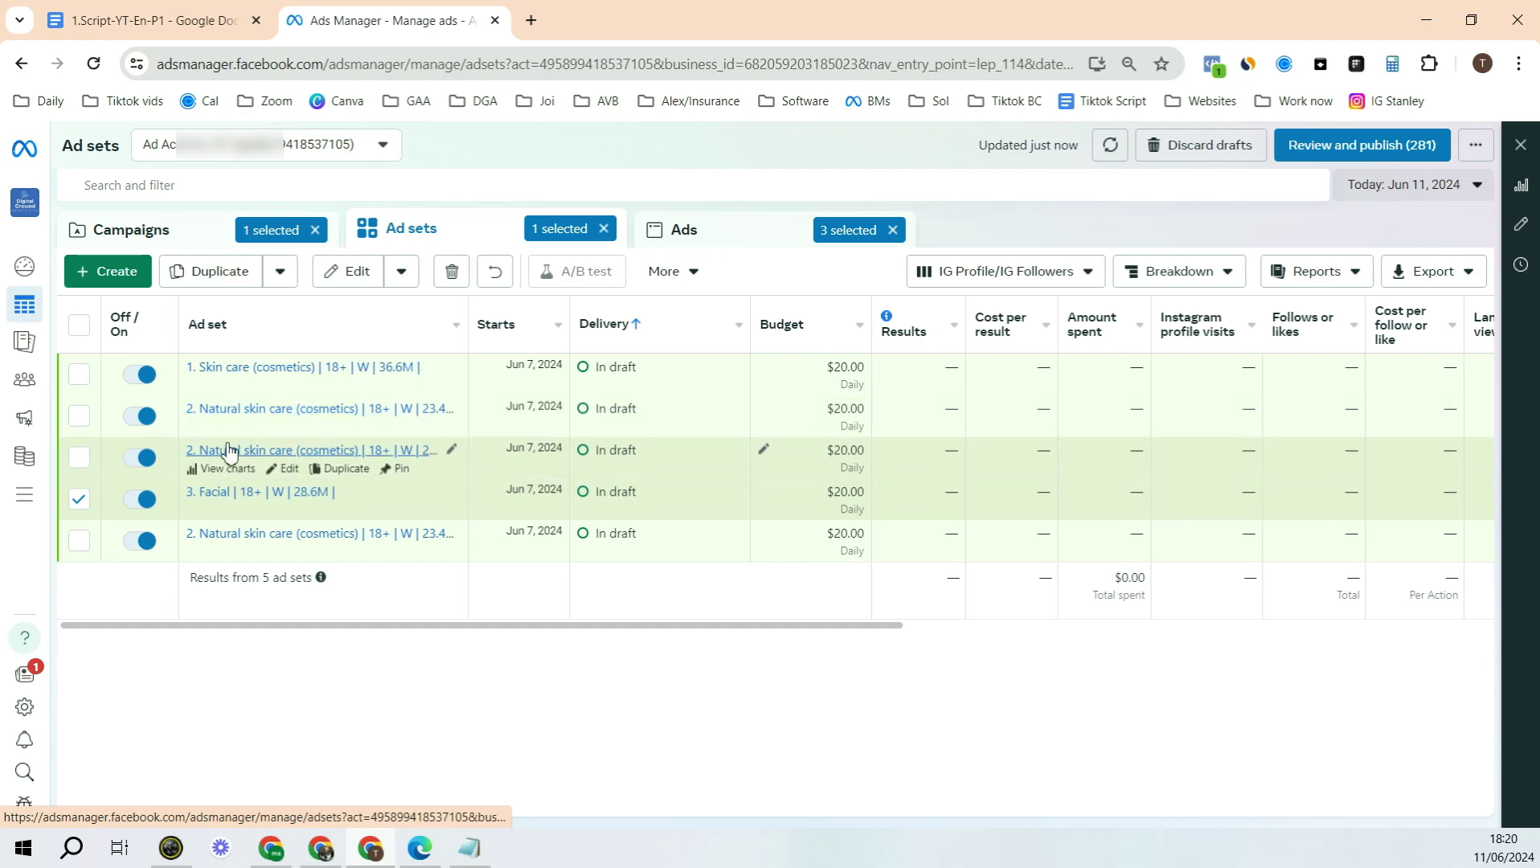
- Number another Natural skin care copy 4 and replace its targeted interest with Revlon (cosmetics)
click(296, 432)
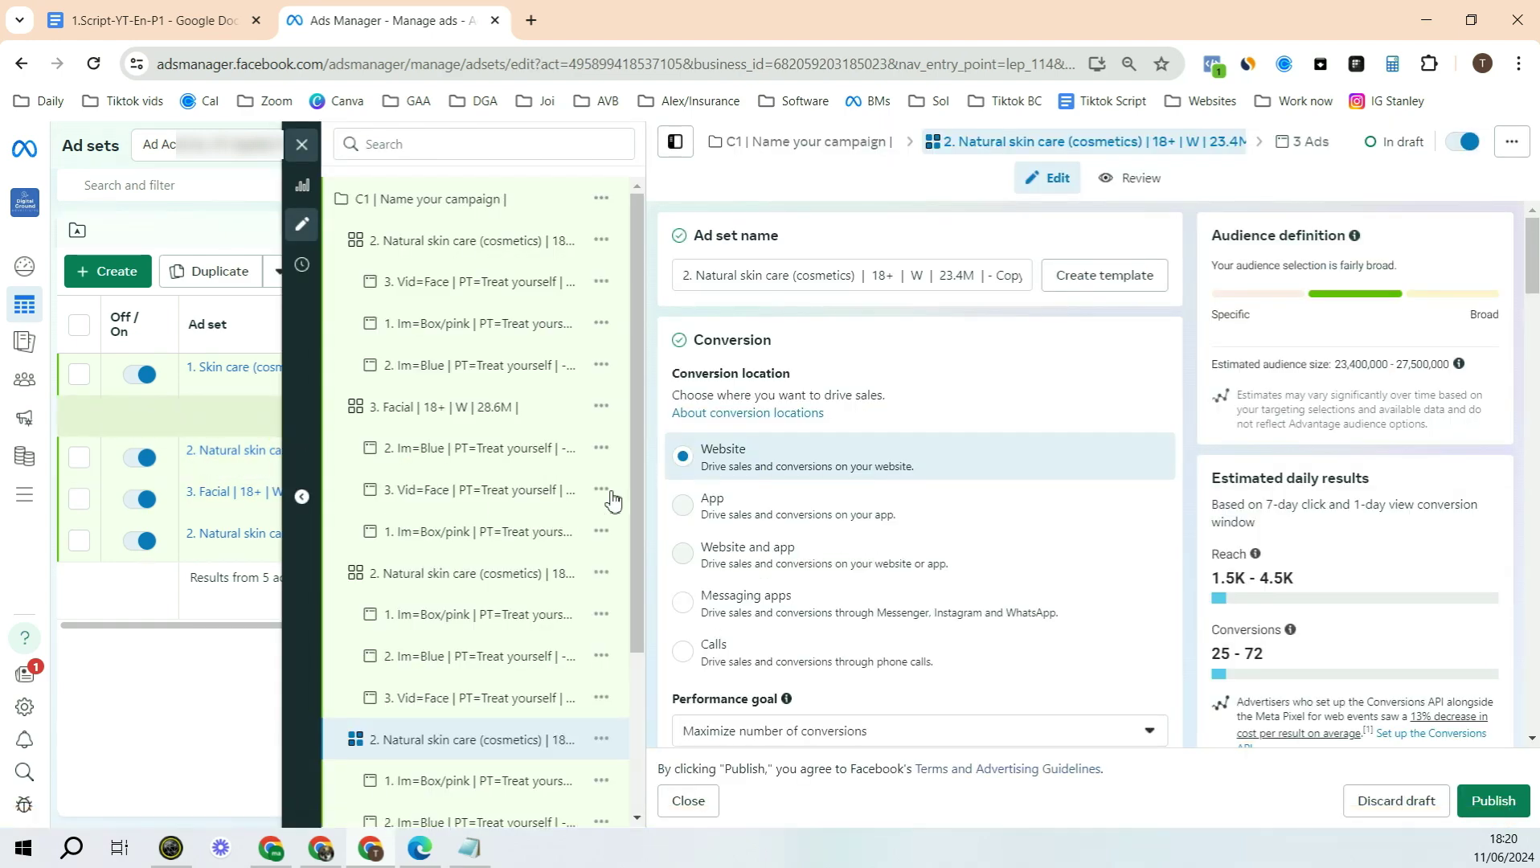
scroll(884, 426, down, 10)
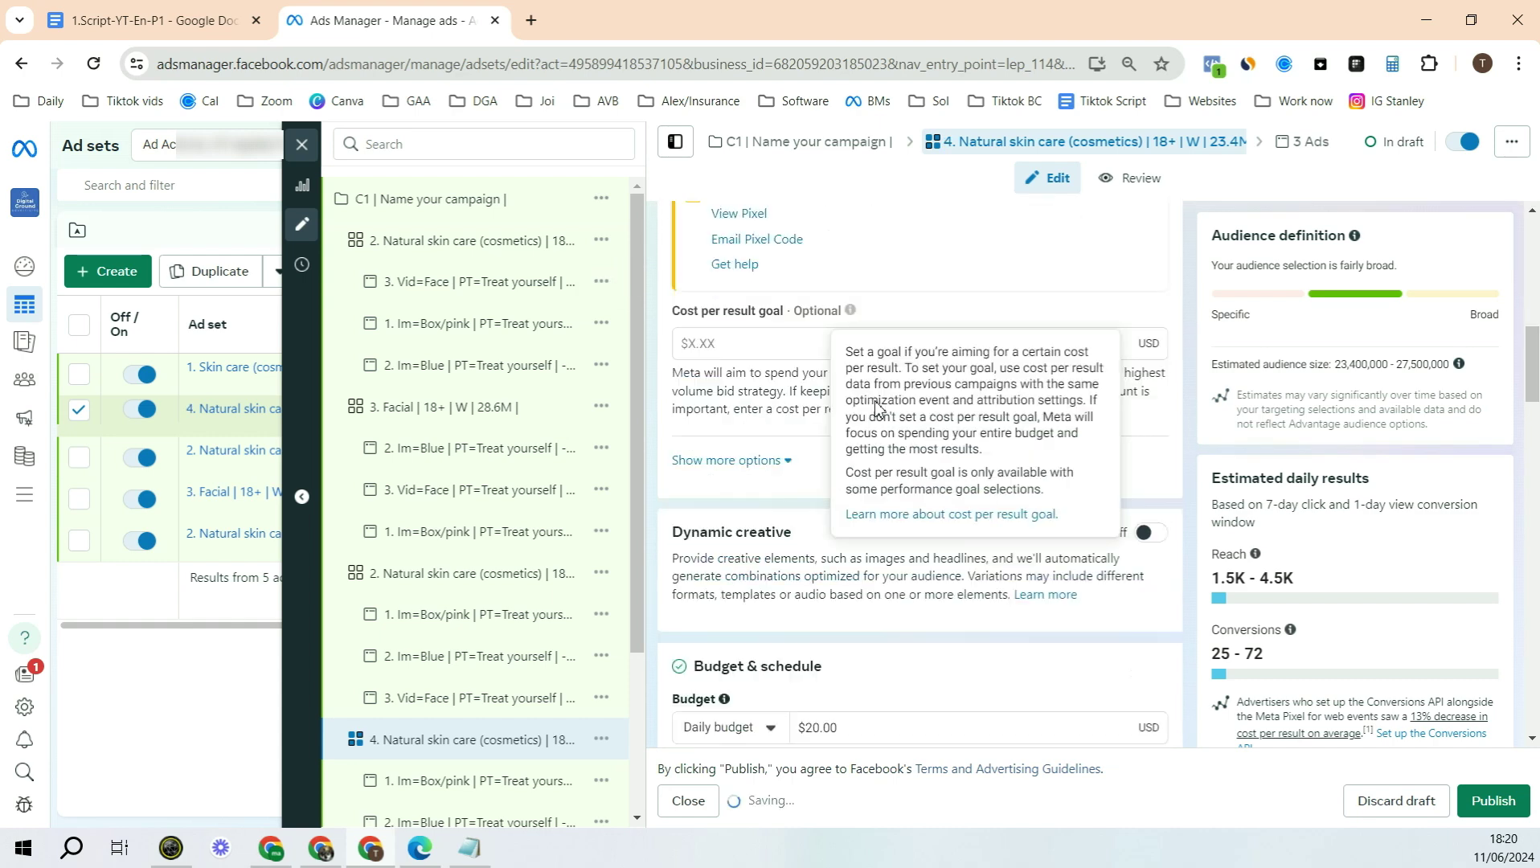
scroll(909, 446, down, 10)
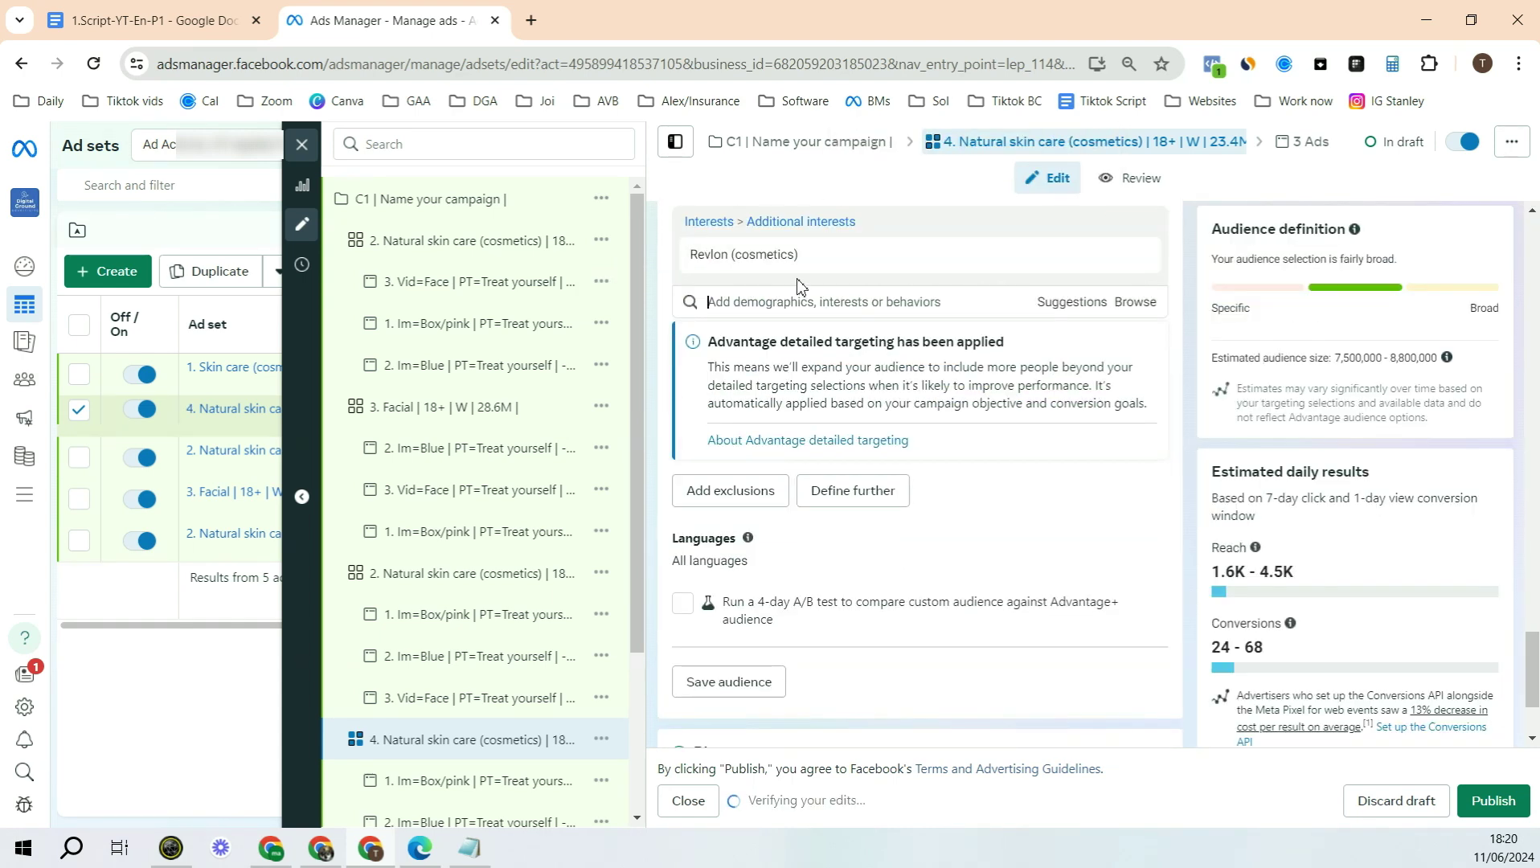
scroll(800, 285, up, 1)
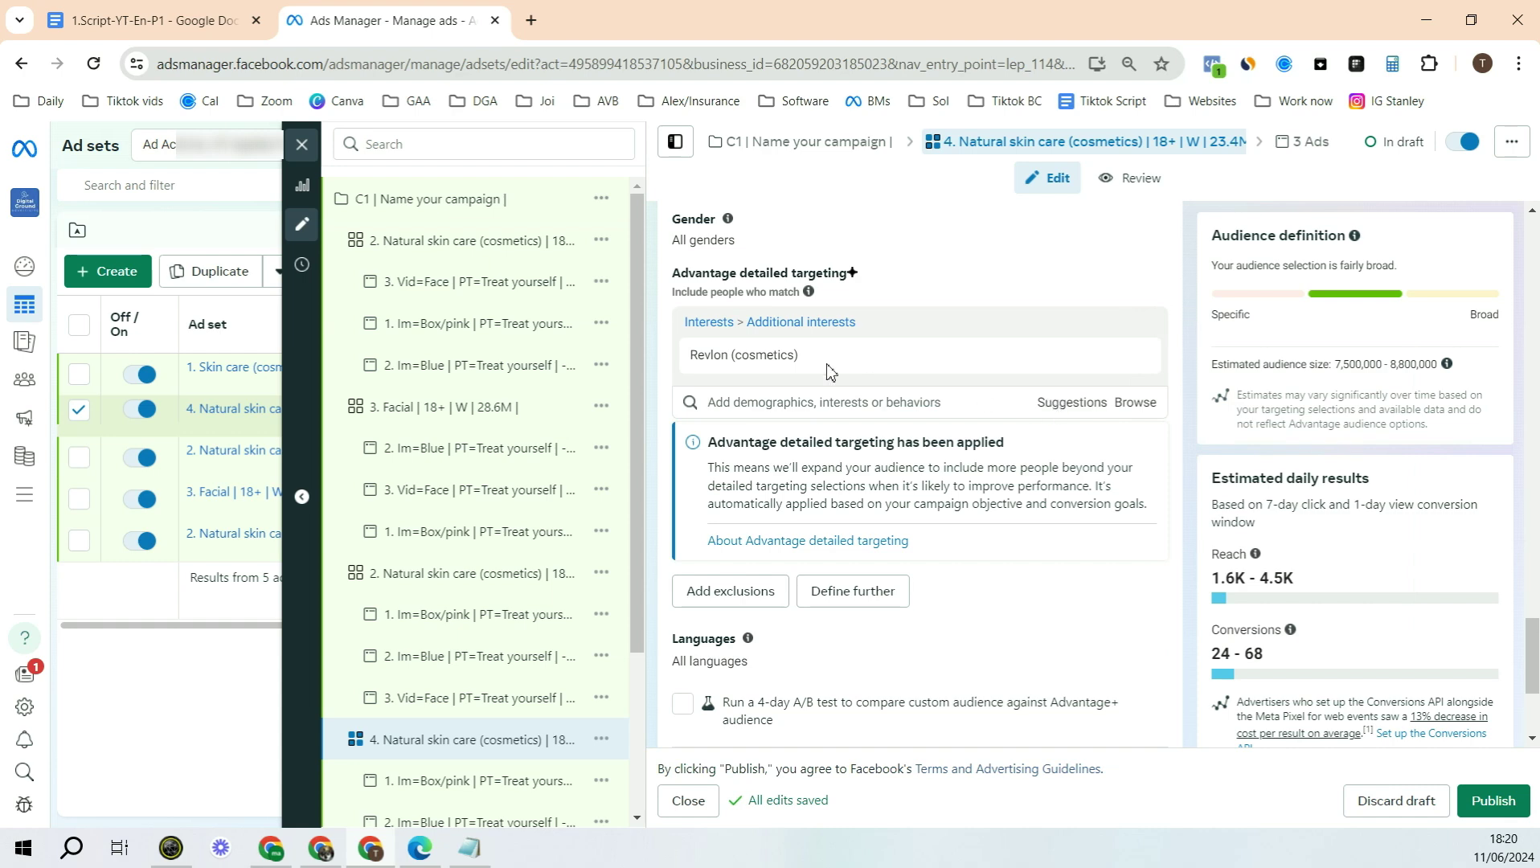
- Add the suggested interests Olay (cosmetics) and L'Oréal (cosmetics) to ad set 4's detailed targeting
click(1041, 402)
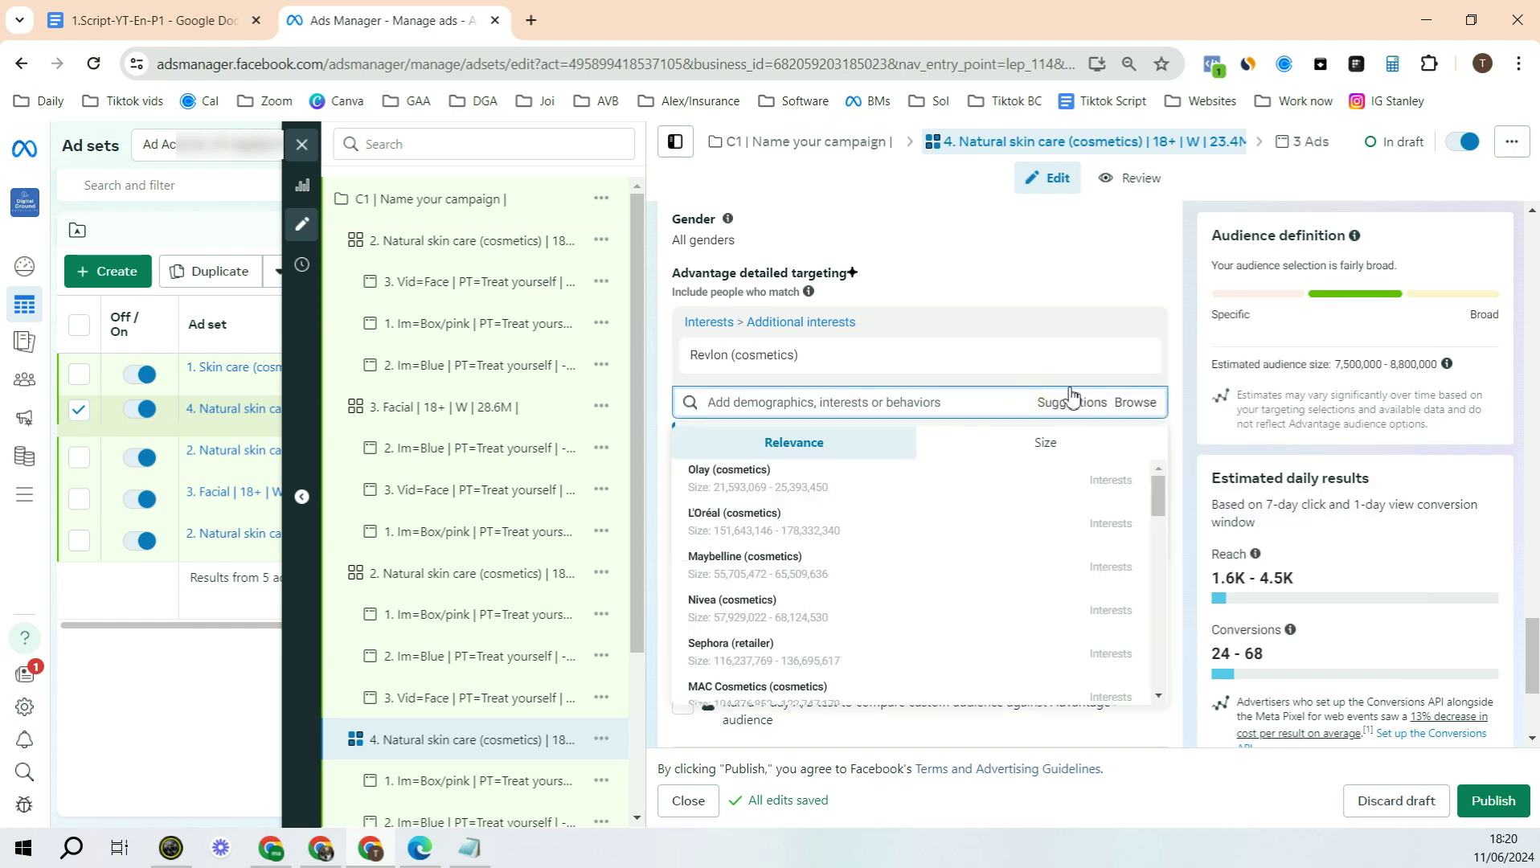
mouse_move(812, 511)
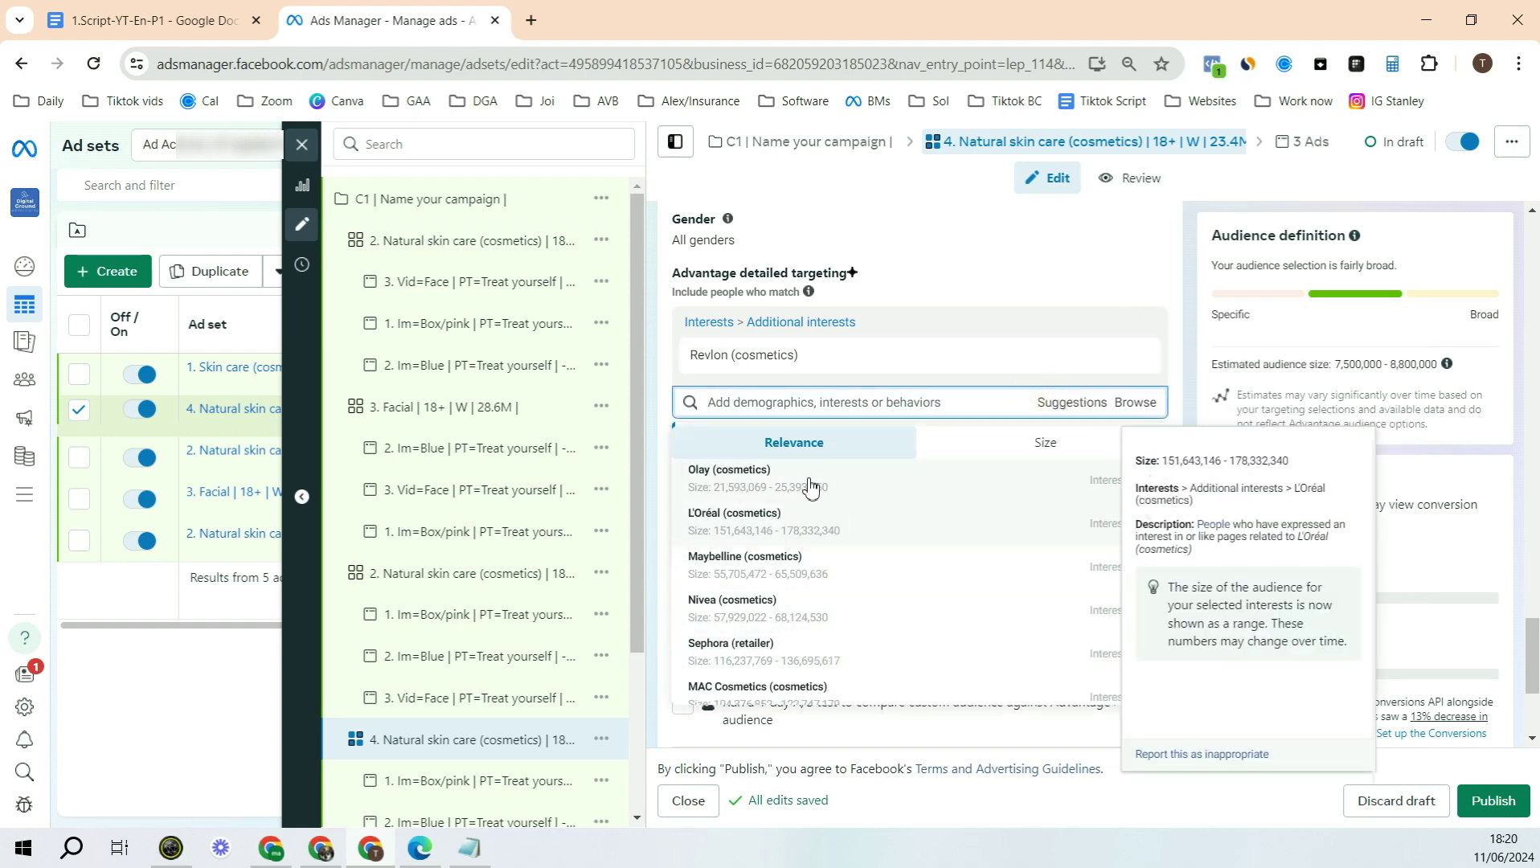
mouse_move(715, 495)
click(715, 480)
click(731, 572)
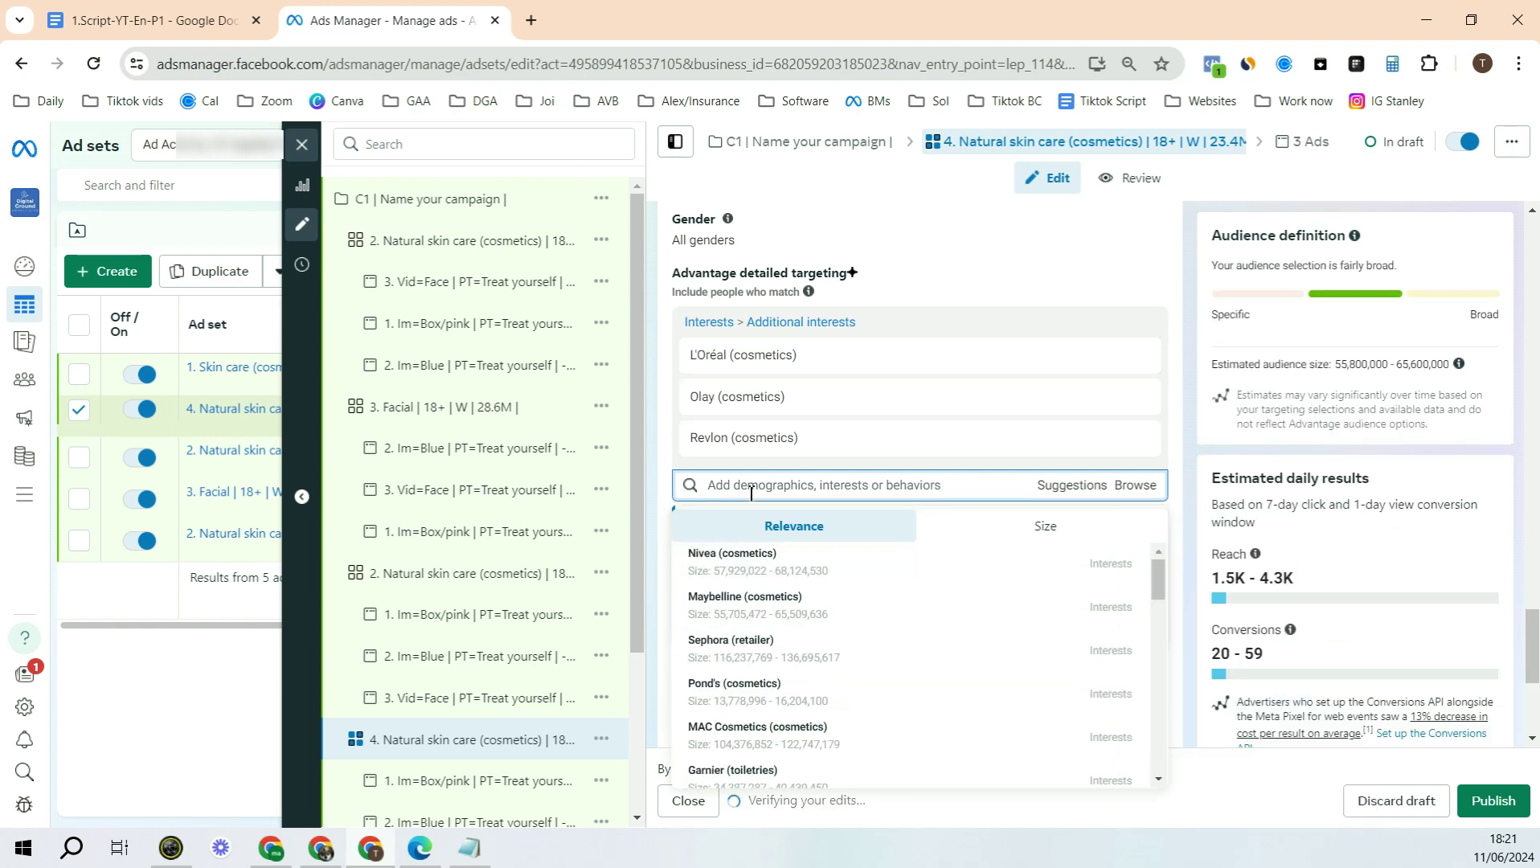
drag(1349, 364, 1334, 364)
mouse_move(727, 411)
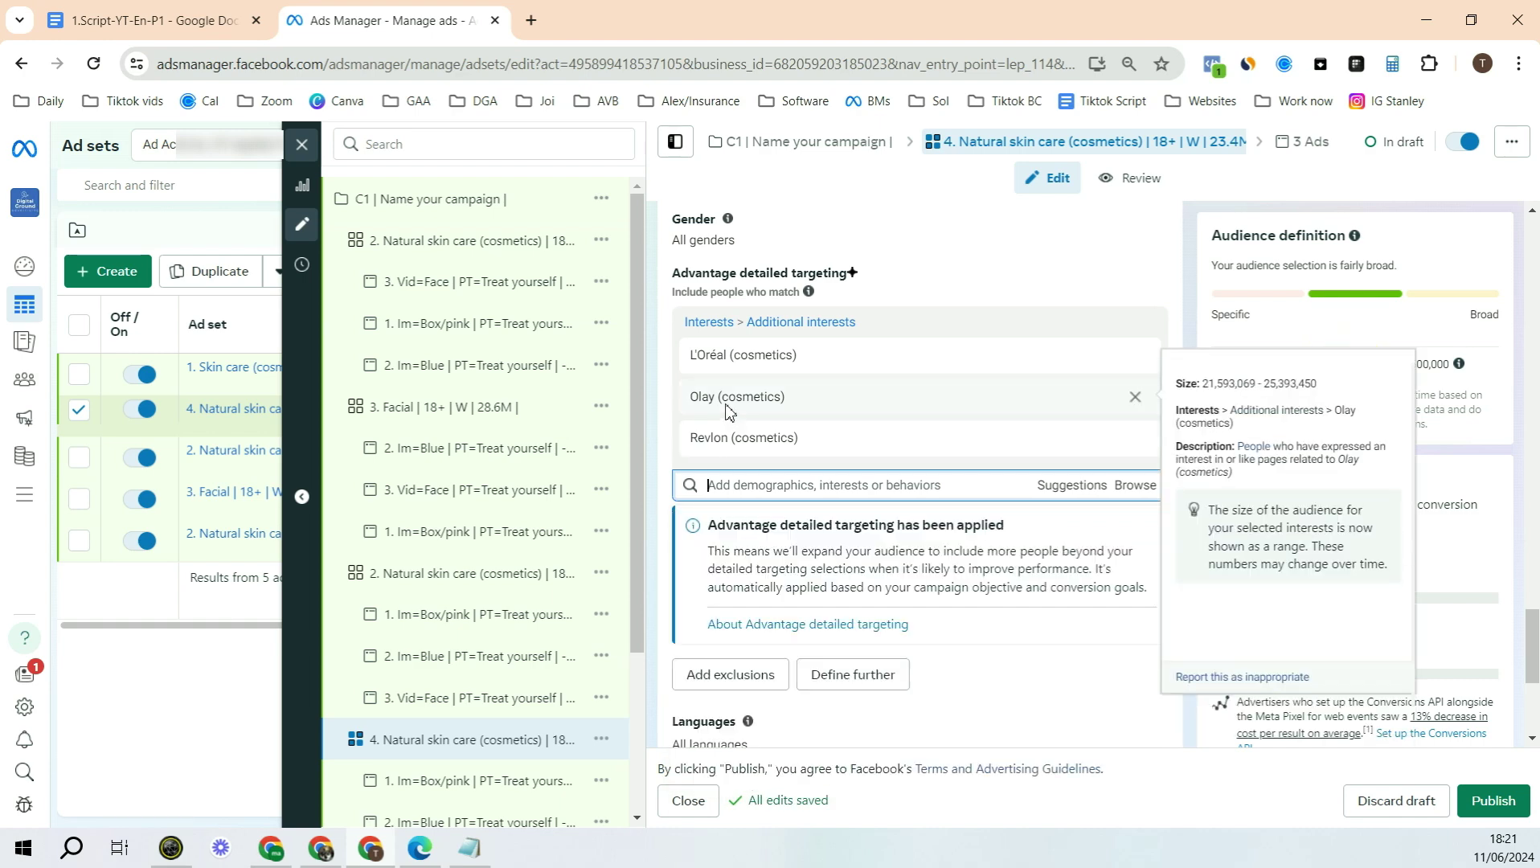
- Rename the fourth ad set as "4. (G)Revlon | 18+ | W | 55.8M |" and close the editor
scroll(692, 436, up, 15)
drag(840, 275, 697, 275)
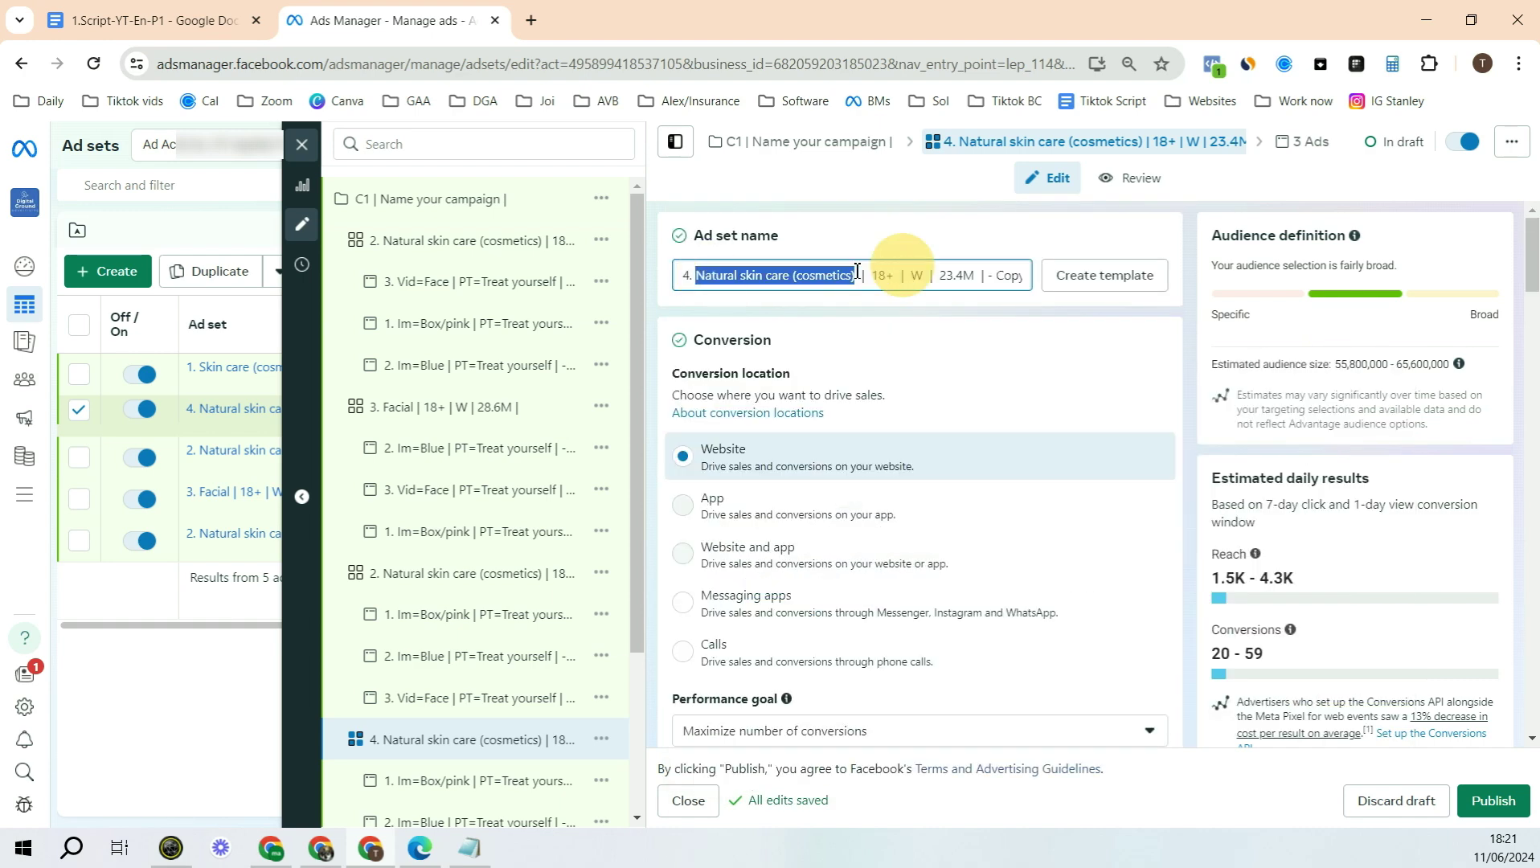
key(BackSpace)
text(G)
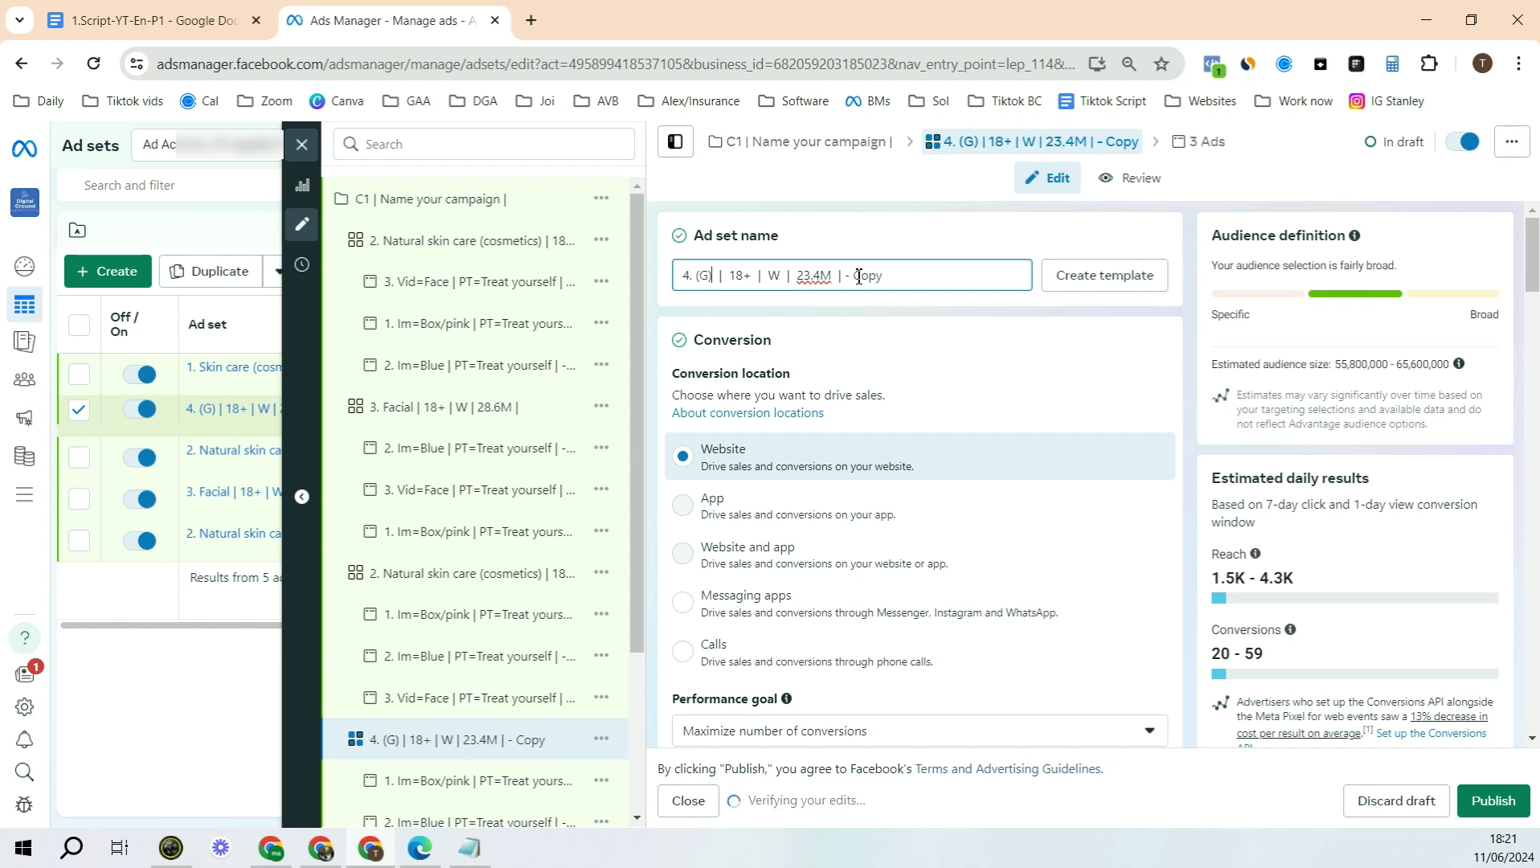
text(Revlon)
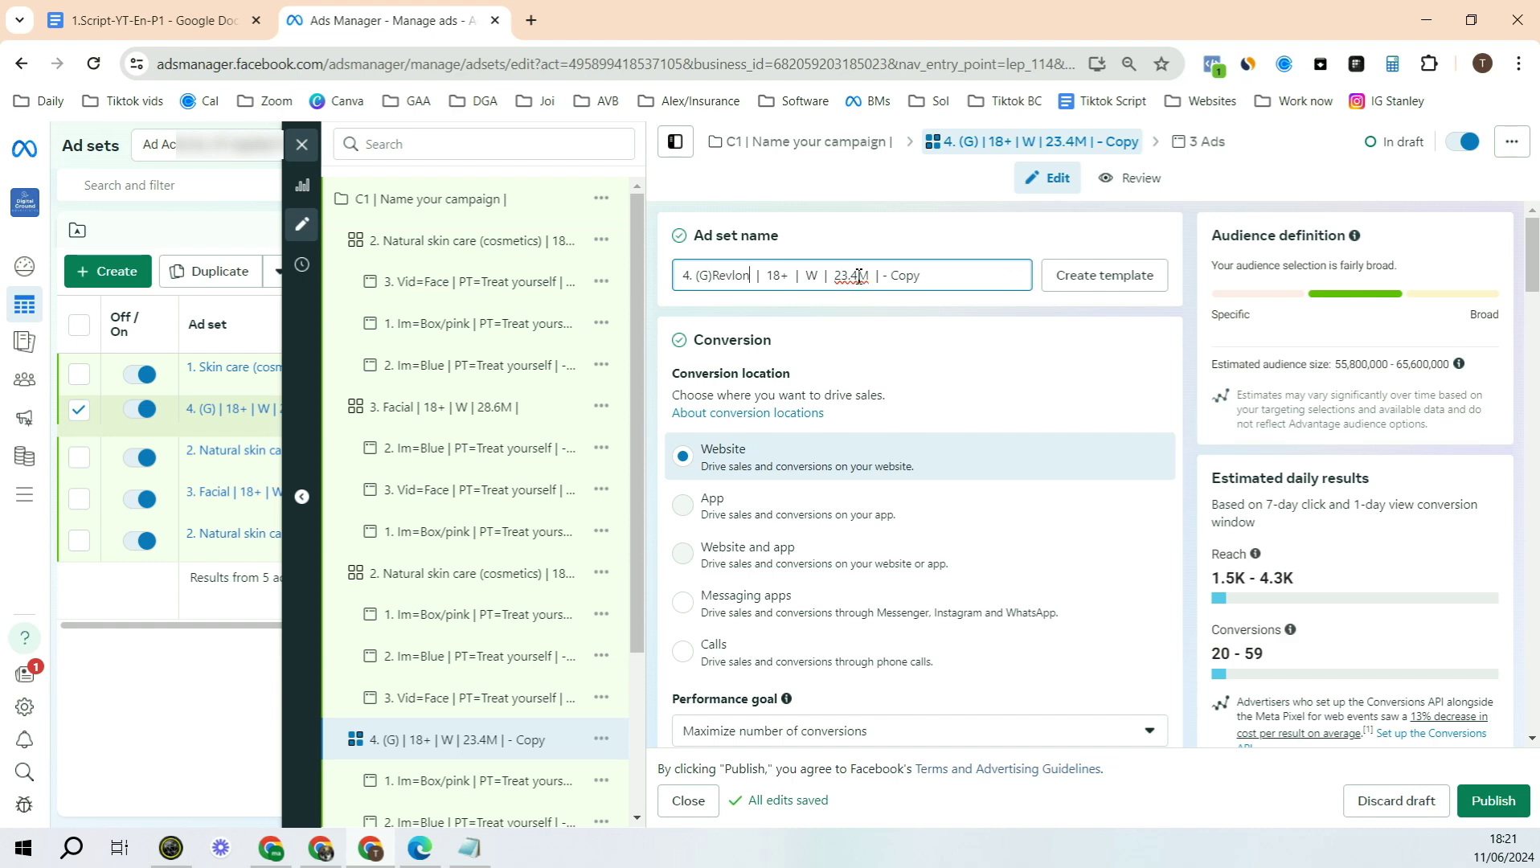
scroll(934, 313, down, 20)
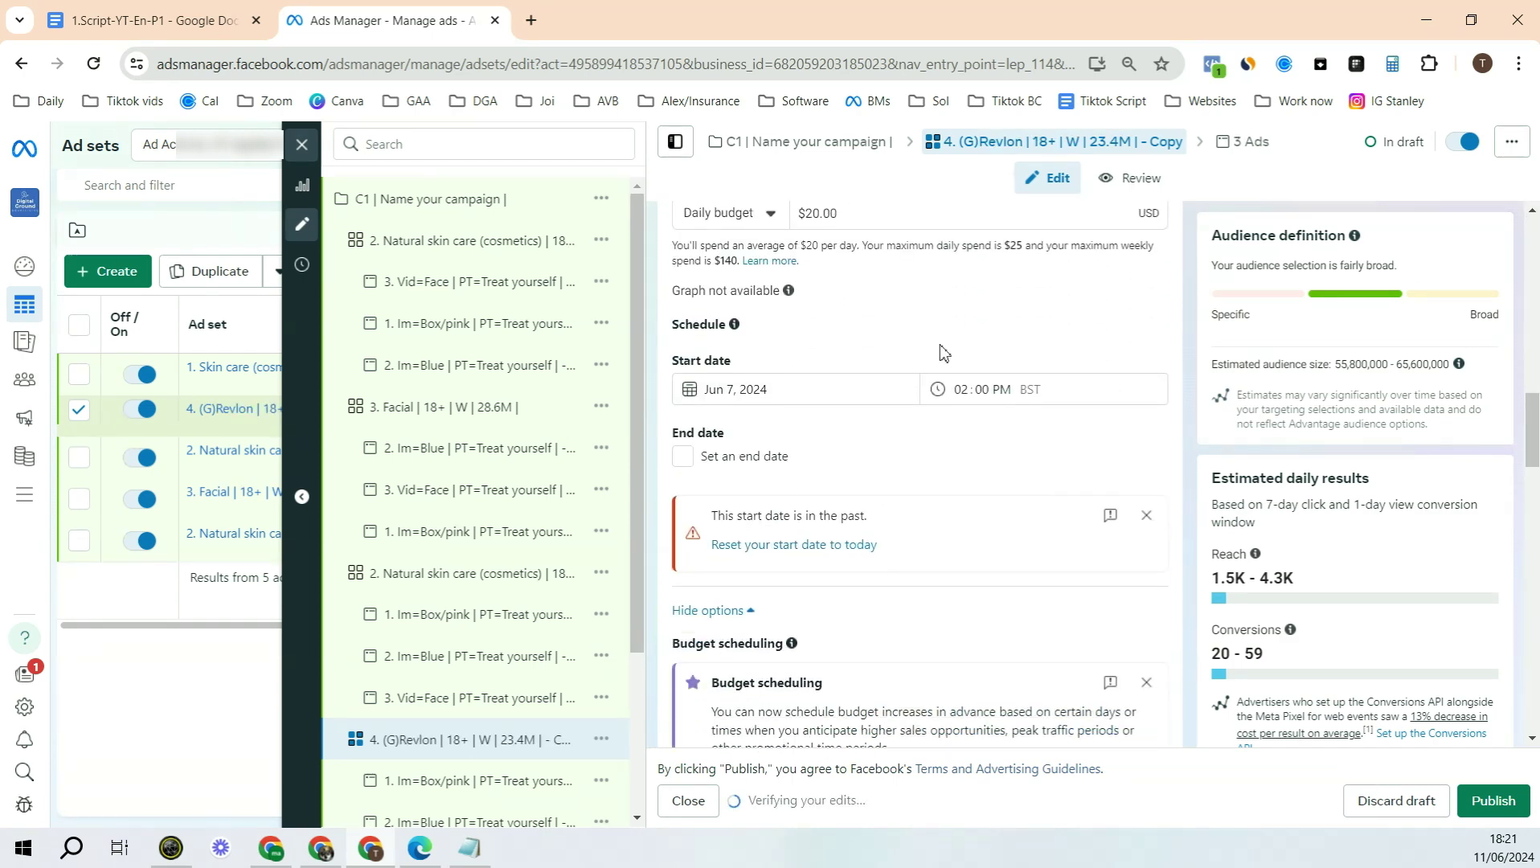
scroll(936, 366, down, 5)
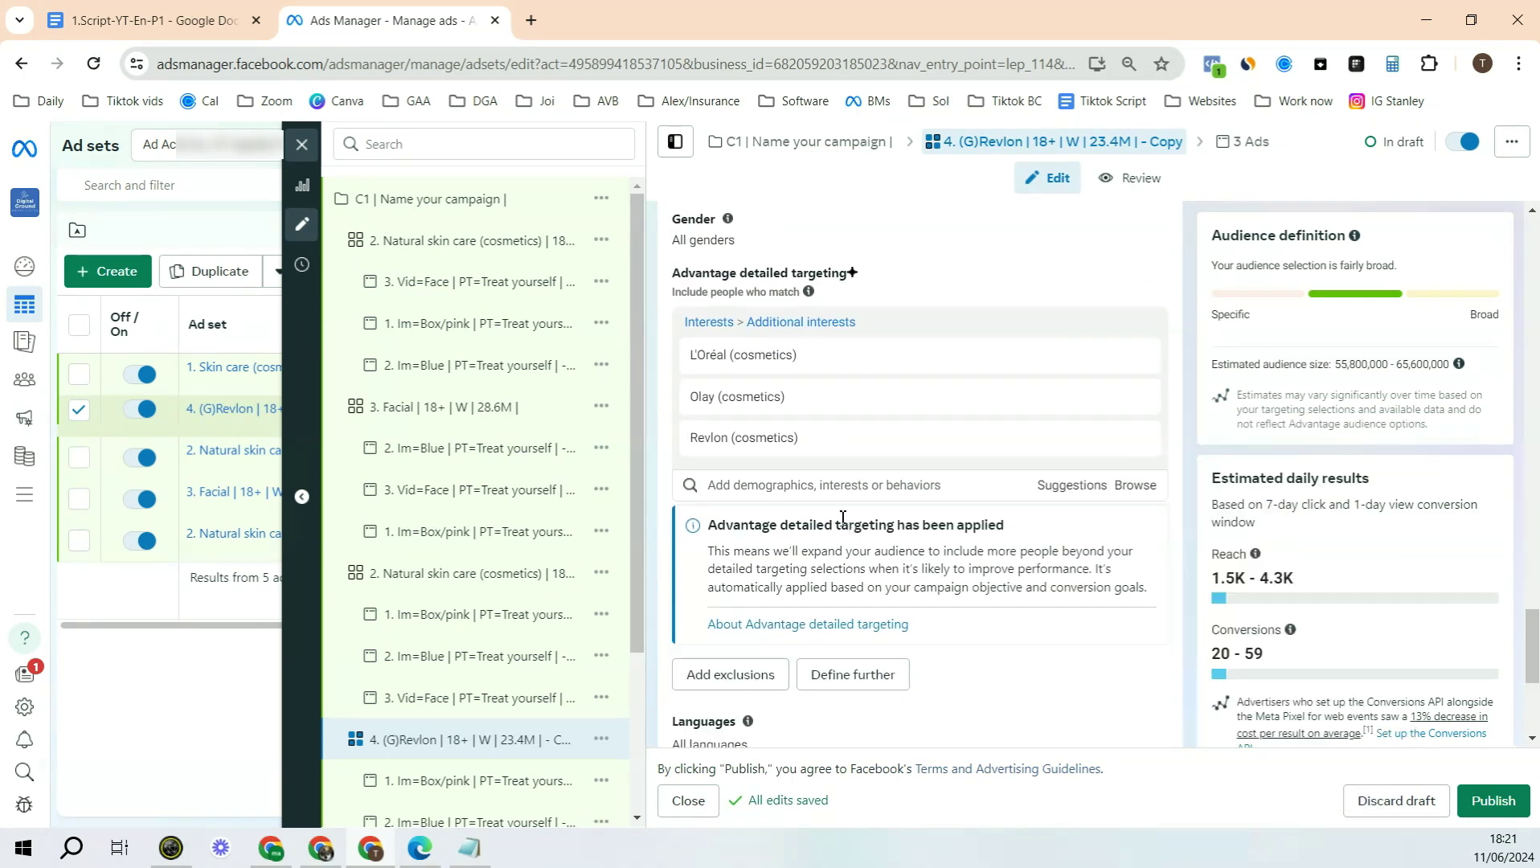
scroll(710, 410, up, 20)
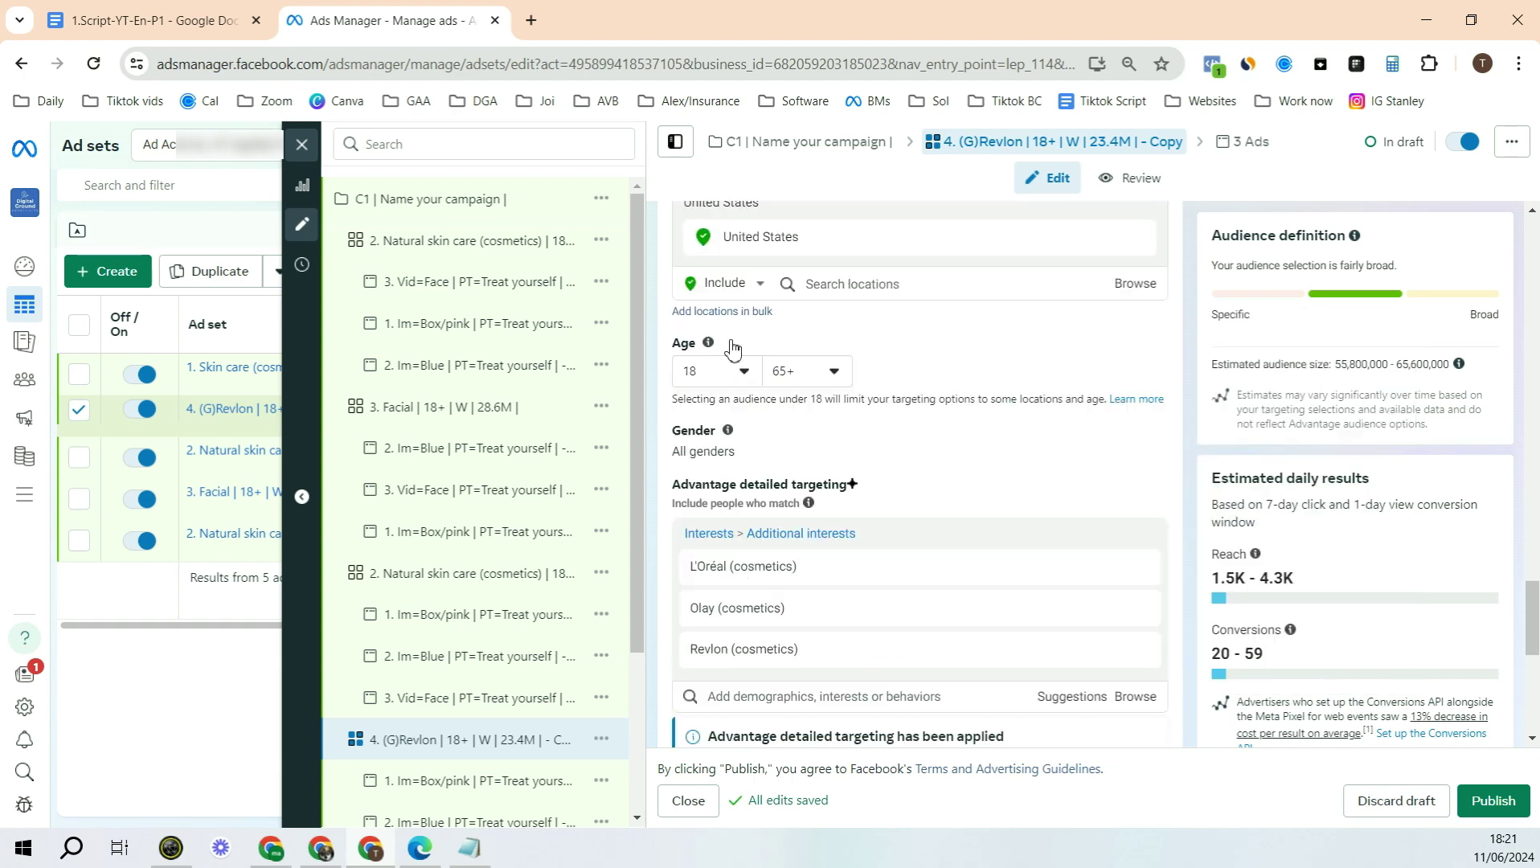
drag(714, 276, 753, 276)
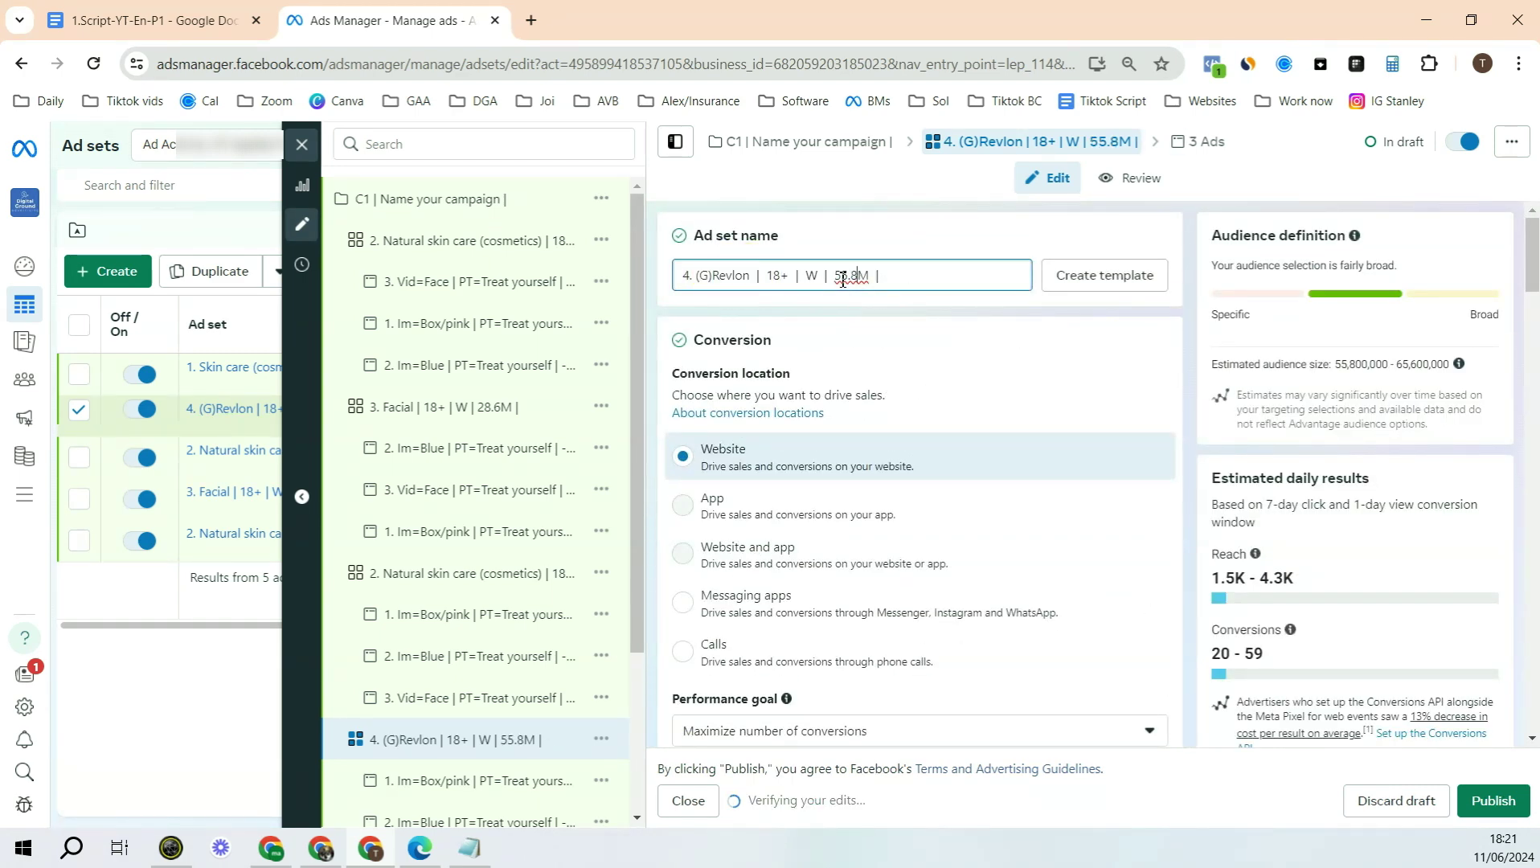
drag(840, 276, 867, 279)
click(301, 144)
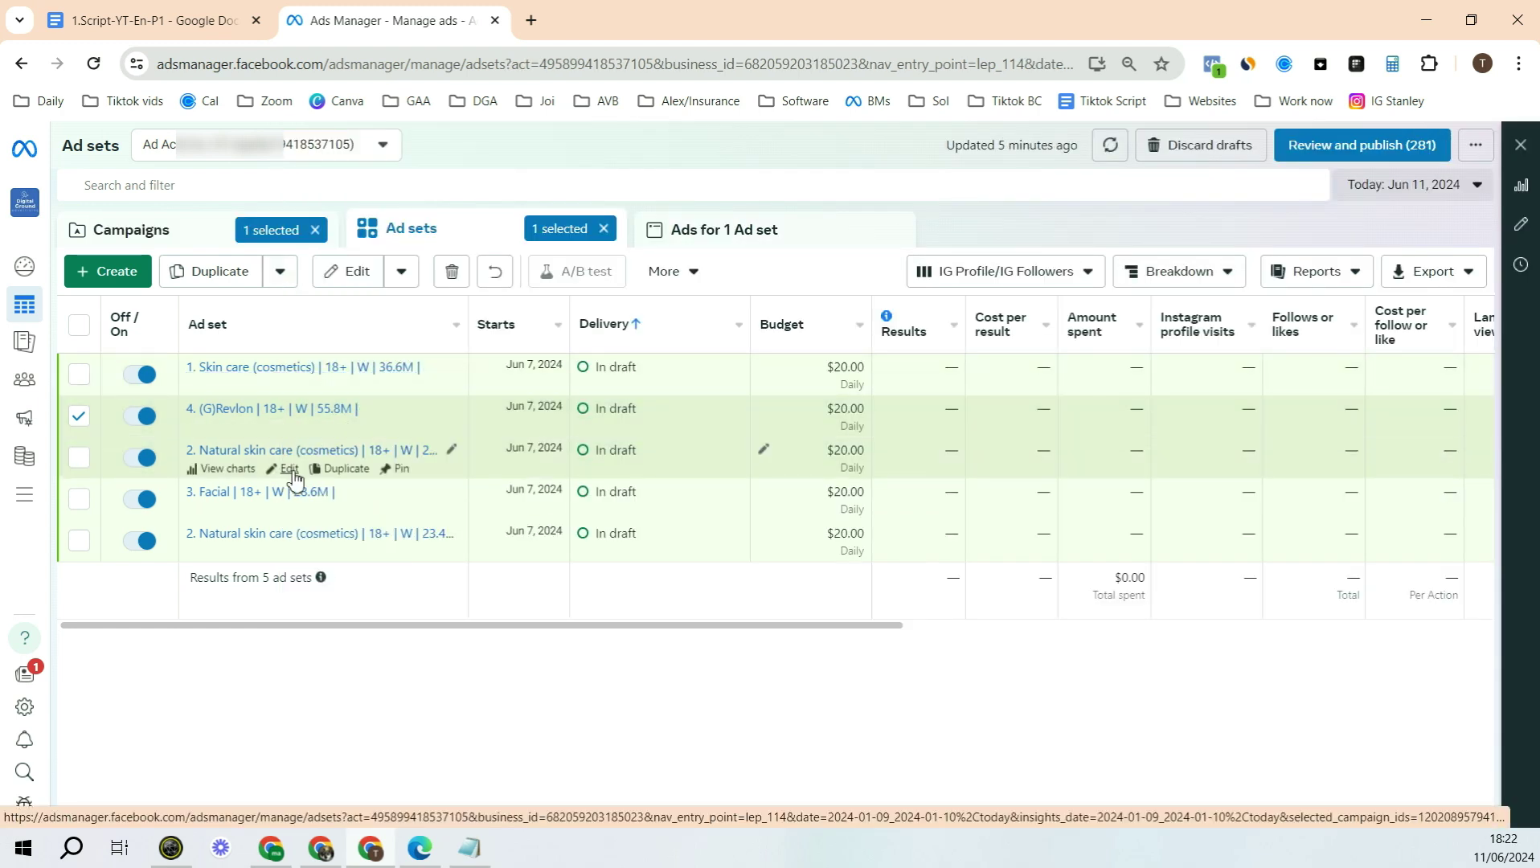
- Widen the Ad set column and set the last Natural skin care copy's interests to MAC Cosmetics (cosmetics) and Maybelline (cosmetics)
click(290, 470)
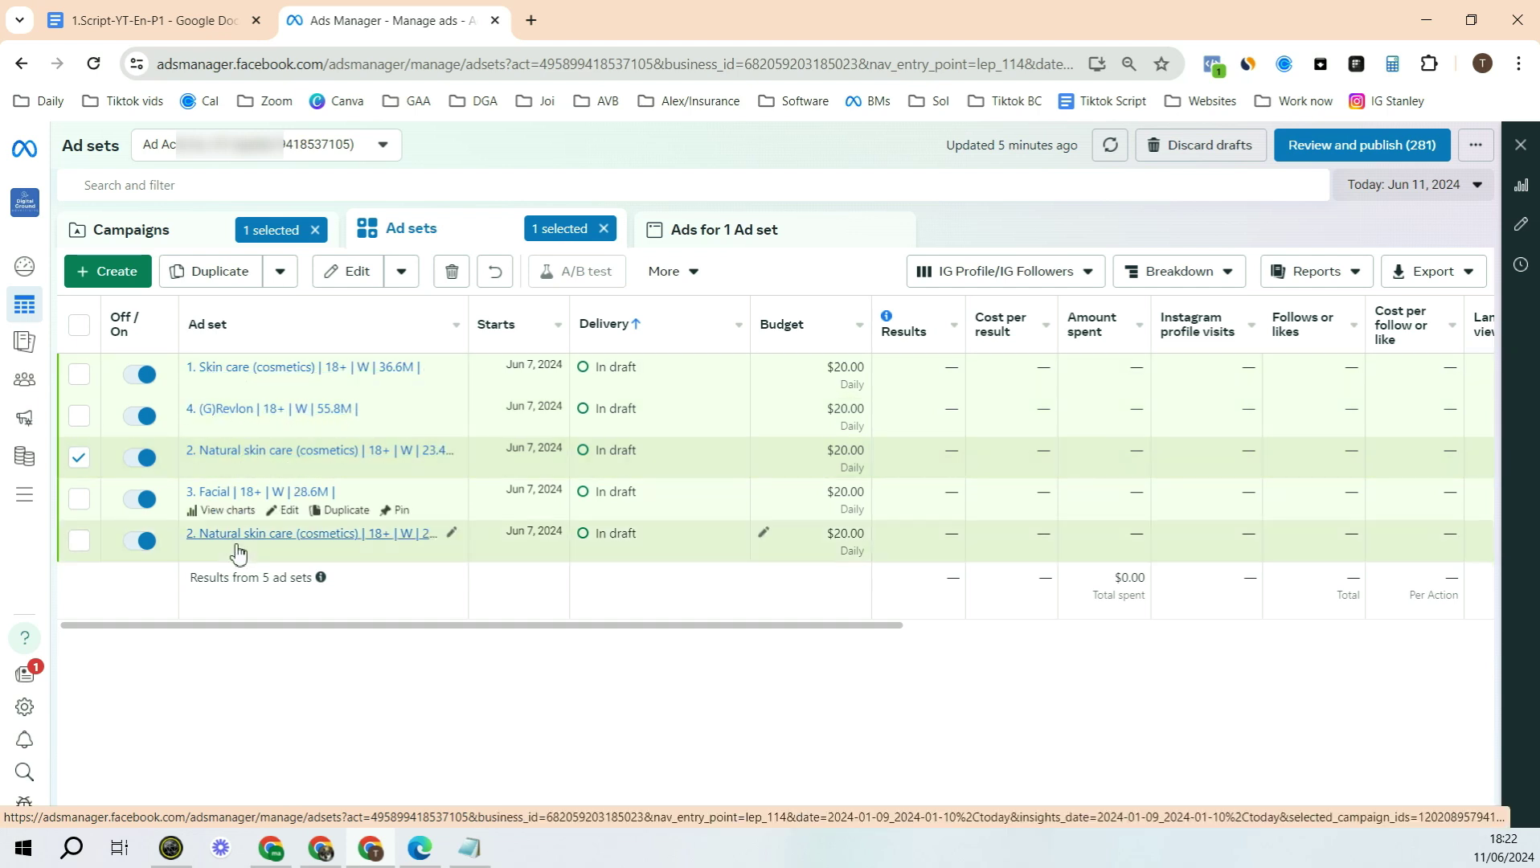
drag(467, 313, 684, 312)
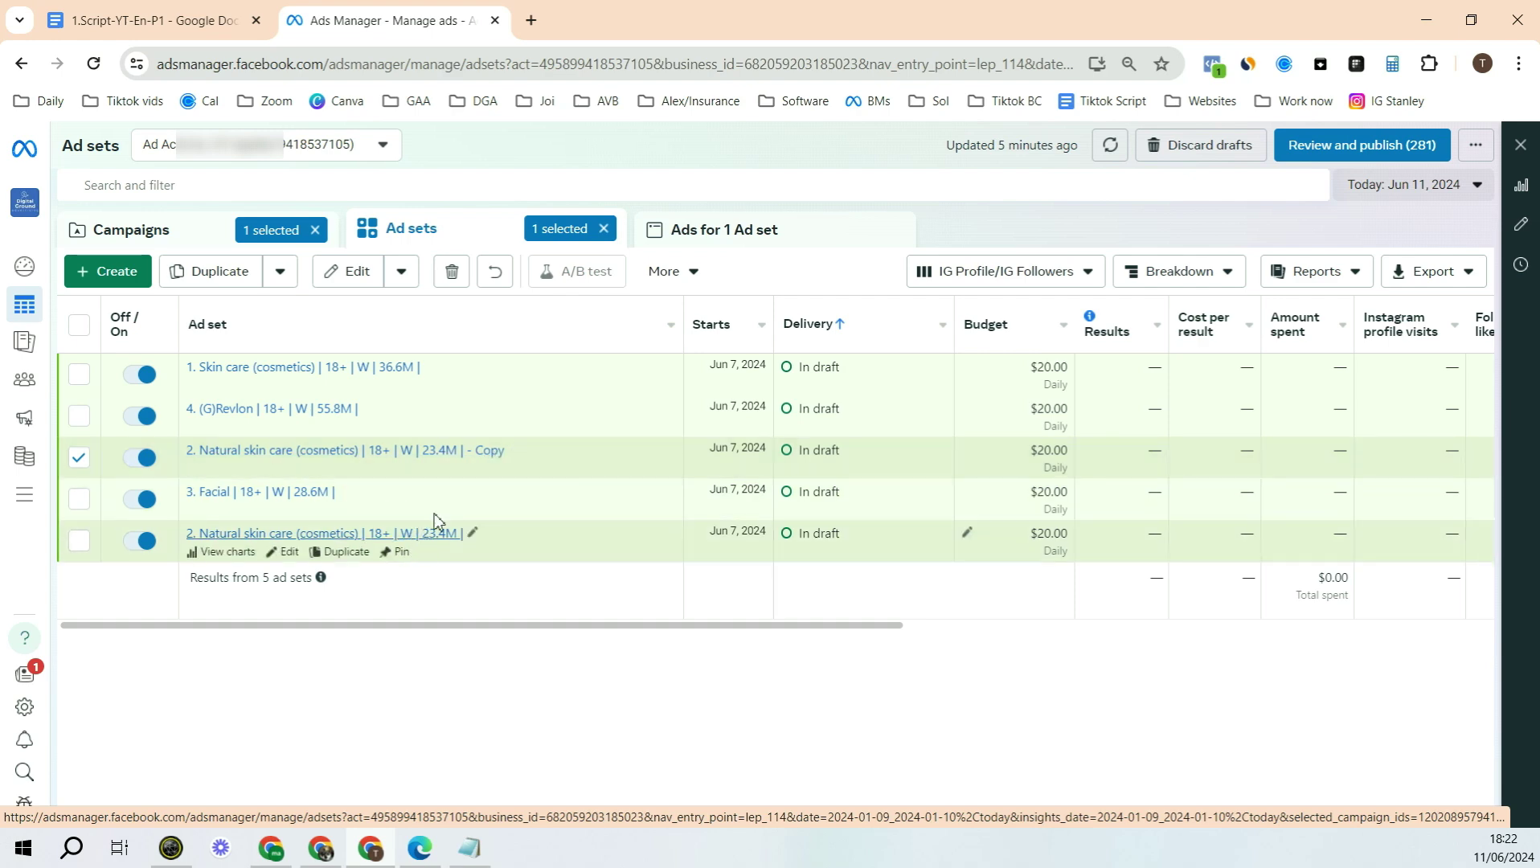
click(307, 470)
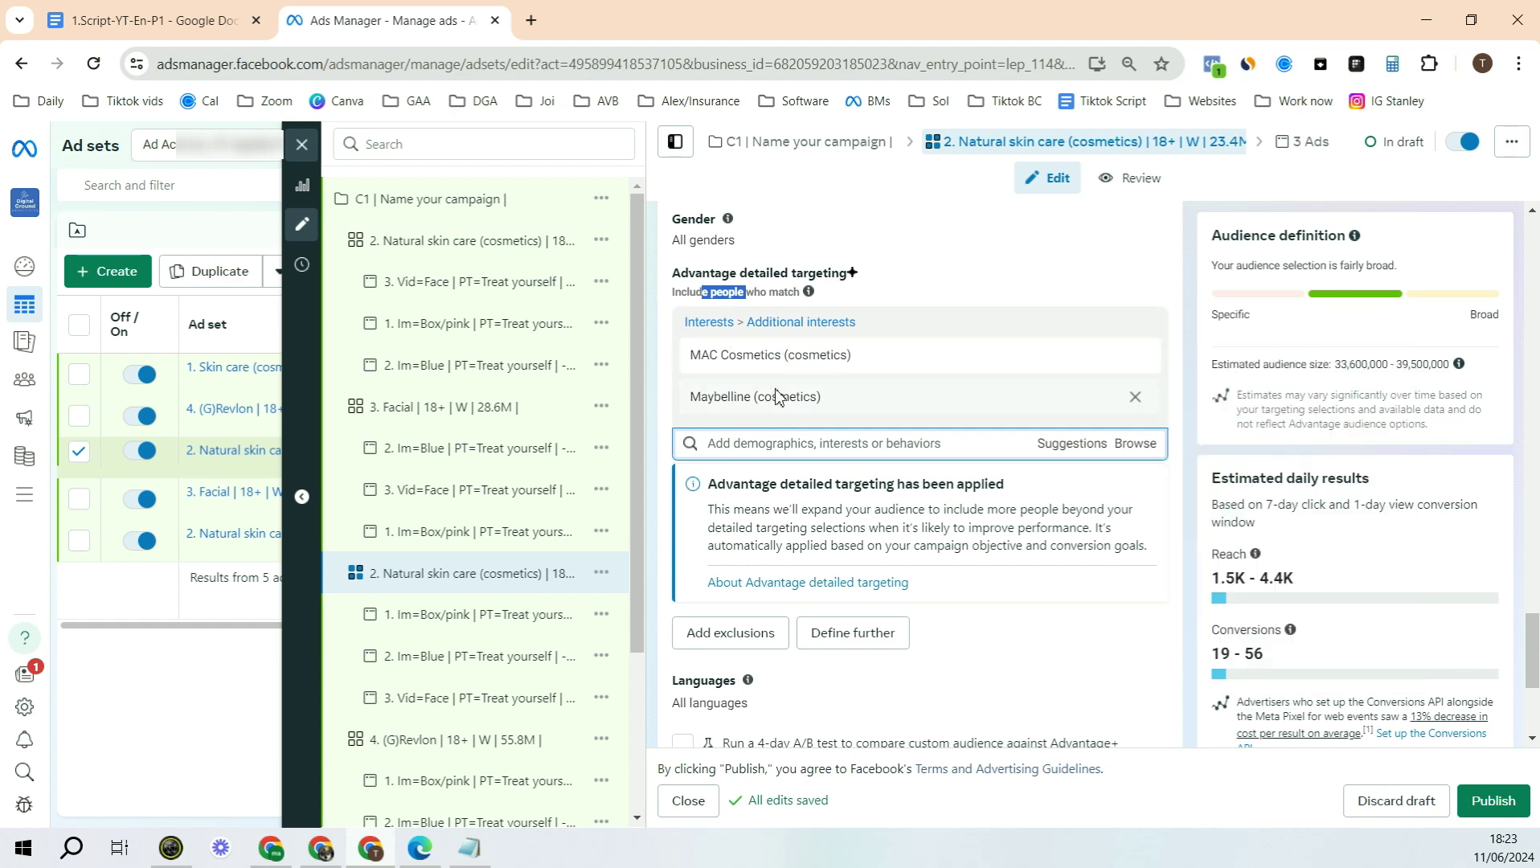
mouse_move(787, 385)
mouse_move(840, 371)
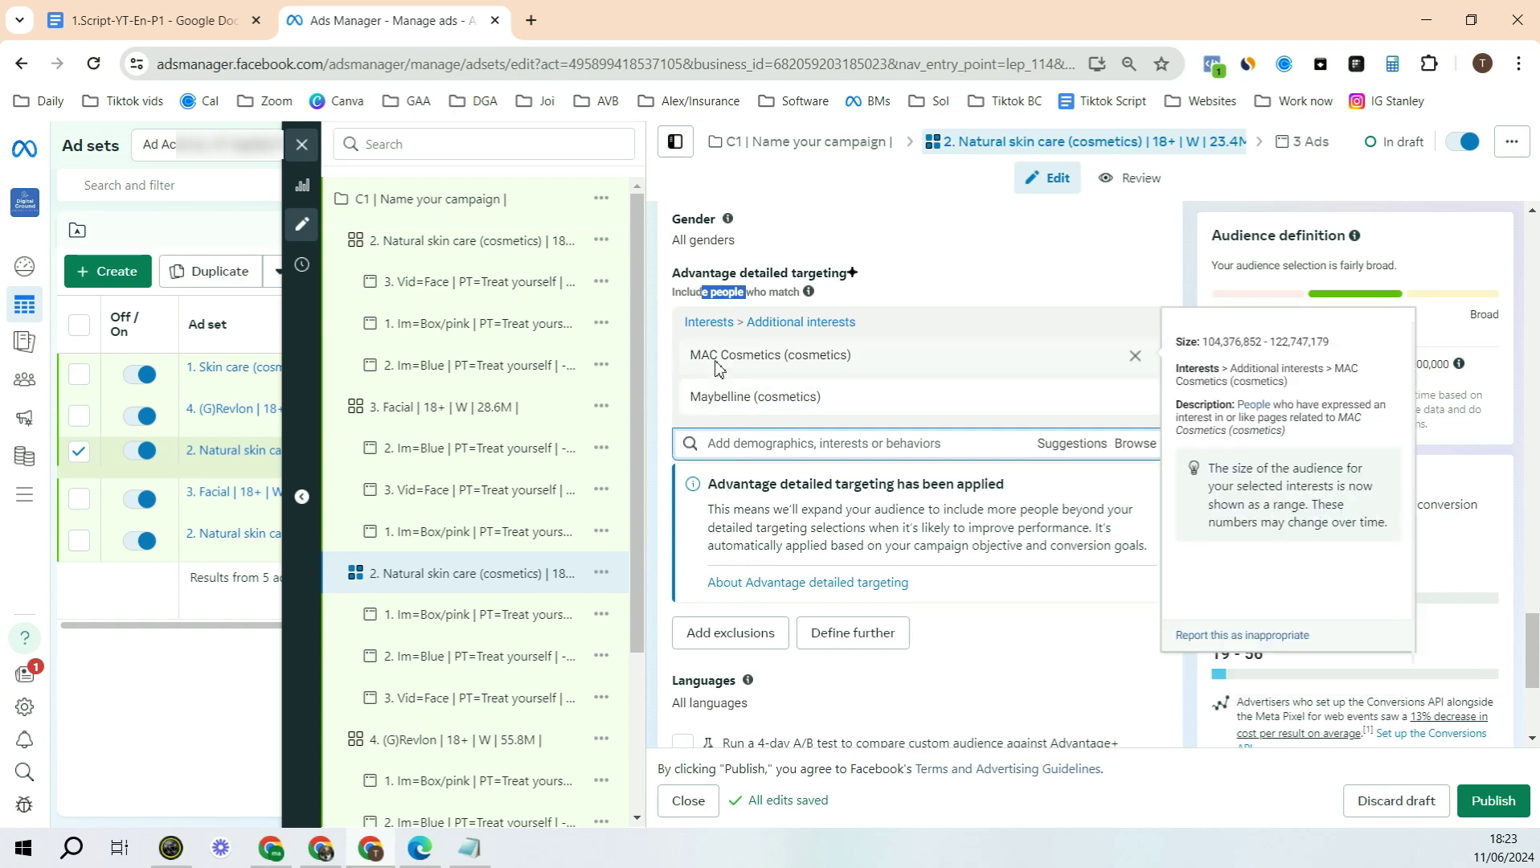
- Rename the fifth ad set as "5. (G)MAC Cosmetics | 18+ | W | 33.6M |" and close the editor
drag(717, 368, 791, 357)
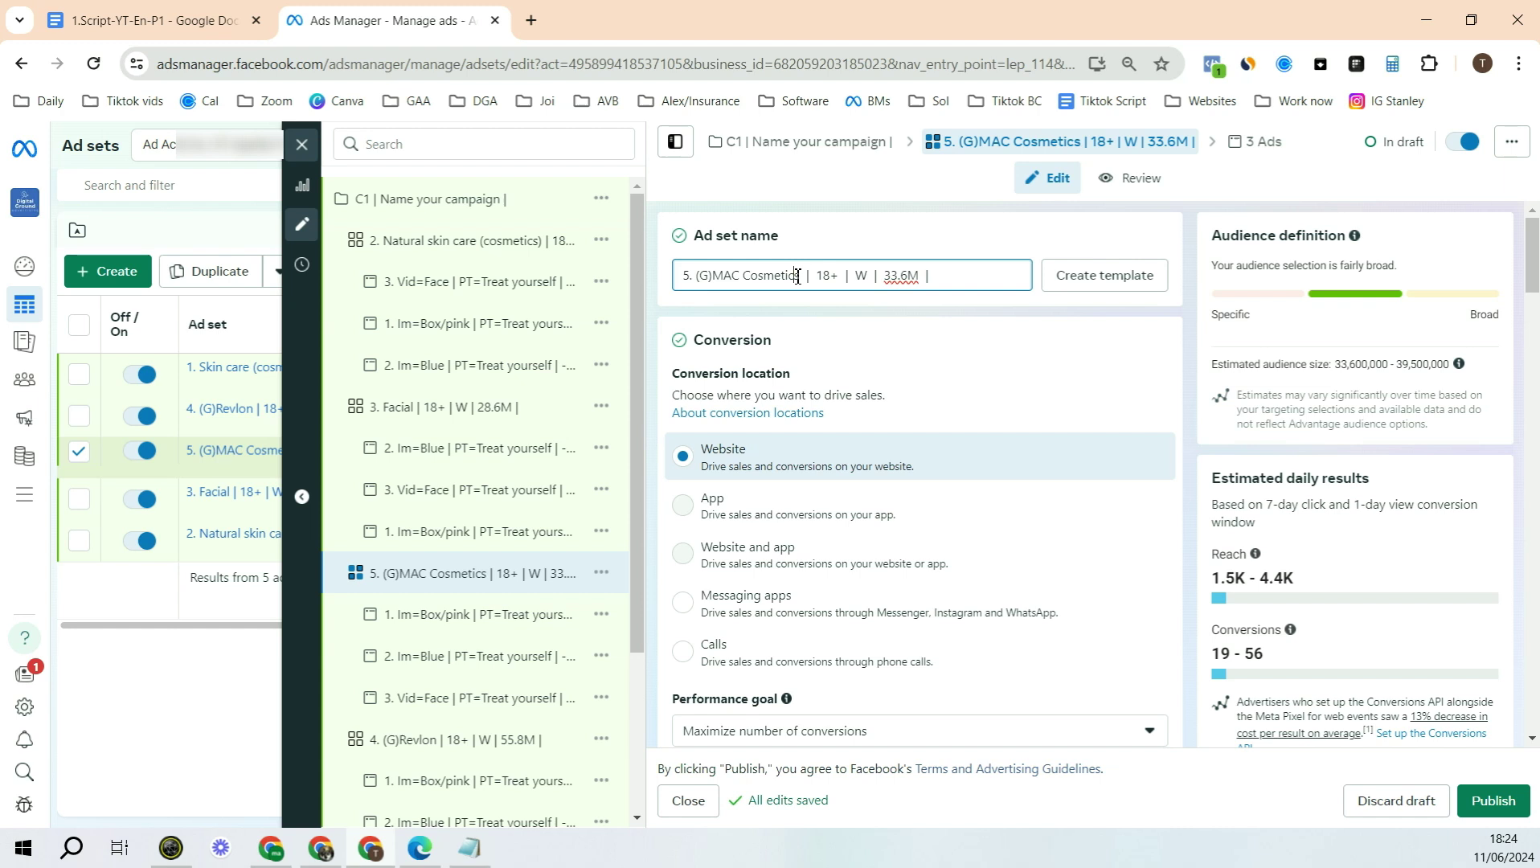
drag(796, 276, 687, 275)
double_click(685, 276)
double_click(704, 276)
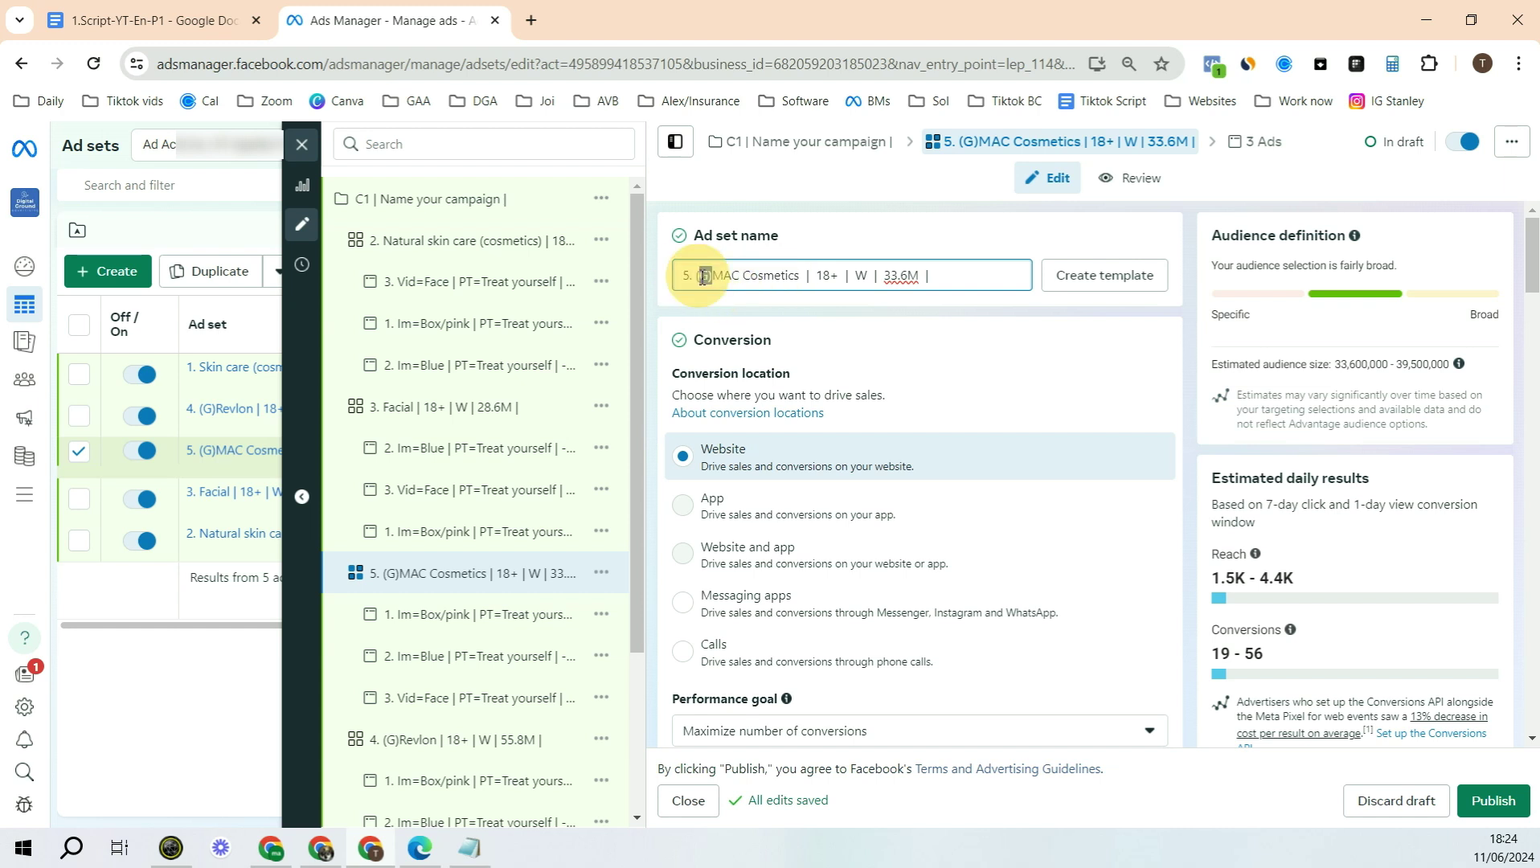
mouse_move(693, 276)
mouse_down()
mouse_move(769, 281)
mouse_move(707, 275)
mouse_up()
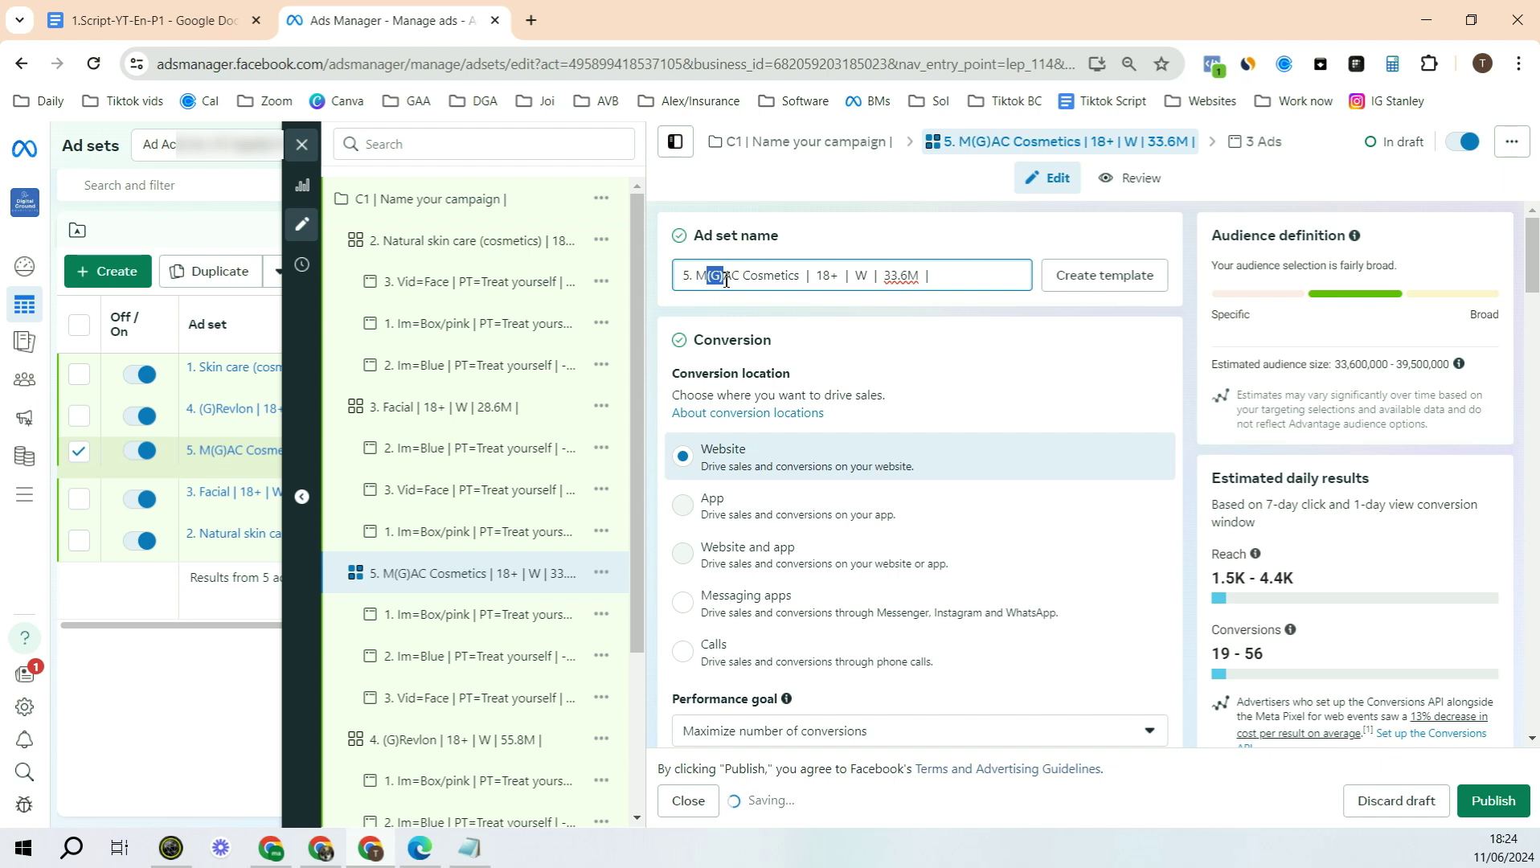
double_click(901, 275)
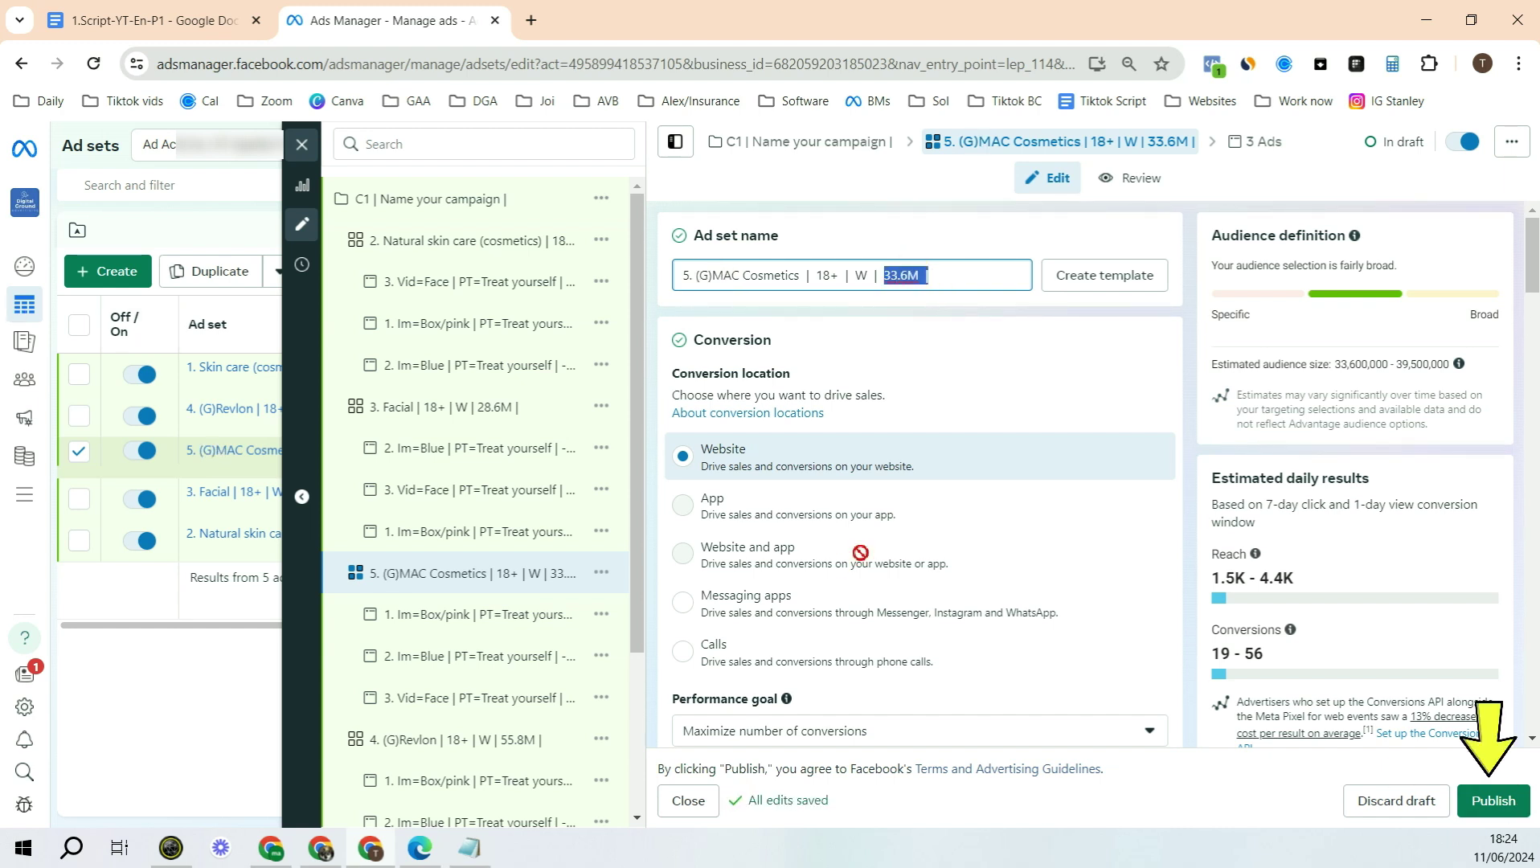
click(1492, 801)
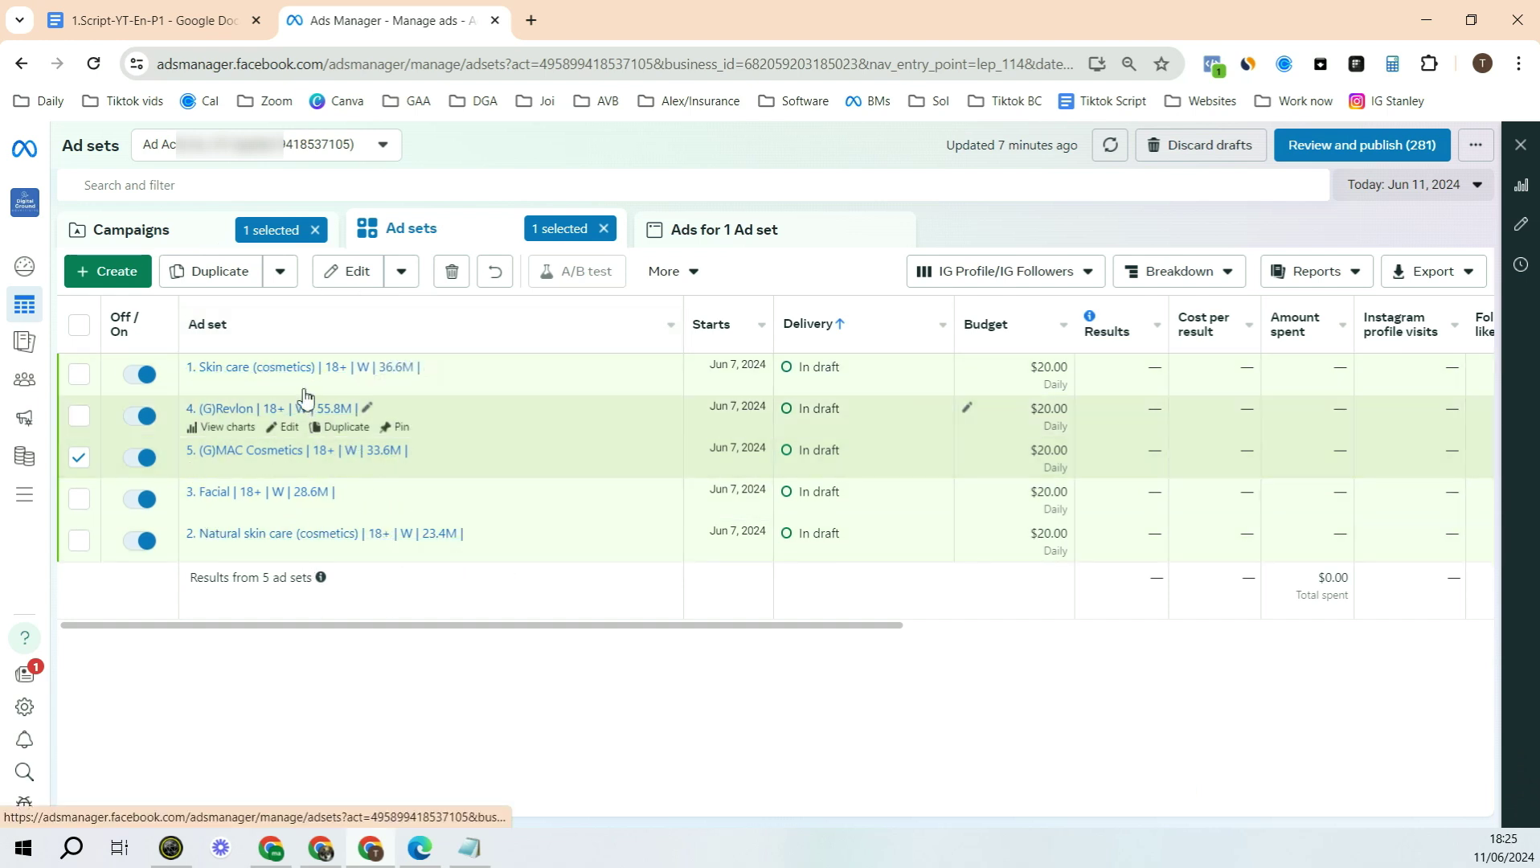
- Review the ads inside the 1. Skin care (cosmetics) ad set, return to the ad sets list and check that ad set's daily budget
click(386, 368)
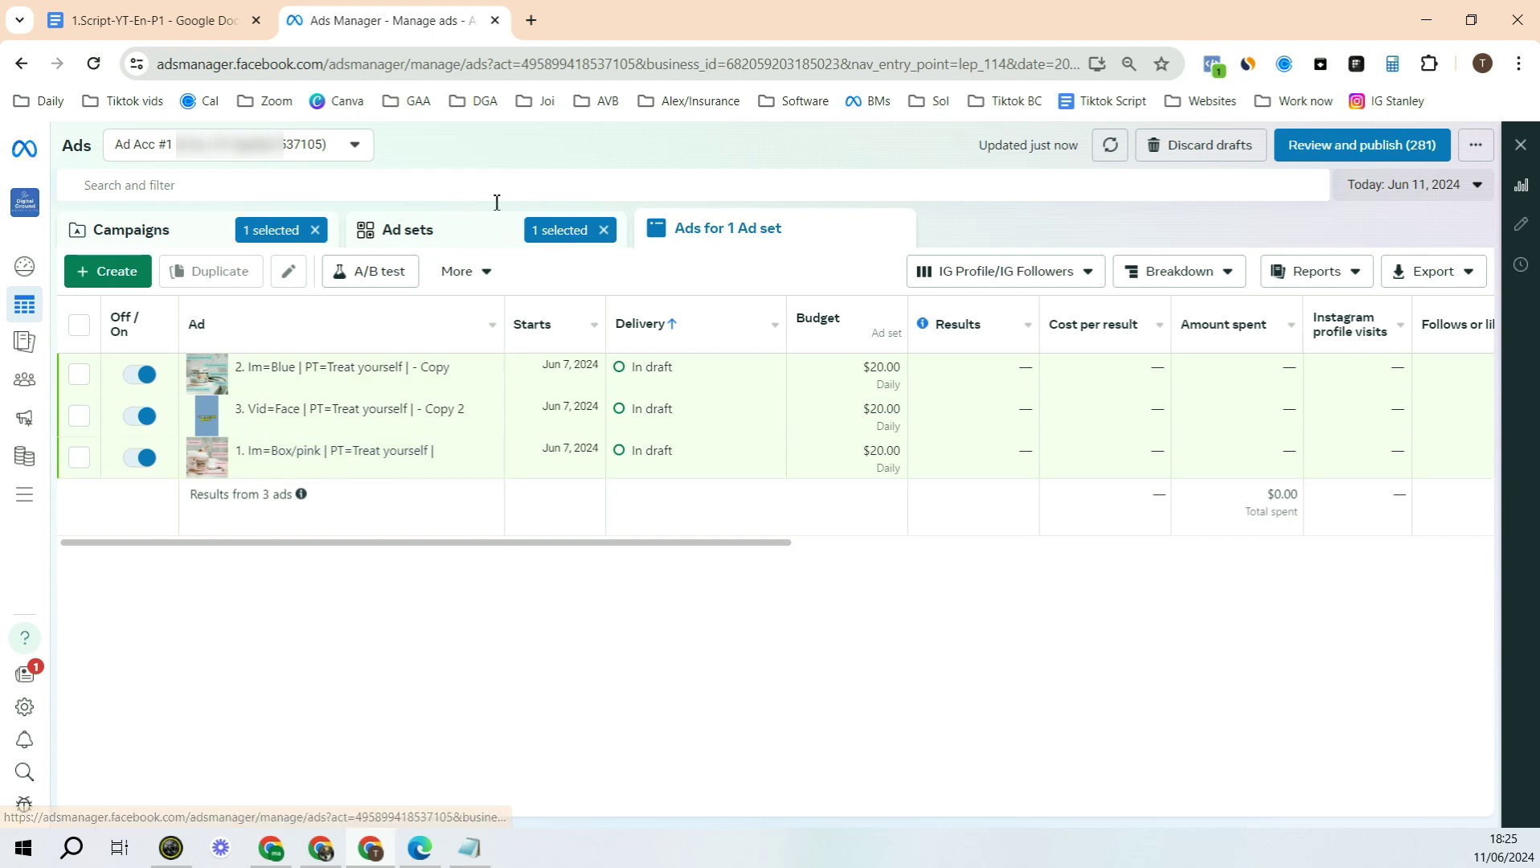
click(484, 239)
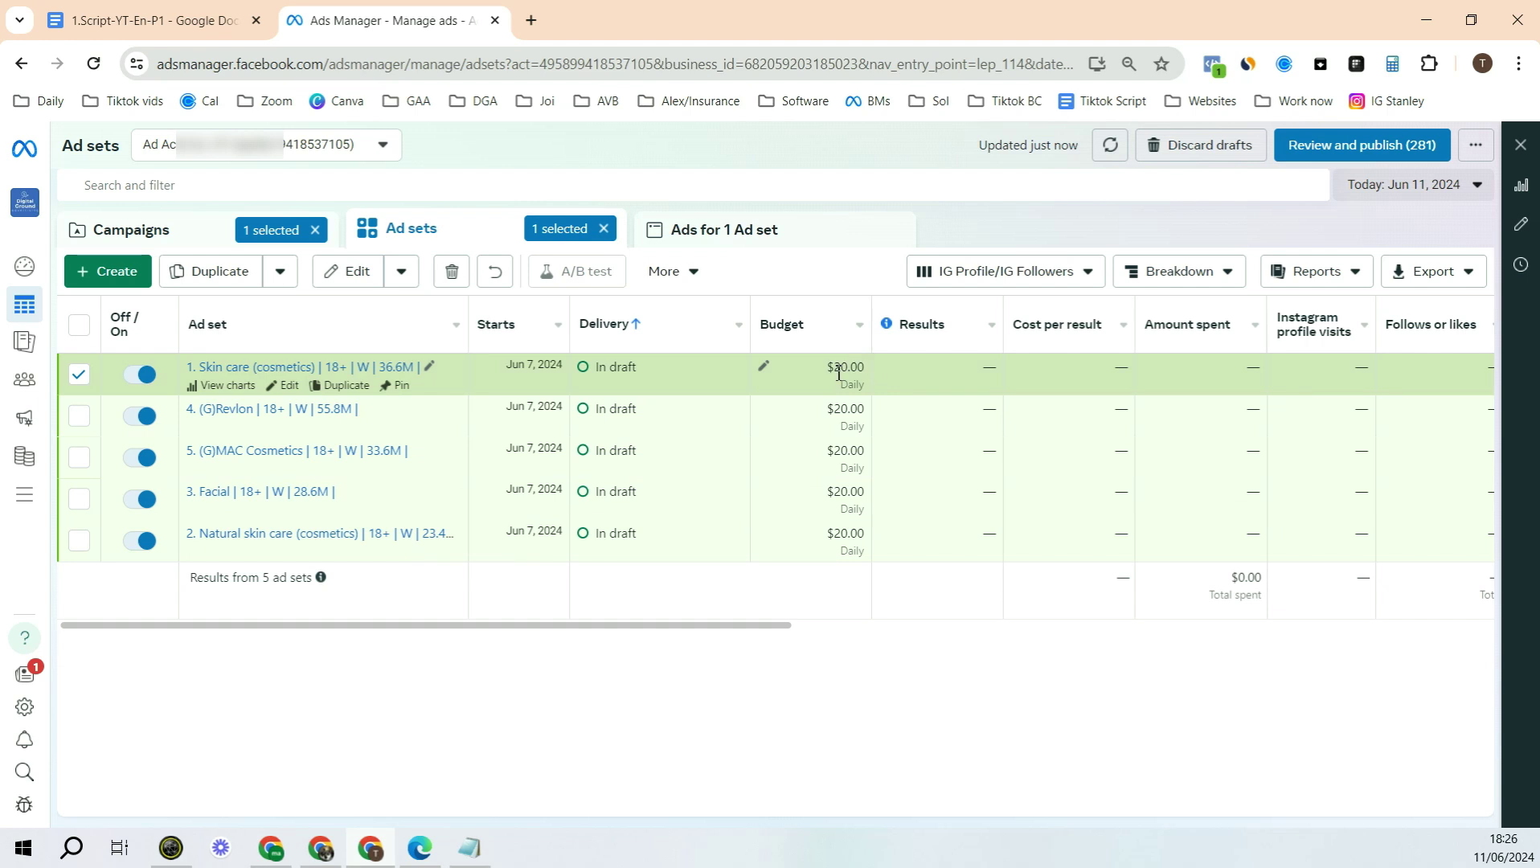
drag(837, 368, 867, 368)
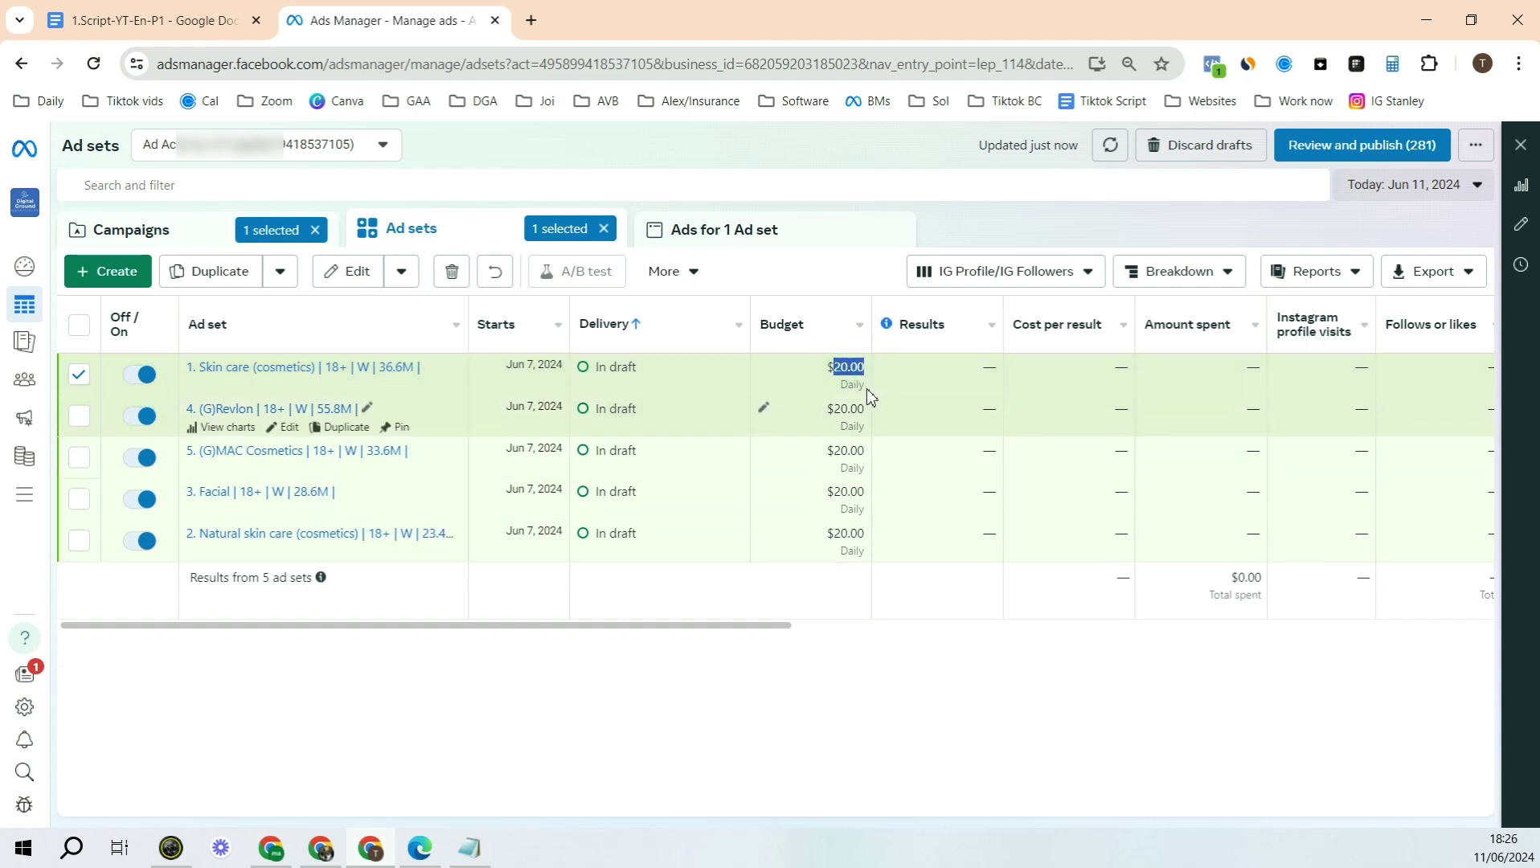
- Select all ad sets except 3. Facial and 2. Natural skin care (cosmetics)
click(80, 328)
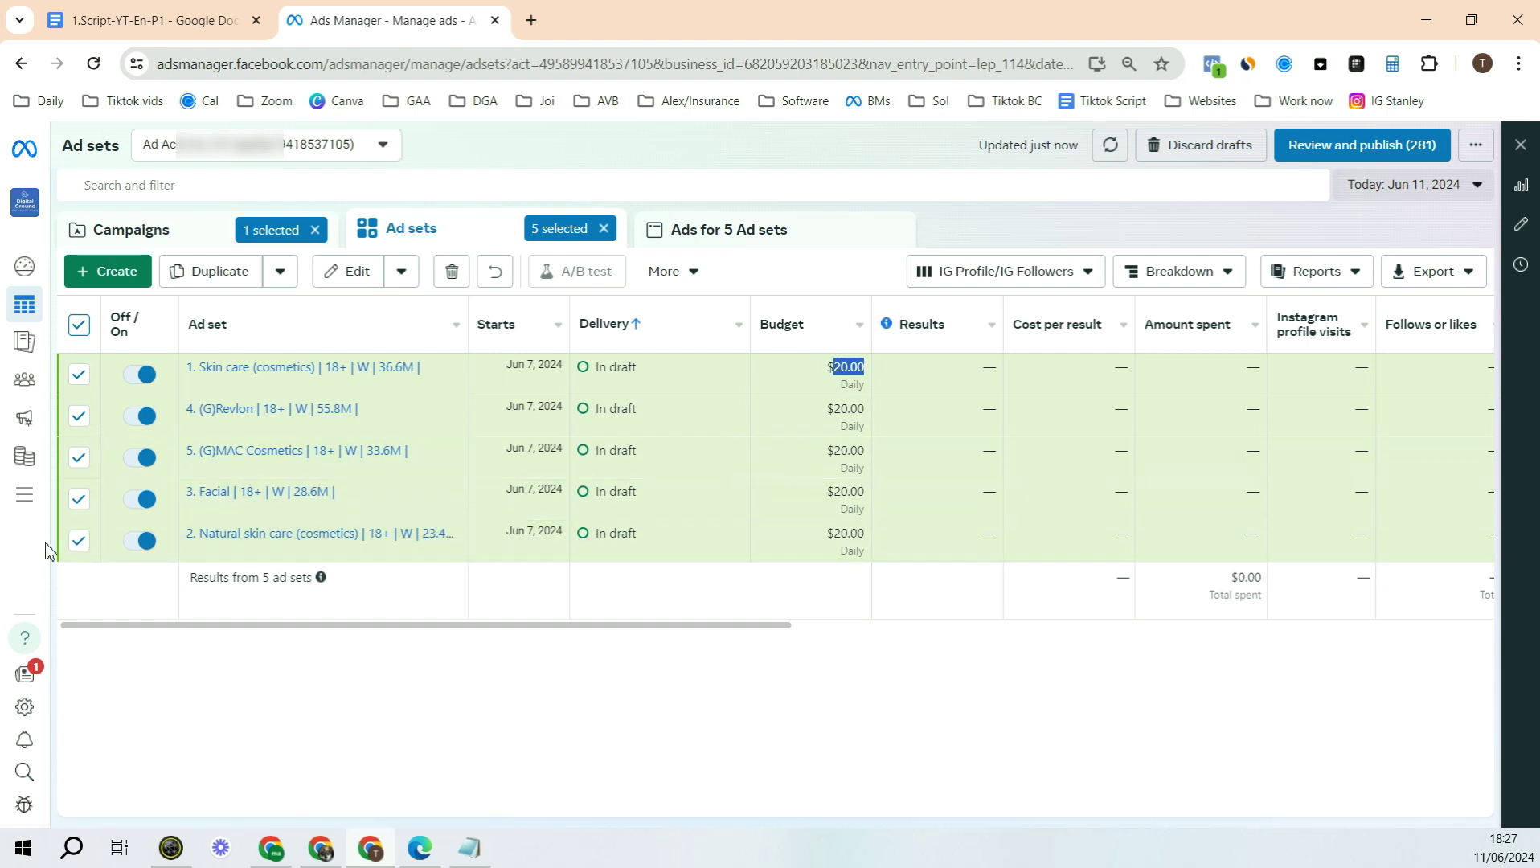
click(79, 541)
click(79, 501)
click(79, 541)
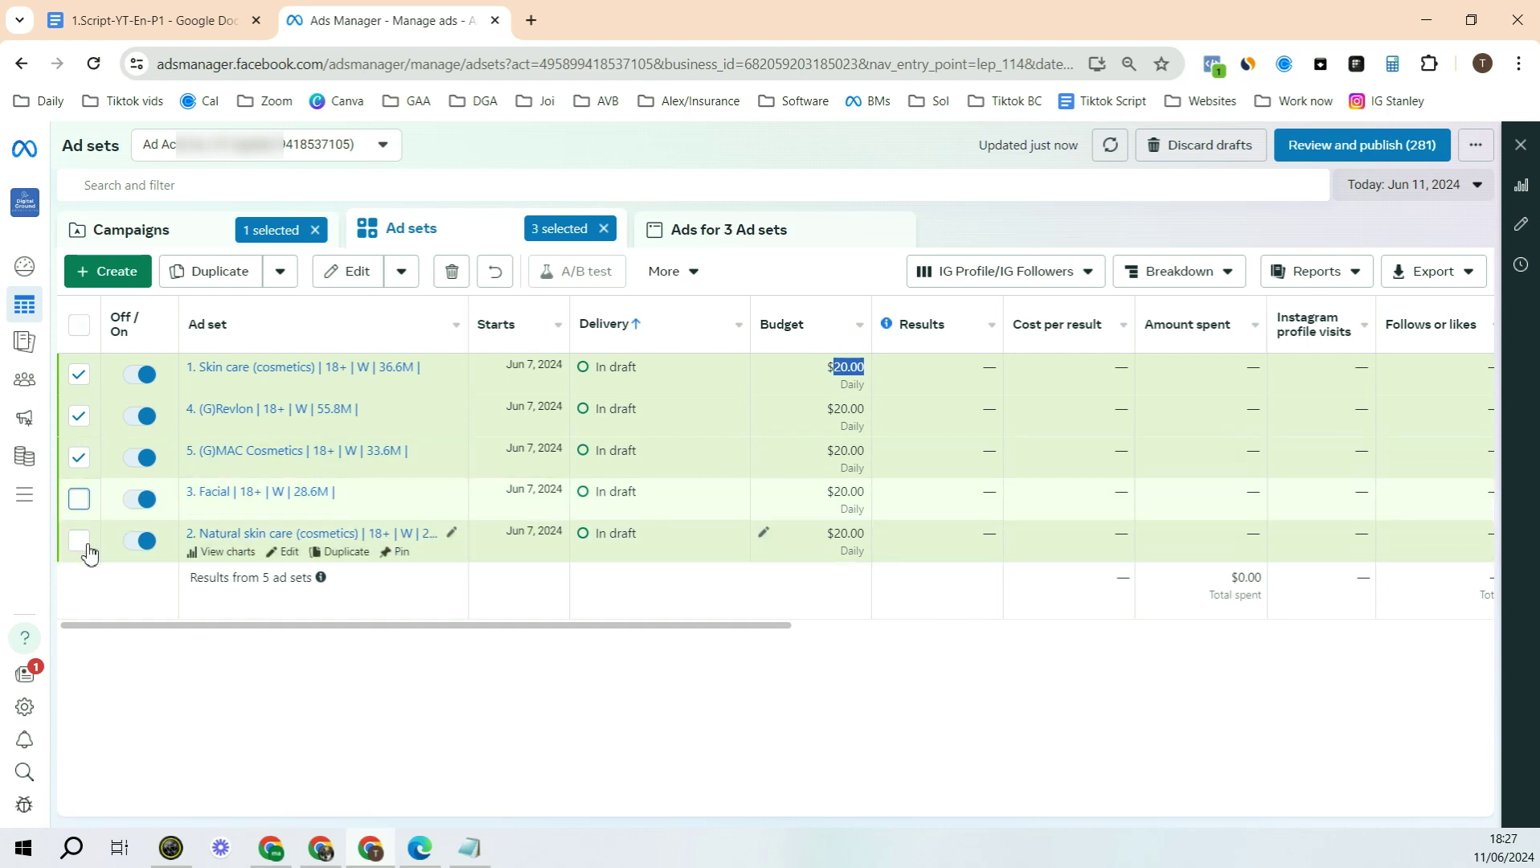